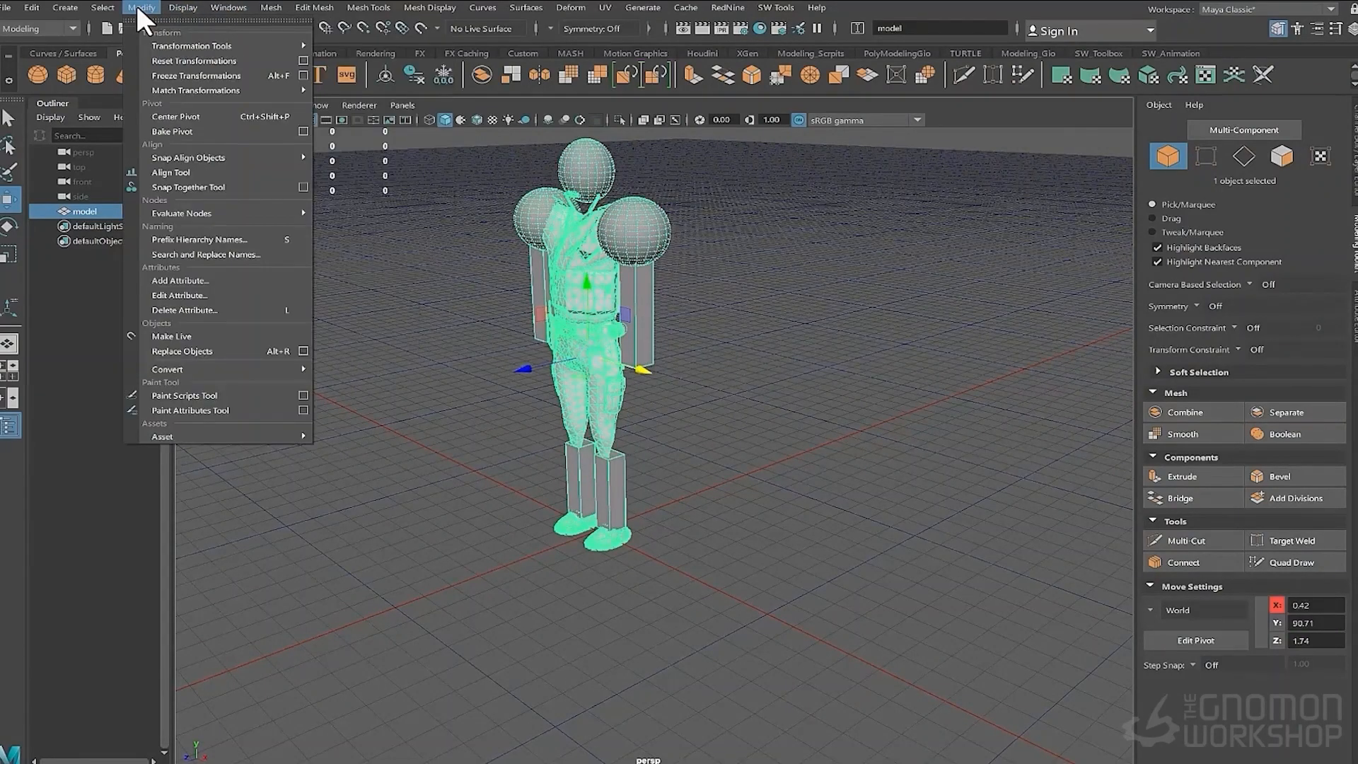
Open the grid options and apply a grid subdivision value of 1
click(447, 48)
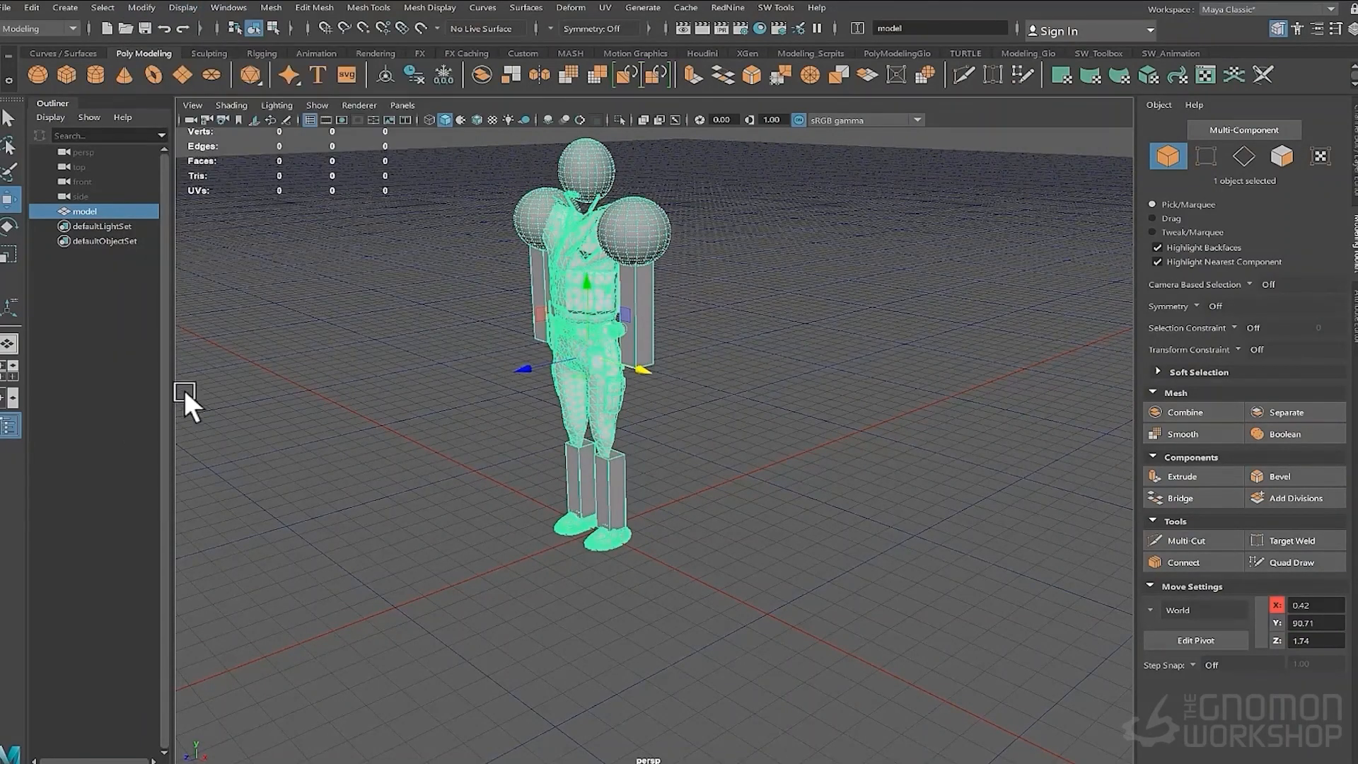
drag(541, 364, 548, 305)
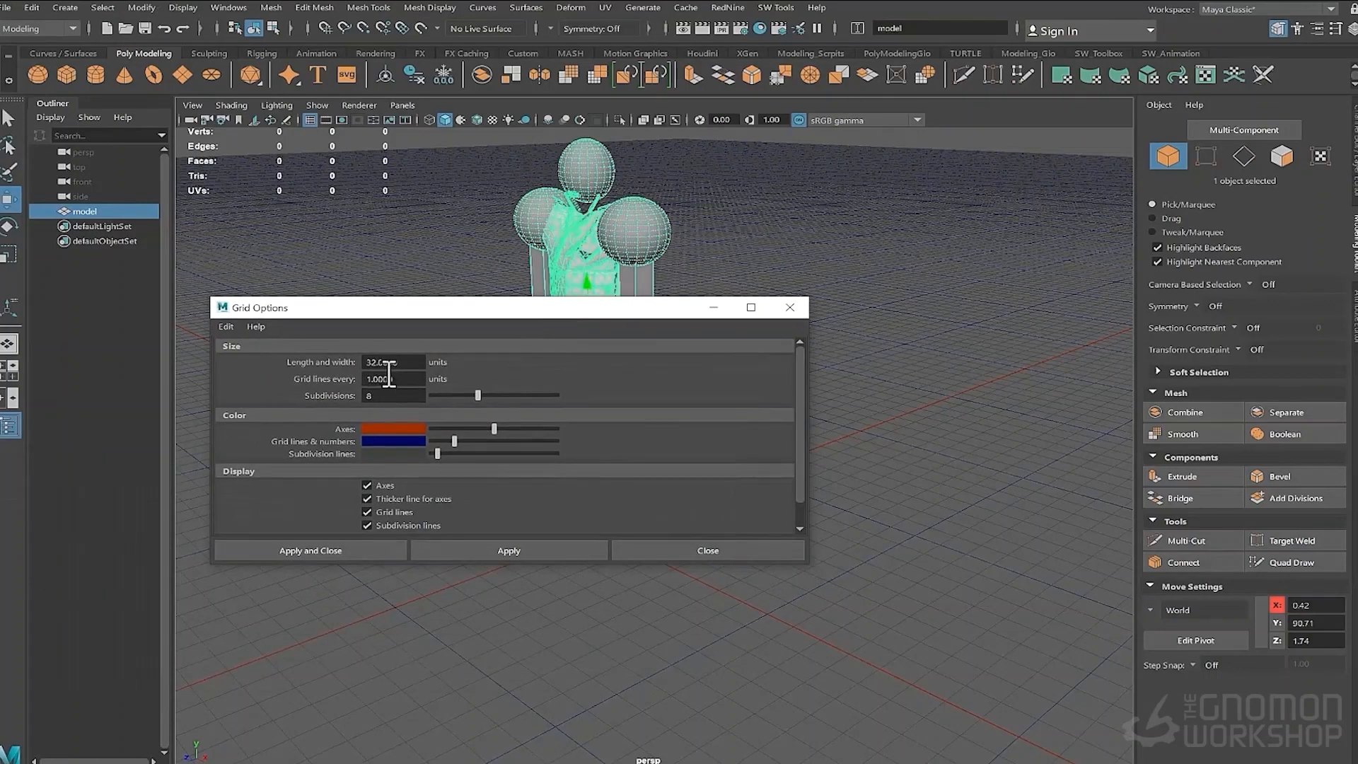
drag(387, 396, 338, 398)
text(1)
key(Return)
click(505, 546)
drag(500, 315, 706, 467)
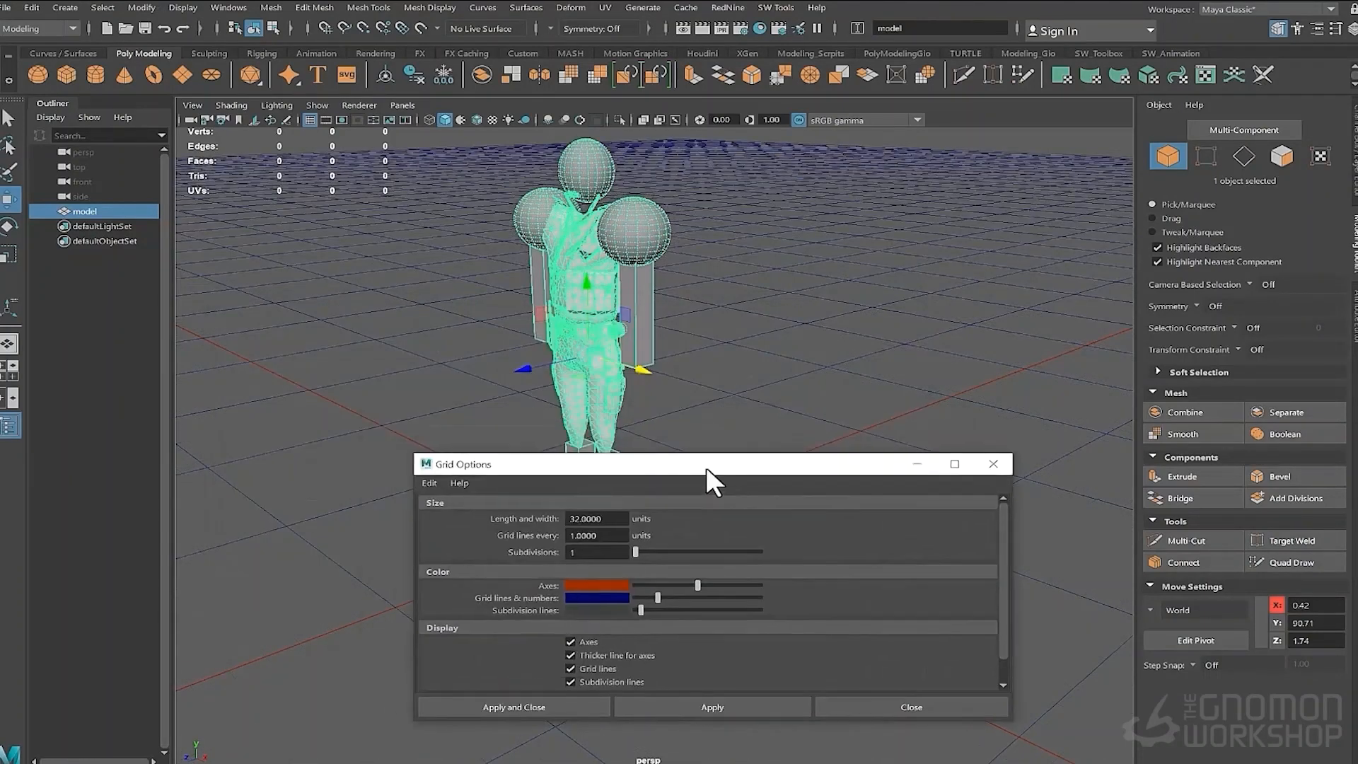
Set the grid's length and width to 1 unit and apply it
scroll(489, 384, down, 5)
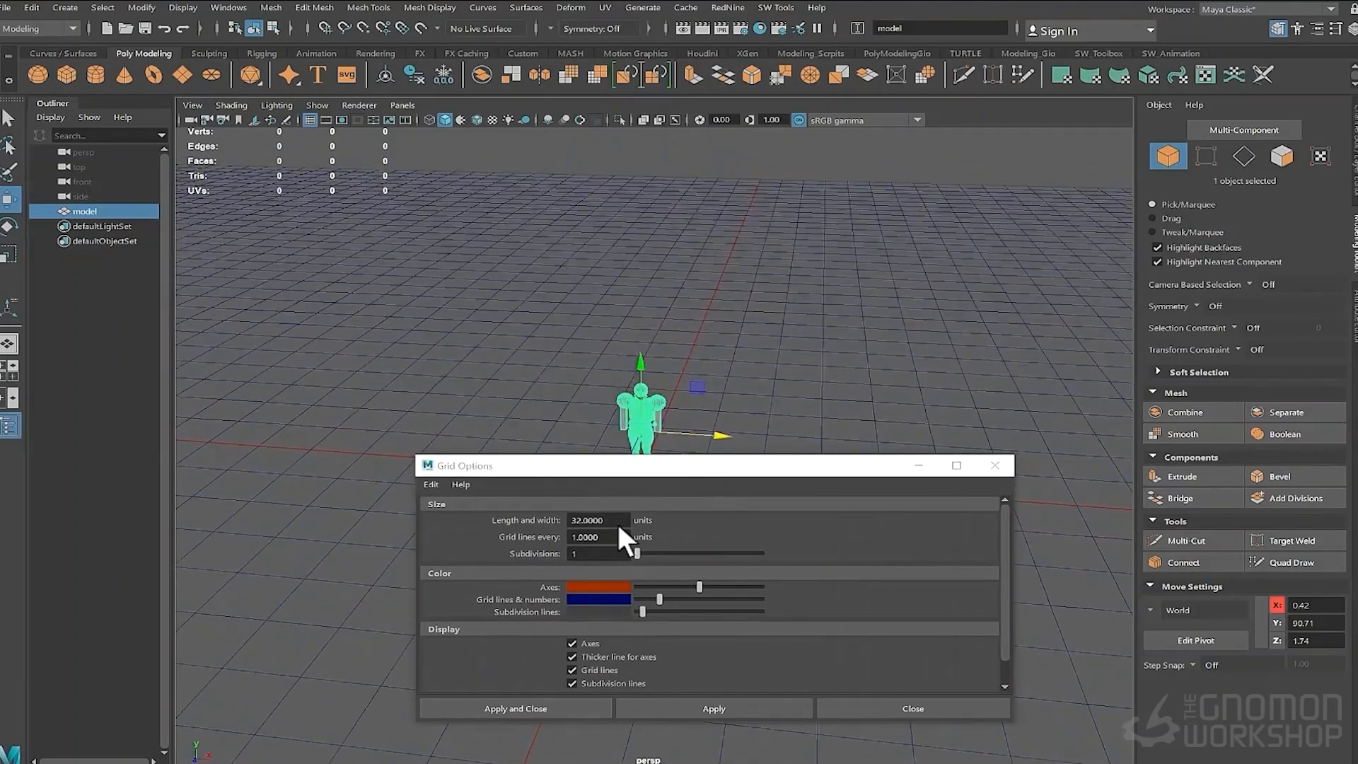
drag(617, 521, 523, 518)
text(1)
key(Return)
click(704, 708)
drag(649, 464, 607, 548)
scroll(669, 502, up, 8)
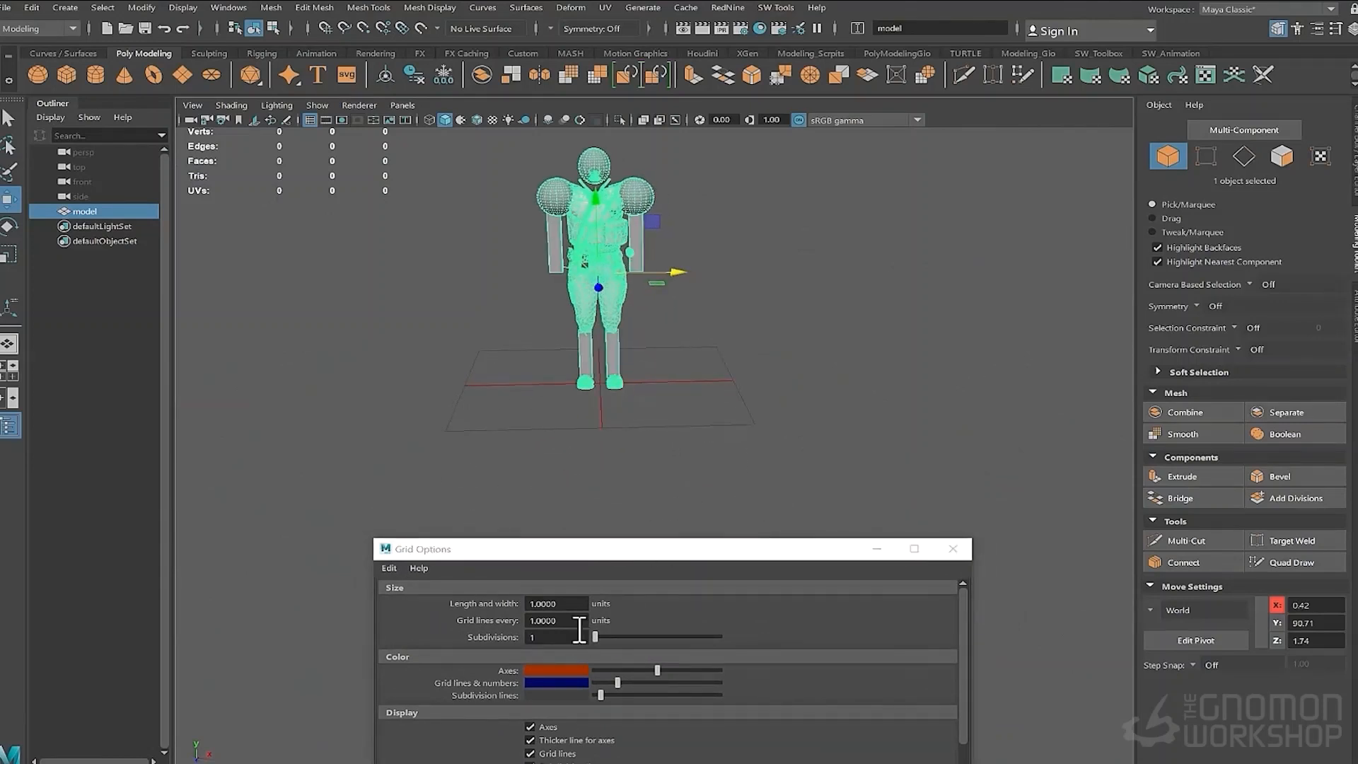
Set the grid's length and width to 32 units and its subdivisions to 4
drag(577, 603, 500, 604)
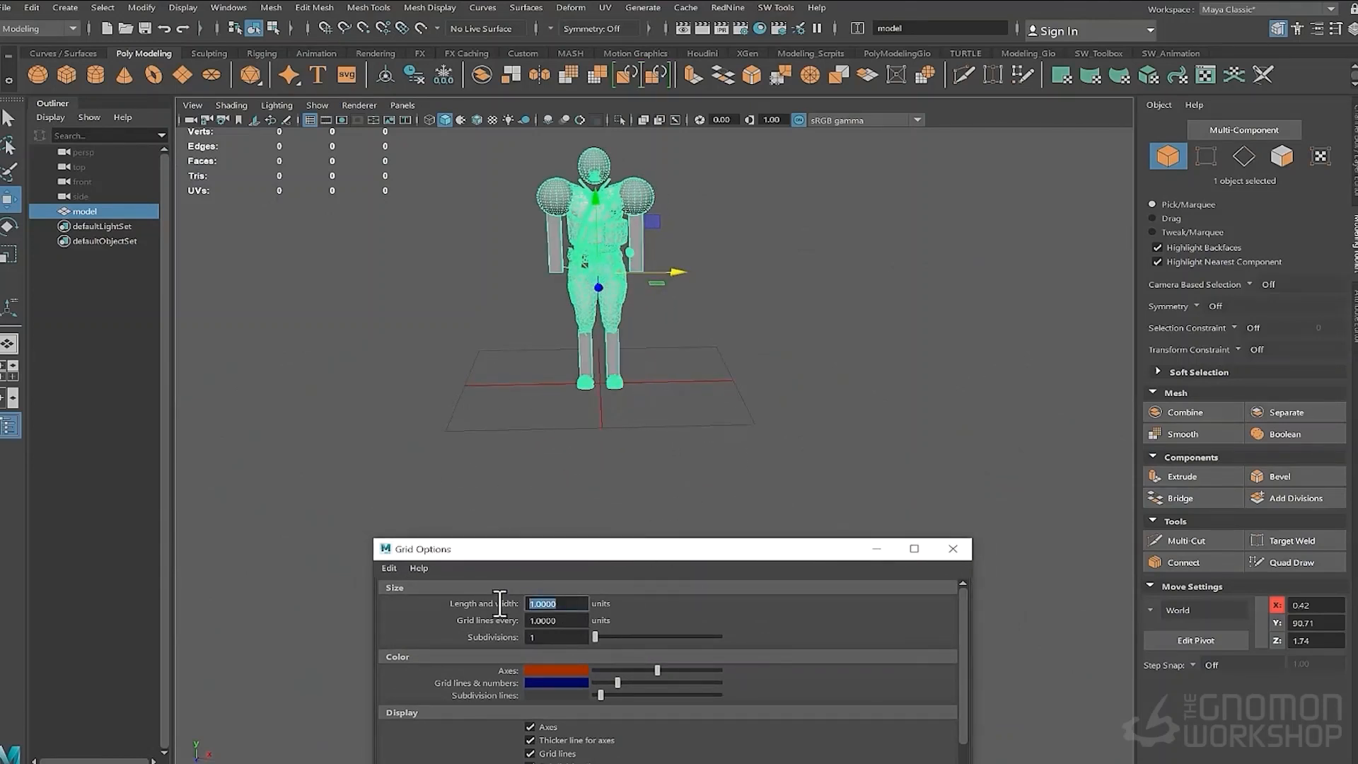
text(32)
key(Return)
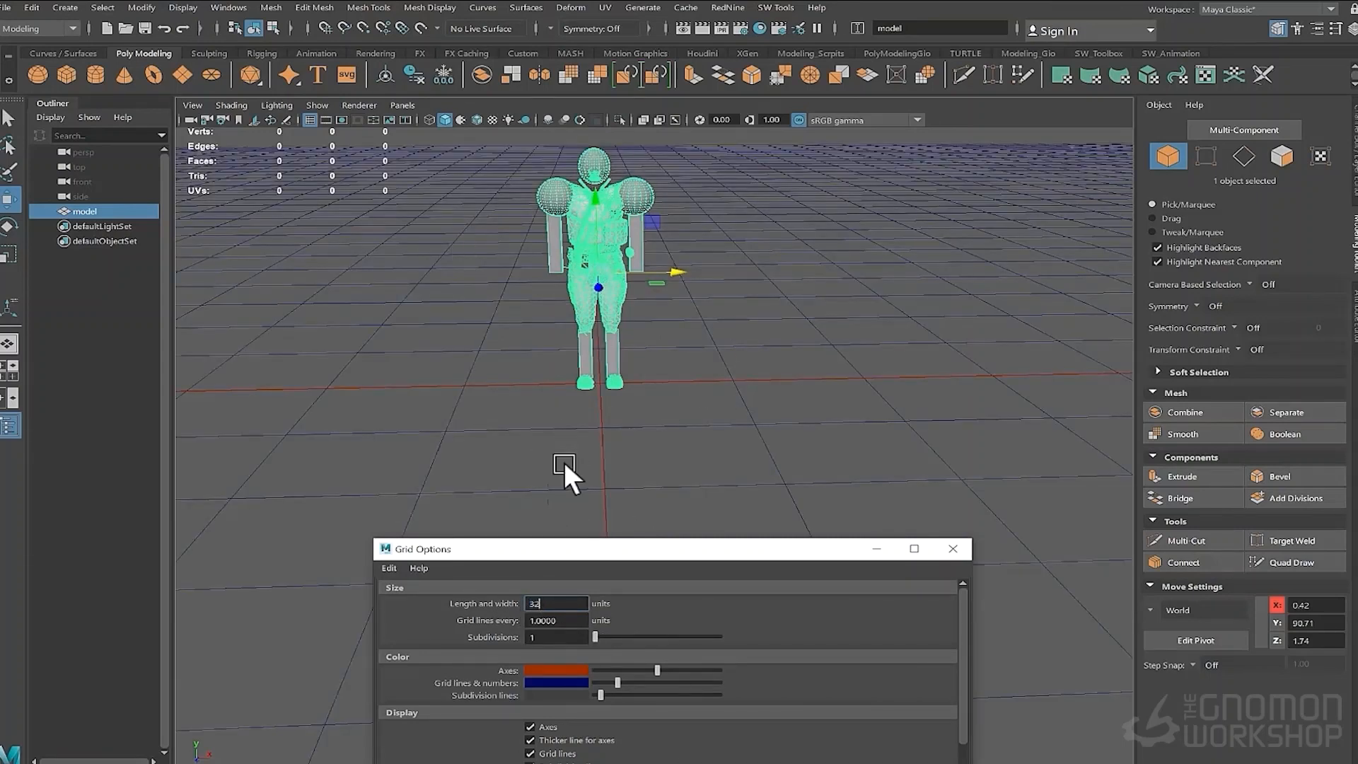
drag(561, 638, 528, 638)
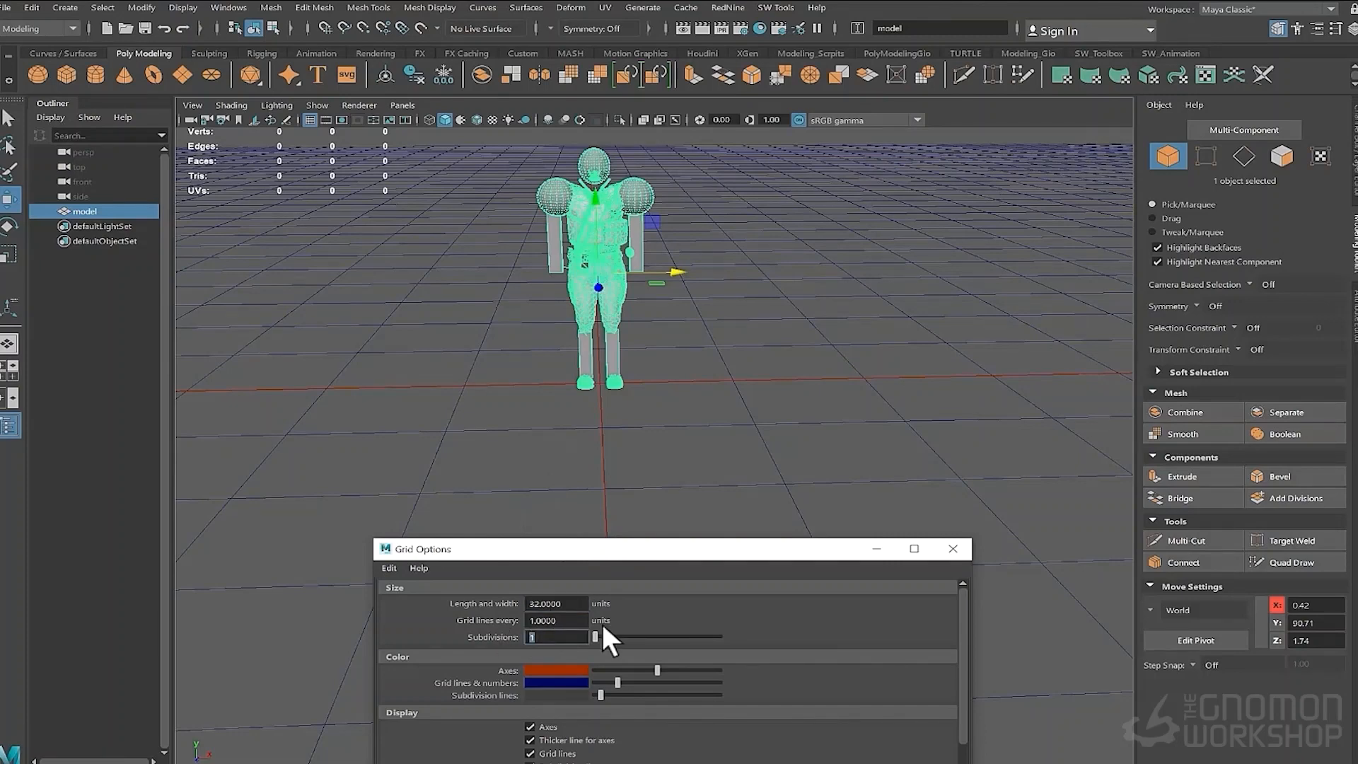
text(4)
key(Return)
alt+middle_drag(601, 479, 538, 470)
scroll(538, 470, up, 5)
alt+drag(537, 470, 555, 424)
click(588, 656)
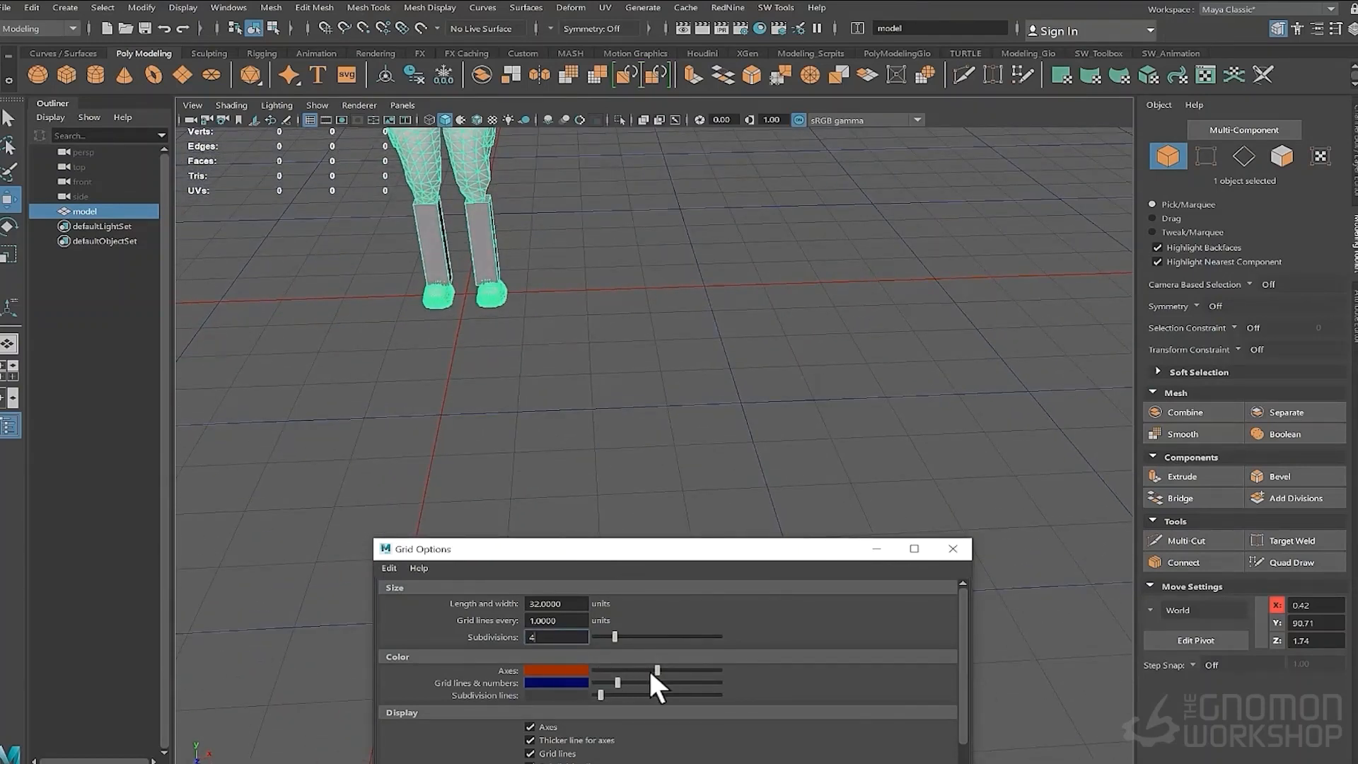
Try a green colour for the grid axes and return them to red
mouse_move(656, 669)
mouse_down()
mouse_move(613, 668)
mouse_move(671, 667)
mouse_up()
drag(674, 669, 669, 669)
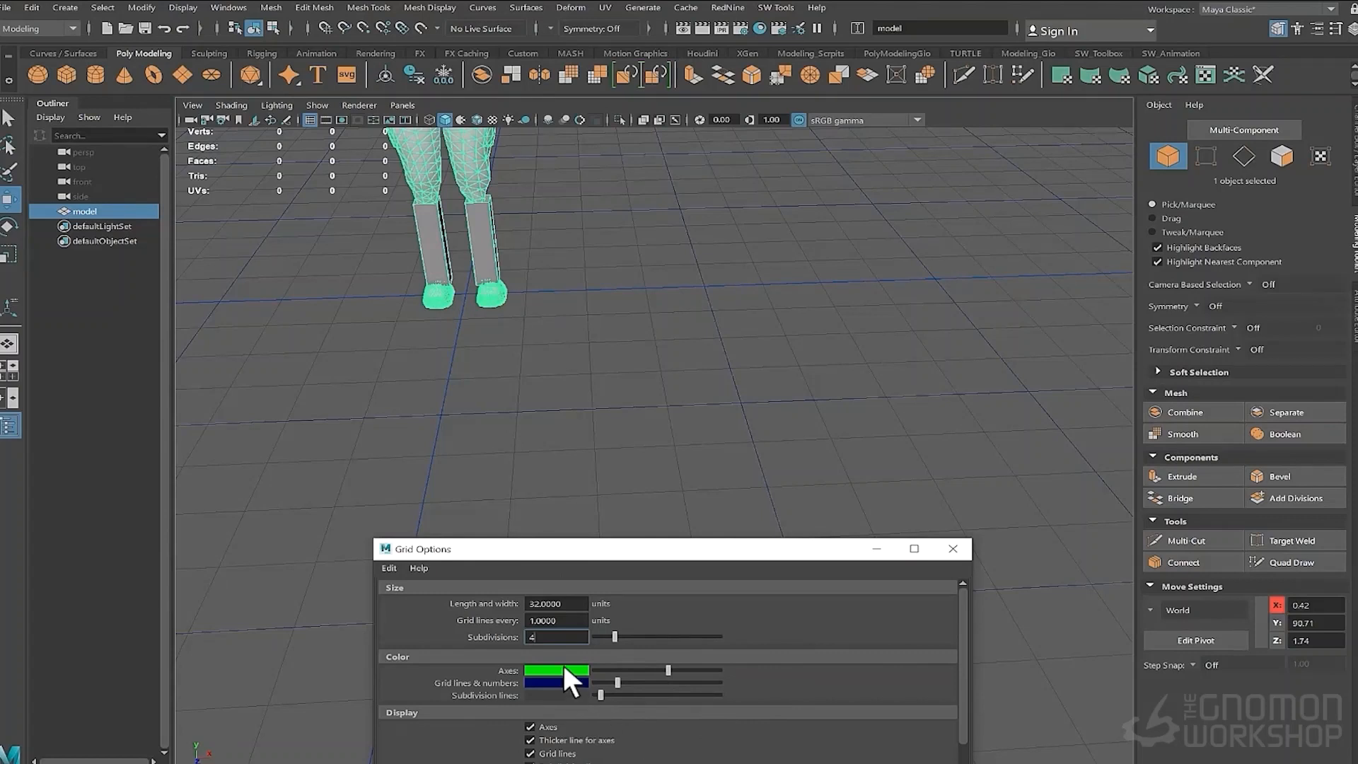
drag(648, 669, 660, 669)
alt+drag(662, 409, 665, 453)
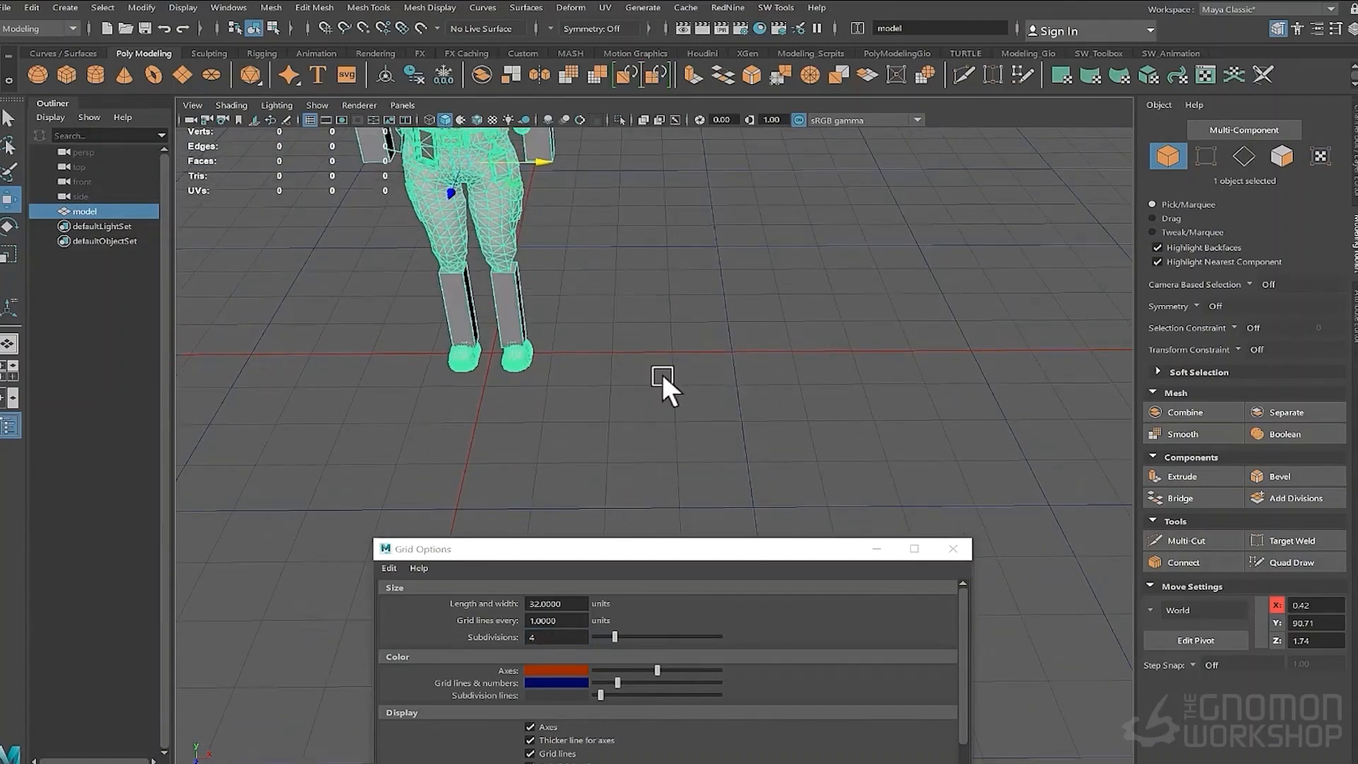
Create a polygon cube and snap it beside the figure at X 50, Y 50, Z -50
click(675, 334)
shift+right_drag(676, 335, 672, 375)
scroll(623, 385, down, 5)
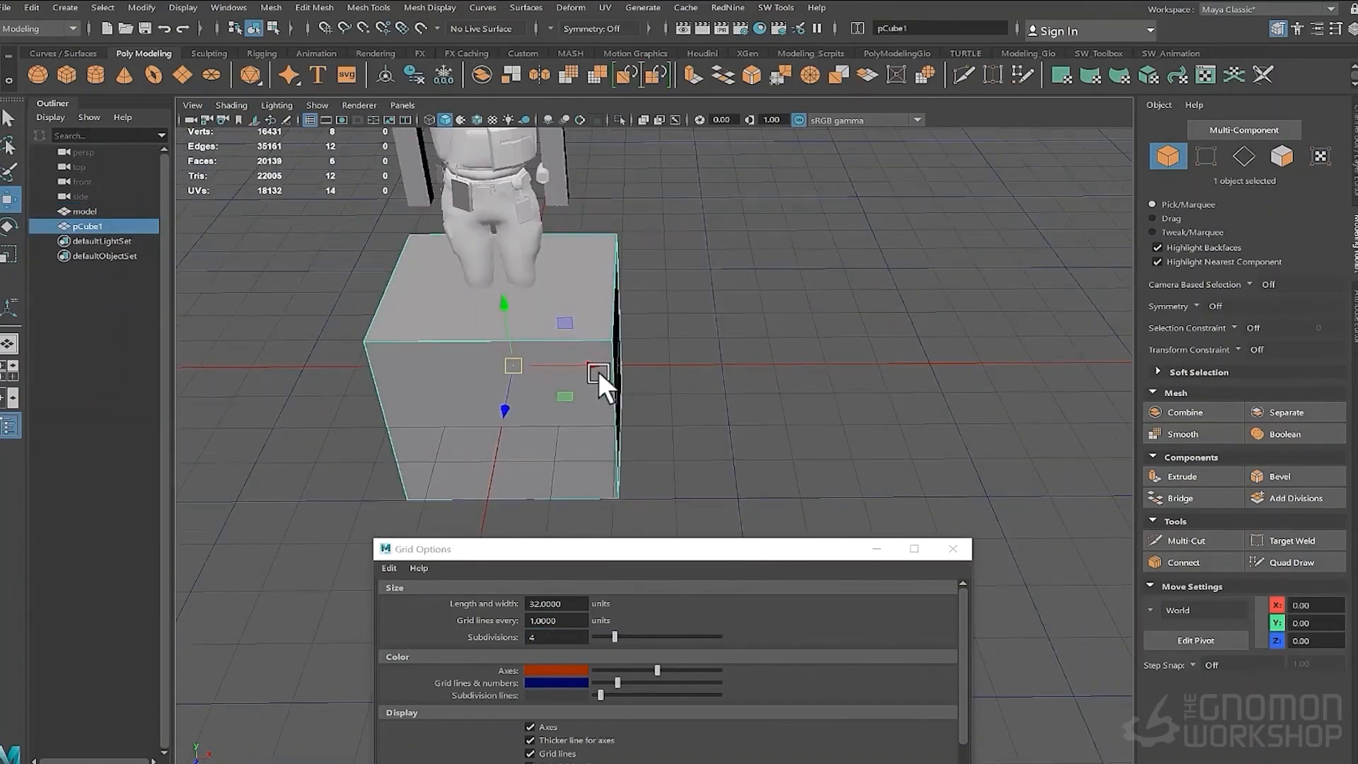
drag(636, 393, 734, 383)
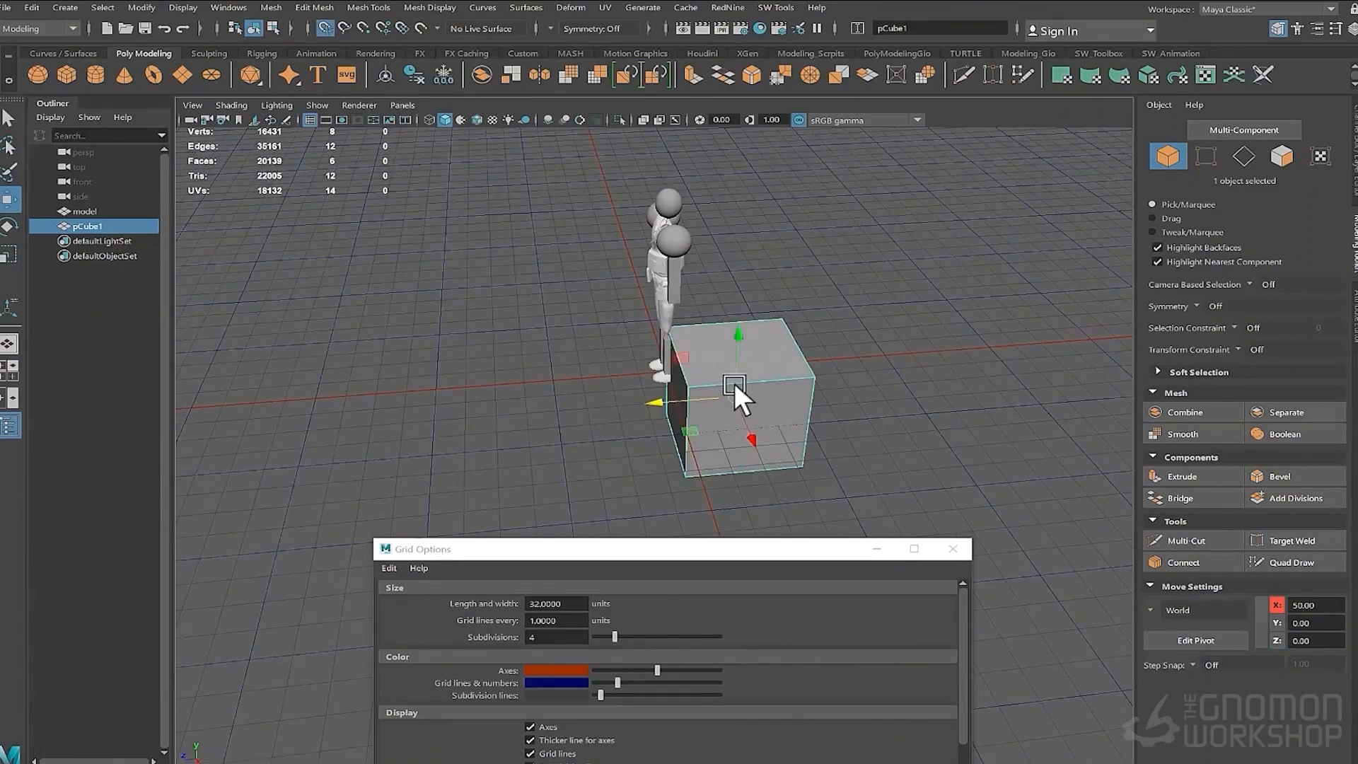
drag(736, 336, 732, 351)
alt+drag(566, 424, 642, 413)
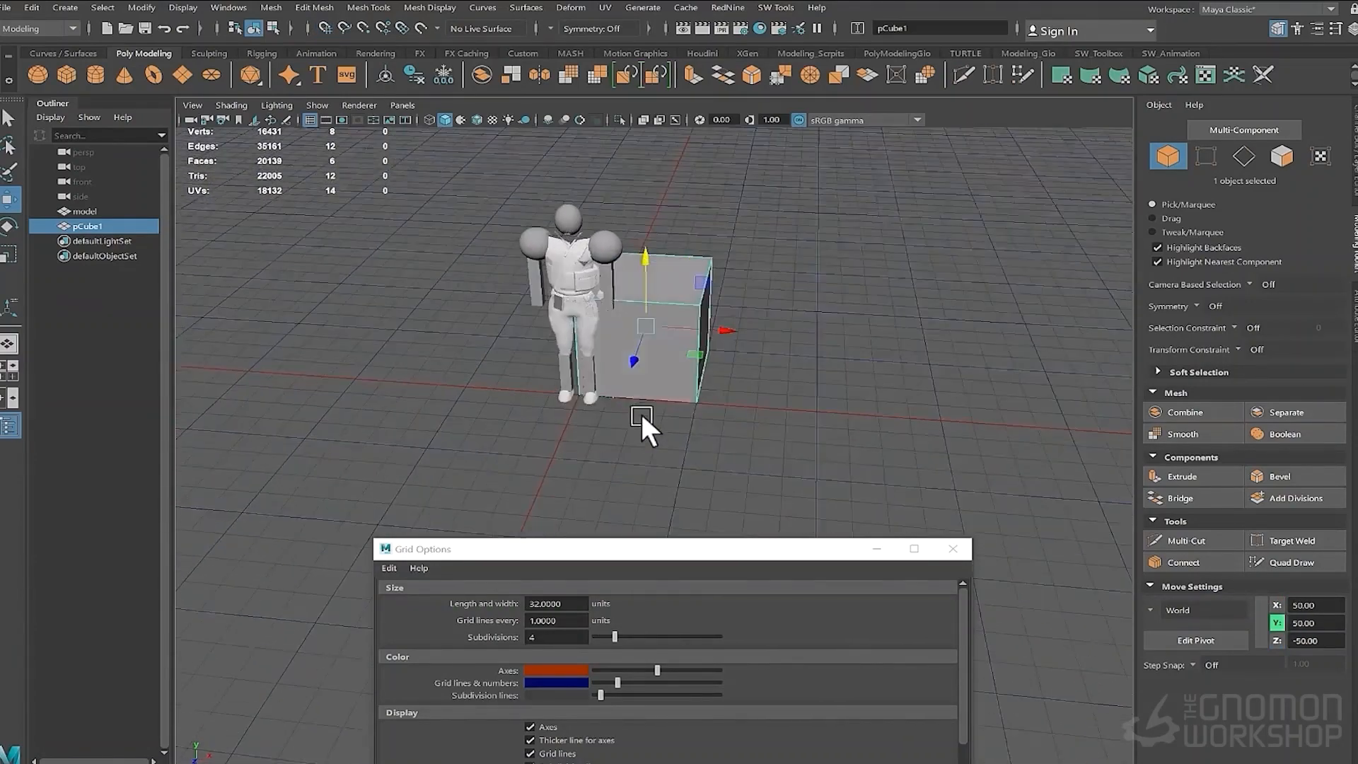
alt+right_drag(642, 414, 713, 424)
alt+drag(566, 467, 584, 447)
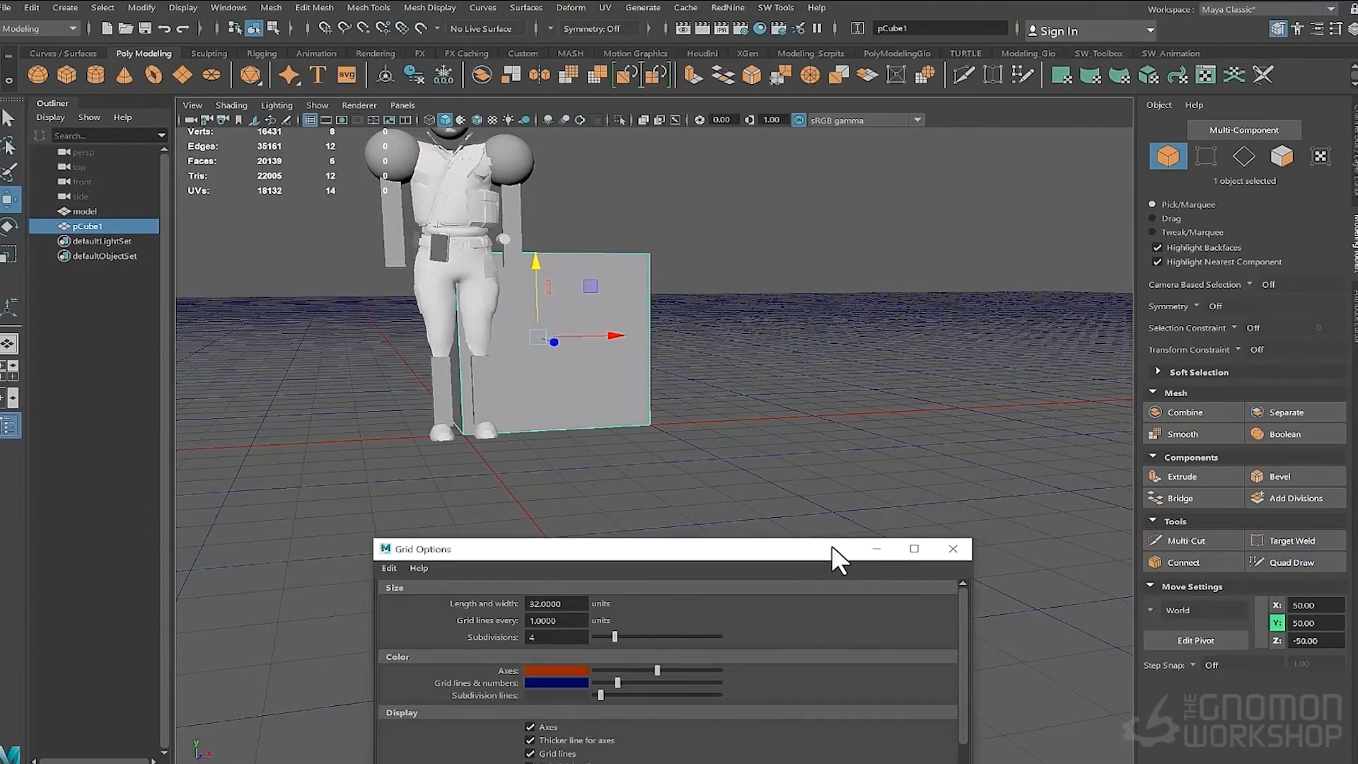
Clear the Grid Options window out of the viewport, deselect the cube and display the modeling scripts shelf
drag(831, 550, 0, 488)
alt+drag(670, 442, 728, 548)
click(402, 490)
alt+right_drag(402, 491, 414, 429)
alt+middle_drag(415, 429, 426, 466)
alt+drag(426, 466, 450, 424)
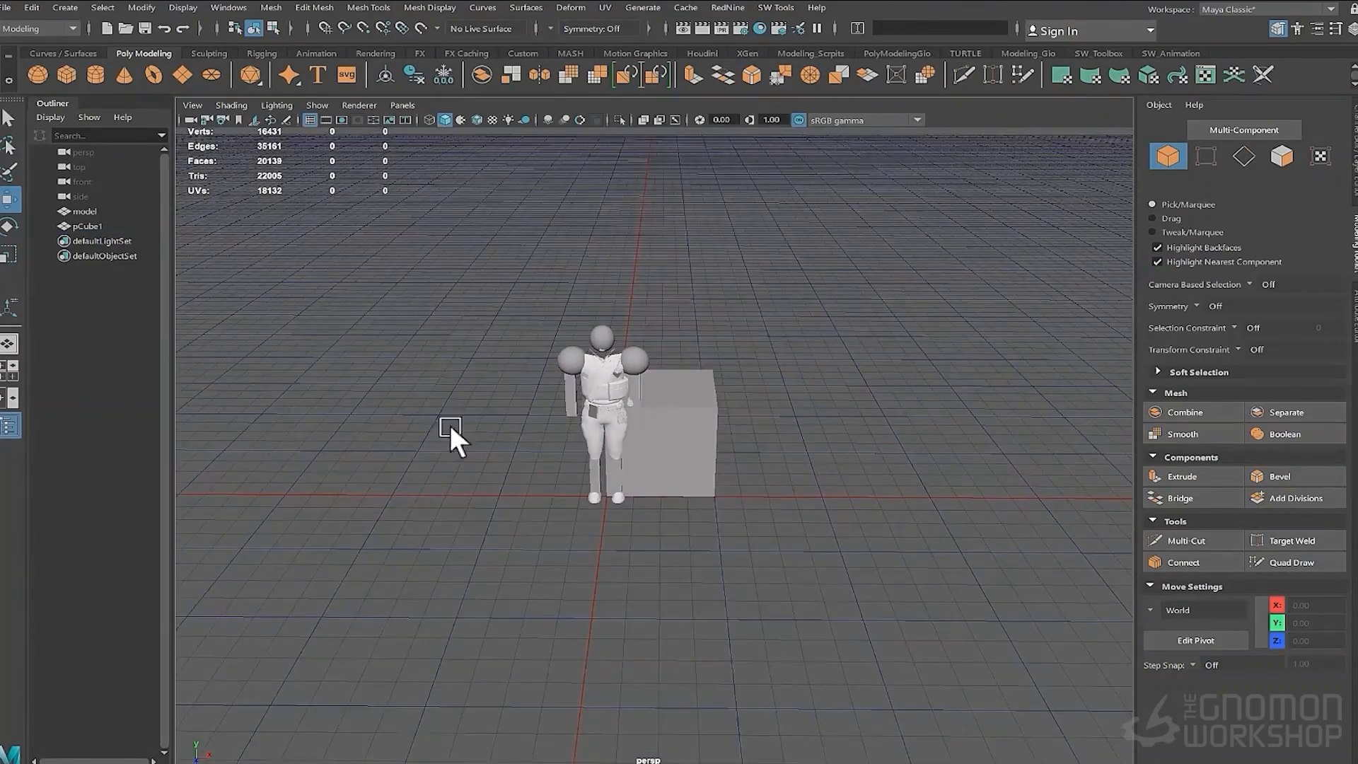
click(813, 54)
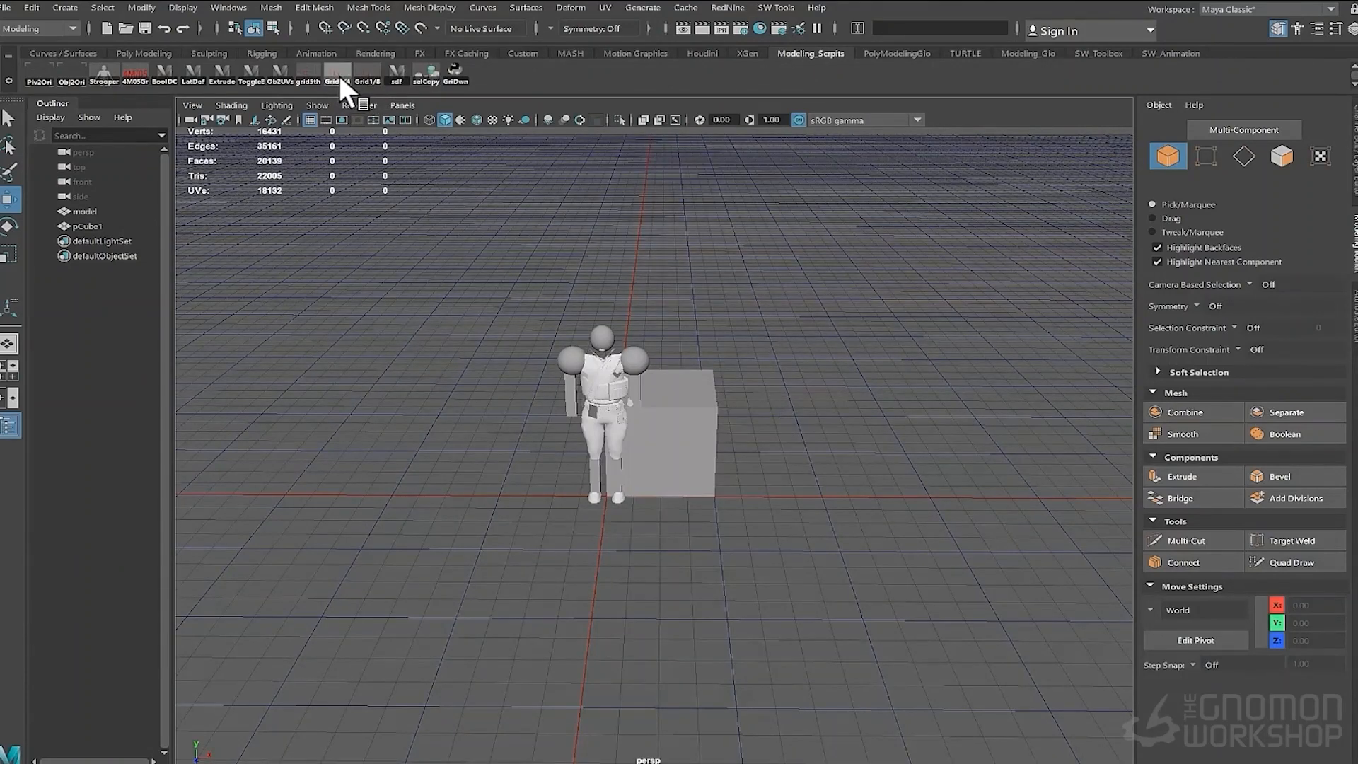
alt+drag(412, 384, 469, 414)
Delete the cube beside the figure and create a standard camera
click(753, 499)
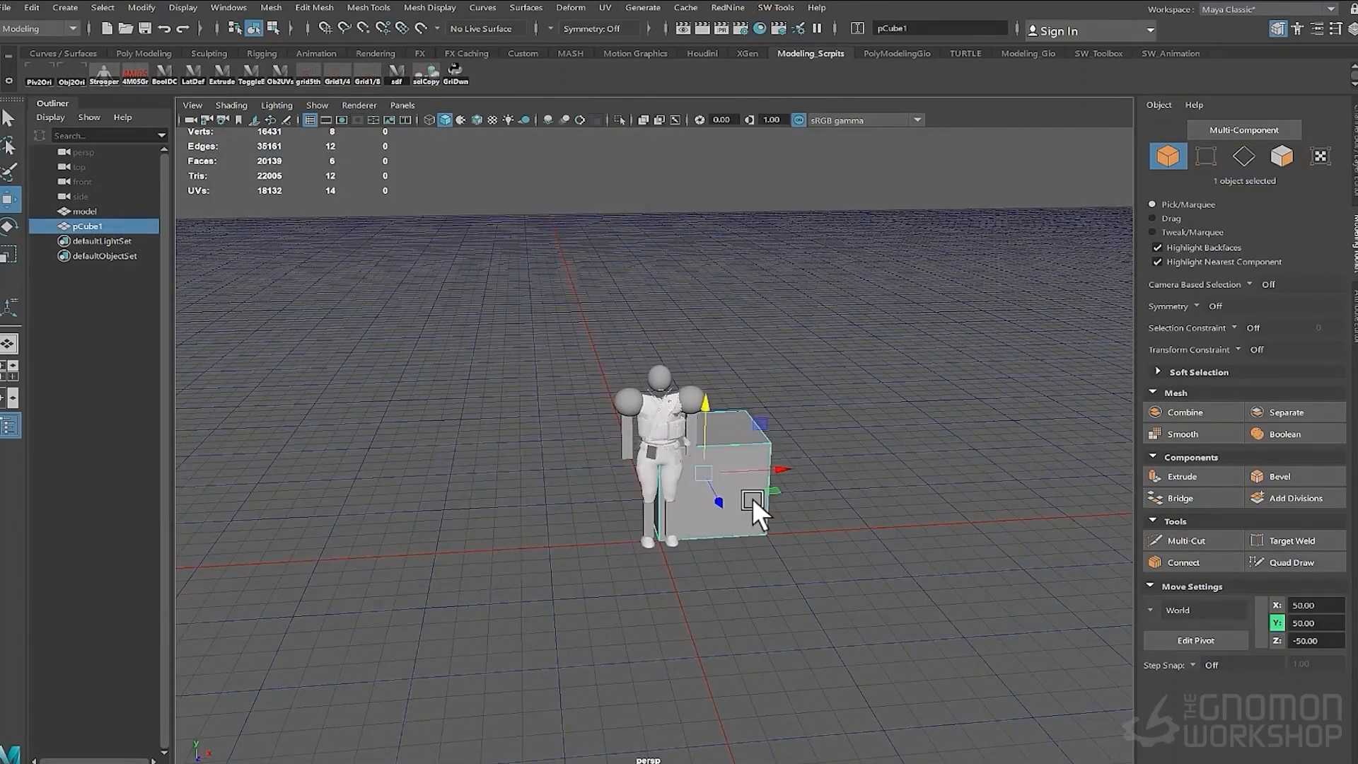
key(Delete)
click(70, 7)
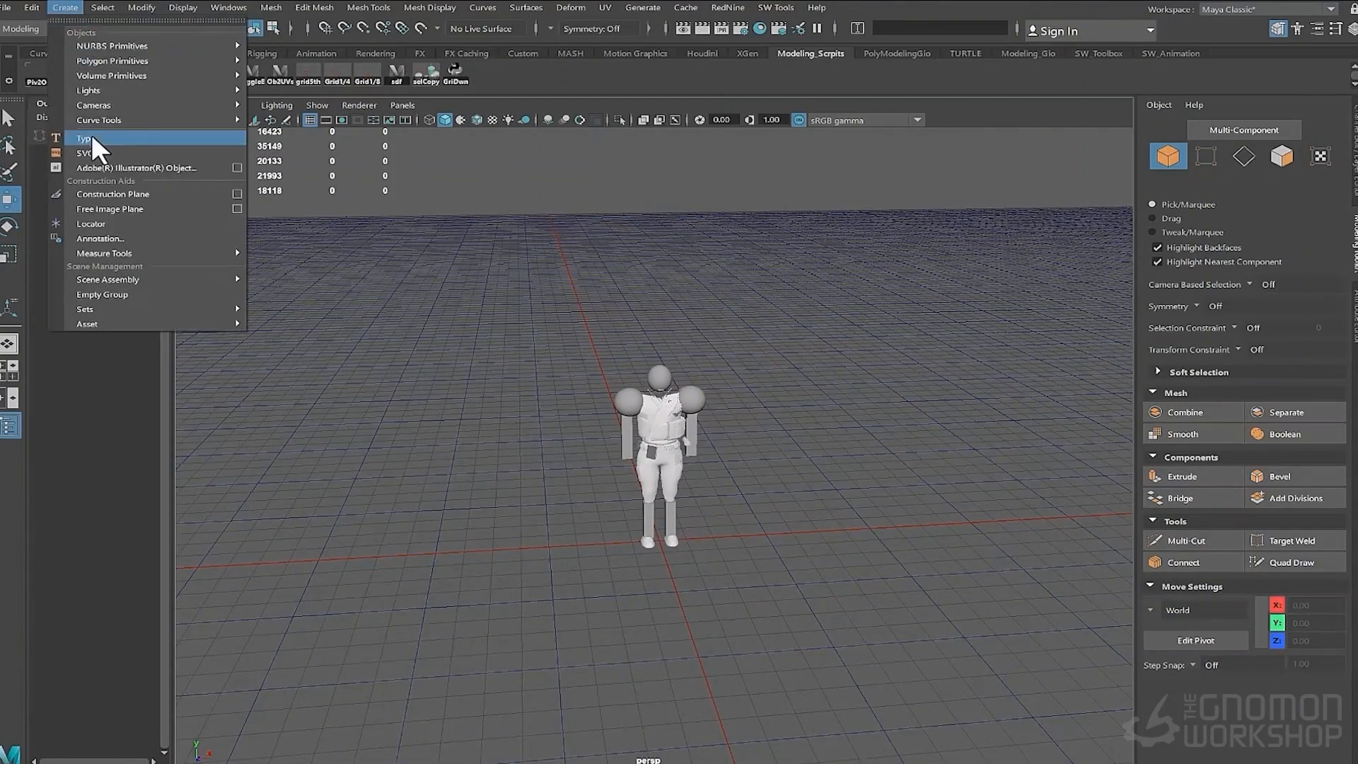
mouse_move(105, 106)
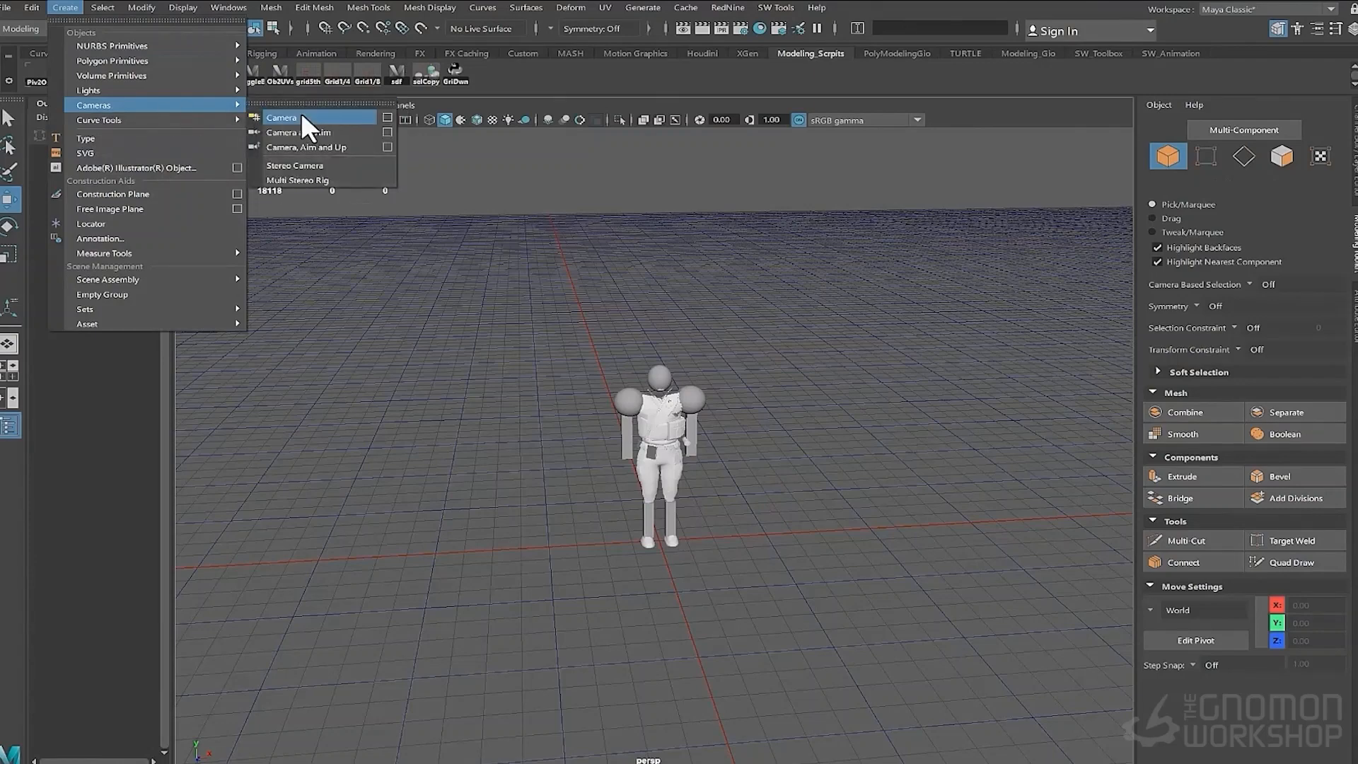
click(301, 115)
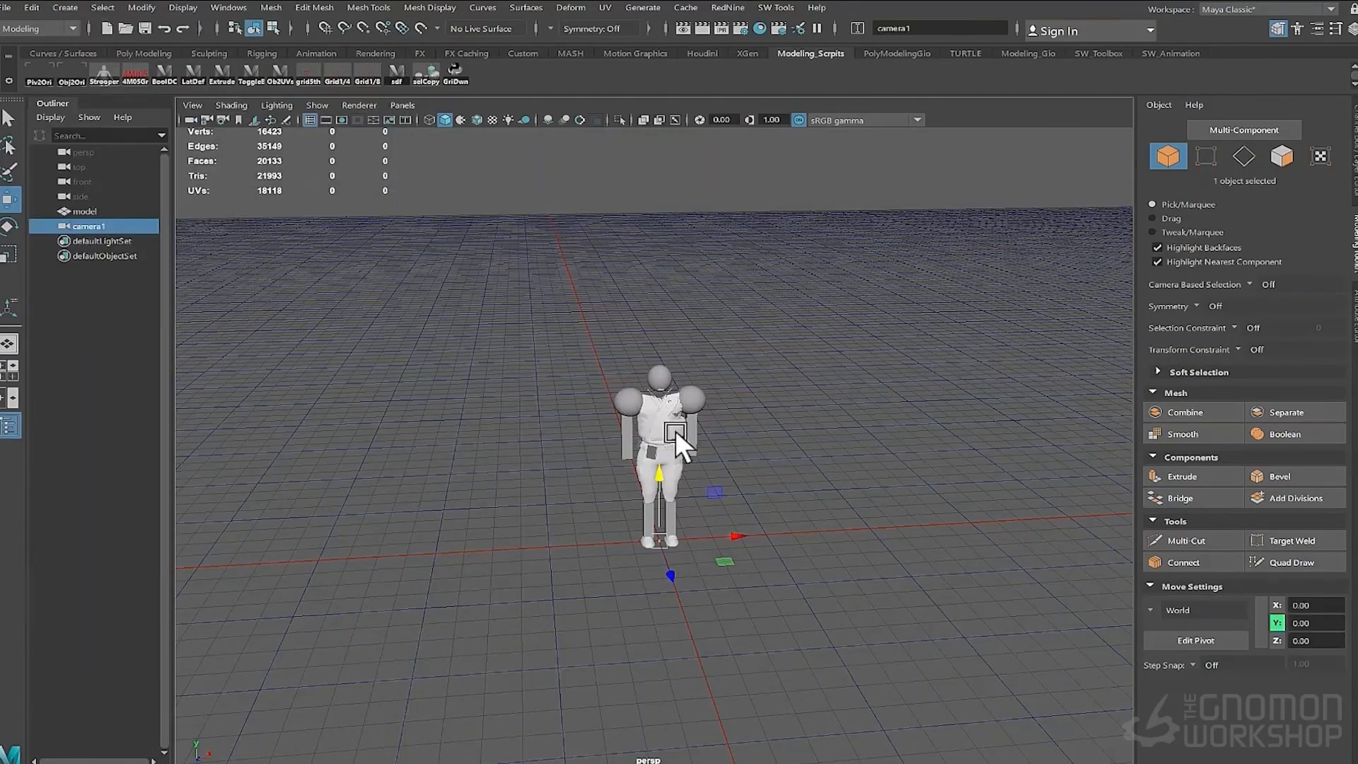
Scale up the new camera, move it back in front of the figure and raise it above the grid
mouse_move(679, 430)
alt+mouse_down()
mouse_move(779, 445)
mouse_move(663, 443)
alt+mouse_up()
key(r)
drag(601, 503, 721, 499)
key(w)
drag(552, 539, 411, 558)
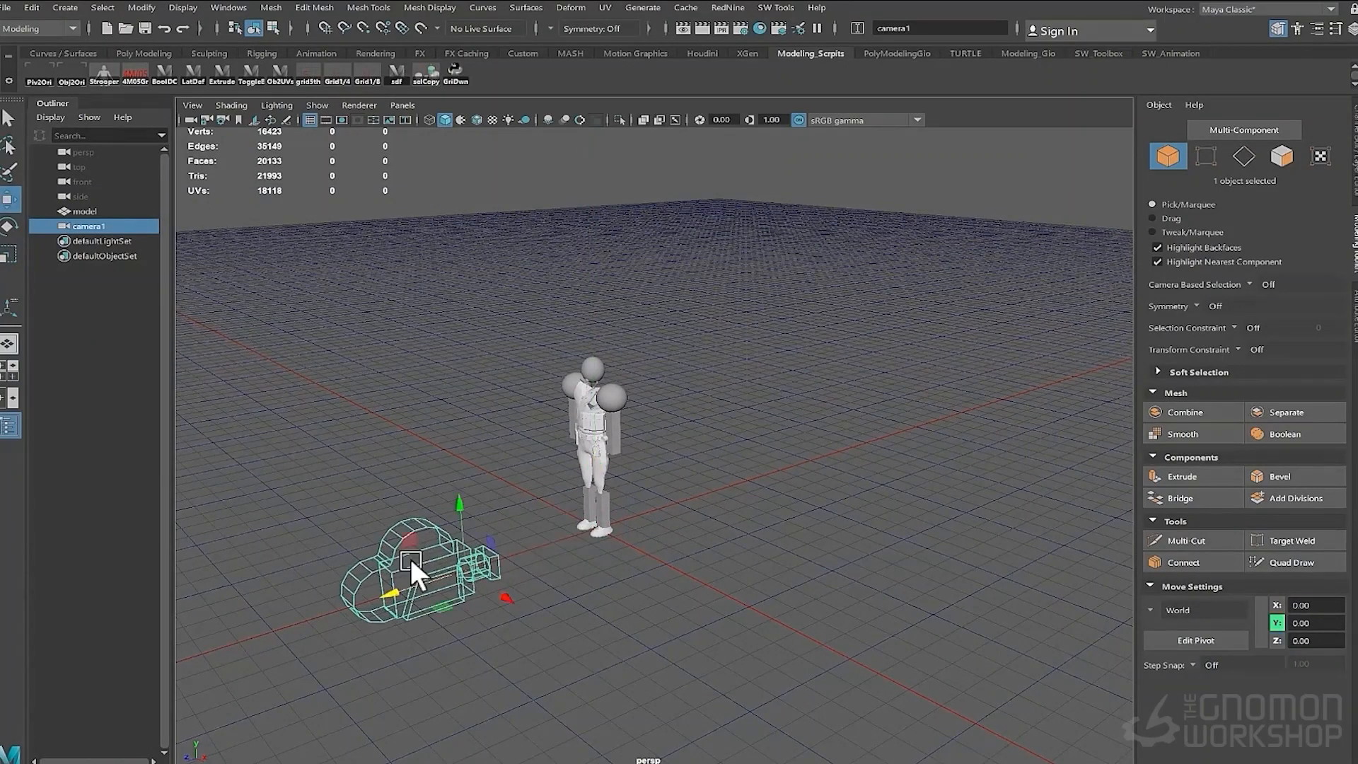
drag(461, 506, 458, 434)
Set the camera's near clip plane to 1 and its far clip plane to 100000
click(1318, 30)
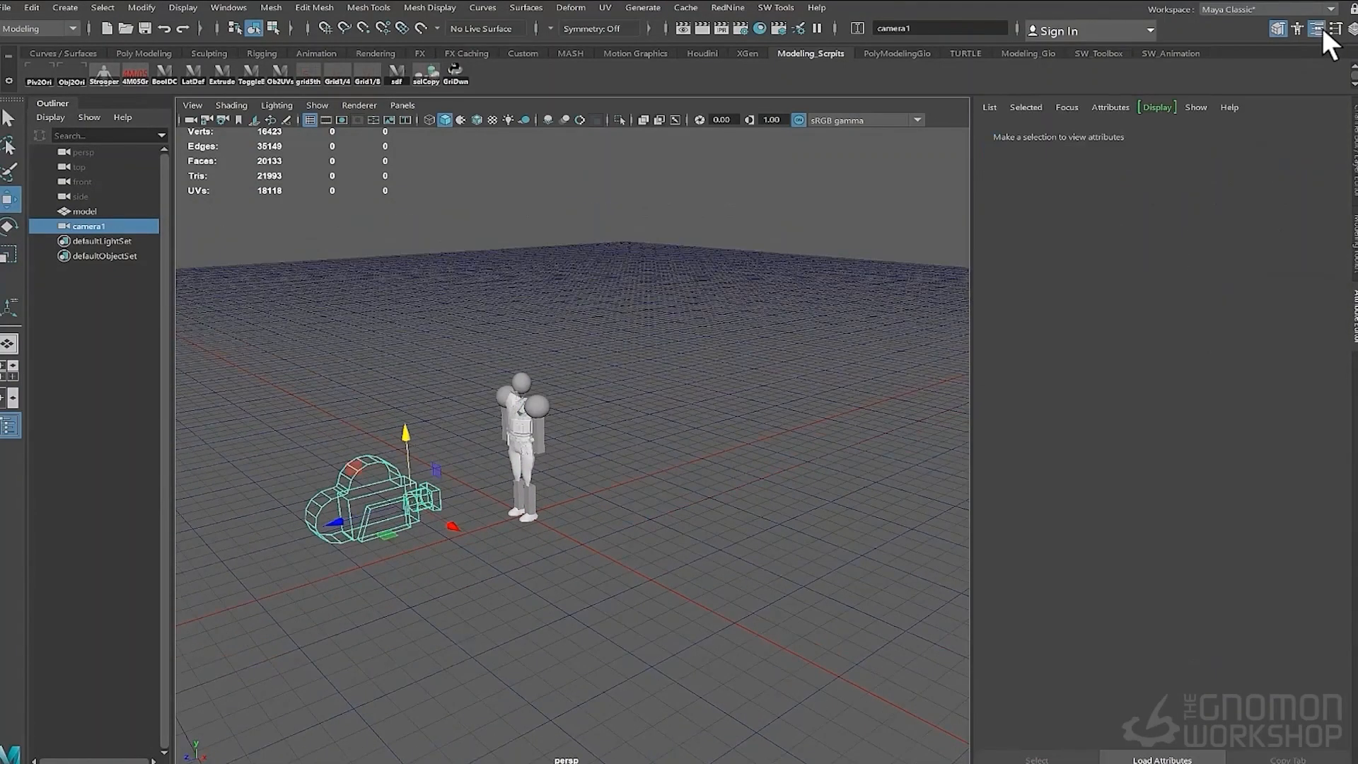
drag(1131, 361, 1118, 363)
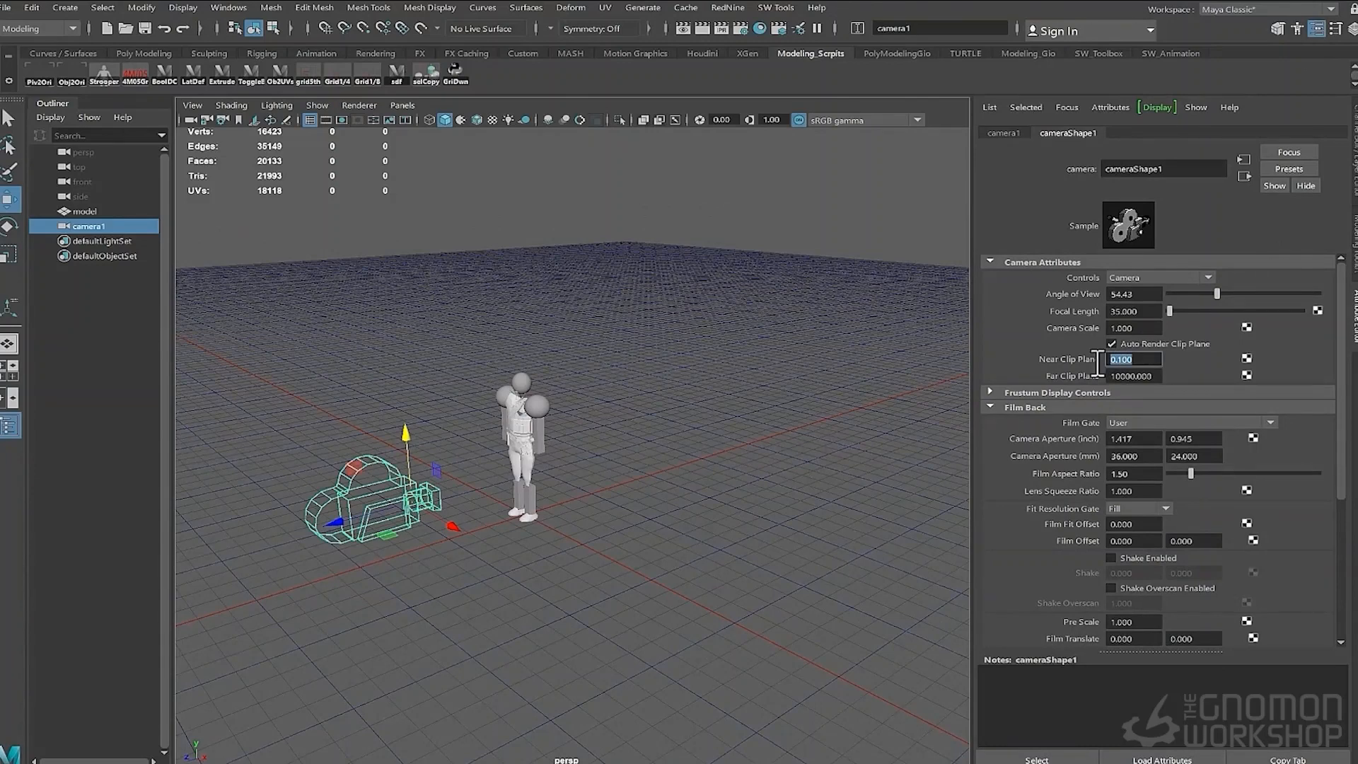
text(1)
key(Return)
click(1119, 376)
text(0)
key(Return)
Move the camera farther away from the figure along the Z axis
alt+drag(936, 372, 570, 430)
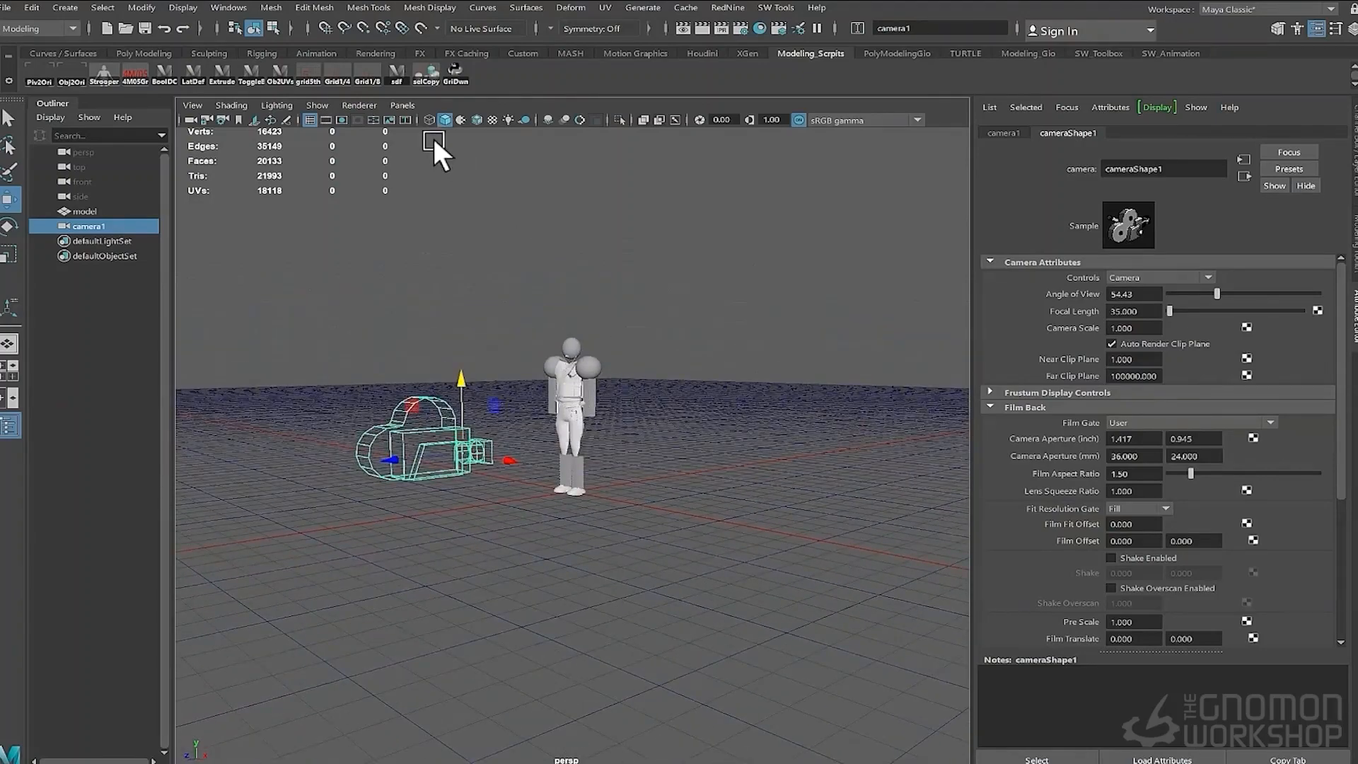
alt+drag(528, 356, 597, 464)
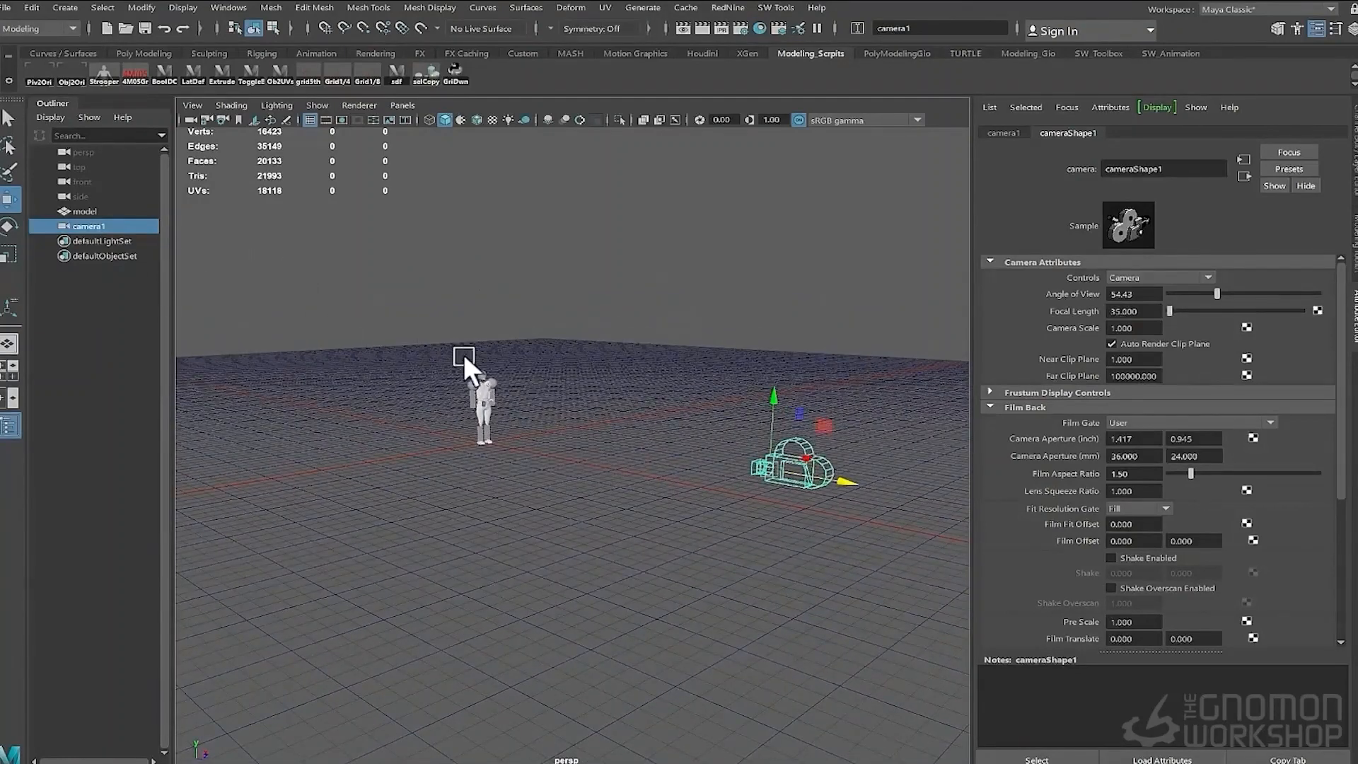
alt+drag(555, 415, 758, 427)
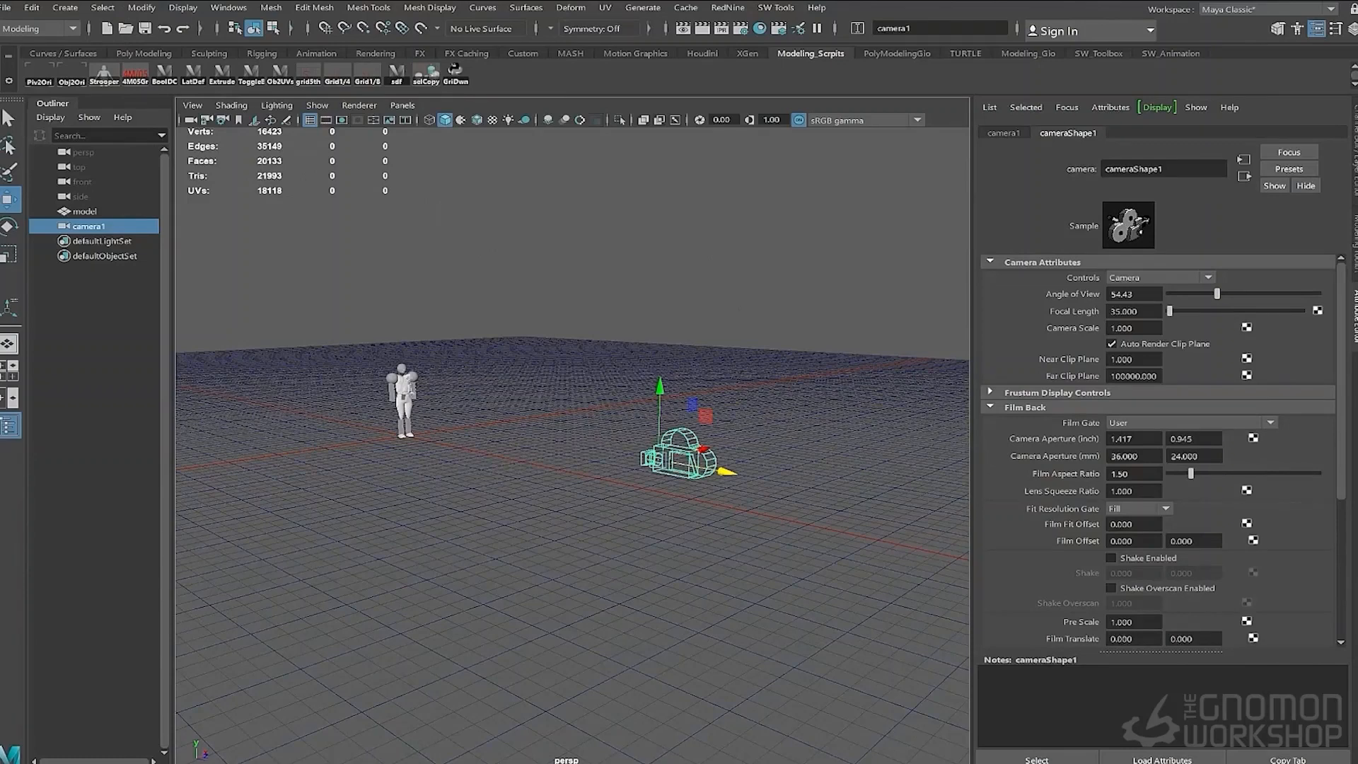
alt+drag(601, 417, 460, 456)
alt+drag(800, 445, 913, 425)
Create an image plane in the camera's environment settings and load sketchv2.jpg from the VikingHouse folder into it
scroll(1178, 422, down, 5)
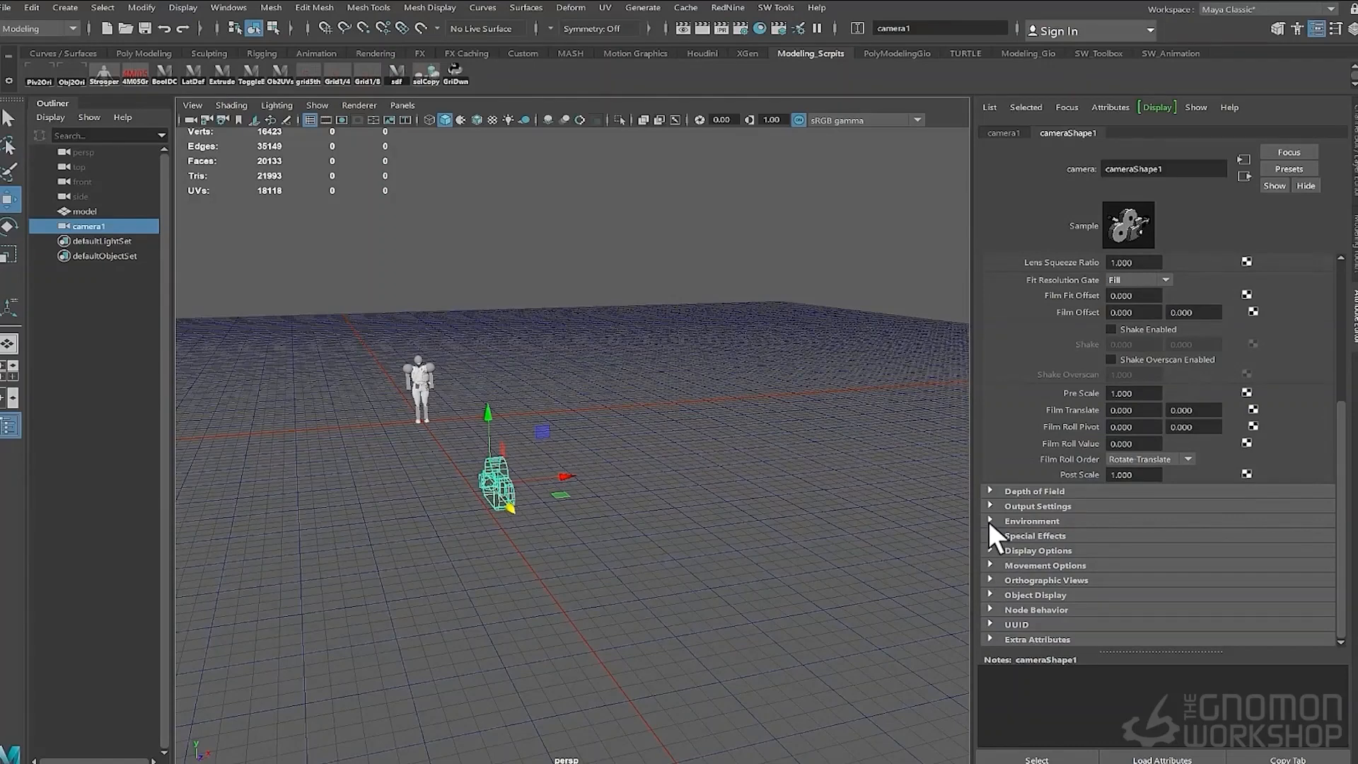
click(990, 520)
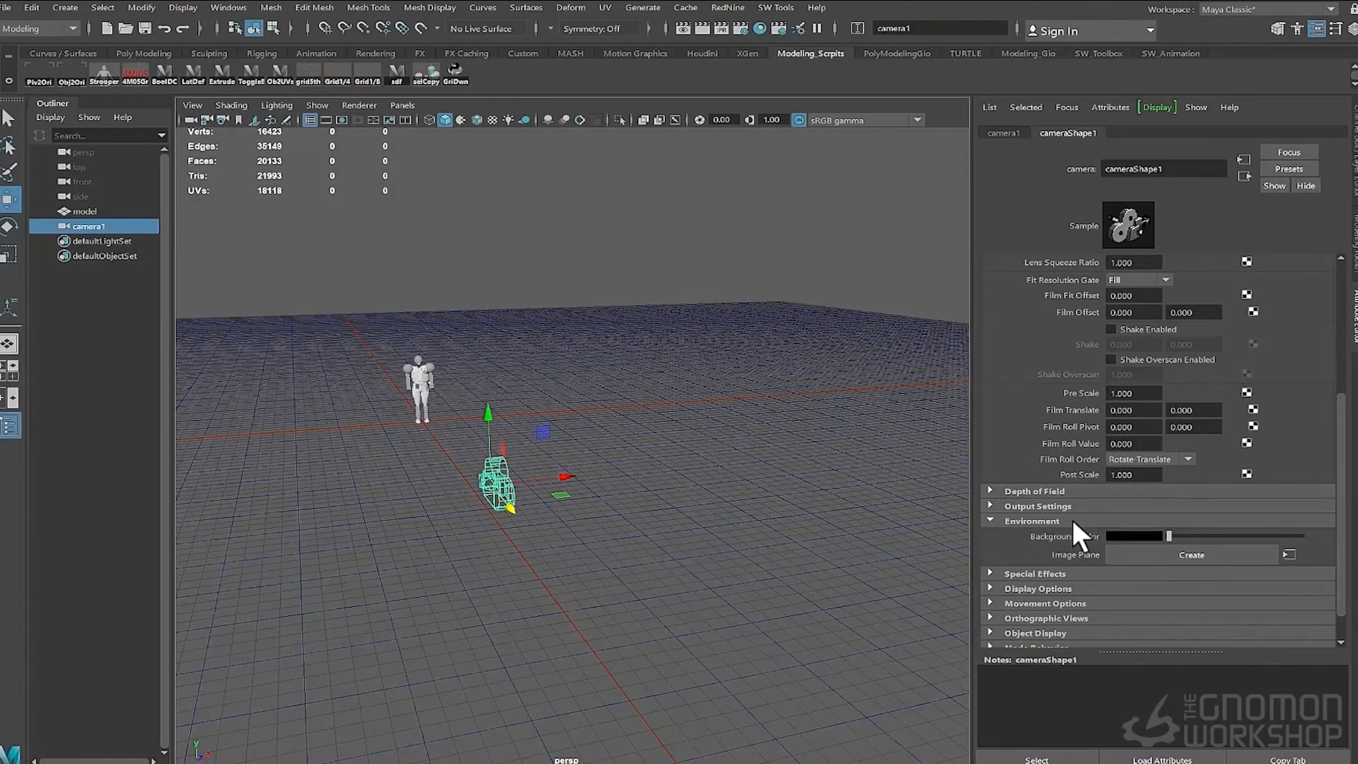
click(1228, 553)
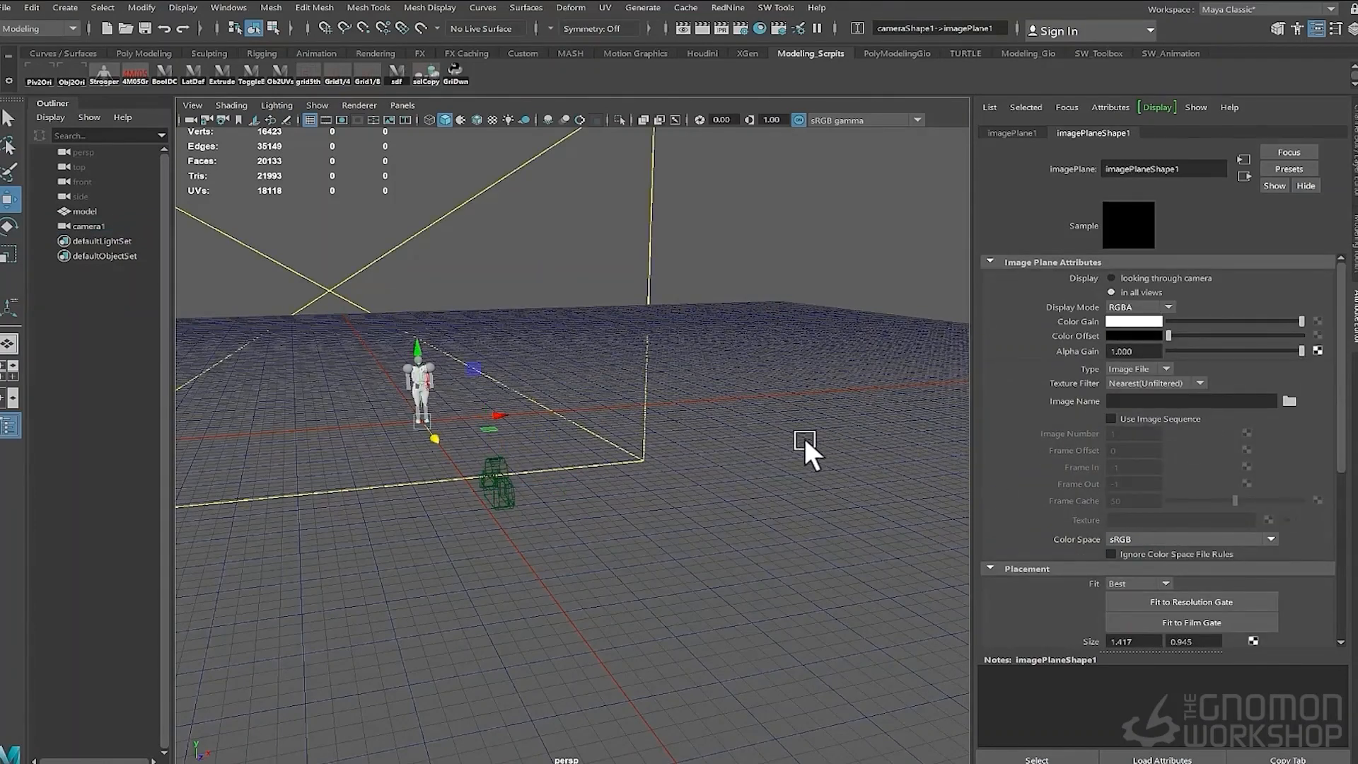
click(1289, 400)
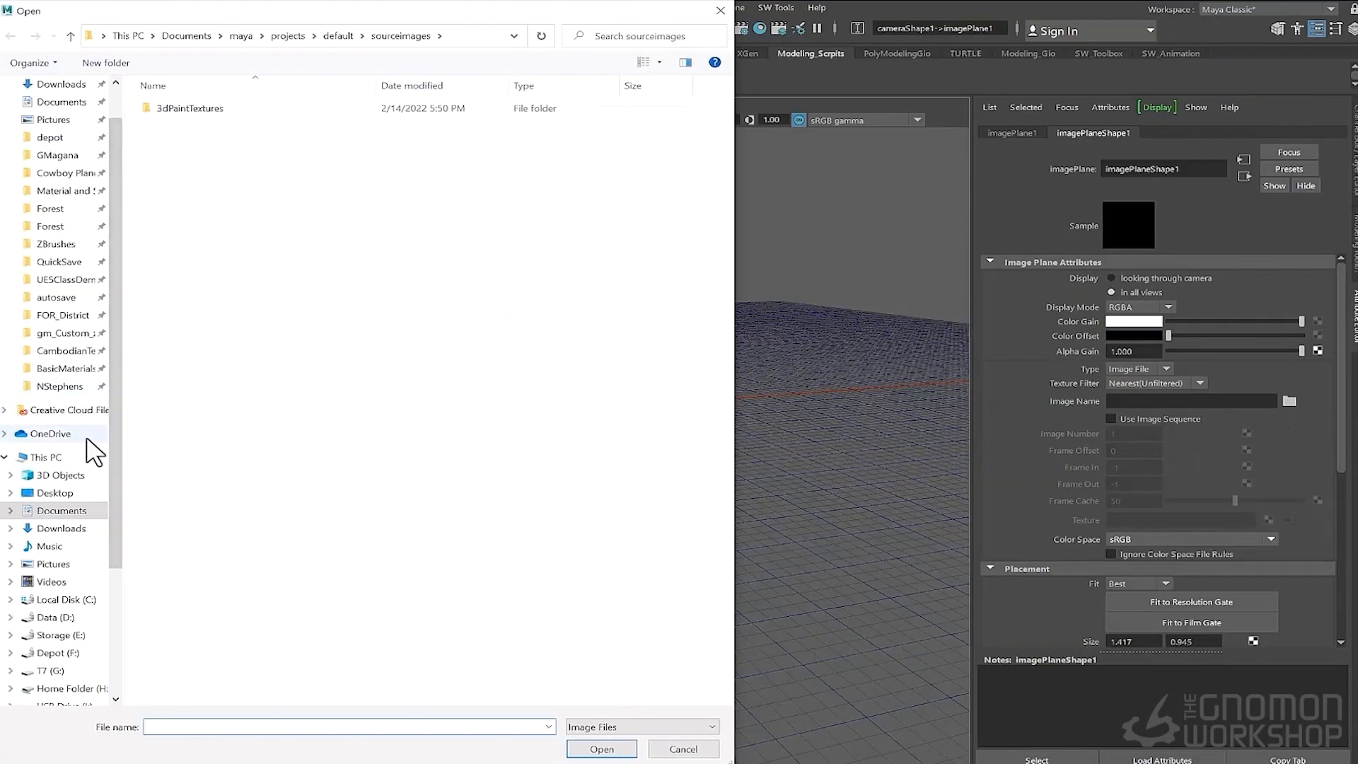
drag(241, 8, 0, 10)
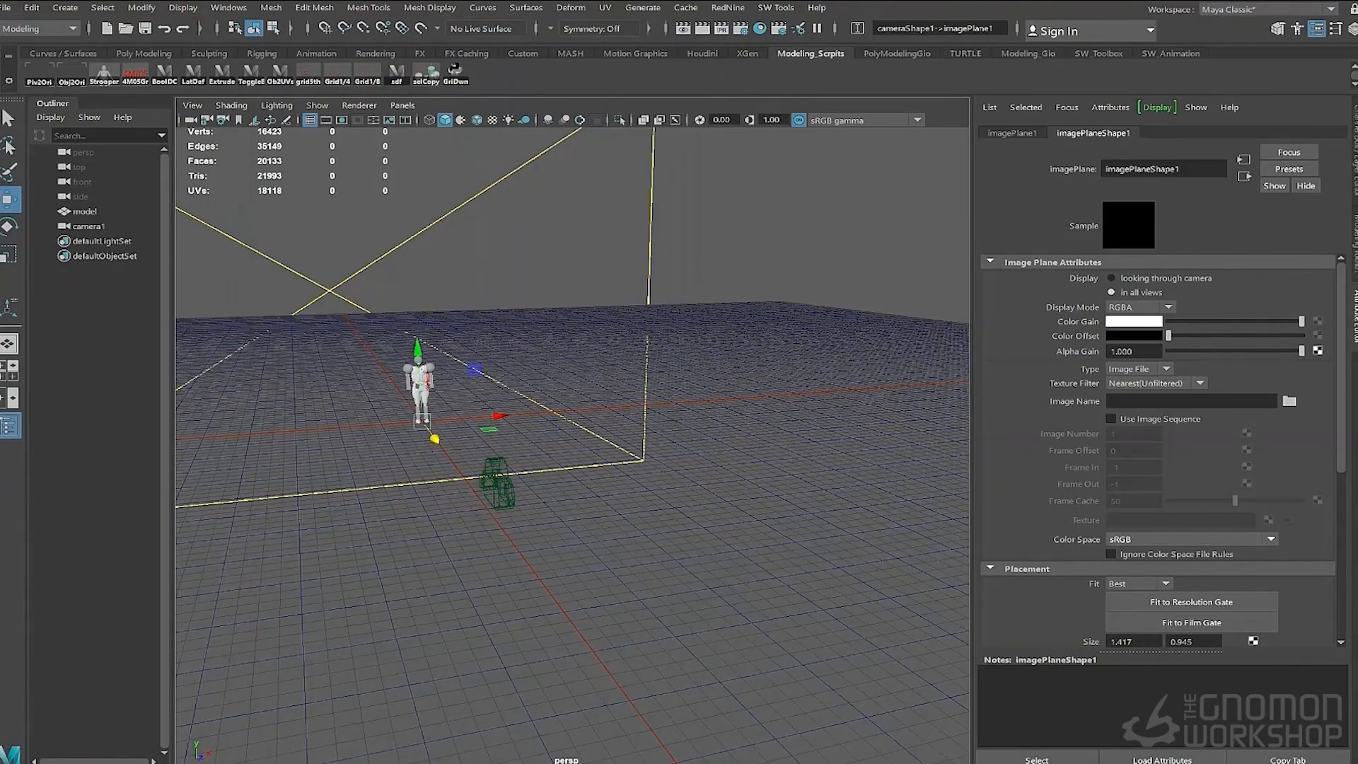
mouse_move(423, 335)
alt+mouse_down()
mouse_move(362, 331)
mouse_move(533, 358)
mouse_move(625, 328)
mouse_move(545, 338)
alt+mouse_up()
Select the camera in the scene and look through it in the viewport
drag(335, 551, 462, 597)
alt+drag(462, 597, 561, 462)
click(402, 105)
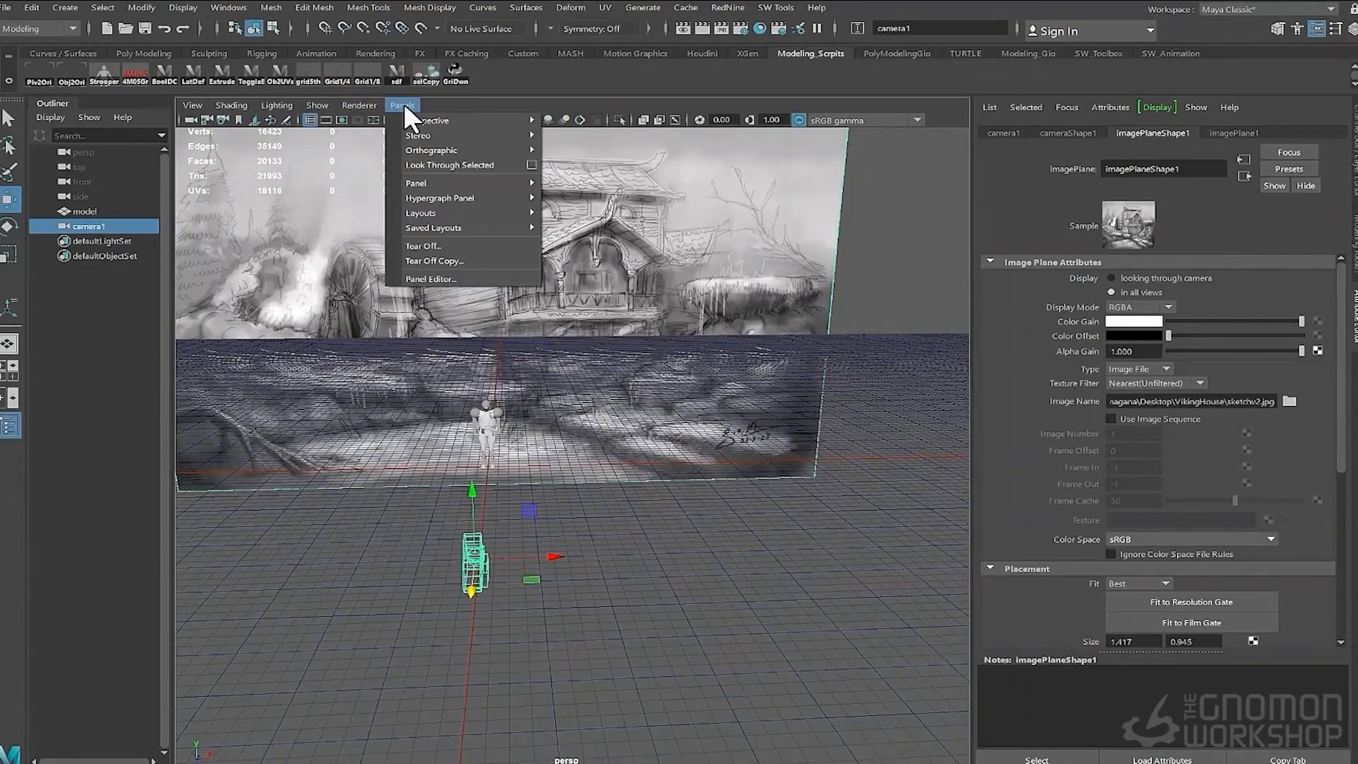
click(432, 167)
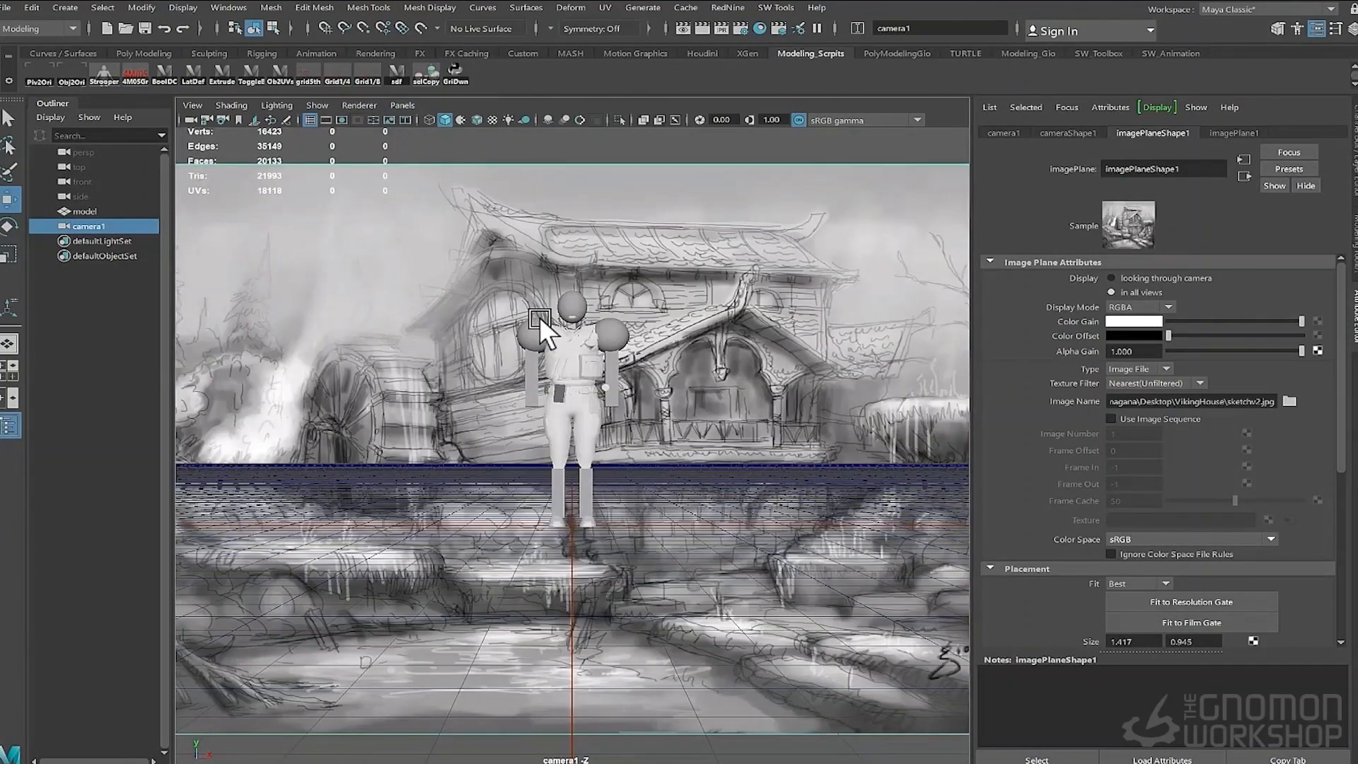
alt+drag(538, 316, 561, 528)
scroll(659, 343, down, 6)
Create a polygon cube at the figure's feet and adjust the camera's angle against the house sketch
click(534, 604)
shift+right_drag(576, 562, 553, 595)
mouse_move(541, 505)
alt+right_down()
mouse_move(493, 497)
mouse_move(545, 494)
alt+right_up()
alt+middle_drag(545, 494, 563, 432)
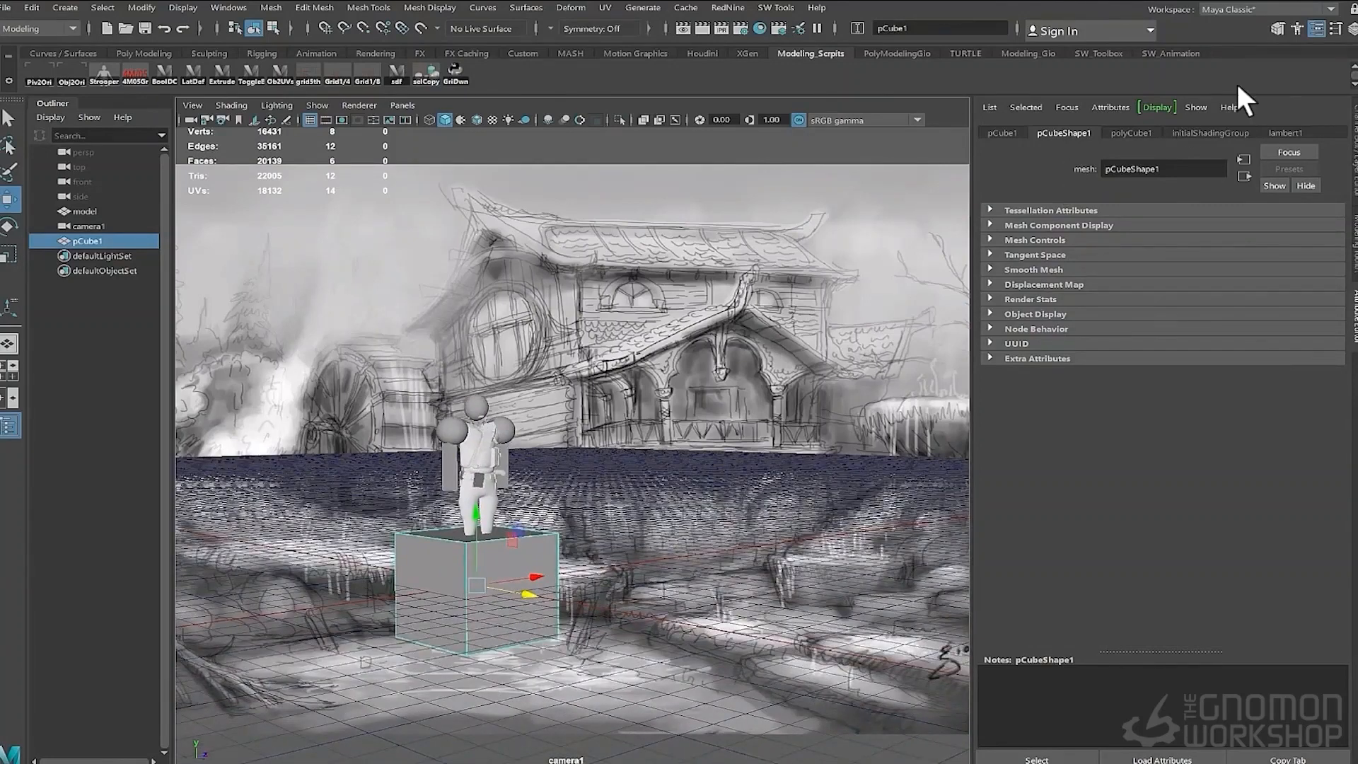
Scale the cube to 4 in X, Y and Z
click(1349, 28)
drag(1300, 218, 1307, 241)
text(4)
key(Return)
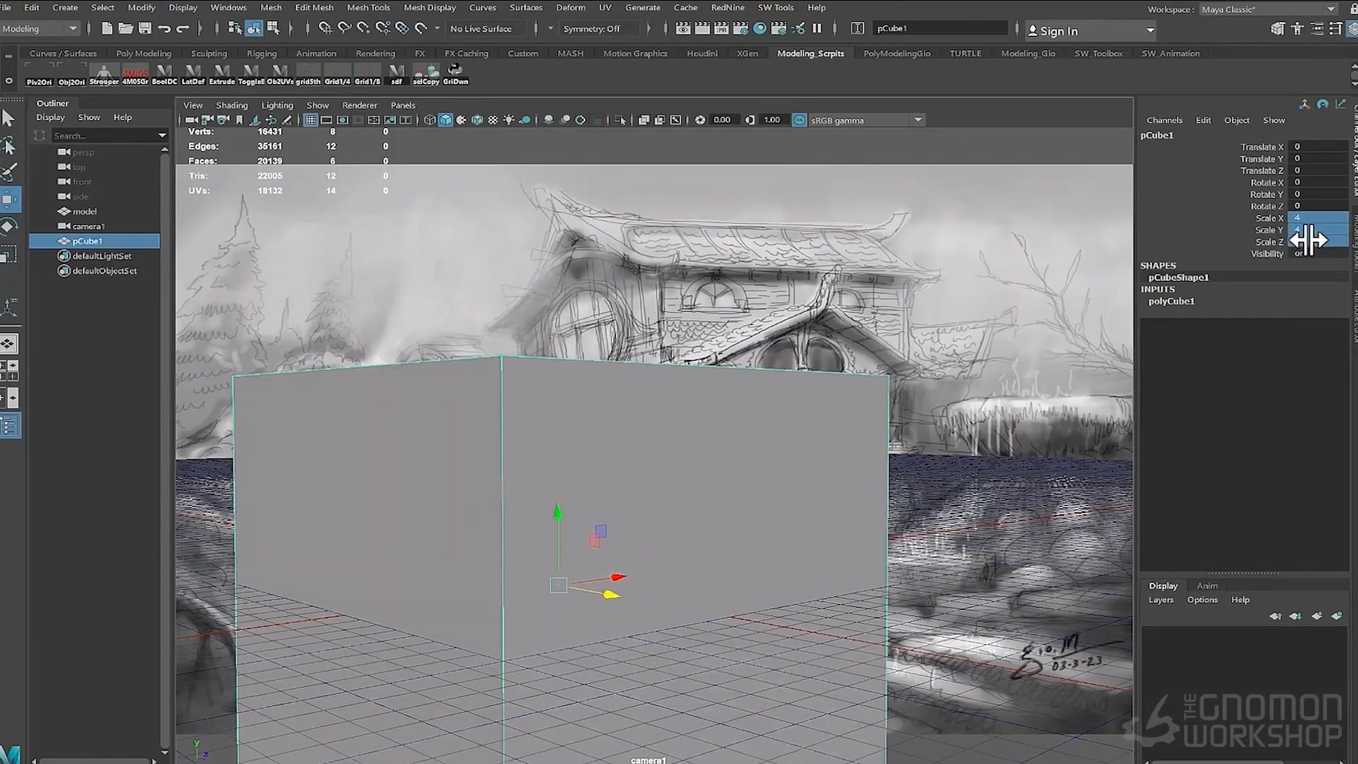
alt+drag(693, 375, 727, 391)
alt+right_drag(962, 375, 876, 384)
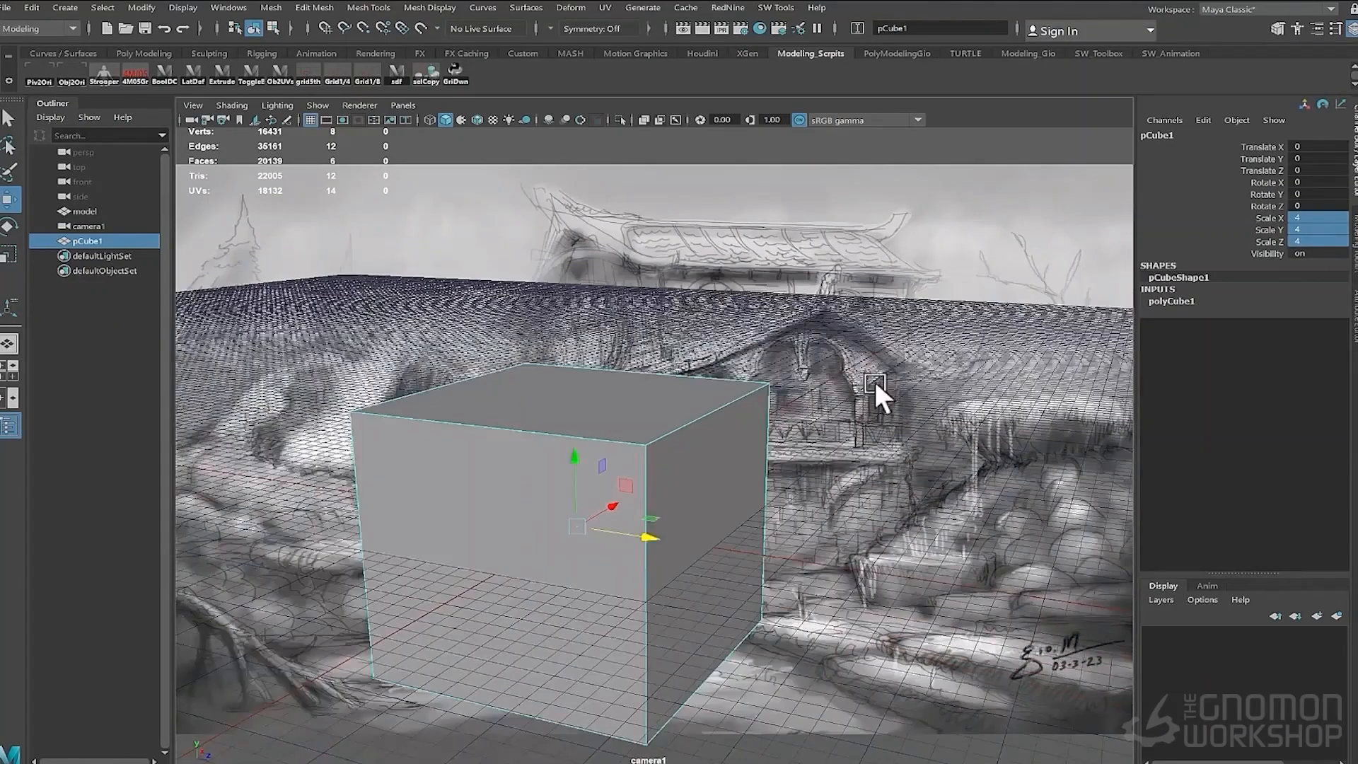
click(1301, 241)
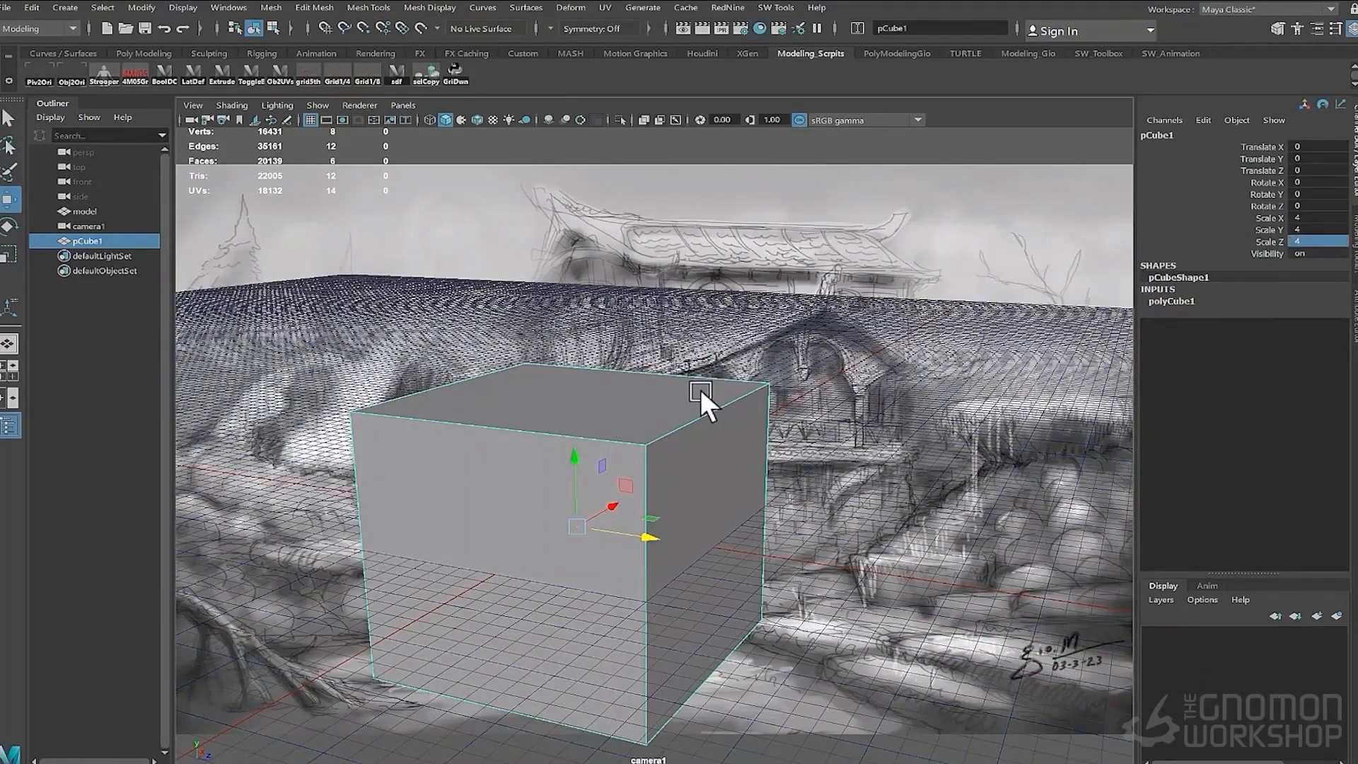
Raise the cube so its base rests on the grid, at Translate Y 2, checking it in the side view
alt+drag(706, 403, 799, 426)
key(x)
drag(608, 439, 610, 372)
key(space)
drag(832, 450, 928, 453)
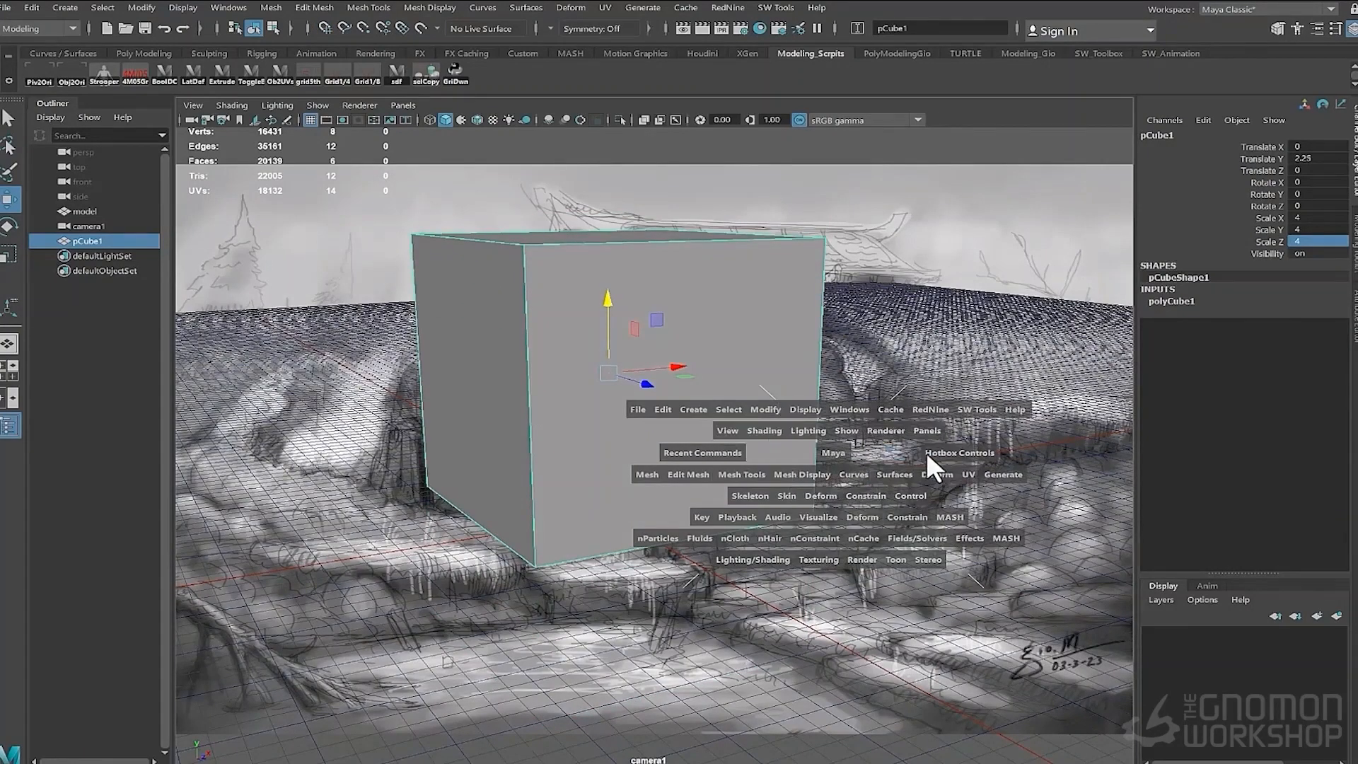
key(f)
scroll(795, 464, down, 5)
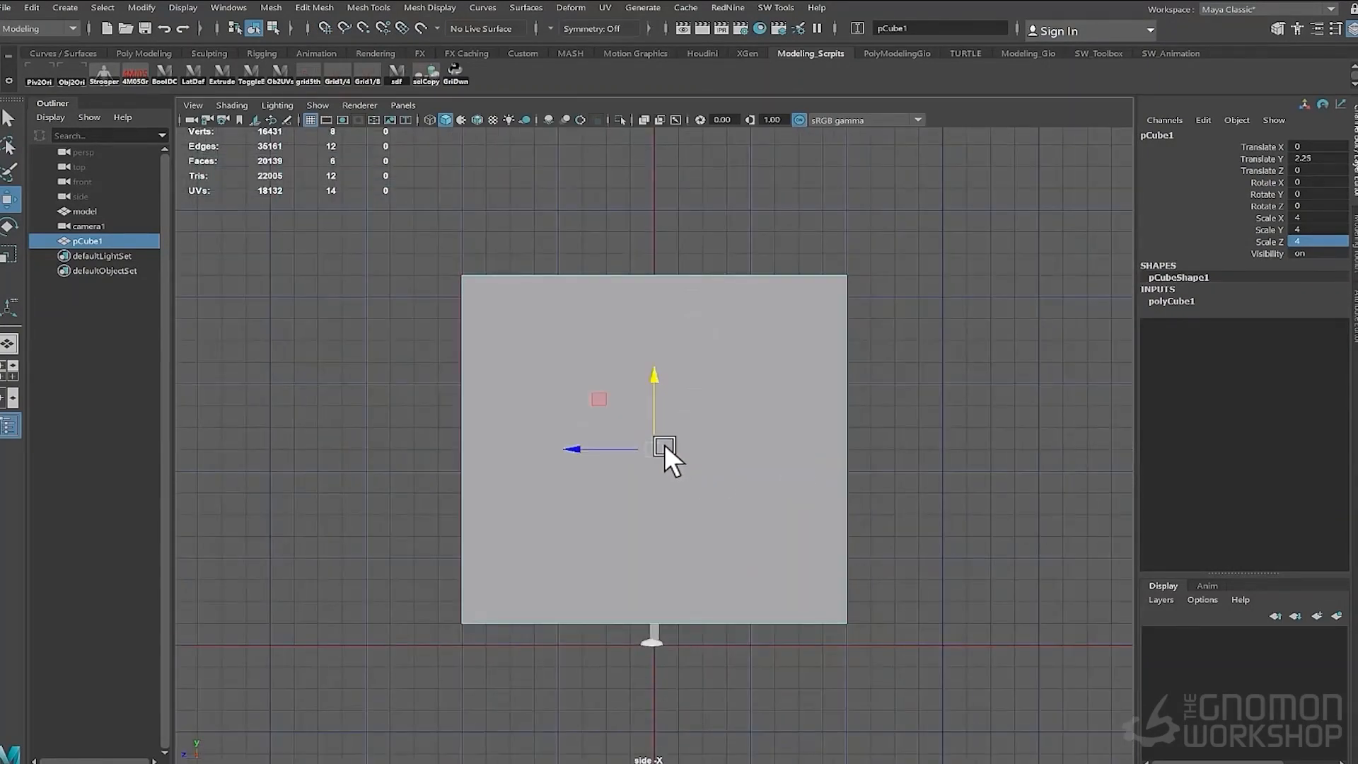
mouse_move(664, 443)
mouse_down()
mouse_move(655, 359)
mouse_move(646, 453)
mouse_move(585, 469)
mouse_move(643, 461)
mouse_up()
In the front view, select the camera's image plane and set it to display only when looking through the camera
key(space)
drag(747, 448, 736, 486)
key(f)
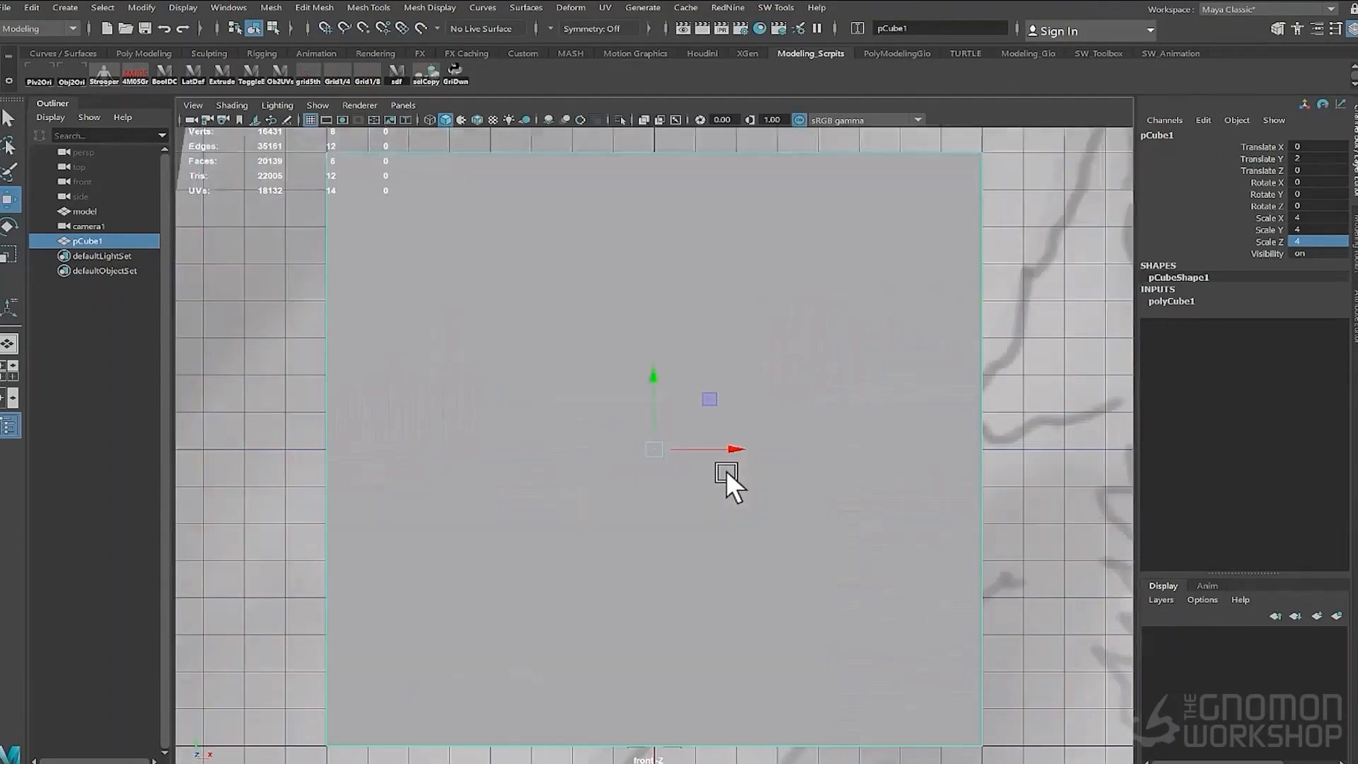
scroll(723, 461, down, 3)
mouse_move(866, 354)
alt+middle_down()
mouse_move(706, 318)
mouse_move(715, 311)
alt+middle_up()
drag(90, 227, 356, 247)
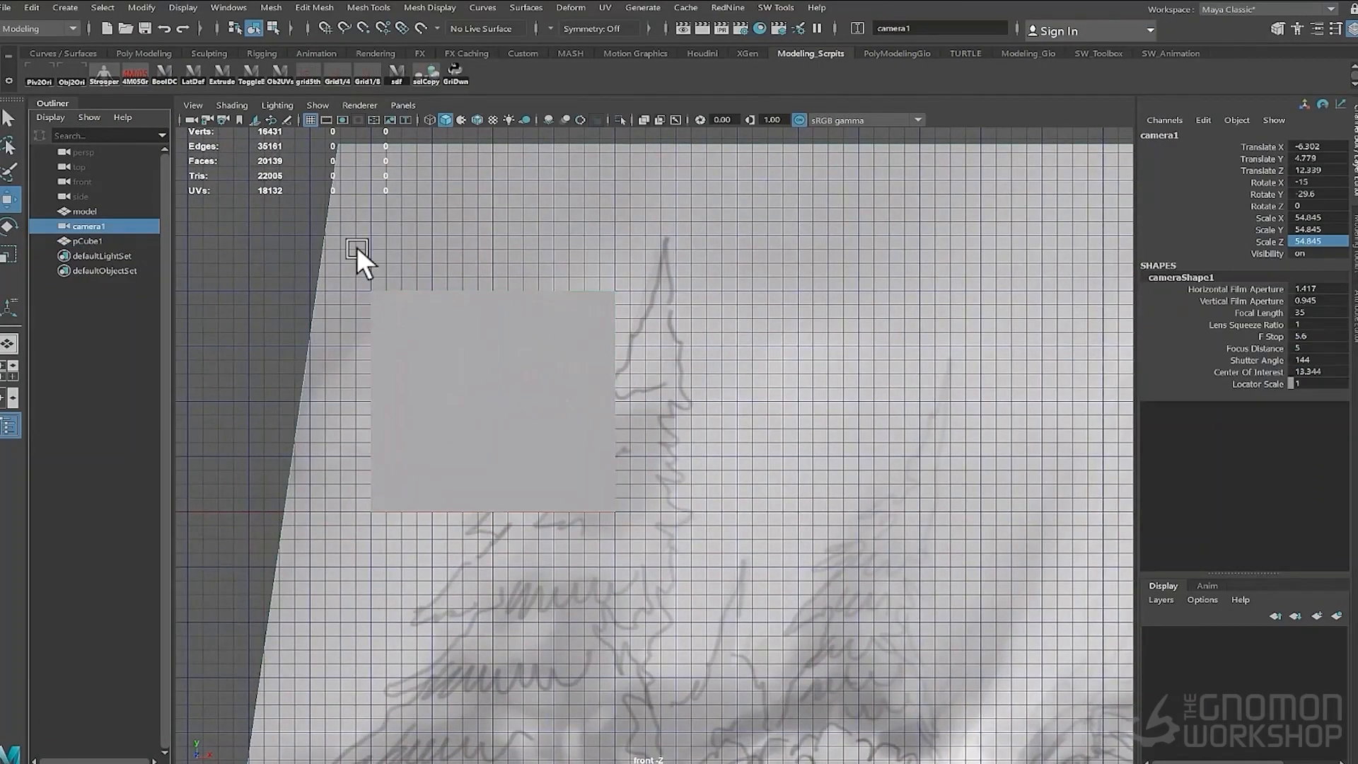
click(328, 210)
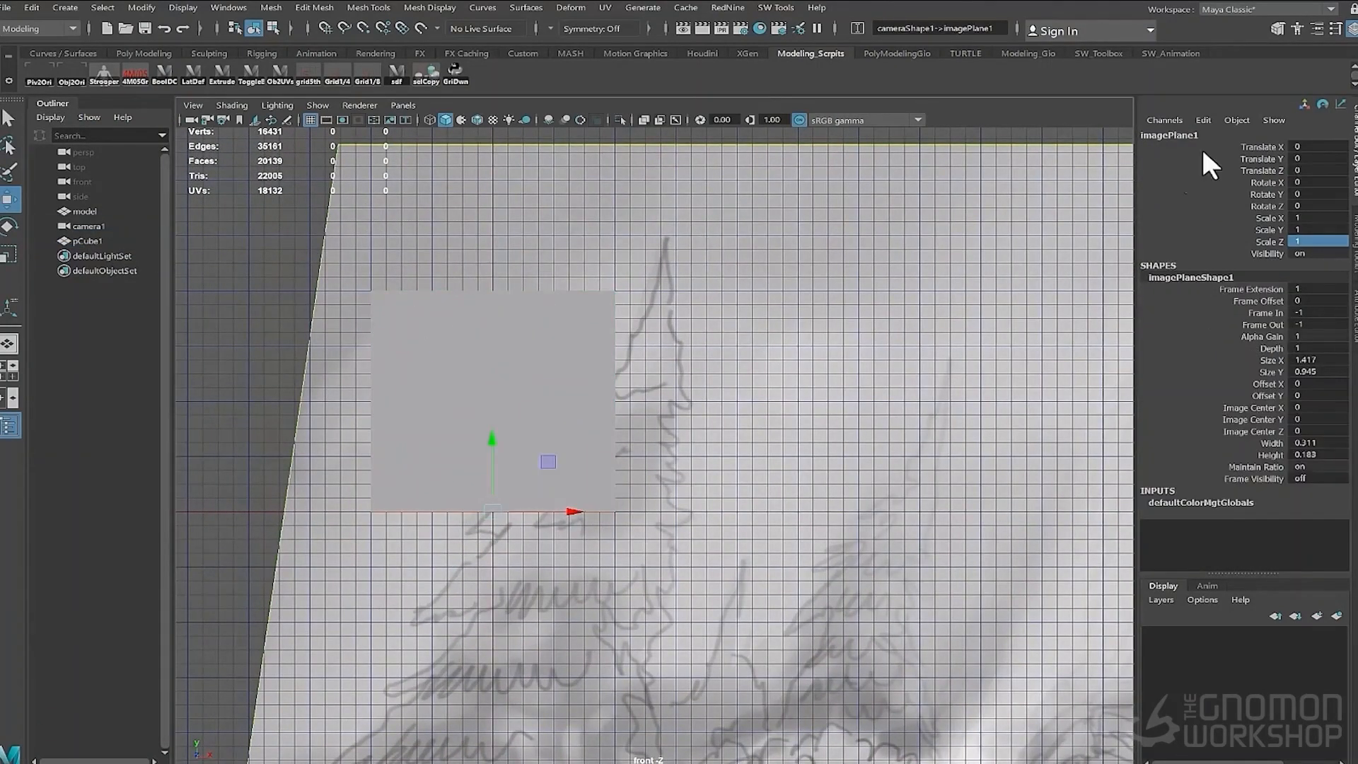
click(1319, 26)
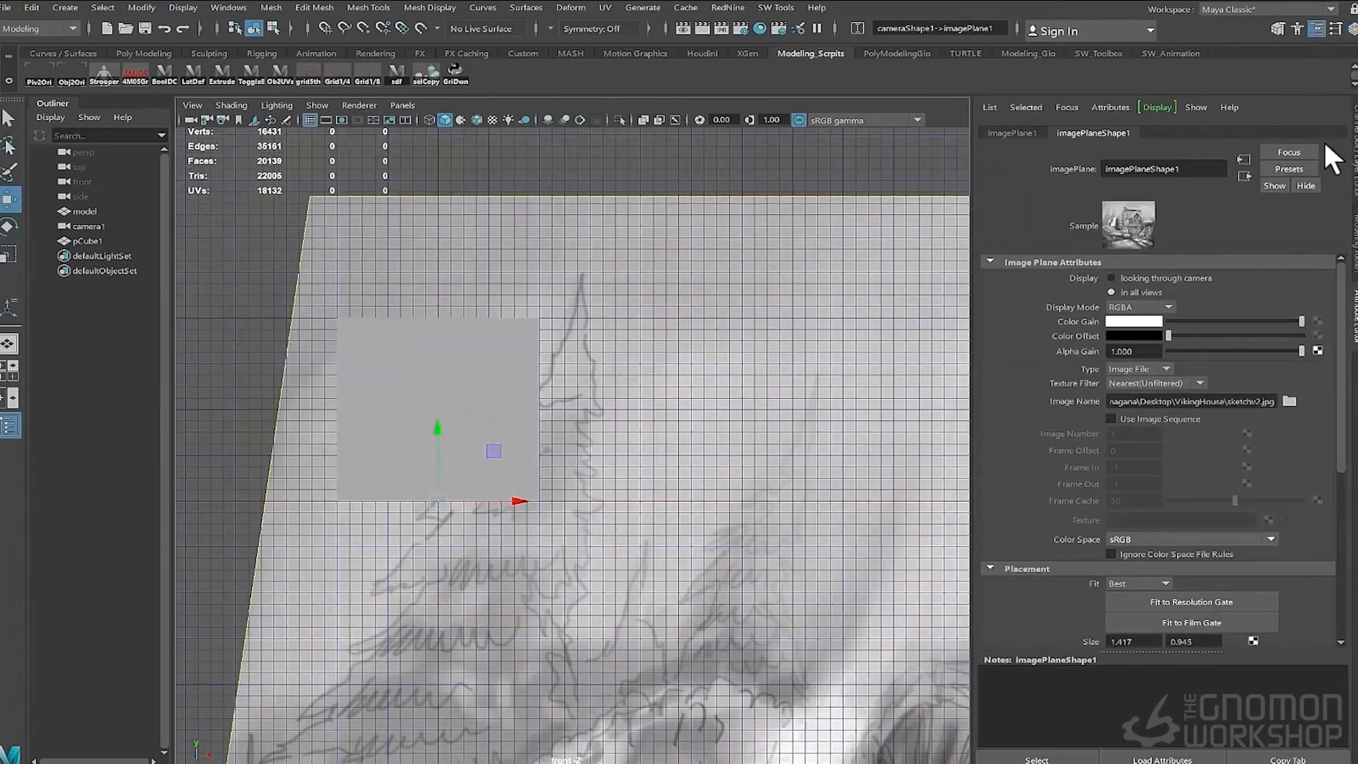
click(1111, 277)
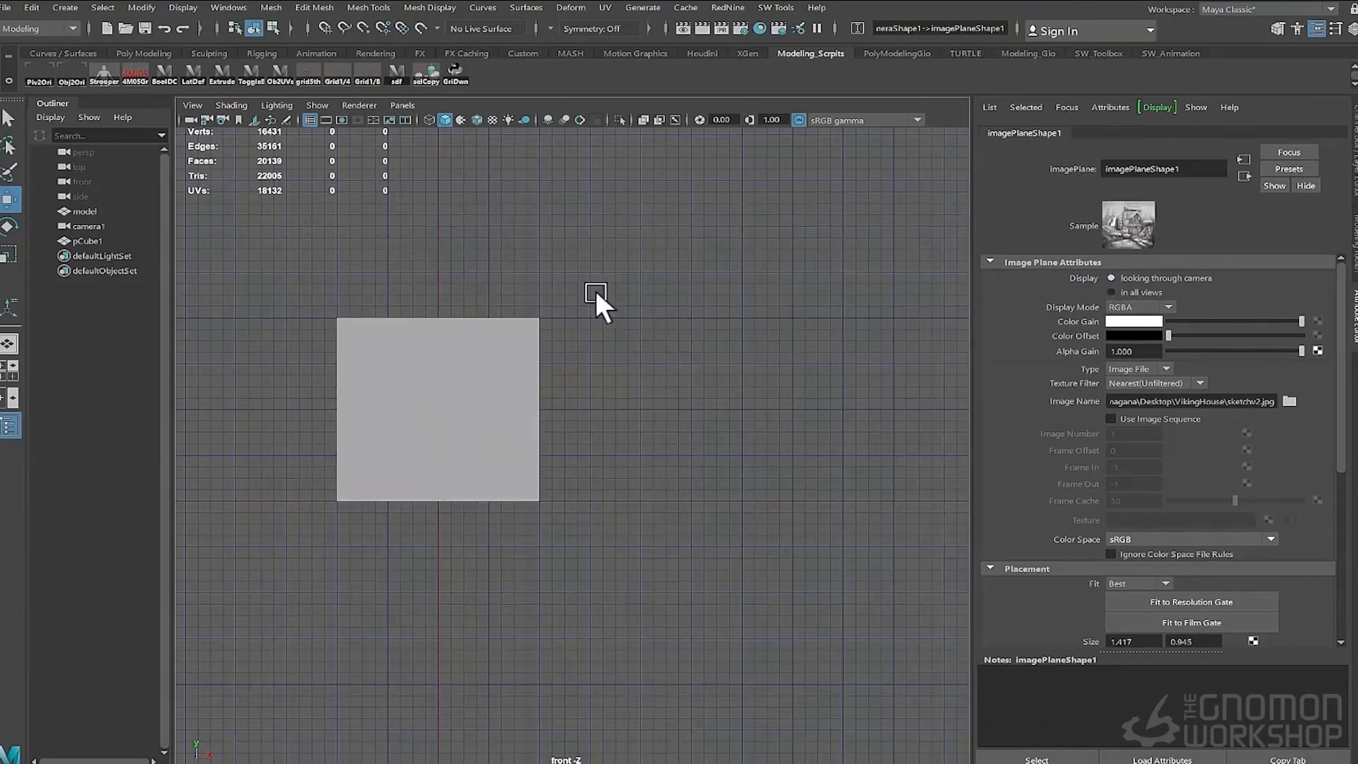
click(1111, 284)
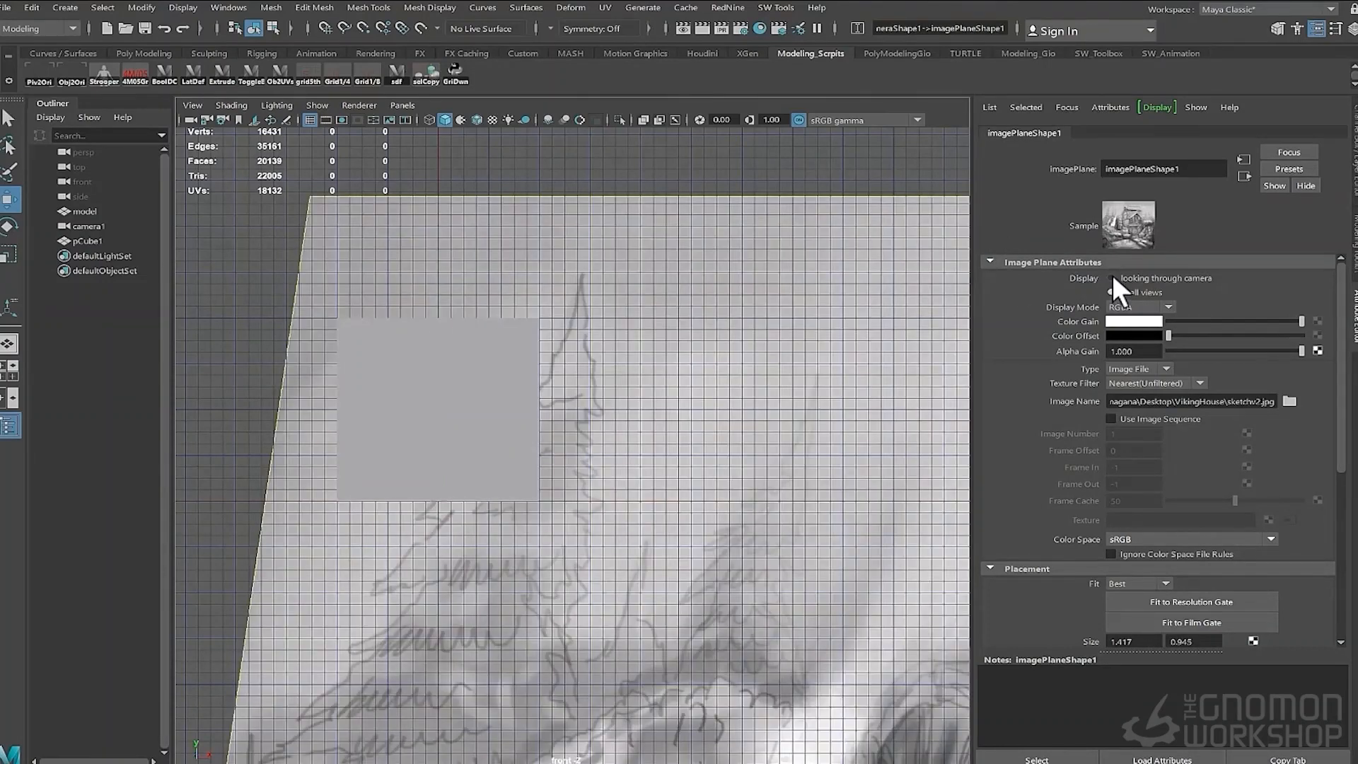
click(1111, 278)
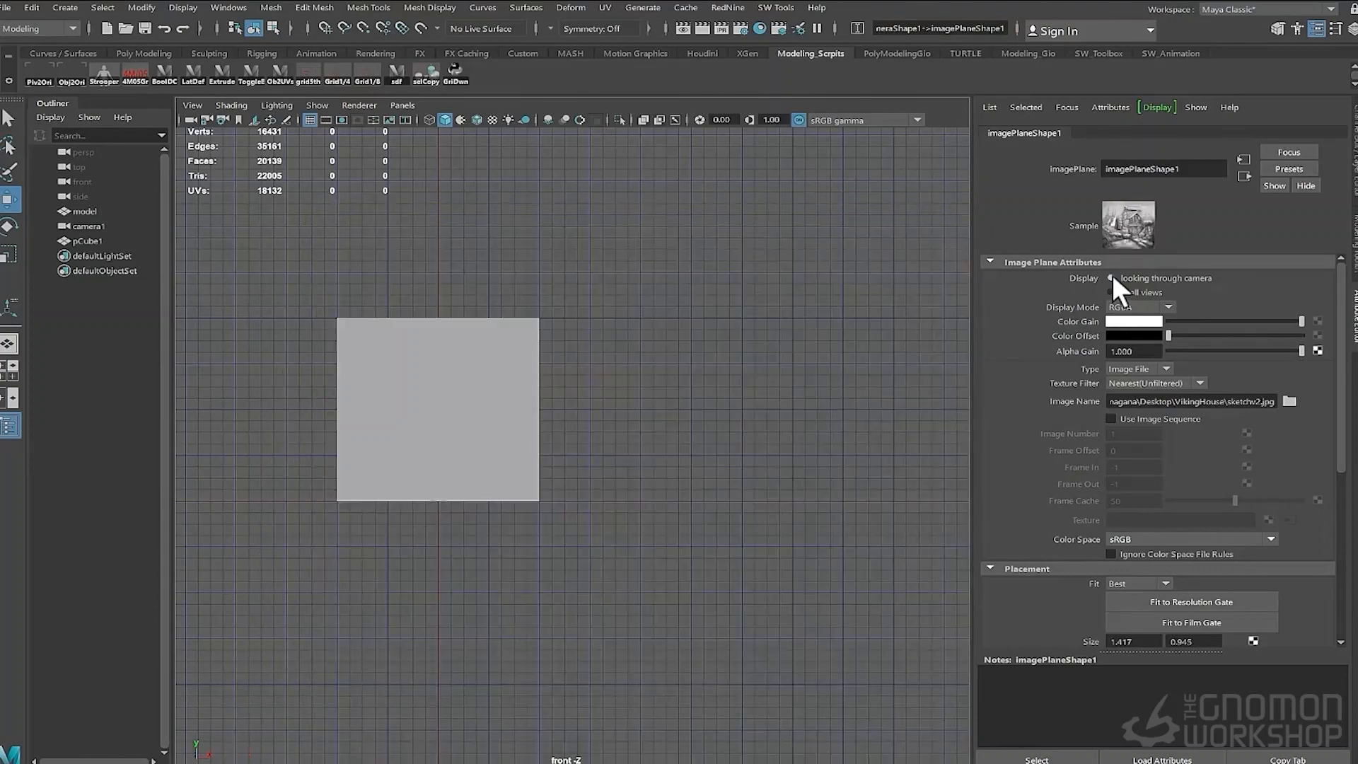
View the cube in the perspective view, then select camera1 and look through it again
click(528, 341)
key(space)
drag(510, 253, 618, 214)
key(space)
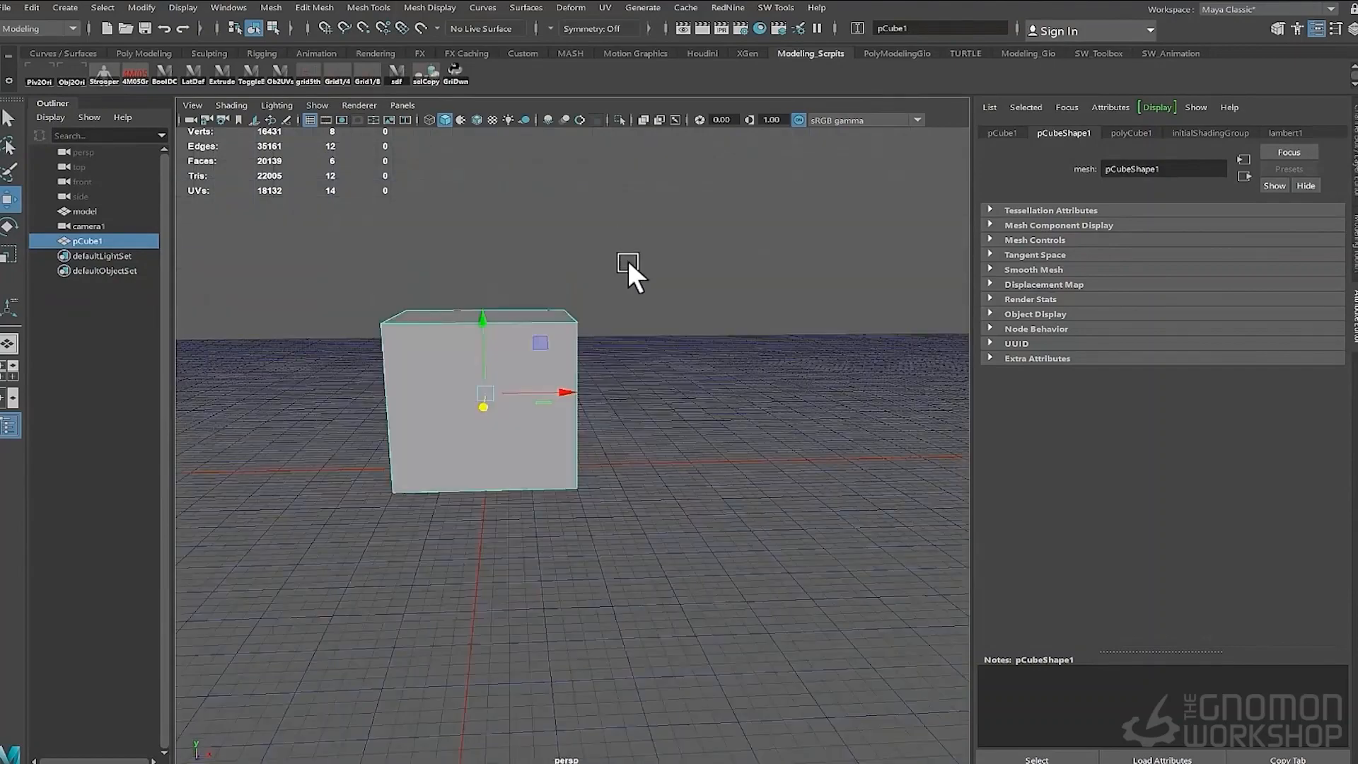
scroll(627, 260, down, 4)
mouse_move(626, 281)
alt+mouse_down()
mouse_move(587, 299)
mouse_move(601, 282)
alt+mouse_up()
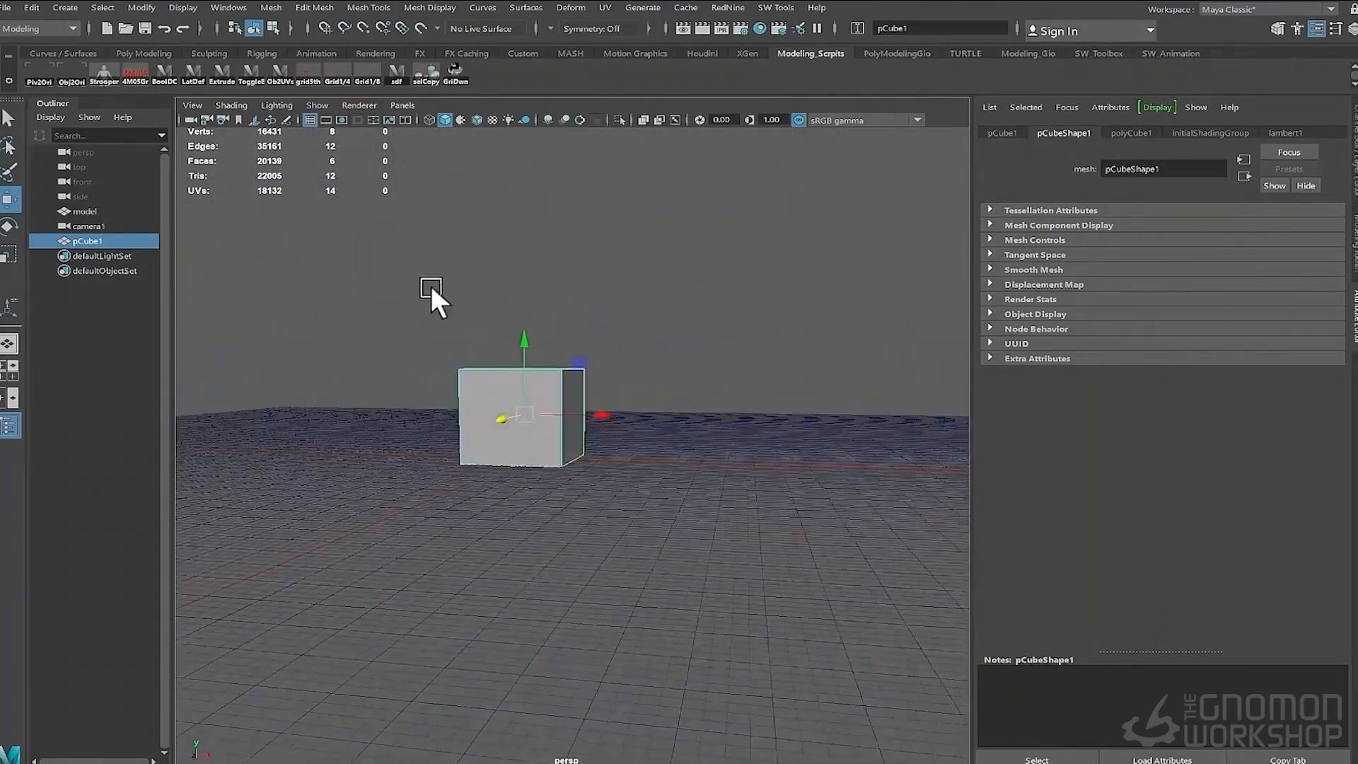
alt+drag(431, 286, 524, 303)
click(402, 106)
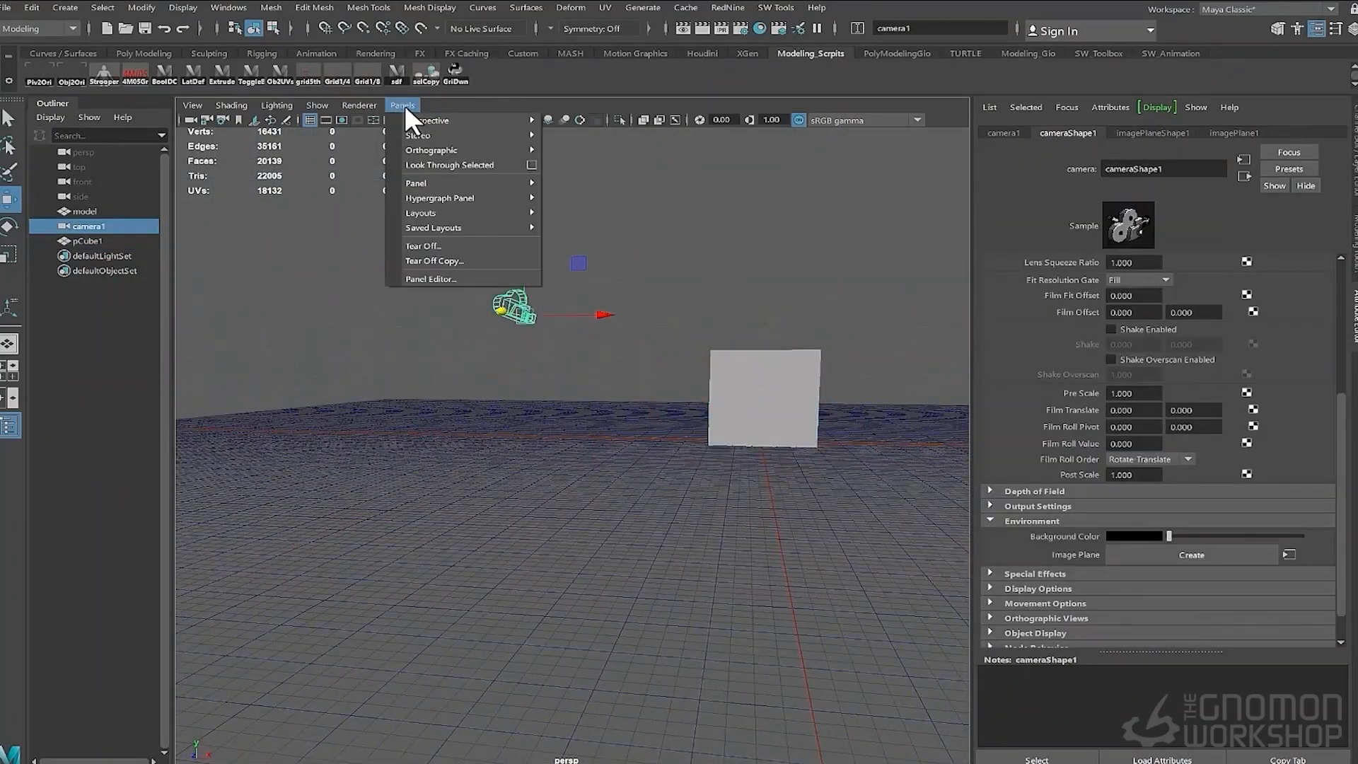
click(486, 177)
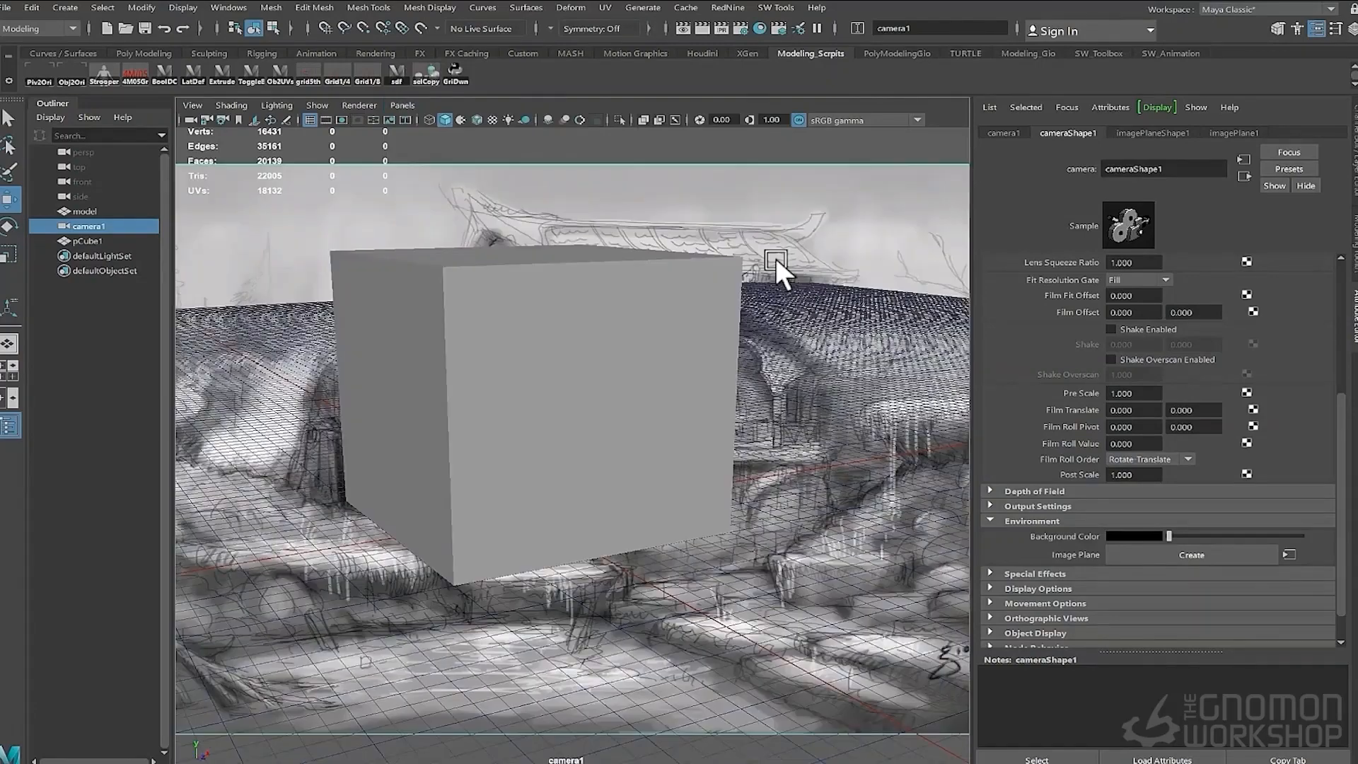
Pull camera1 back and orbit it so the cube sits at the base of the sketched house with its corner facing forward
mouse_move(720, 284)
alt+mouse_down()
mouse_move(660, 329)
mouse_move(680, 303)
mouse_move(672, 334)
alt+mouse_up()
scroll(679, 331, down, 6)
scroll(679, 331, up, 2)
click(525, 406)
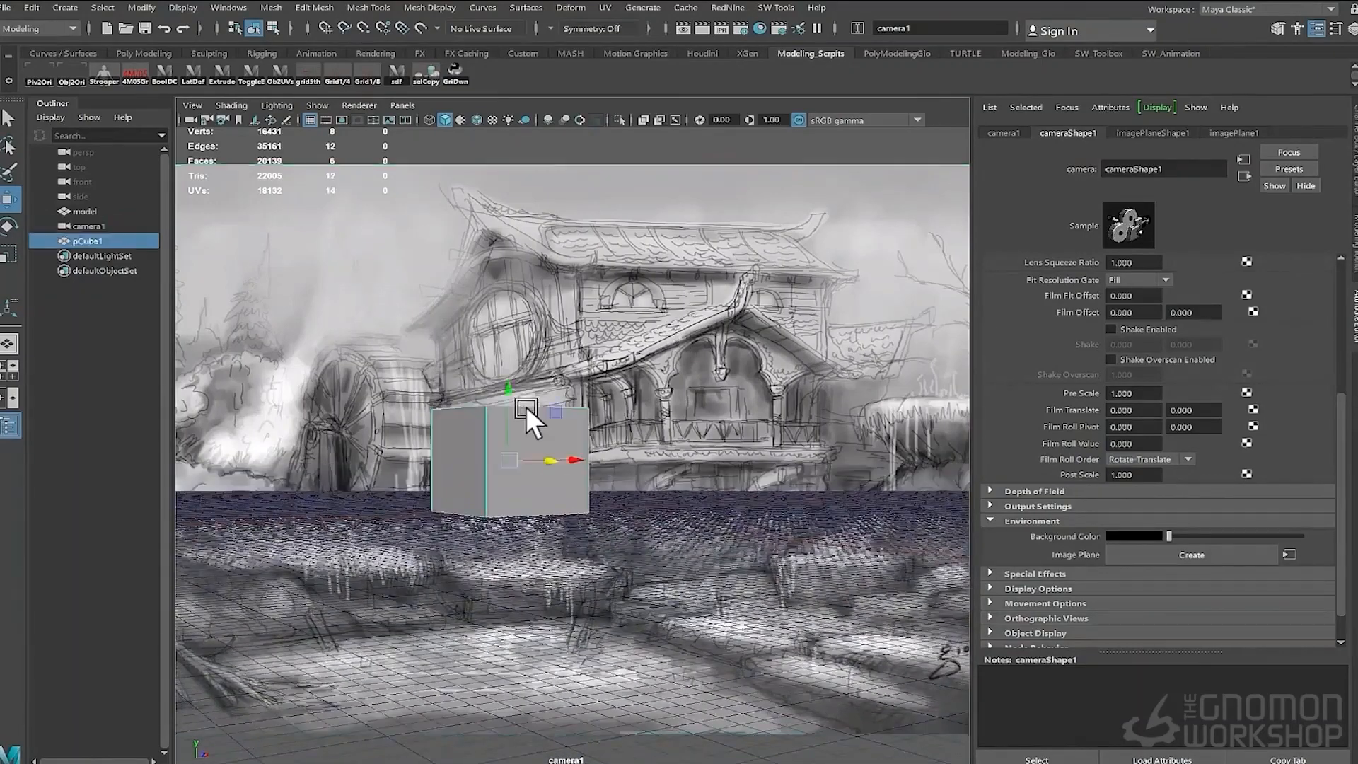
mouse_move(642, 436)
alt+mouse_down()
mouse_move(803, 515)
mouse_move(673, 509)
mouse_move(700, 494)
alt+mouse_up()
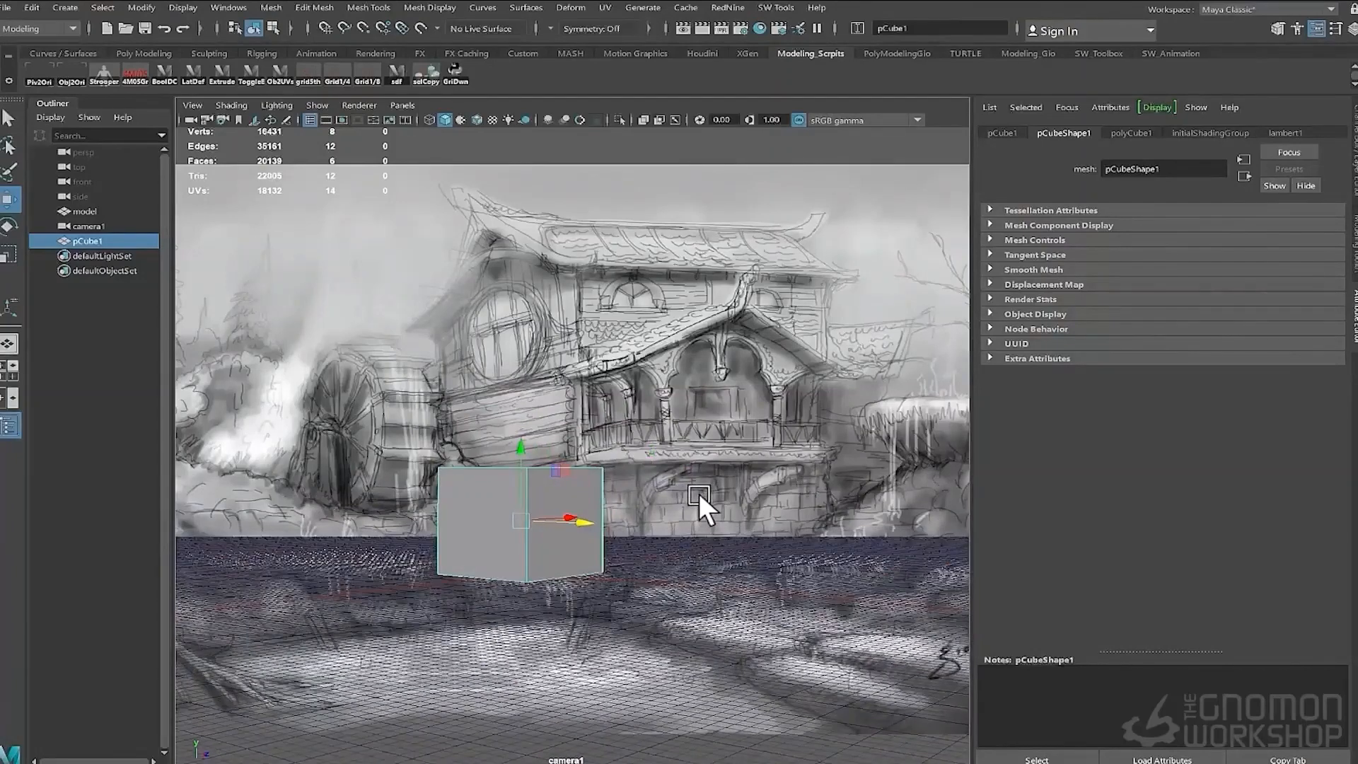
Duplicate the cube twice and stack the copies upward into a three-cube tower reaching the sketched roof
key(ctrl+d)
drag(532, 447, 517, 307)
key(ctrl+d)
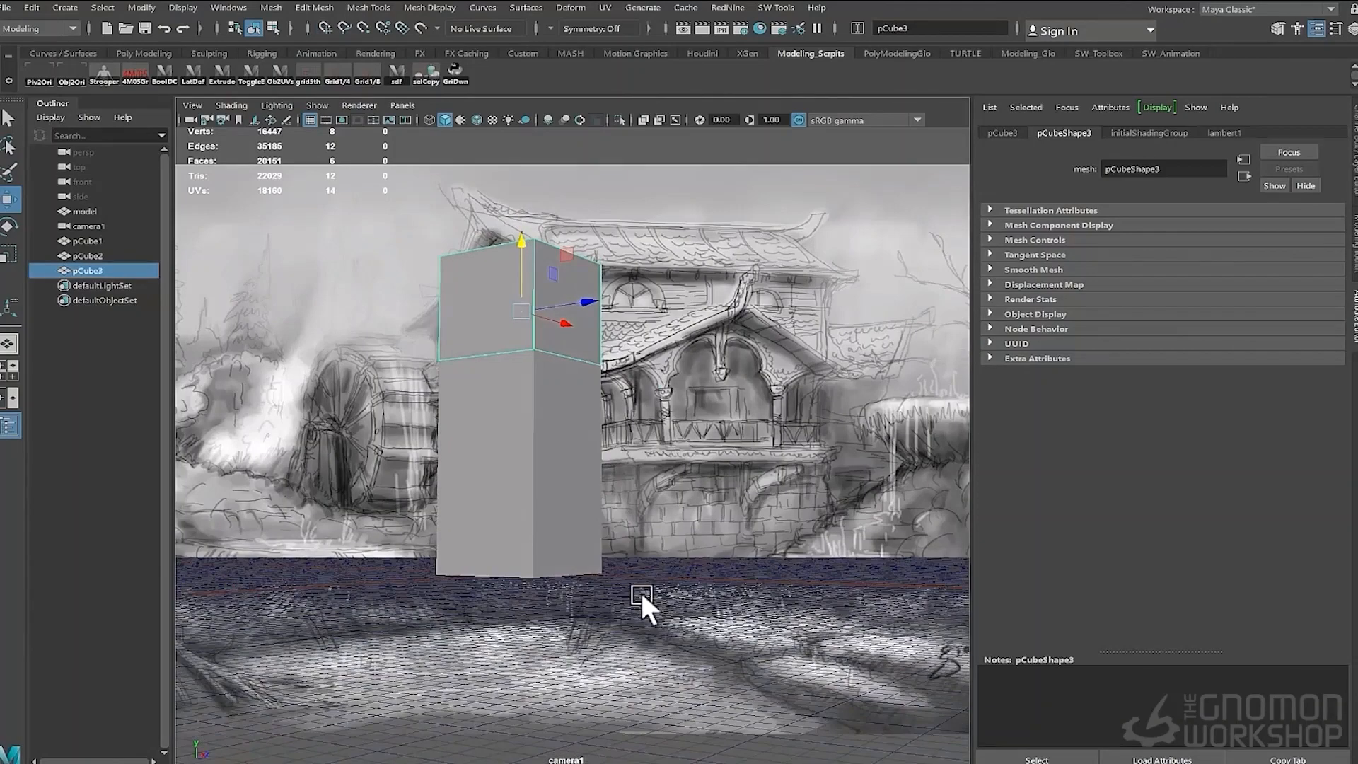
Move the scale figure out of the cube tower to stand beside its left edge
click(537, 532)
click(611, 515)
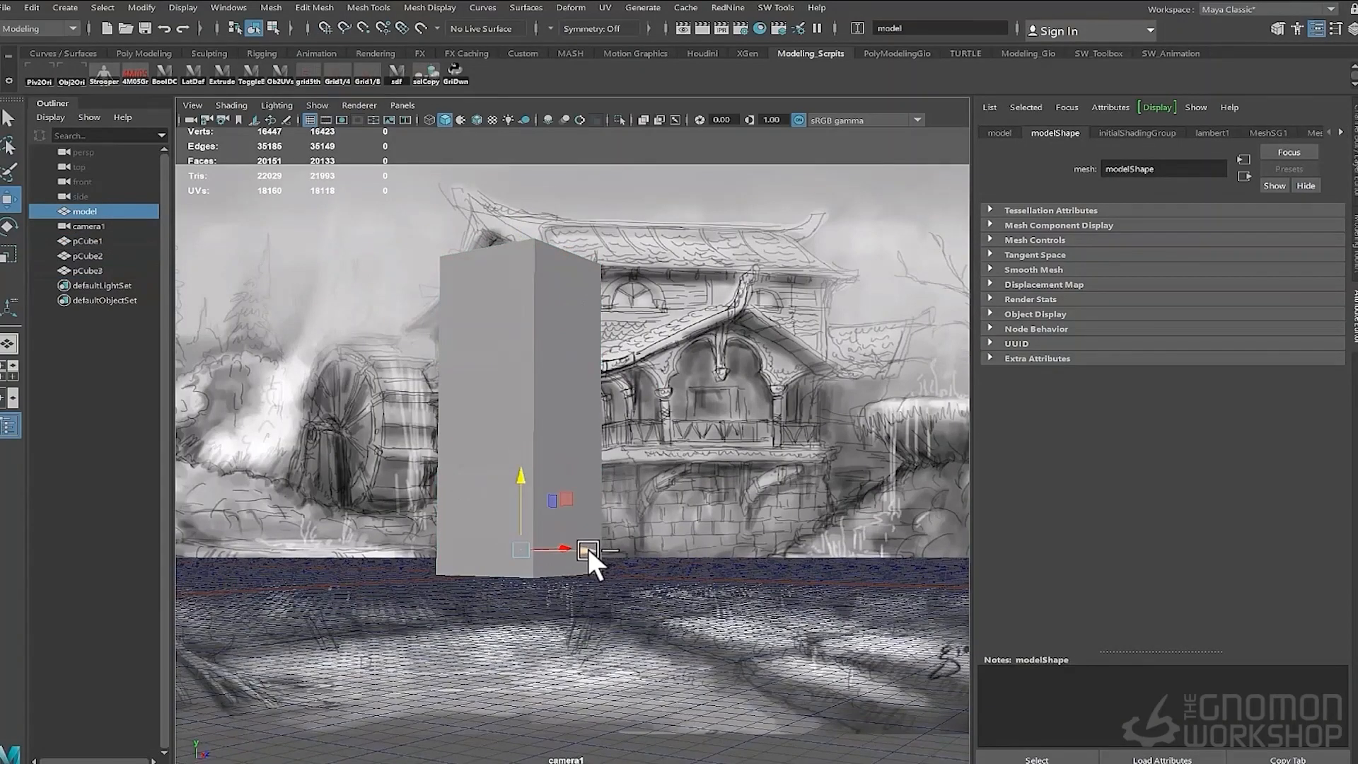
drag(588, 548, 622, 515)
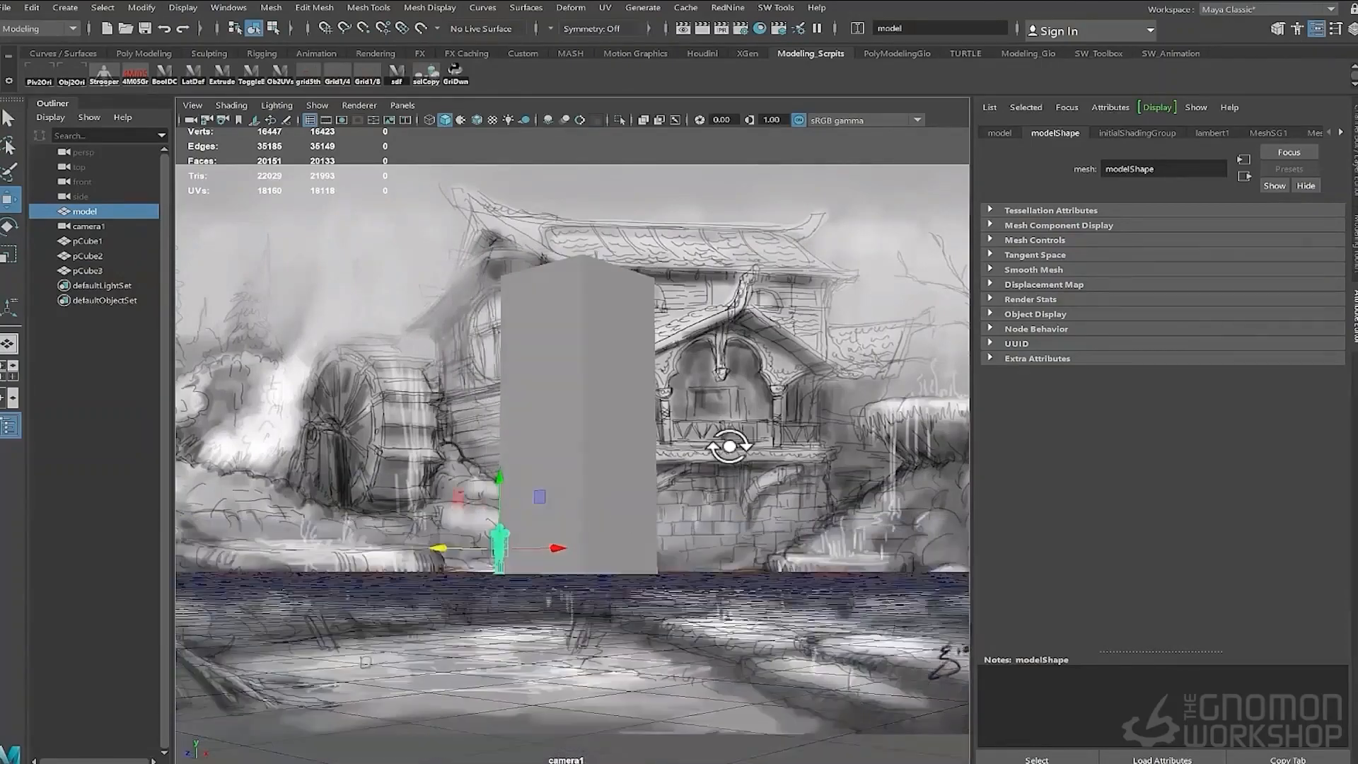
alt+drag(728, 446, 724, 342)
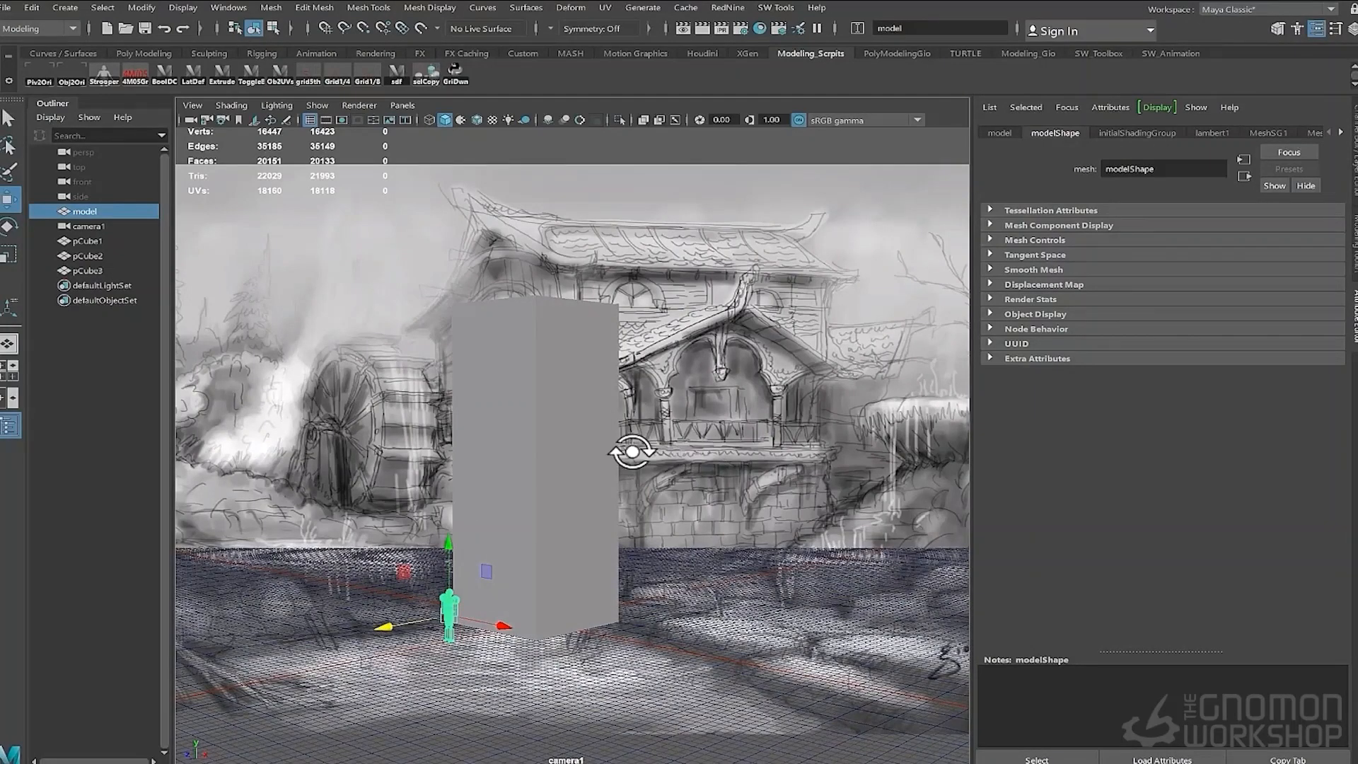
Duplicate the figure upward five times to form a column of six figures beside the cube tower
key(ctrl+d)
drag(452, 532, 464, 483)
key(shift+d)
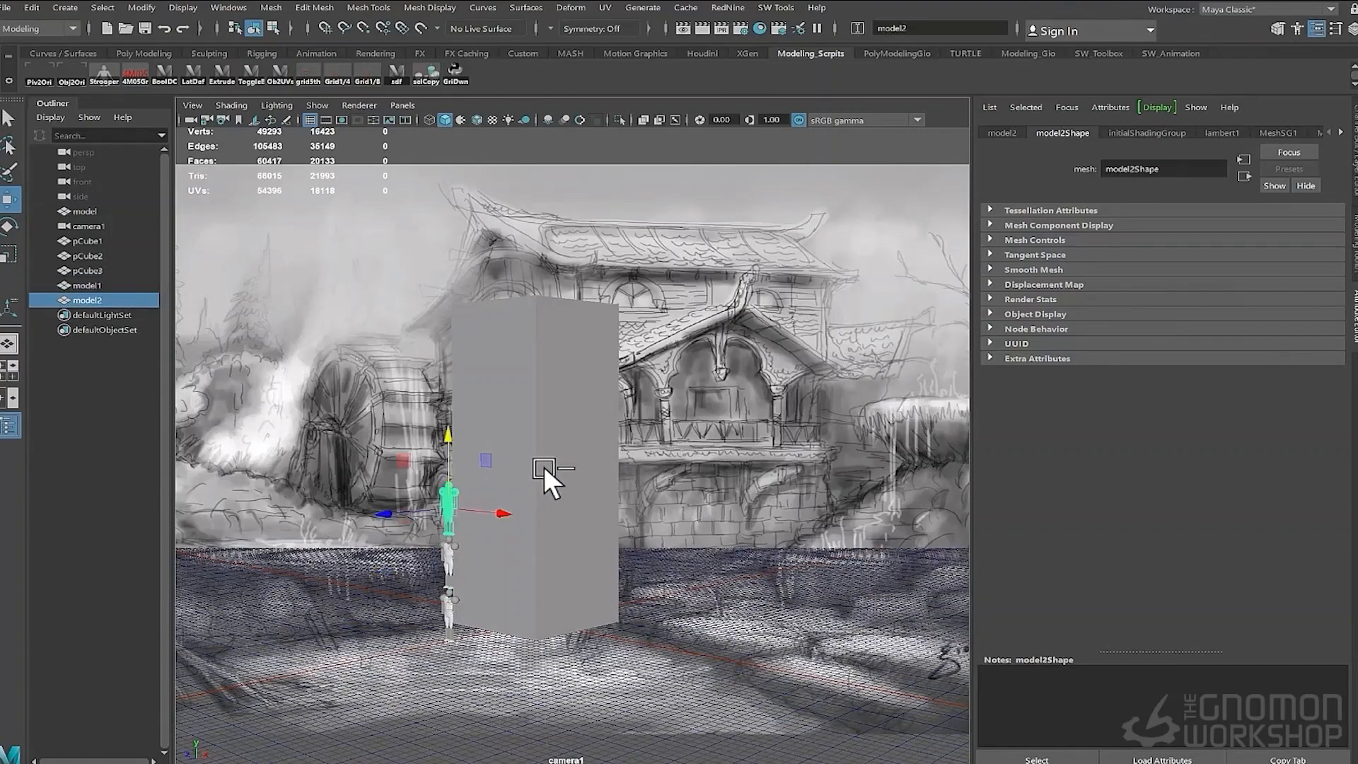
key(shift+d)
key(shift+d)
key(shift+d)
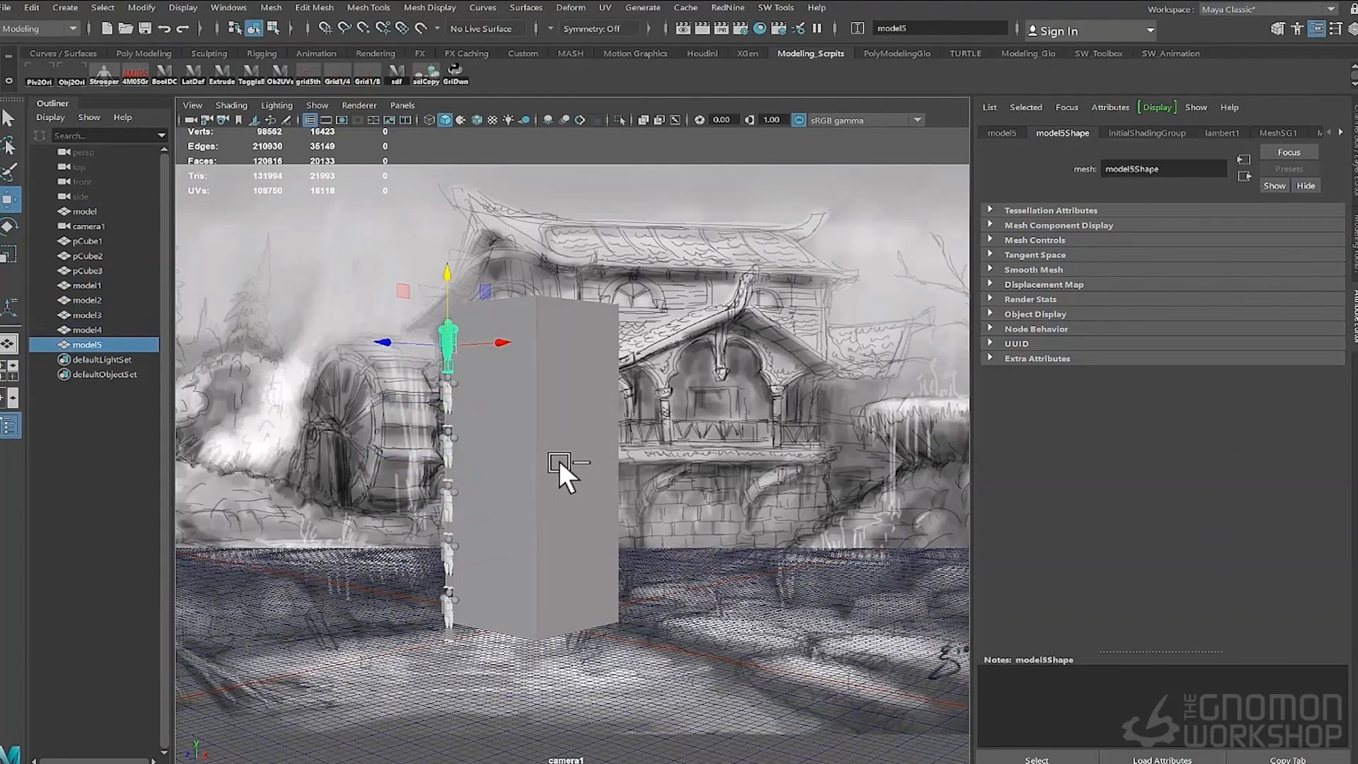
Bring the camera slightly closer to the tower and turn on wireframe on shaded to show the cube edges
mouse_move(737, 415)
alt+mouse_down()
mouse_move(742, 401)
mouse_move(740, 415)
alt+mouse_up()
alt+right_drag(740, 414, 775, 402)
alt+middle_drag(775, 402, 778, 393)
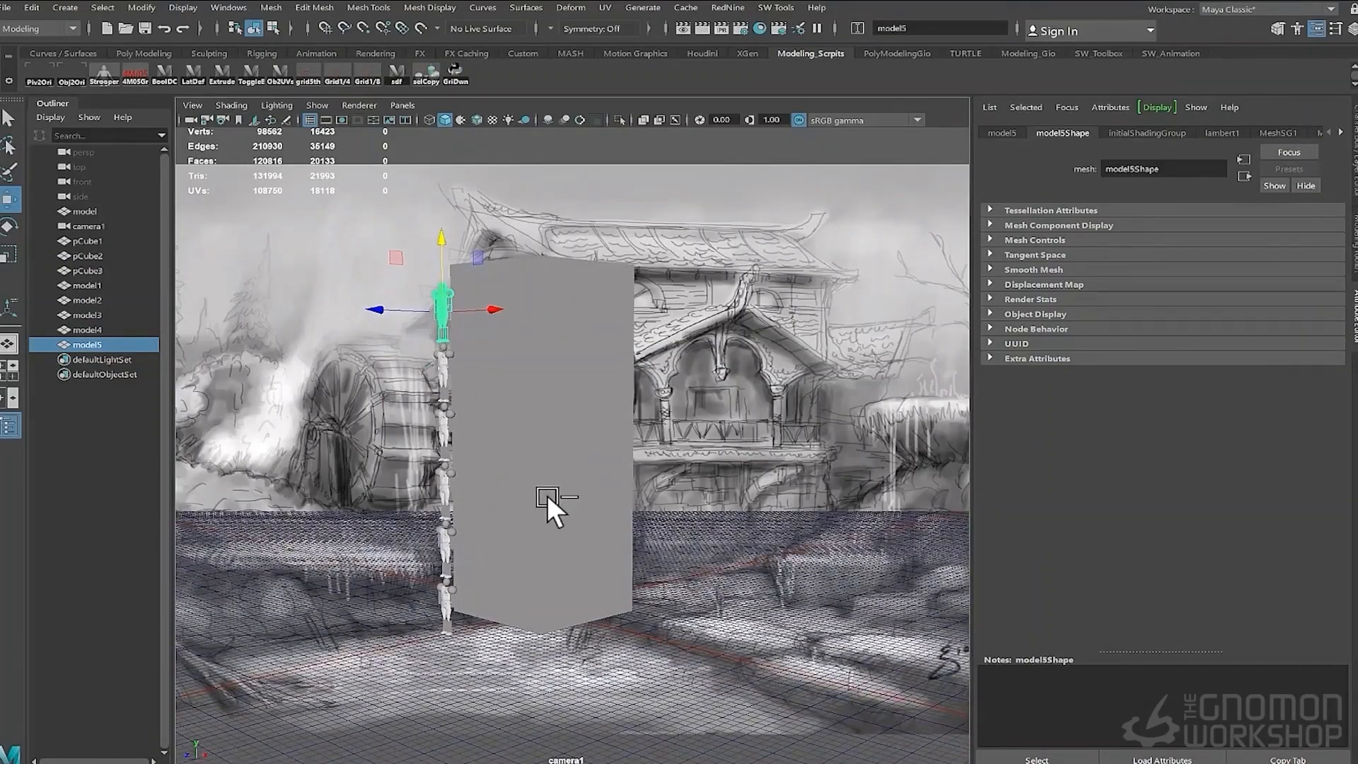
click(548, 496)
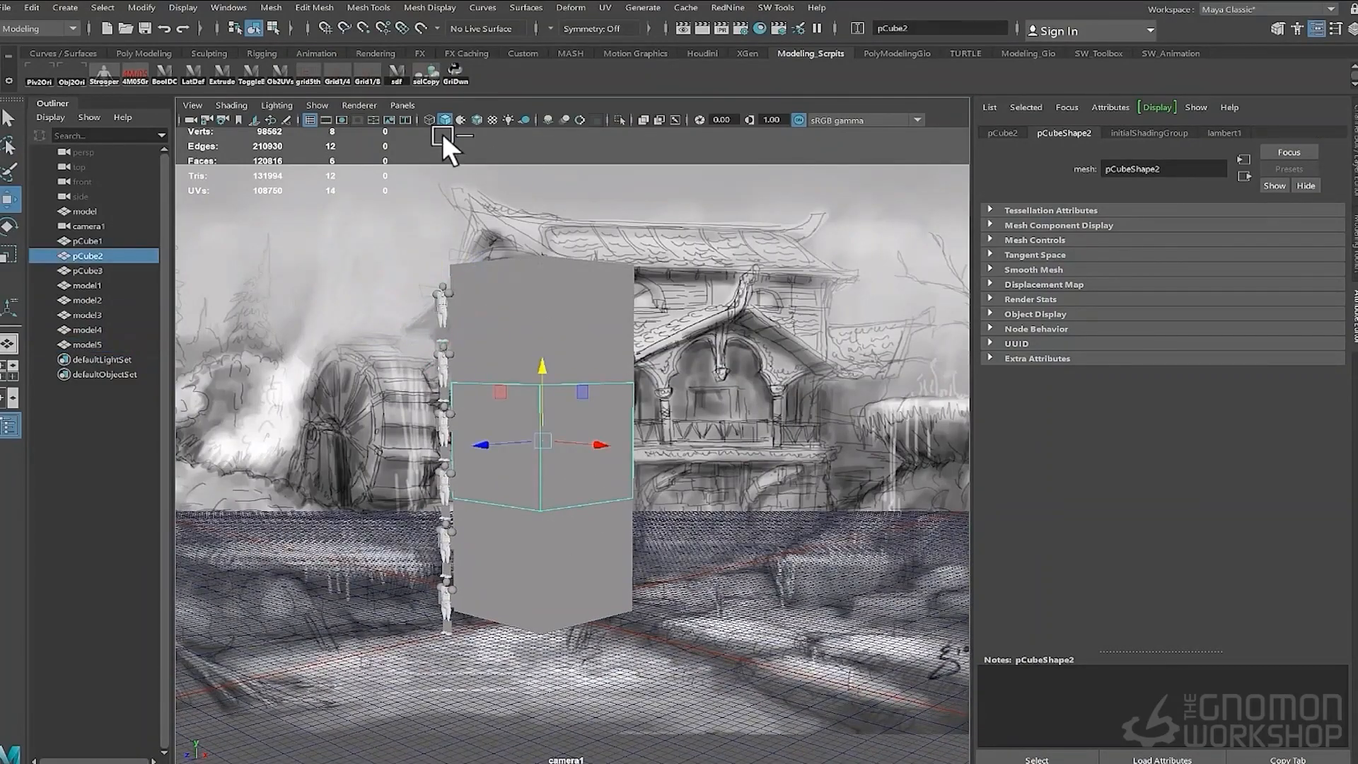
click(476, 119)
Fine-tune the camera angle so the tower's edges follow the sketched house's perspective, with all three cubes selected for comparison
alt+drag(771, 413, 761, 404)
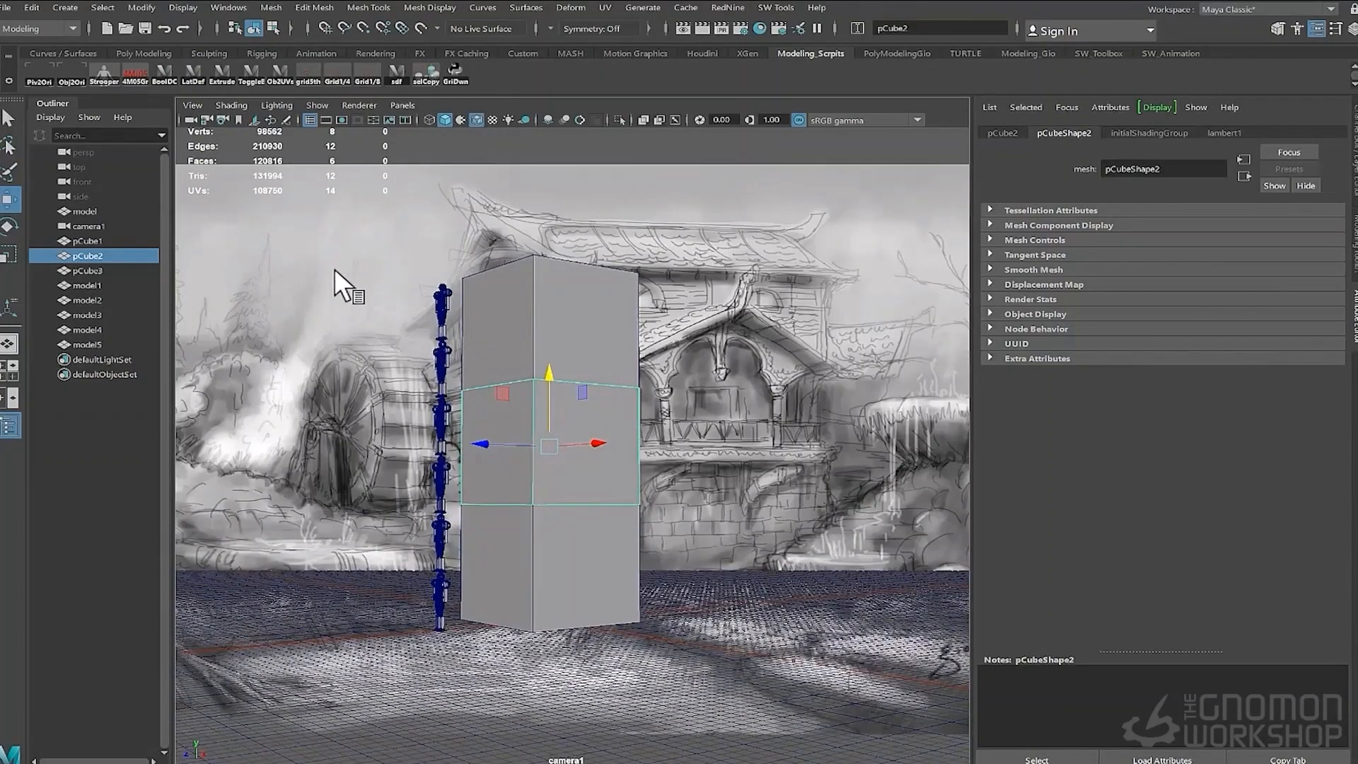
alt+drag(334, 269, 335, 275)
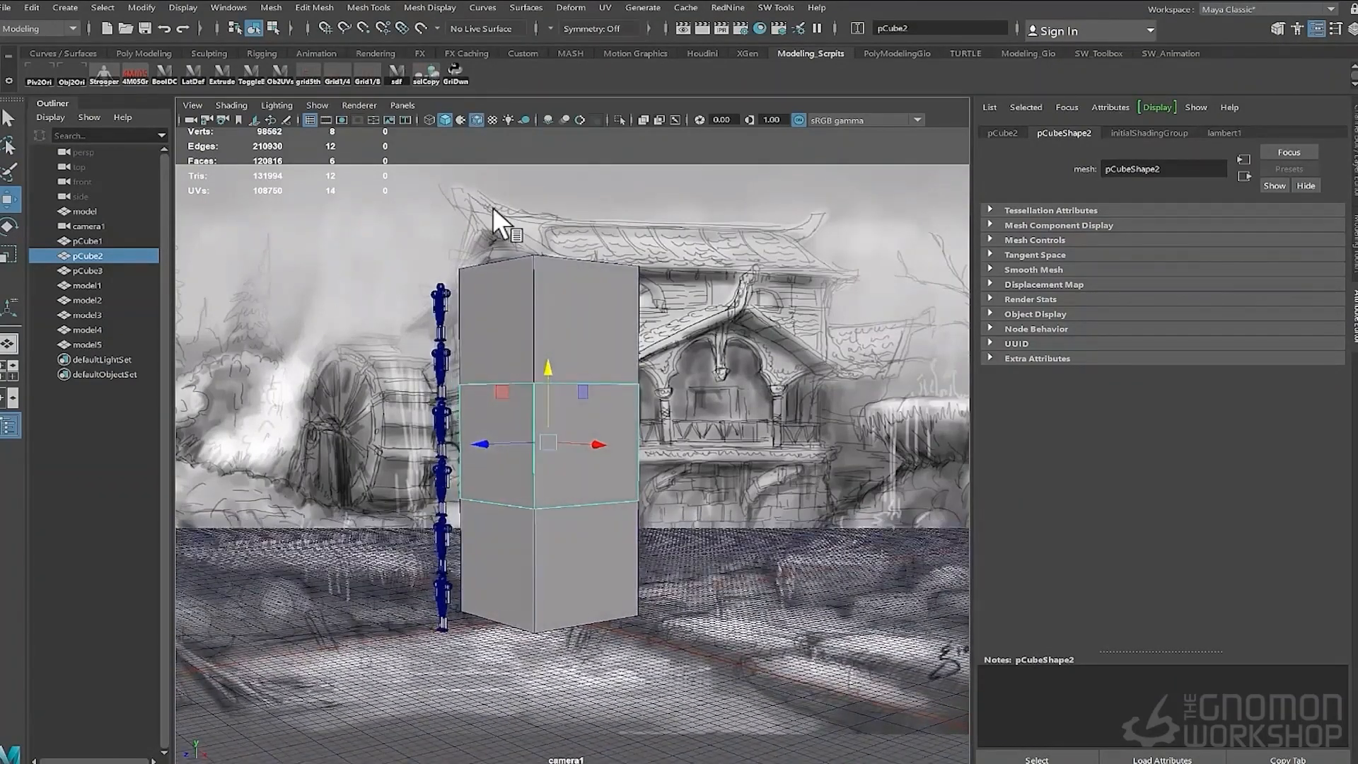
alt+drag(492, 206, 486, 211)
alt+drag(690, 238, 693, 242)
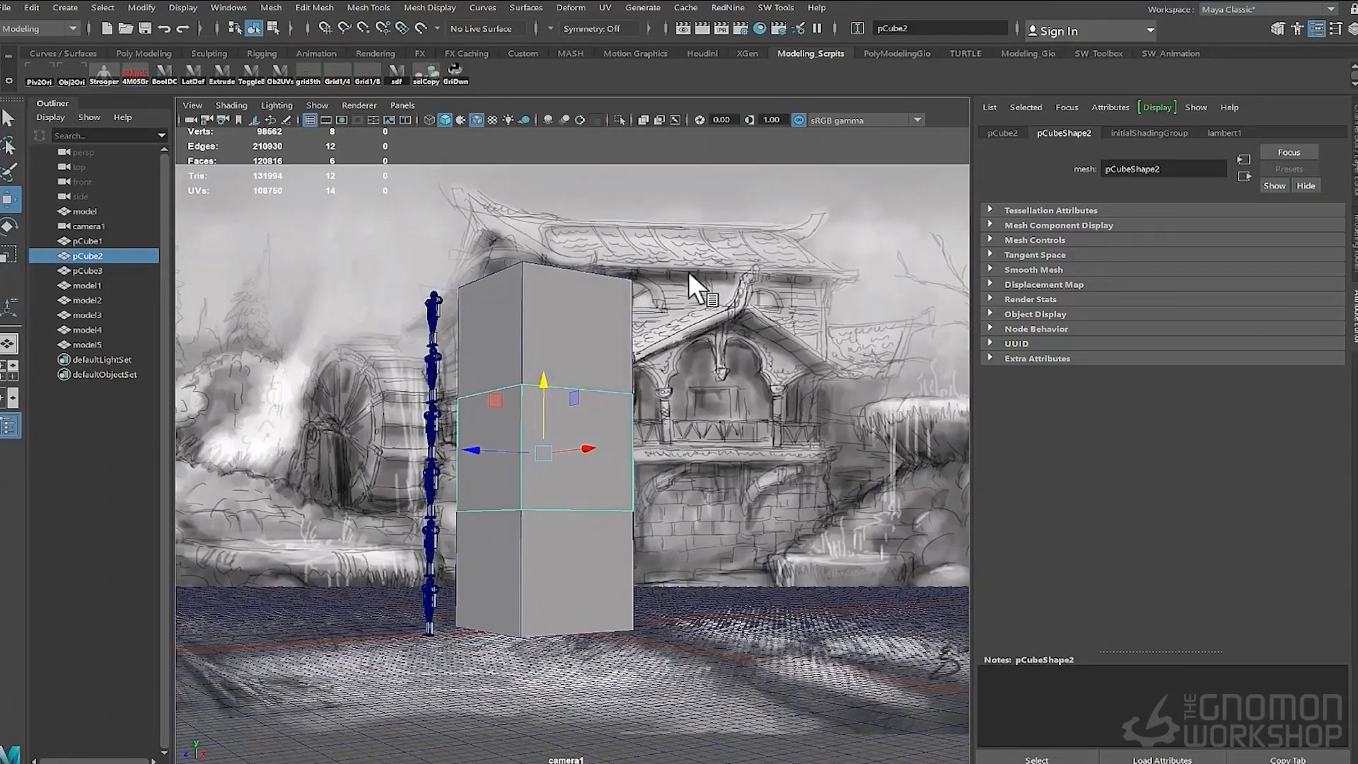
click(583, 353)
shift+click(588, 493)
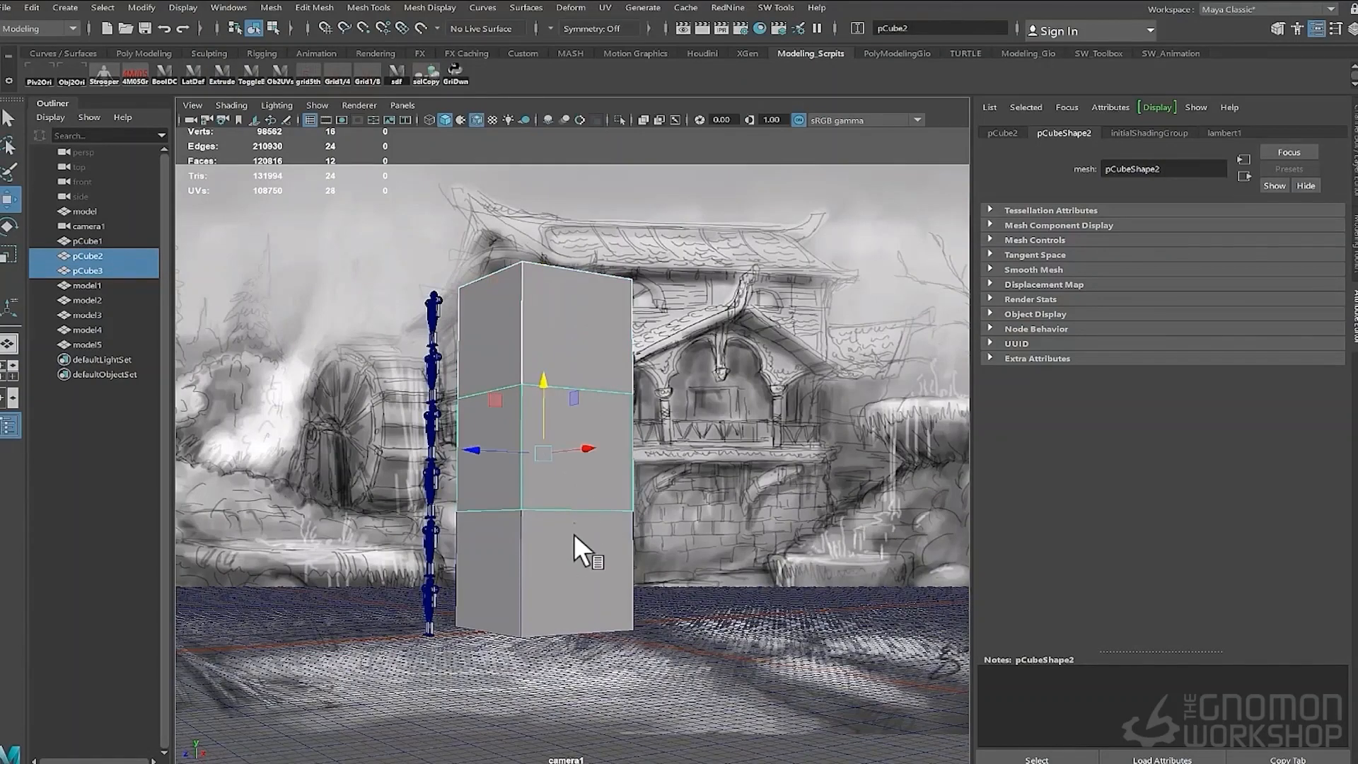
shift+click(574, 541)
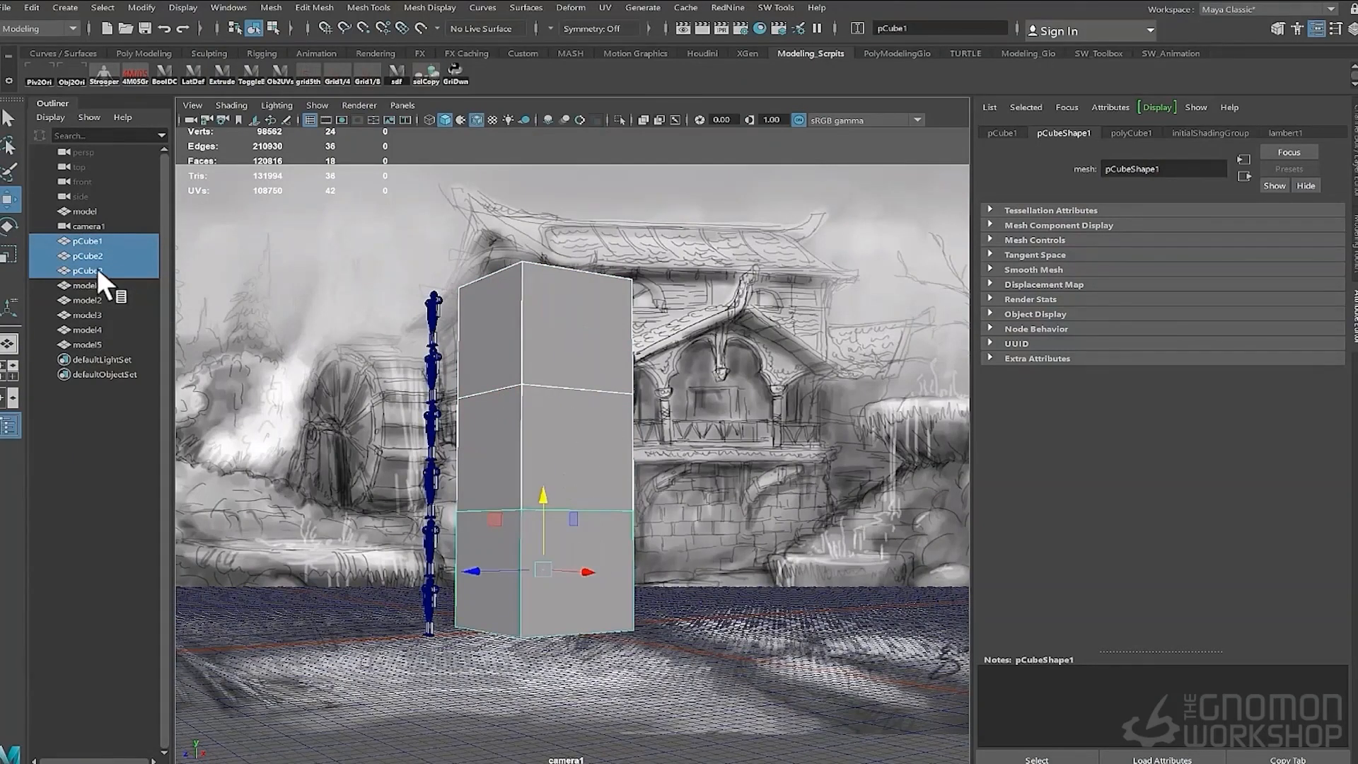
alt+drag(716, 422, 706, 418)
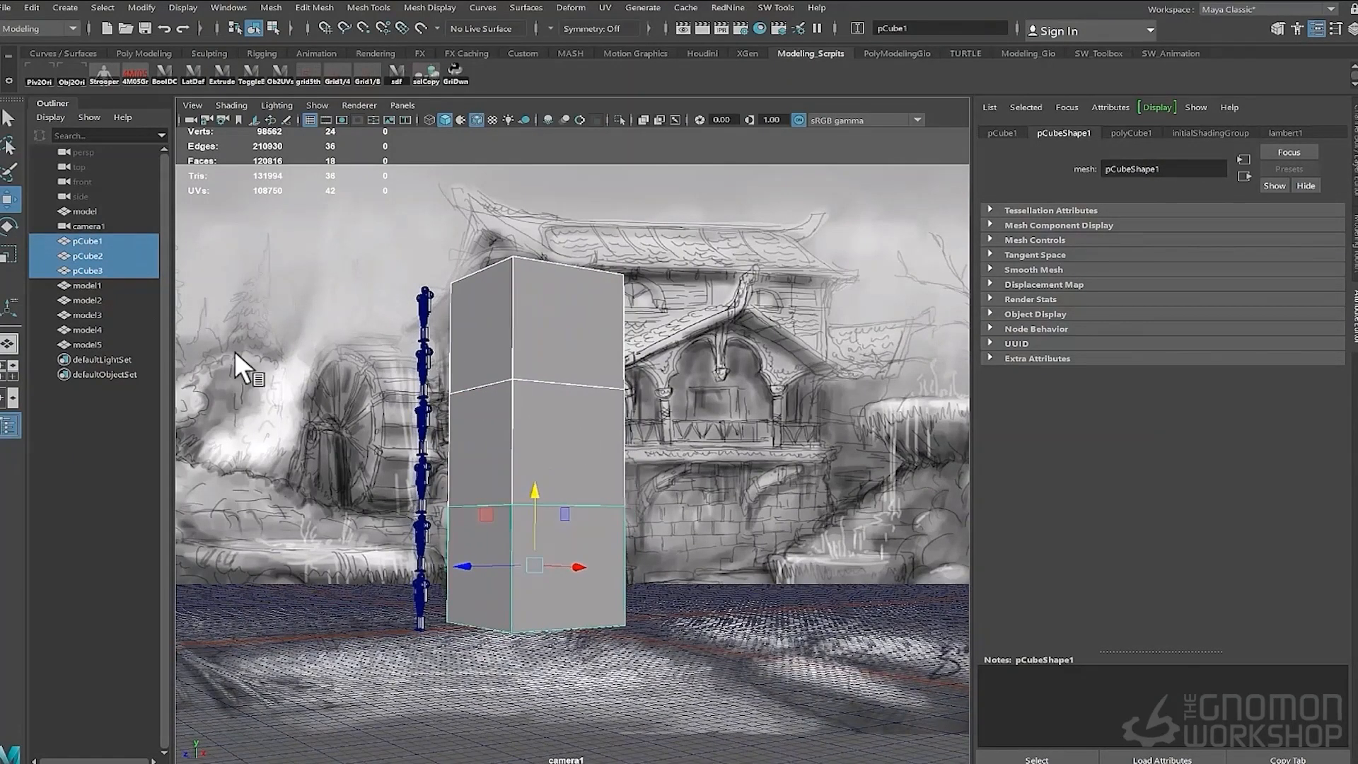
Display camera1's transform channels and adjust the camera angle against the sketch until the tower's edges match the house perspective
click(88, 225)
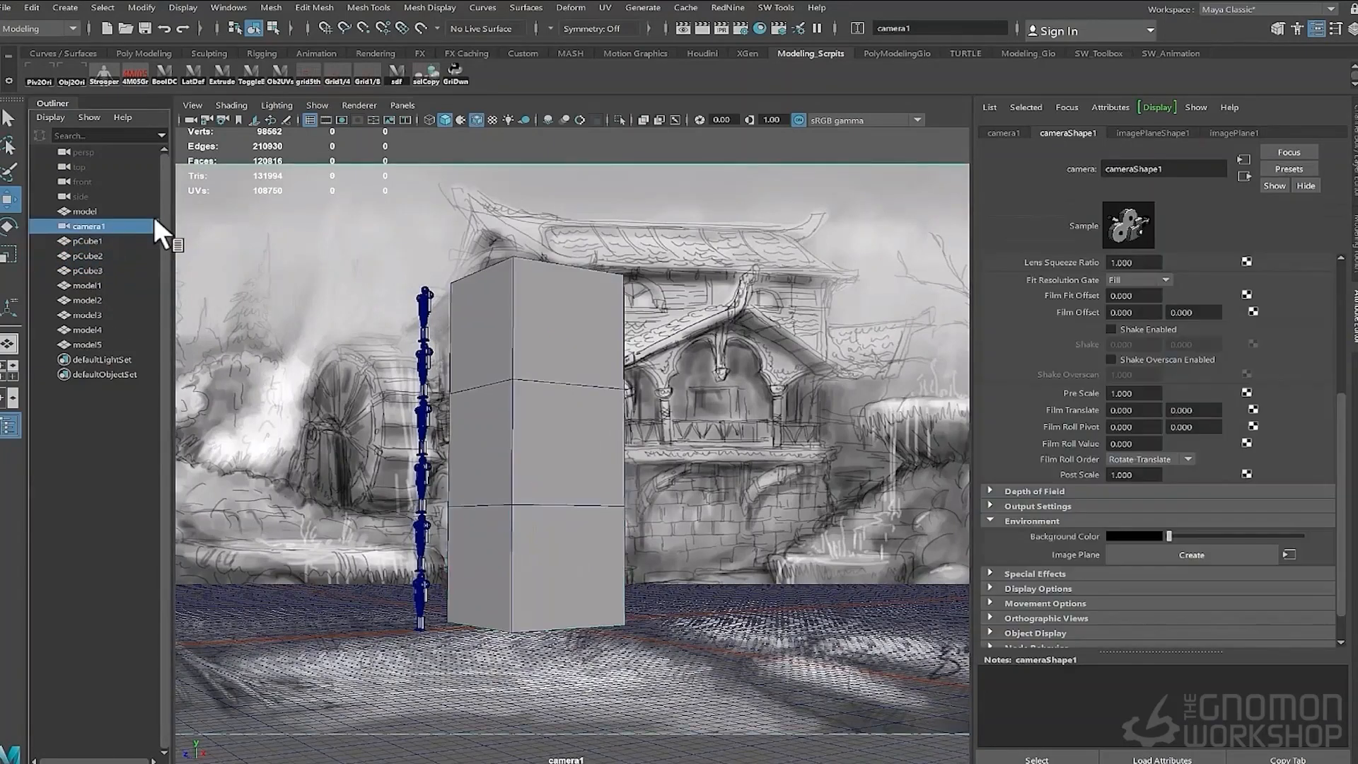
click(1351, 28)
click(1258, 145)
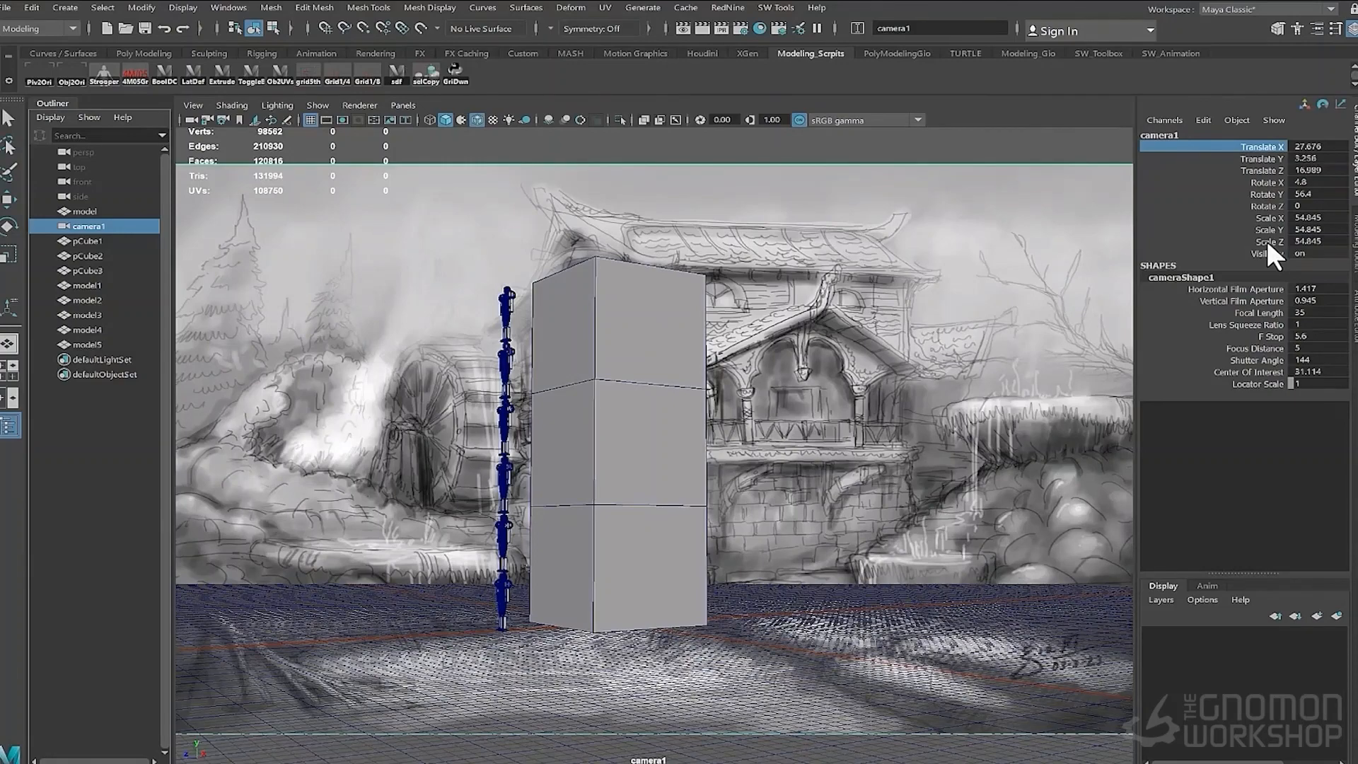
alt+drag(770, 304, 773, 308)
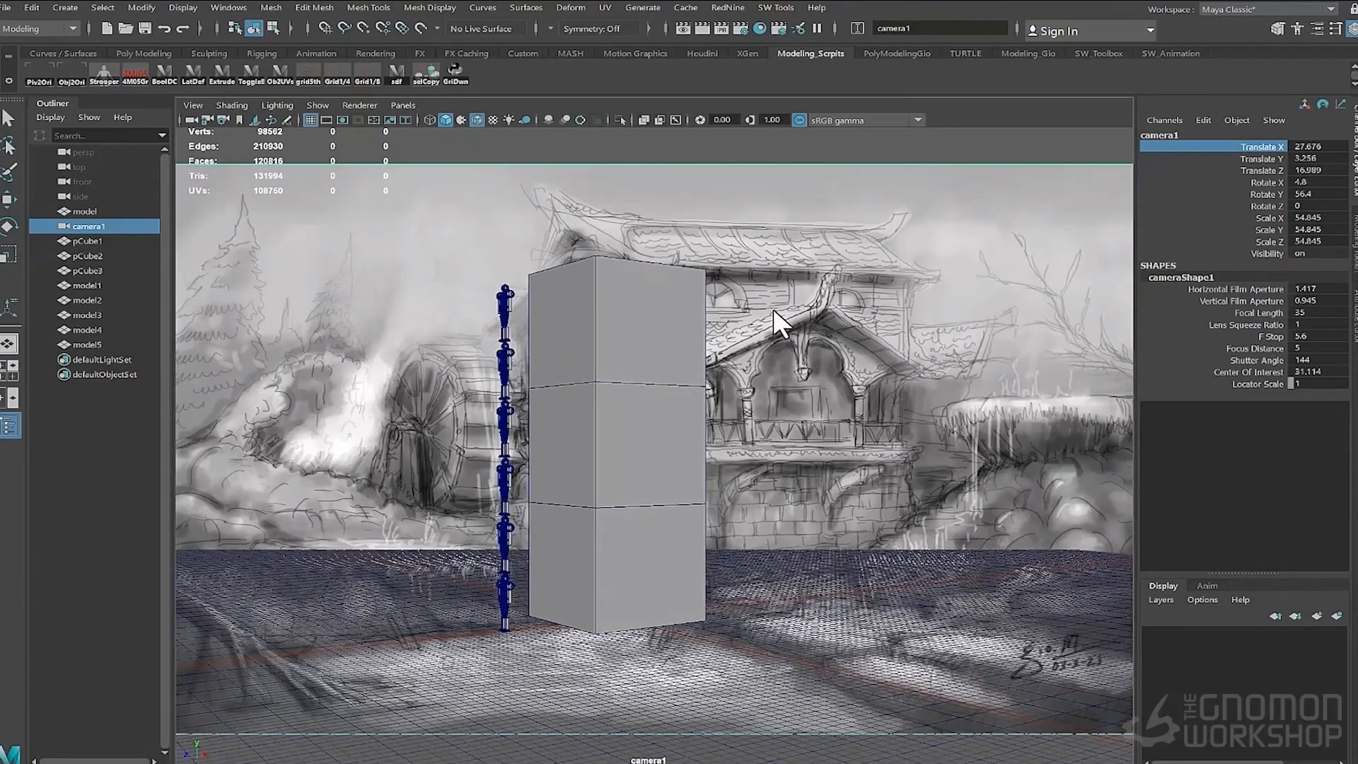
alt+drag(573, 237, 519, 251)
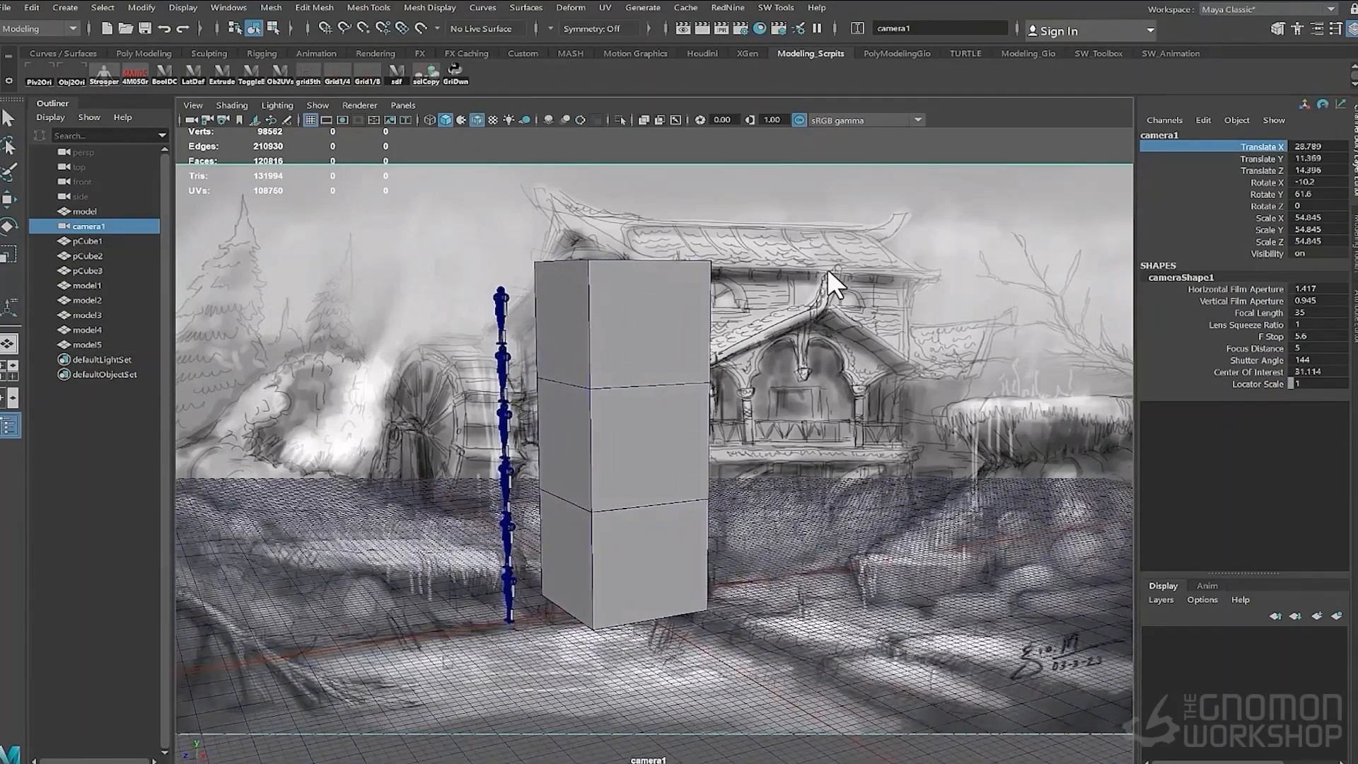
alt+drag(846, 258, 846, 244)
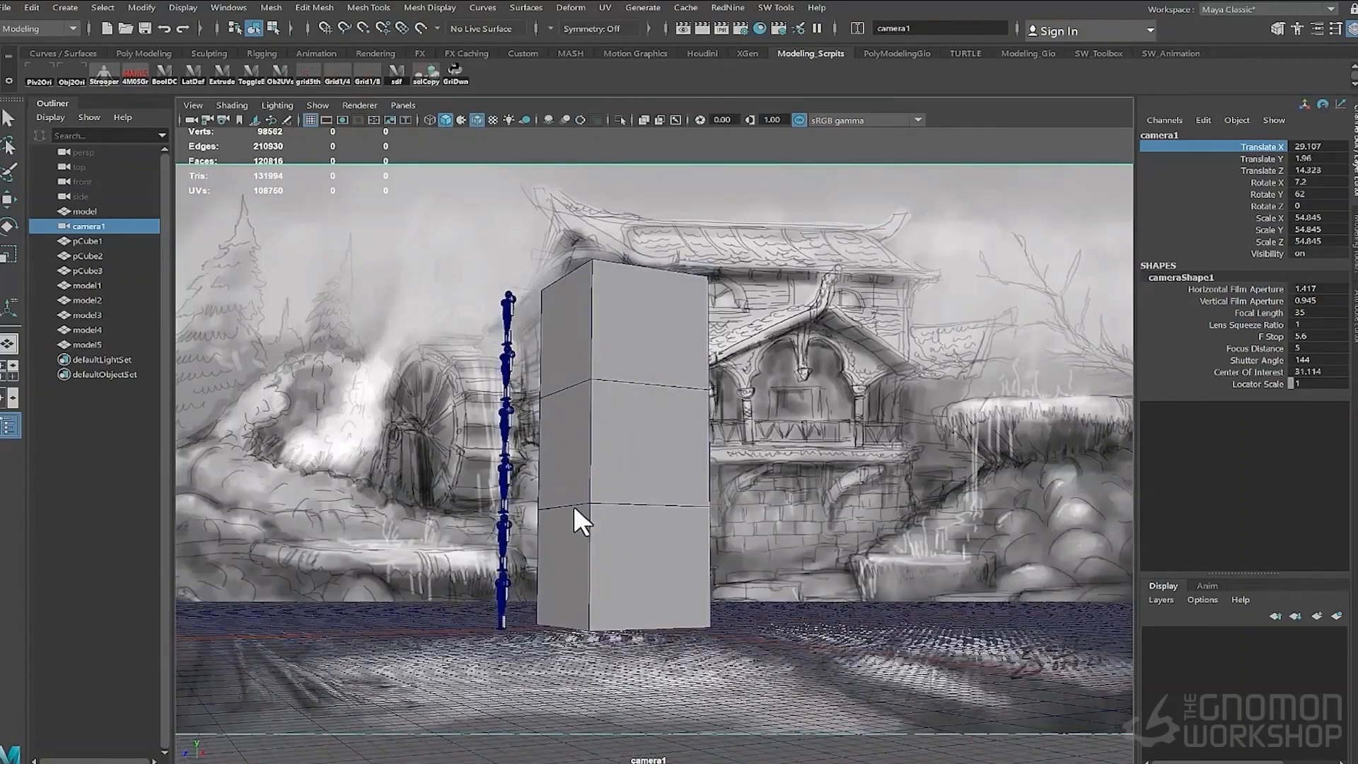
Duplicate the lowest scale figure and move the copy along X to about 15.74, out in front of the tower
click(499, 578)
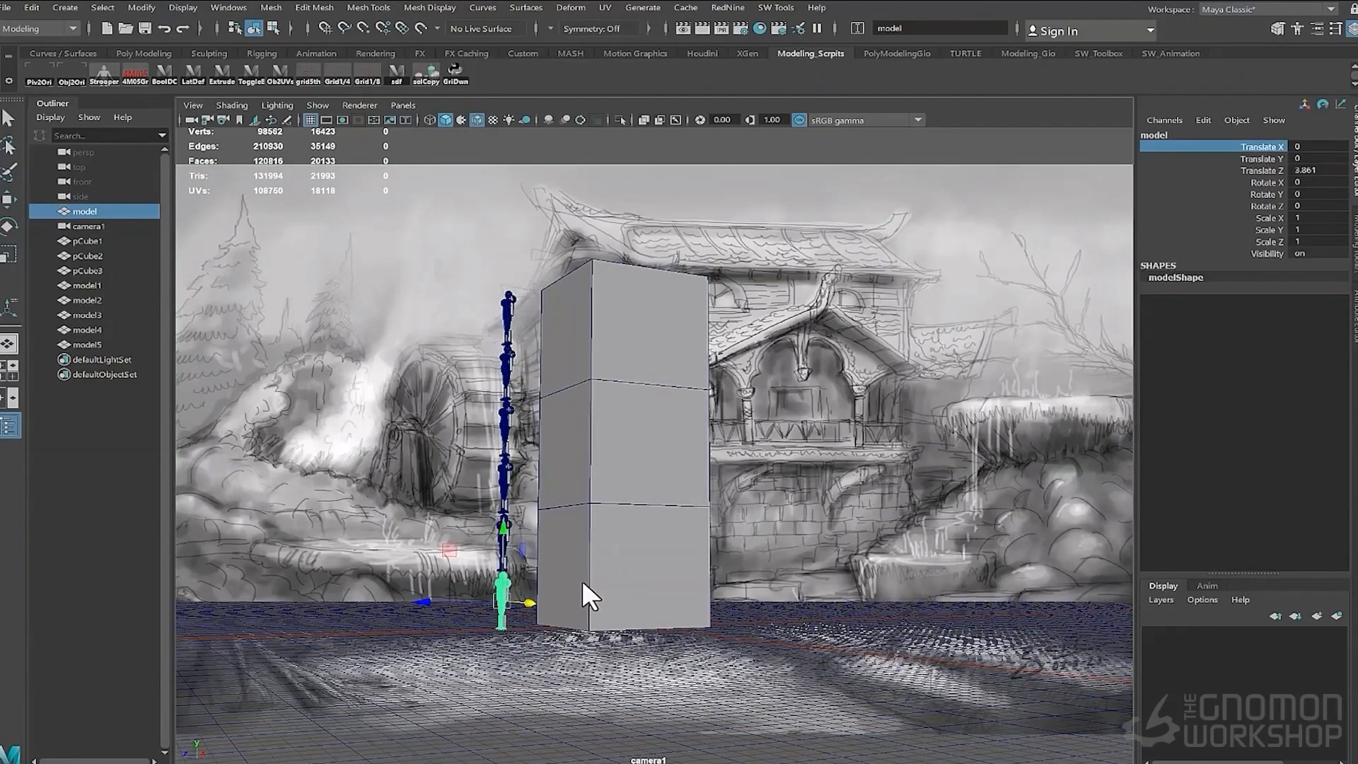
key(ctrl+d)
drag(529, 602, 932, 627)
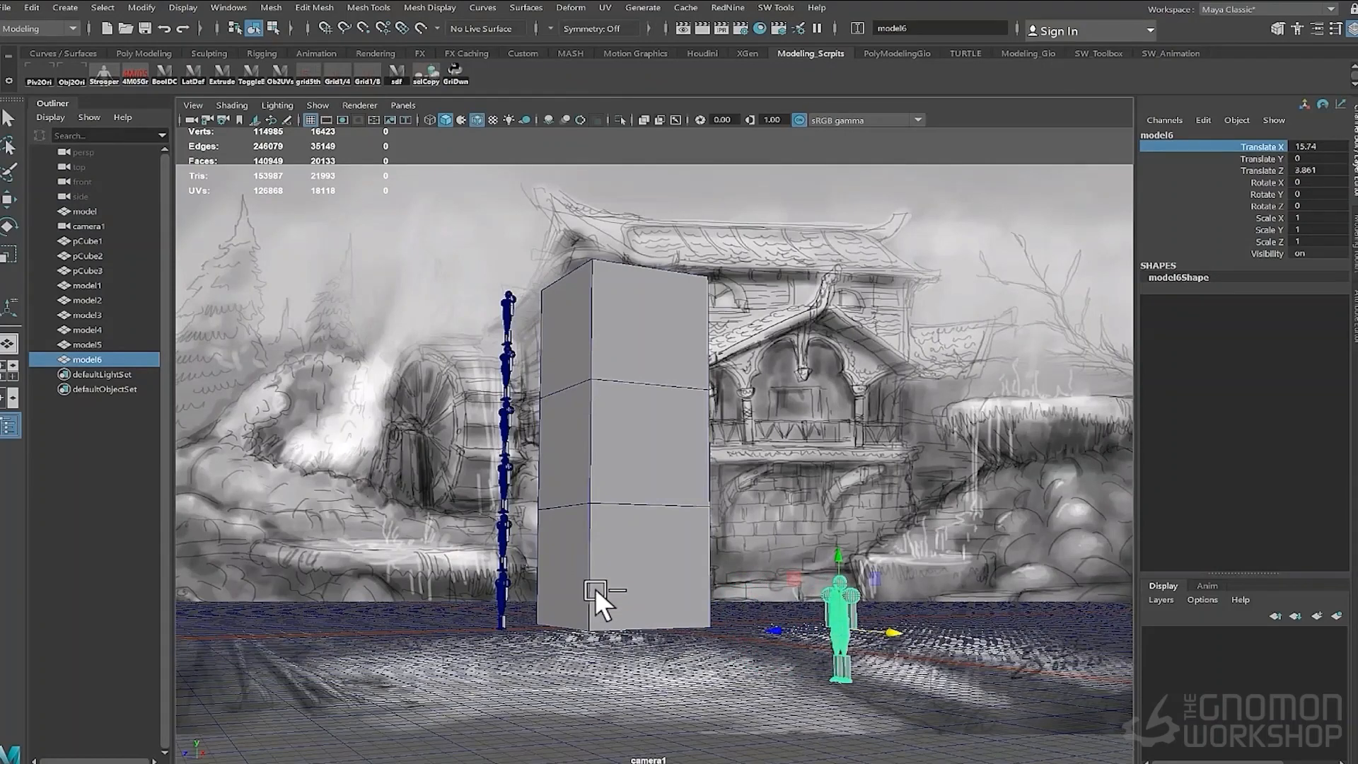
Duplicate the tower's bottom cube four times along X, at 4, 8, 12 and 16, to form a row toward the camera
click(623, 600)
key(ctrl+d)
drag(655, 561, 683, 563)
key(shift+d)
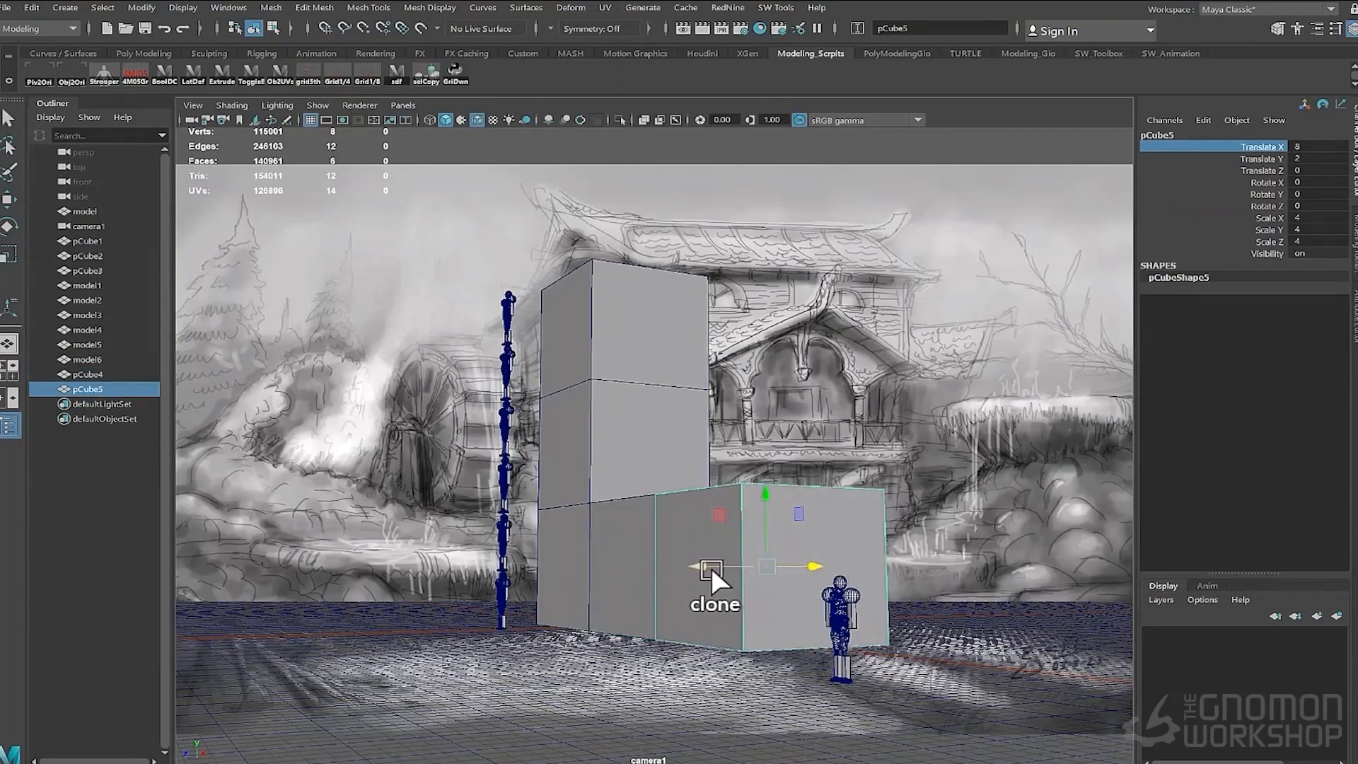
key(shift+d)
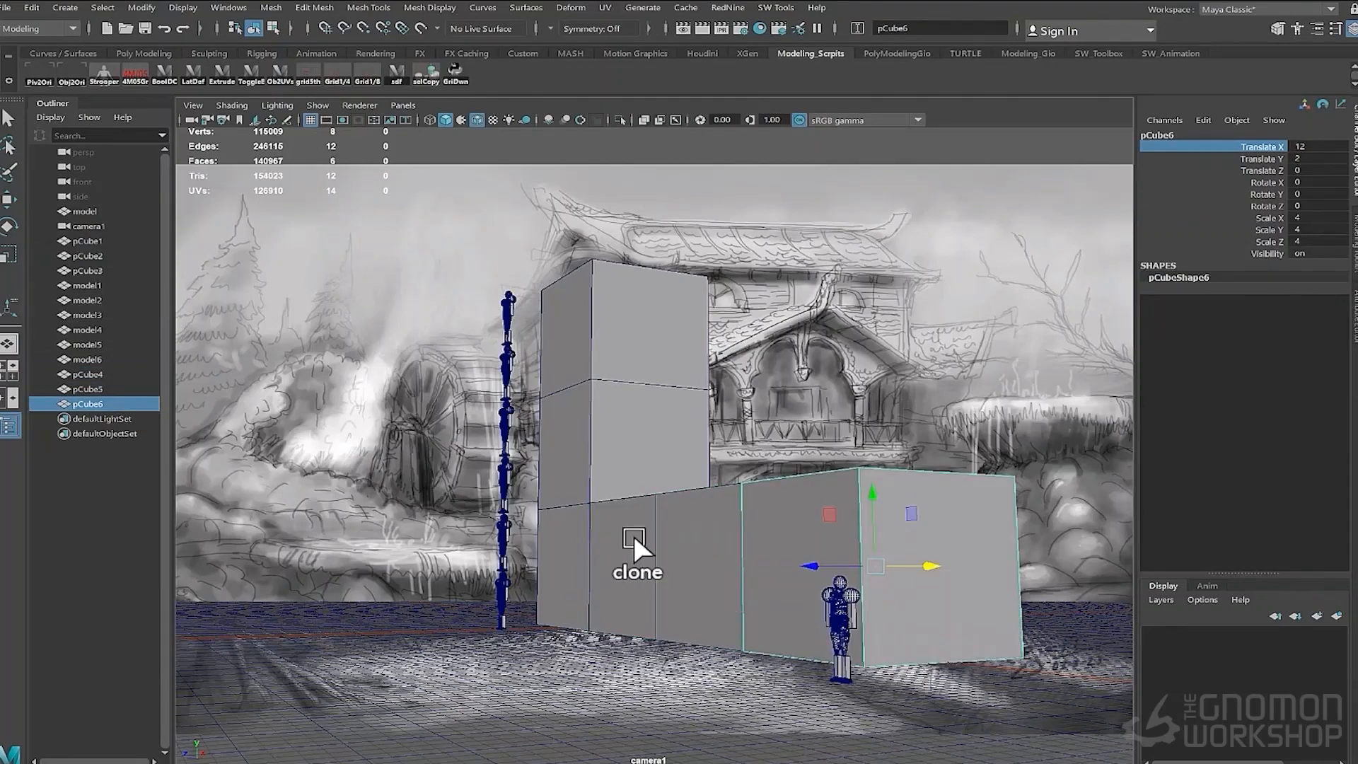
key(shift+d)
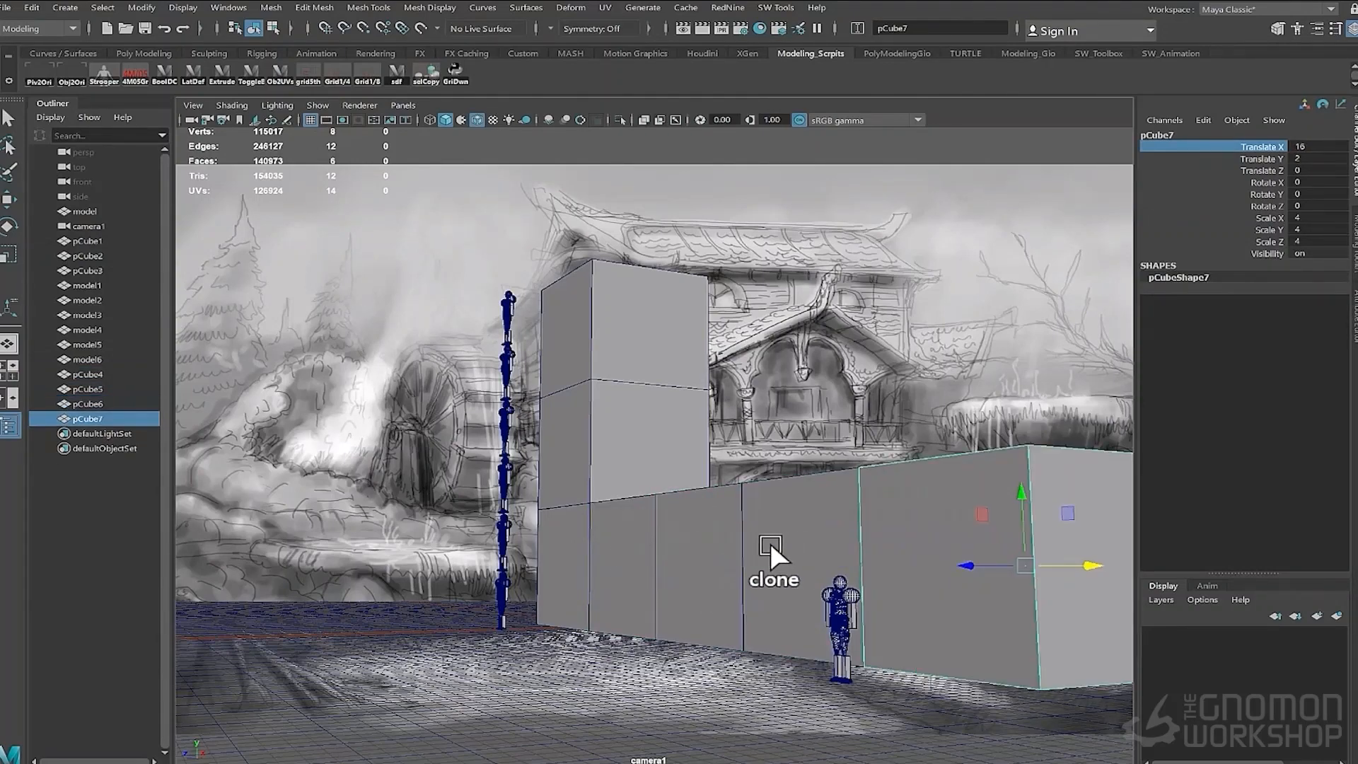
Bring the camera closer and adjust its framing so the tower and cube row line up with the sketched house
alt+middle_drag(770, 542, 741, 552)
alt+right_drag(741, 552, 782, 552)
alt+drag(782, 552, 737, 539)
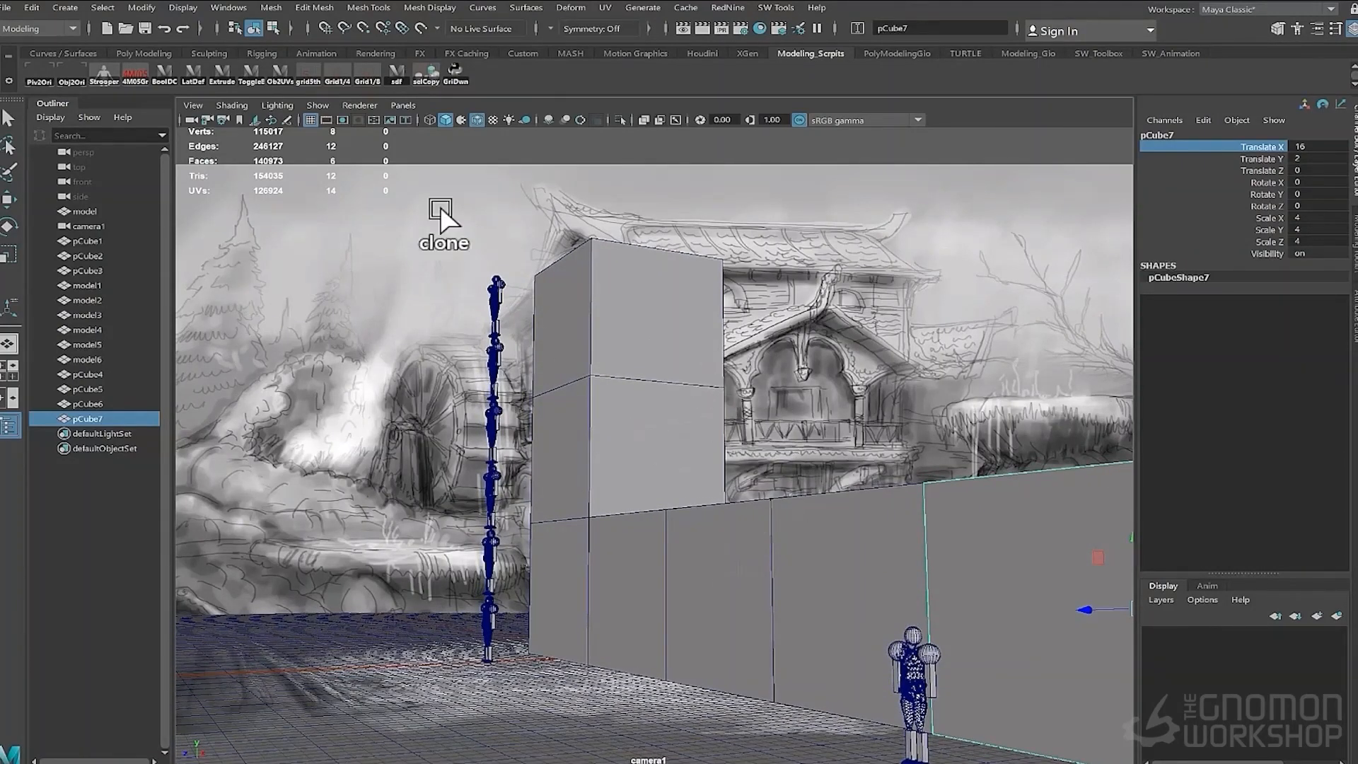
Lock all translate, rotate and scale channels of camera1
click(85, 226)
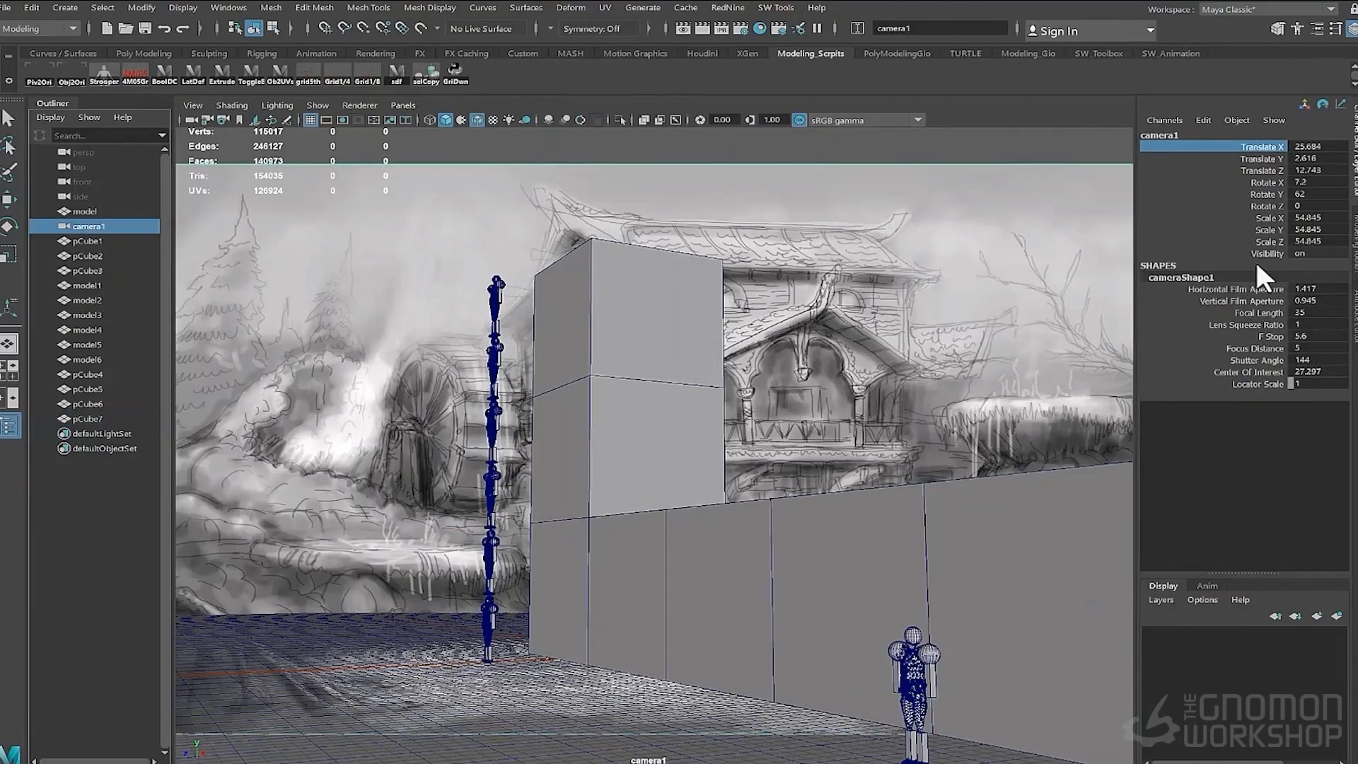
shift+click(1268, 241)
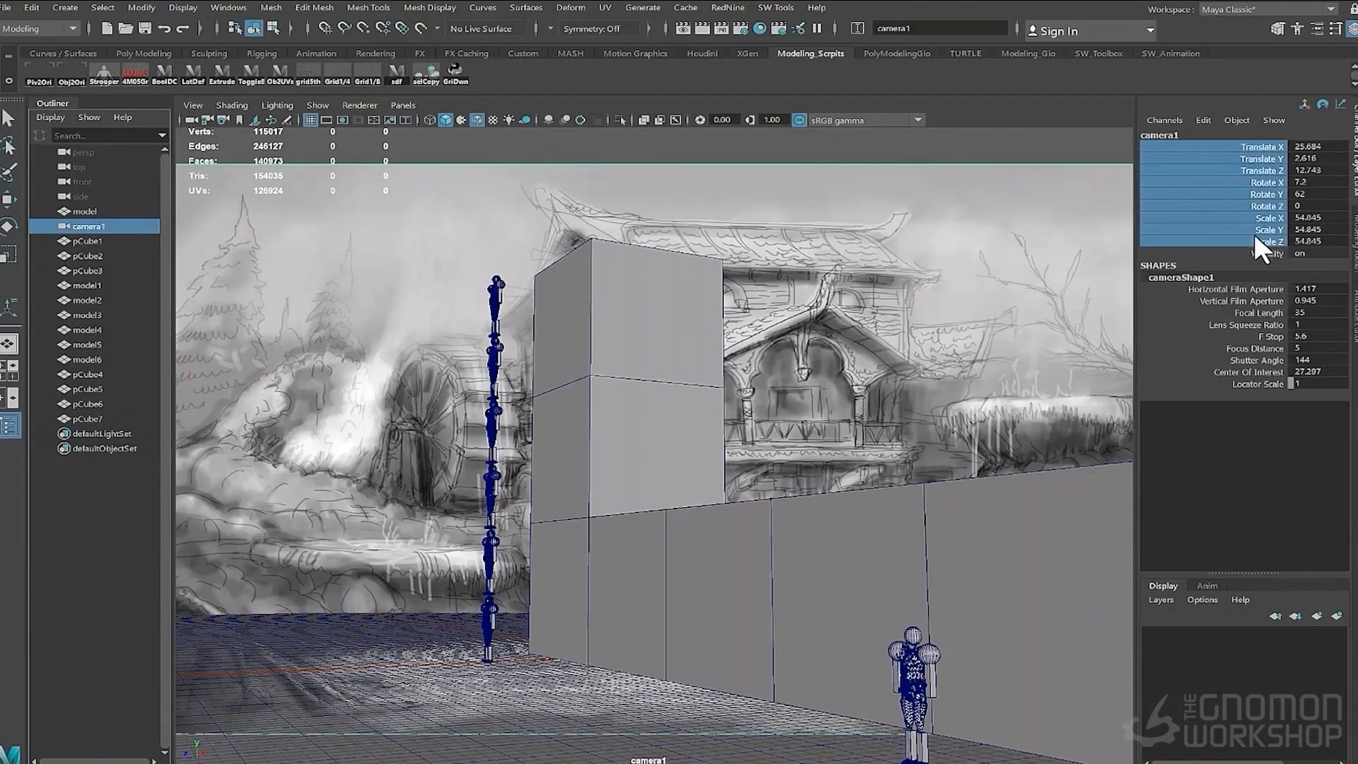
right_click(1251, 232)
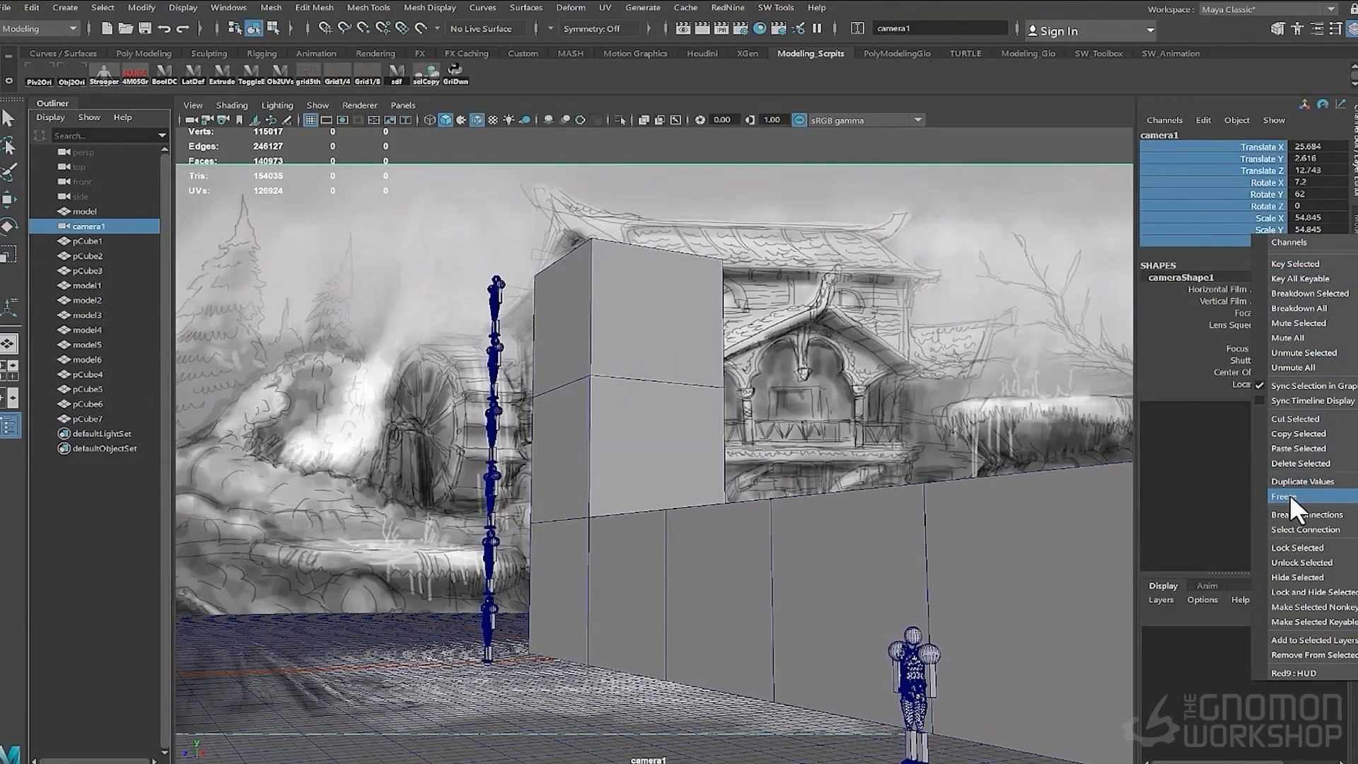
click(1284, 543)
Duplicate the three-cube tower twice along Z, placing the first copy at -4, to form a wall three columns wide
click(522, 312)
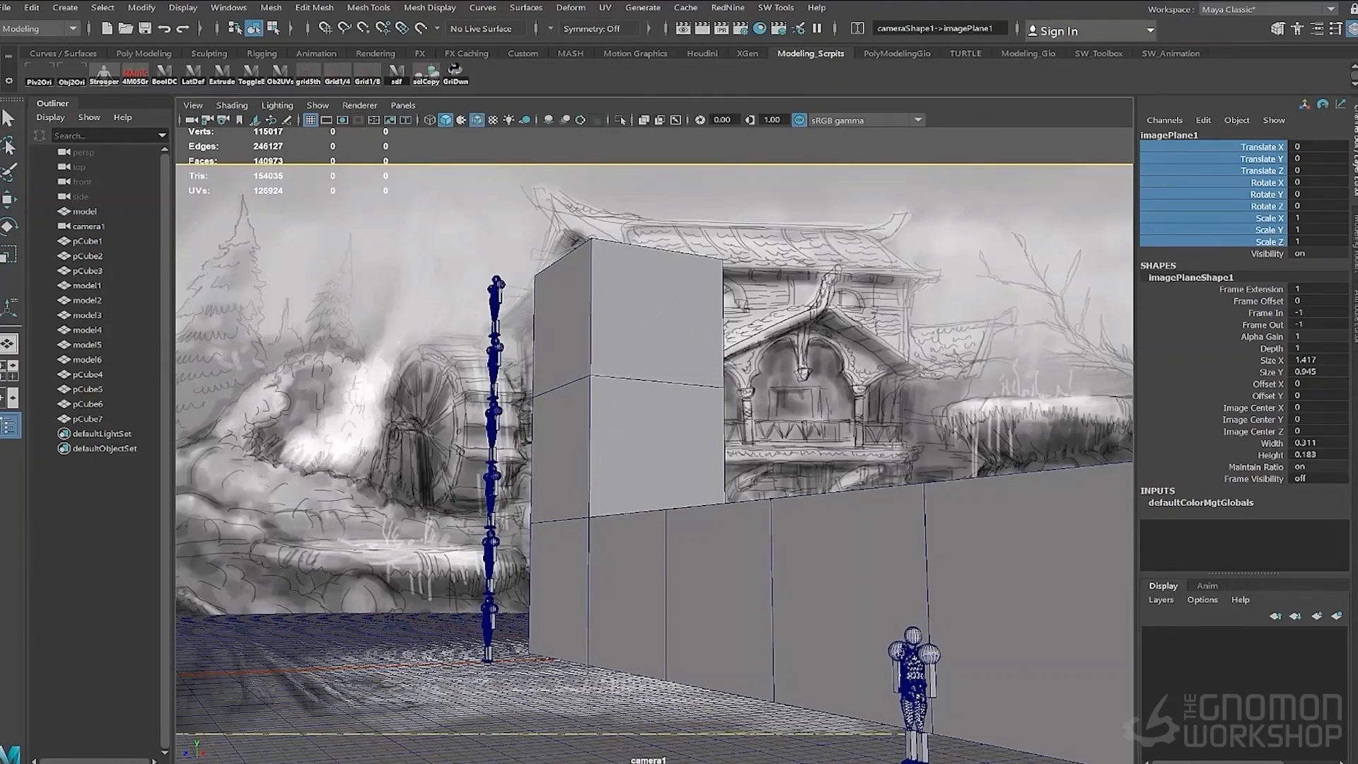
click(581, 527)
shift+click(567, 487)
shift+click(659, 390)
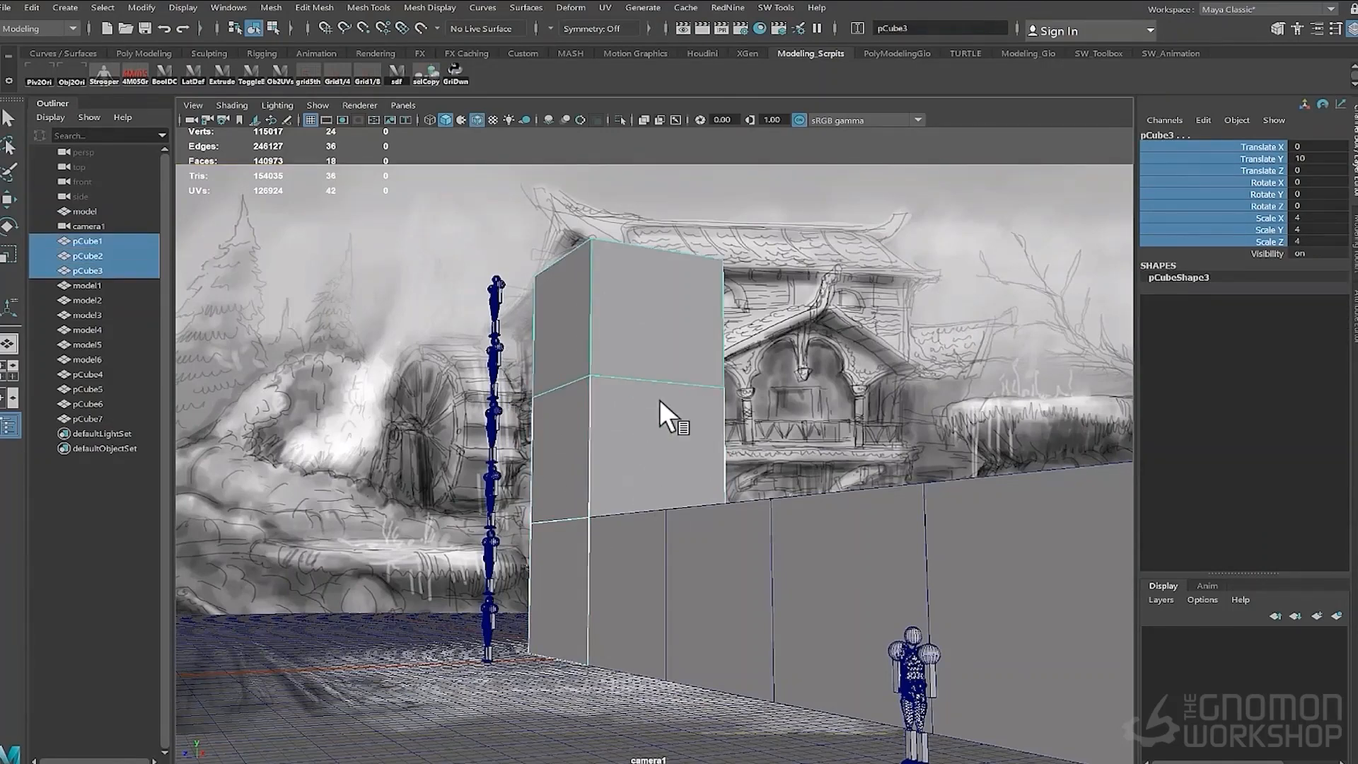
key(ctrl+d)
key(w)
drag(549, 322, 744, 341)
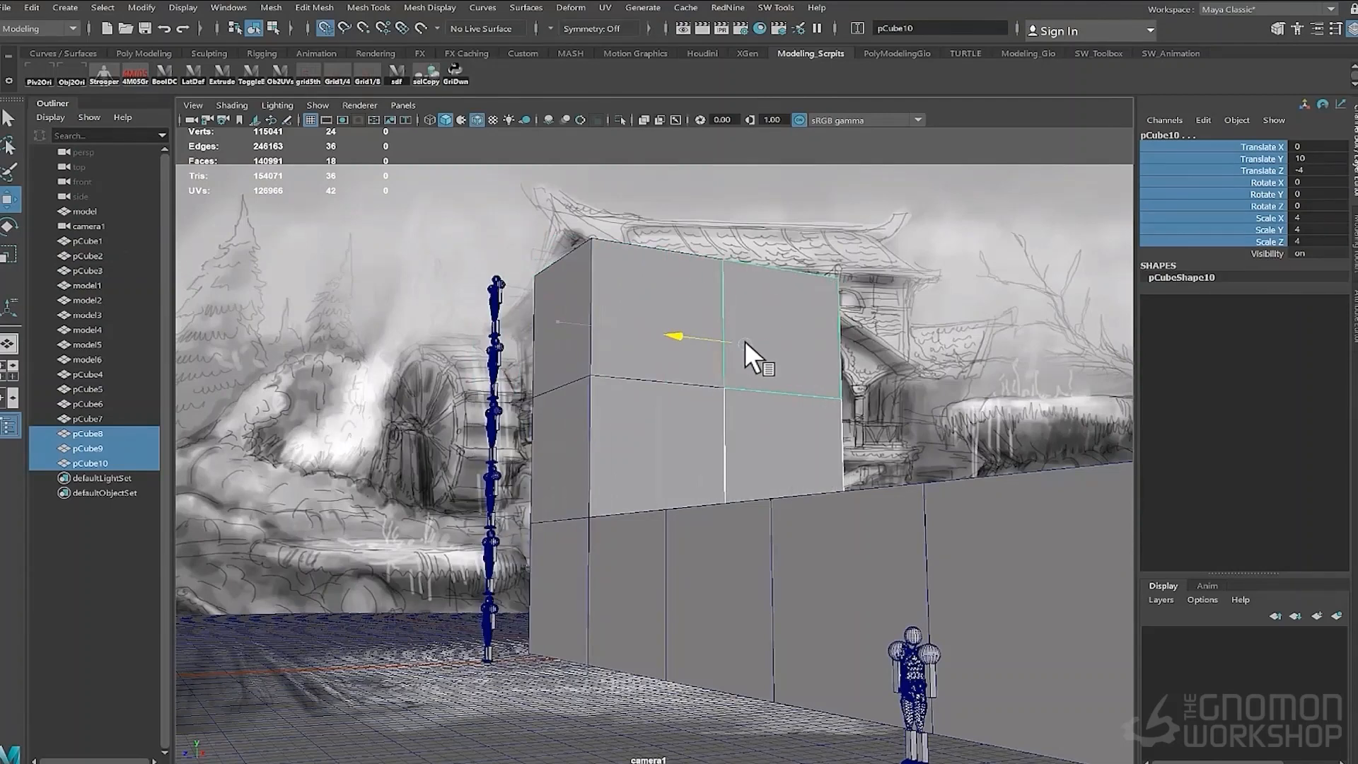
key(ctrl+d)
click(553, 359)
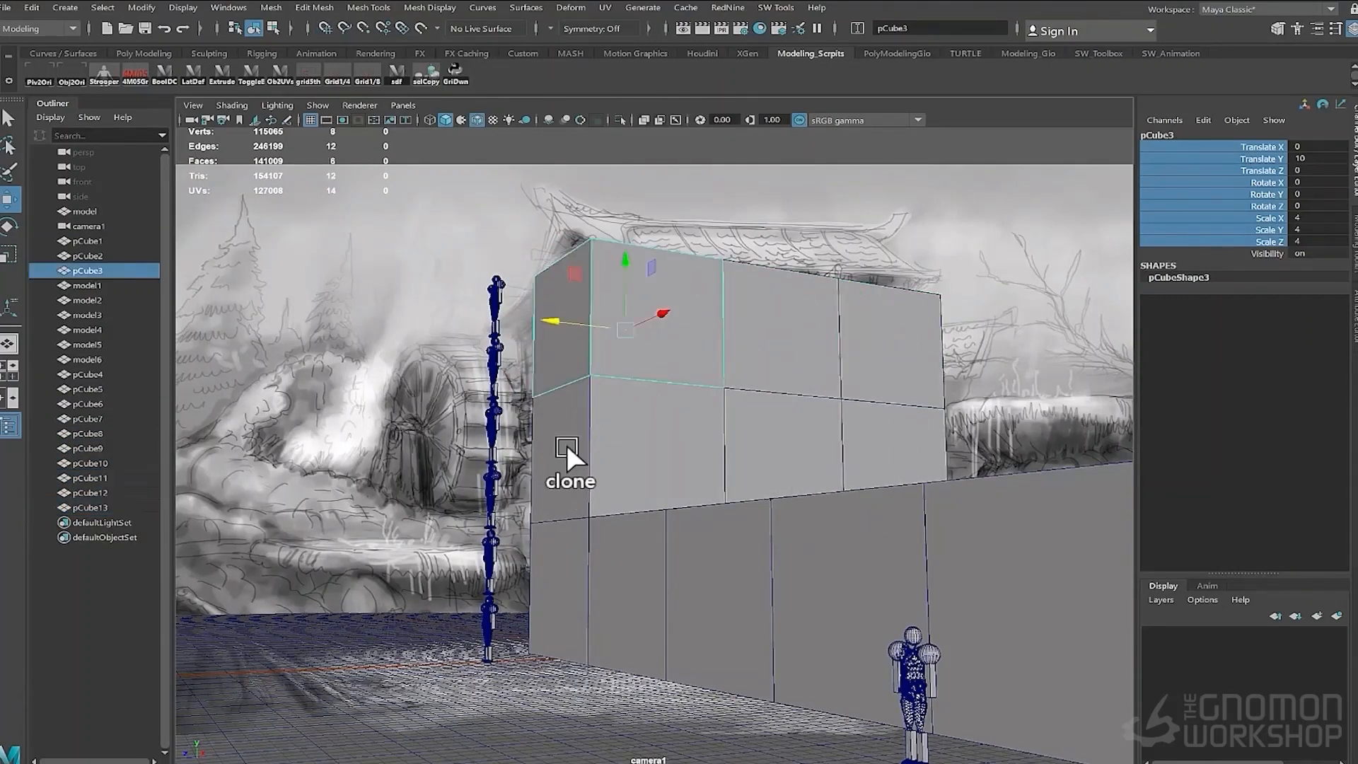
shift+click(567, 452)
shift+click(577, 541)
click(593, 613)
click(563, 622)
key(ctrl+d)
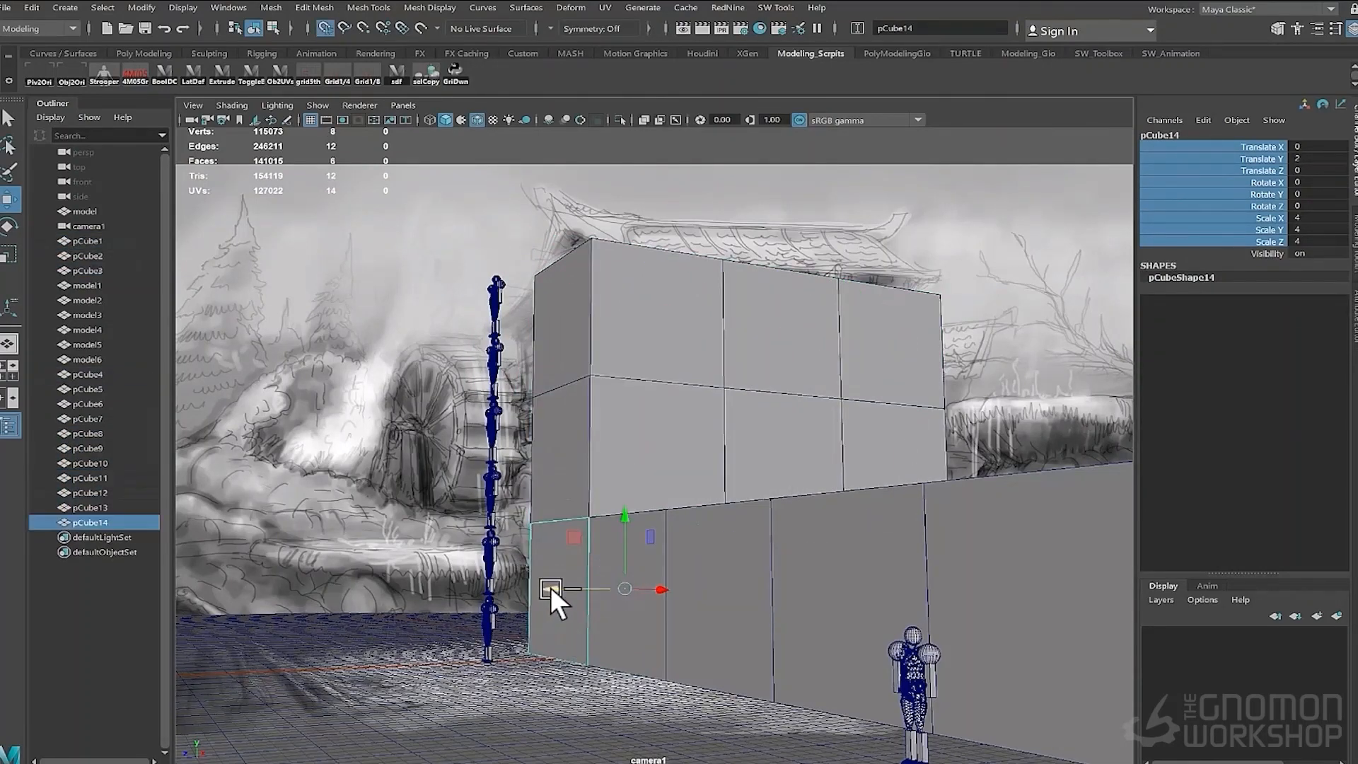
drag(550, 587, 482, 587)
key(shift+d)
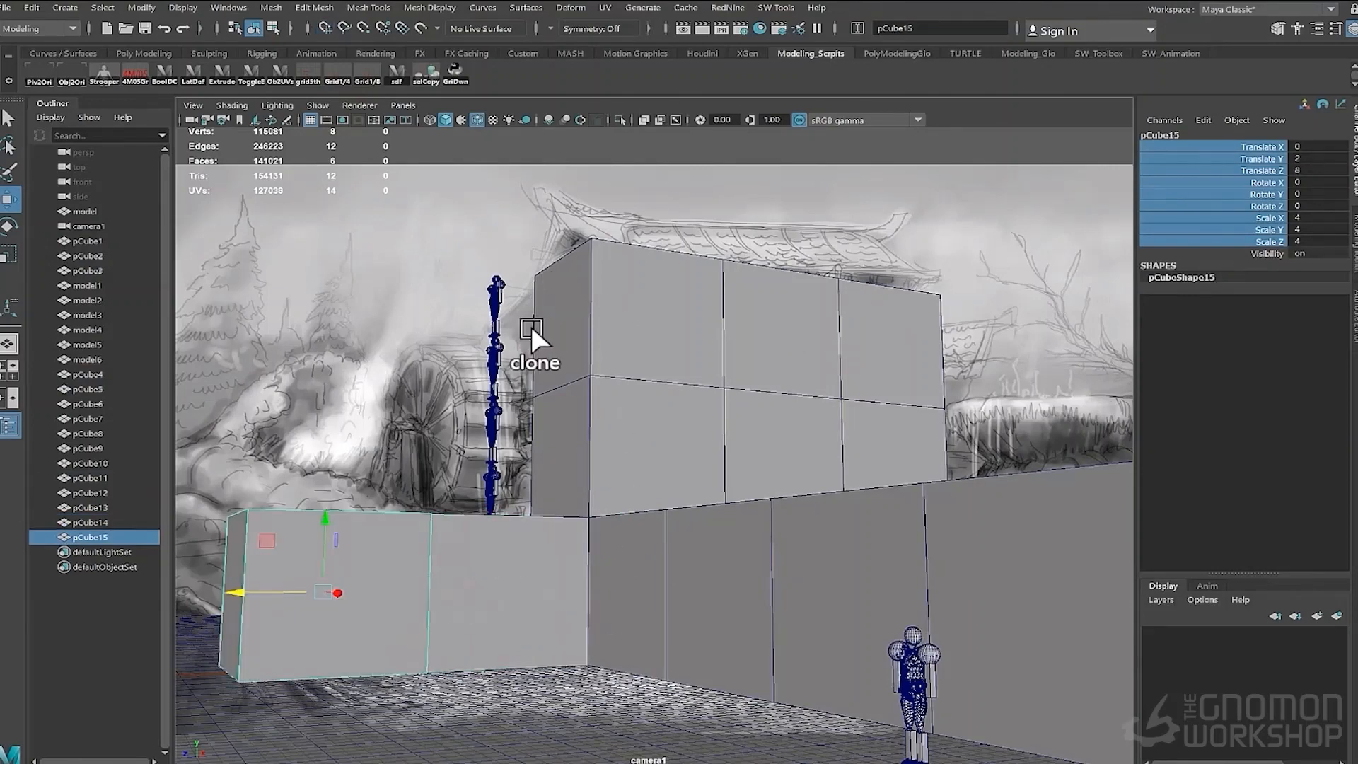
drag(532, 351, 635, 435)
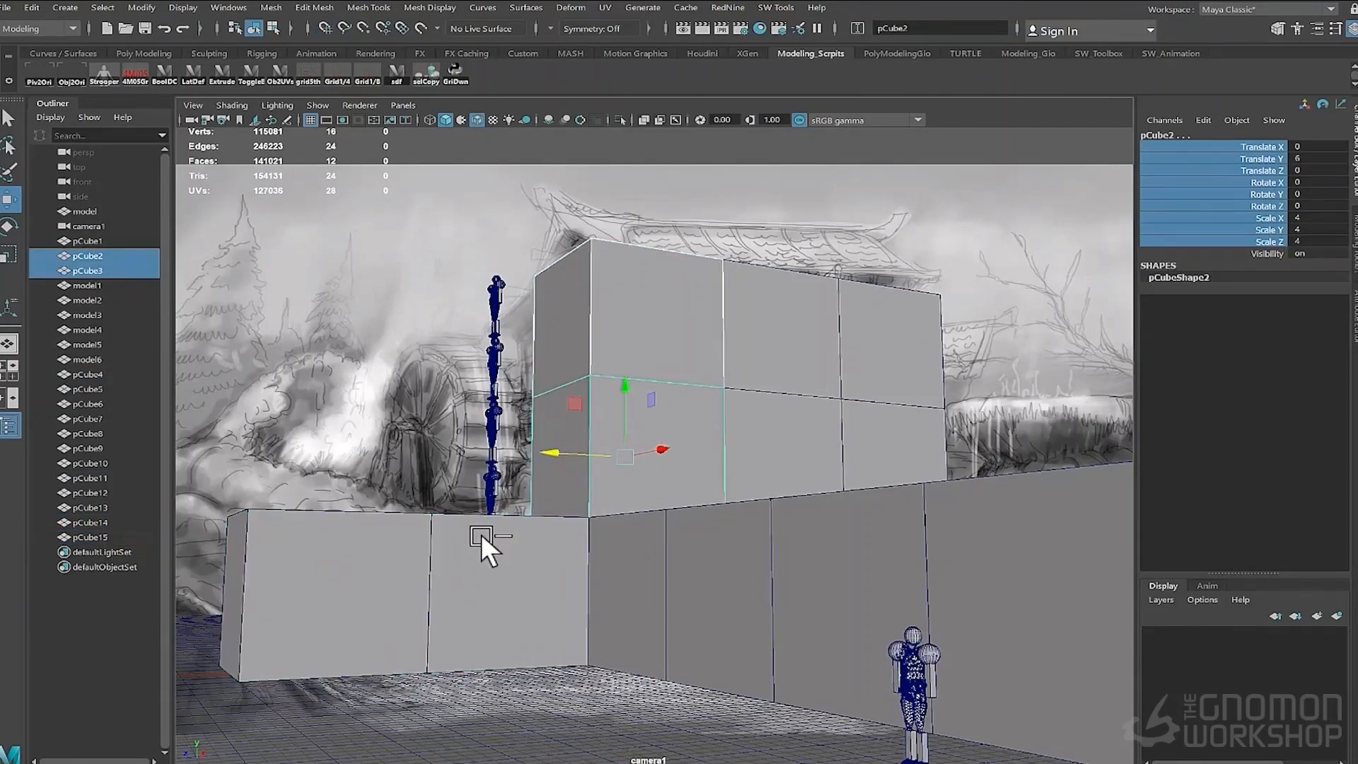
click(345, 541)
key(Delete)
click(527, 532)
key(Delete)
Duplicate the original three-cube corner column and place the copy behind it at Translate X -4
click(556, 531)
shift+click(556, 439)
shift+click(558, 345)
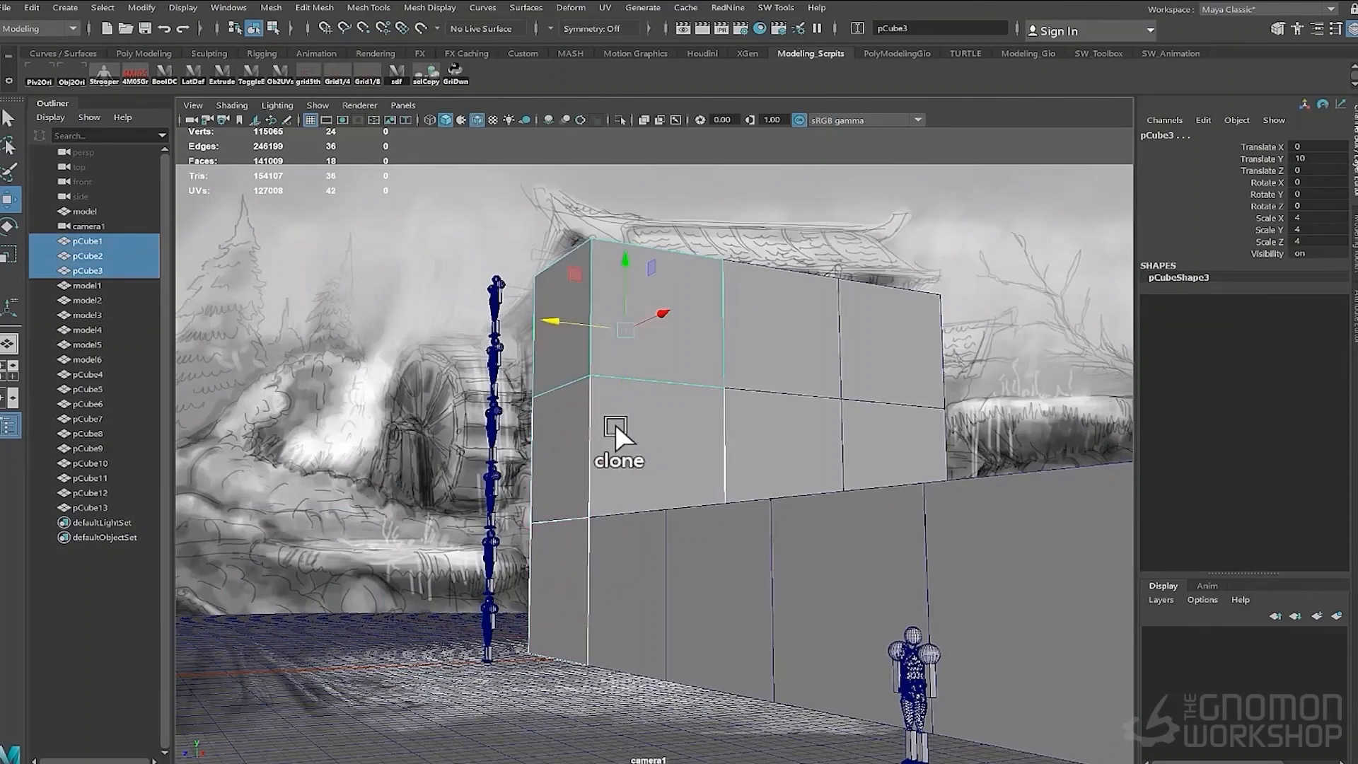
key(shift+d)
drag(647, 314, 571, 338)
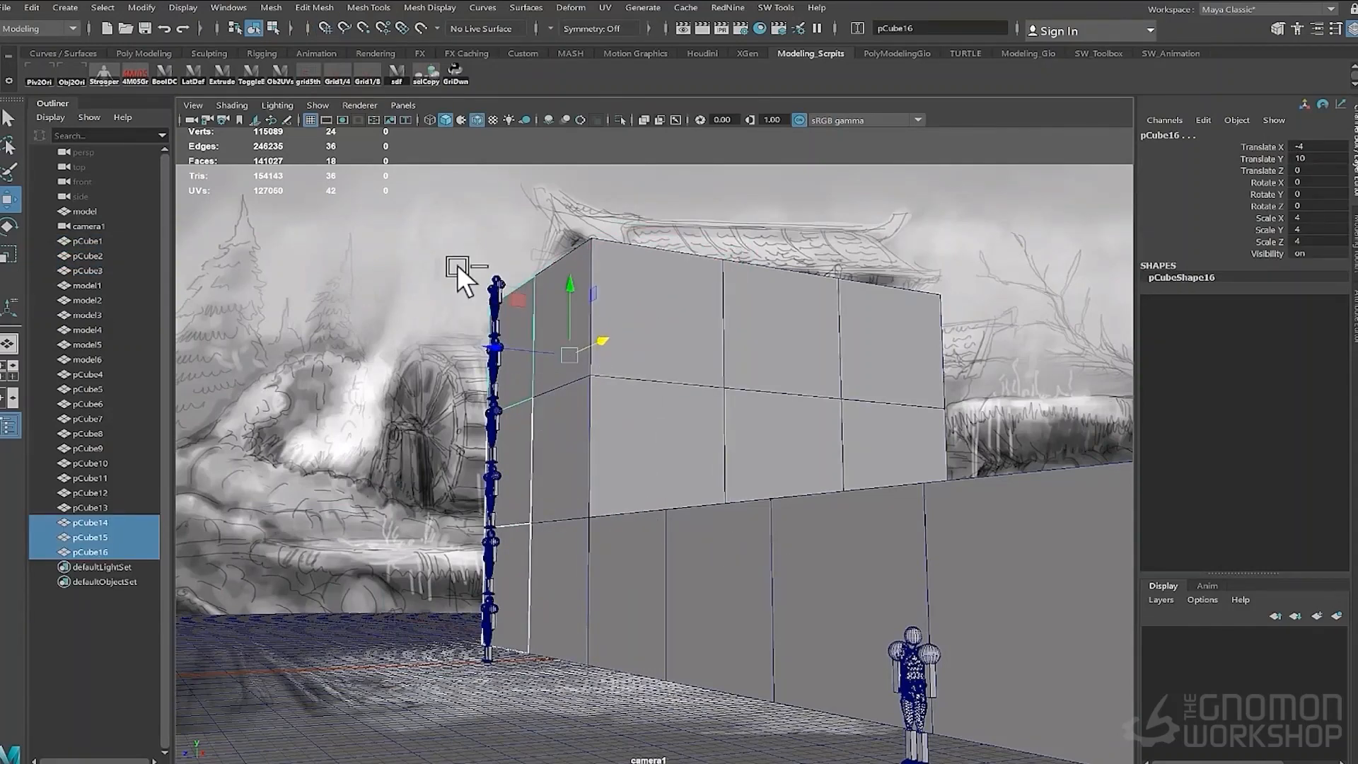
Delete the row of four cubes extending from the tower's base toward the camera
drag(457, 264, 860, 581)
click(1010, 567)
key(Delete)
click(871, 554)
key(Delete)
click(737, 570)
key(Delete)
click(628, 587)
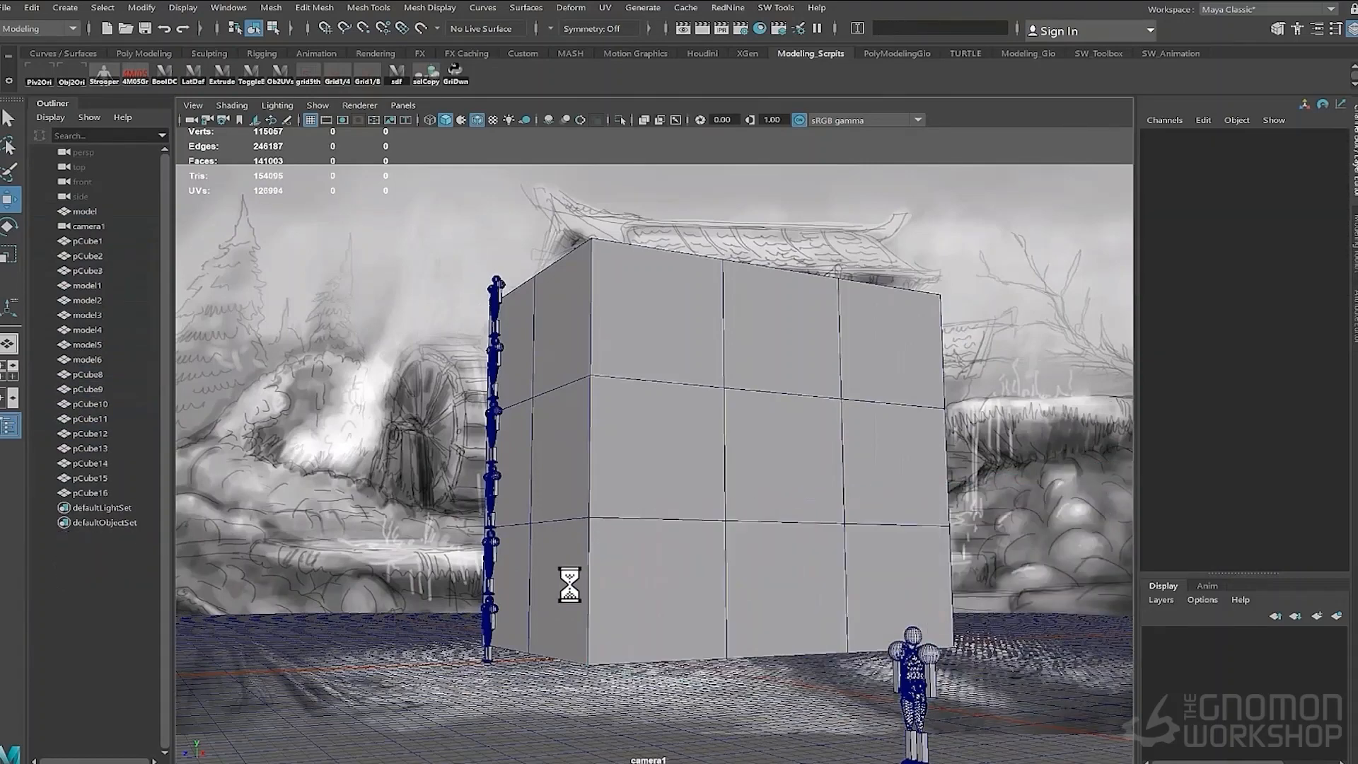
click(566, 583)
shift+click(515, 552)
shift+drag(521, 337, 899, 584)
drag(785, 586, 793, 580)
key(ctrl+z)
click(614, 612)
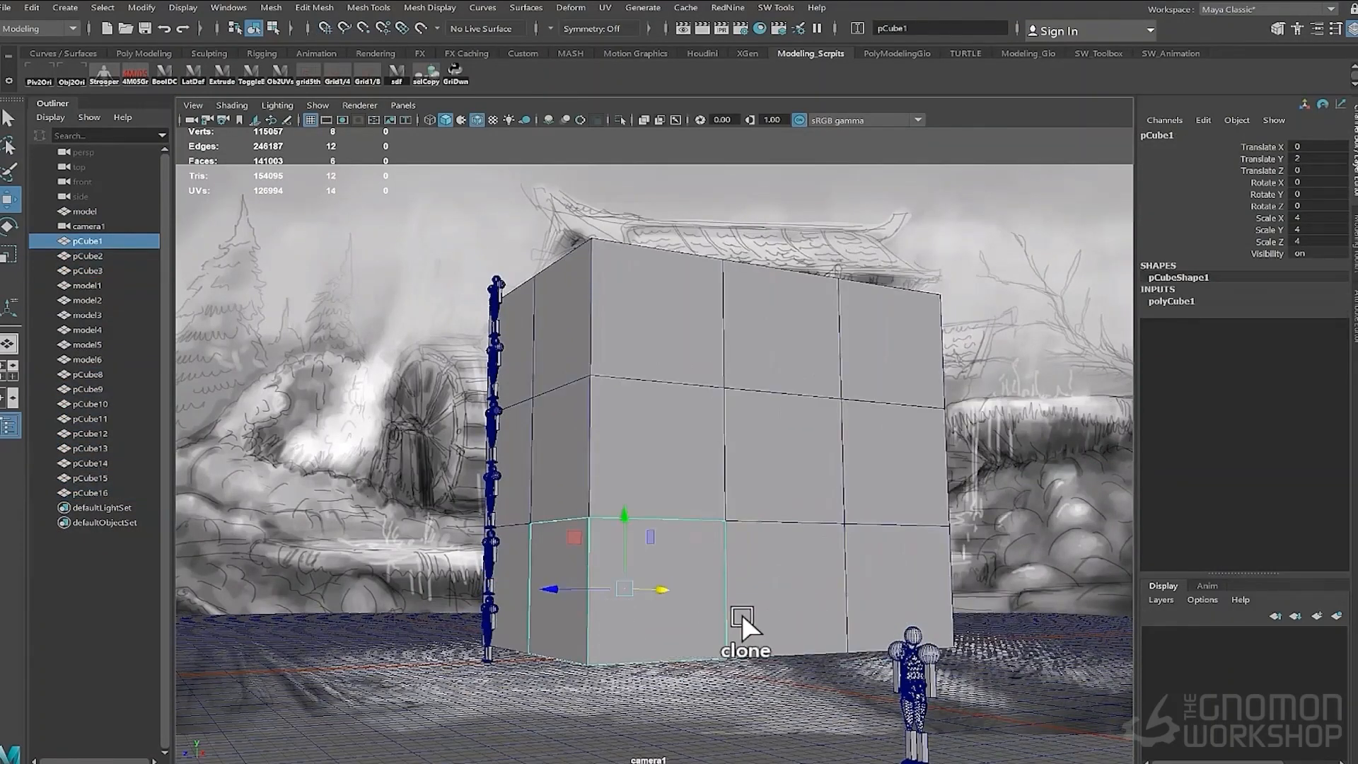
In the perspective view, snap the original corner column of three cubes (pCube1 to pCube3) to Translate X 2
key(space)
drag(497, 379, 491, 338)
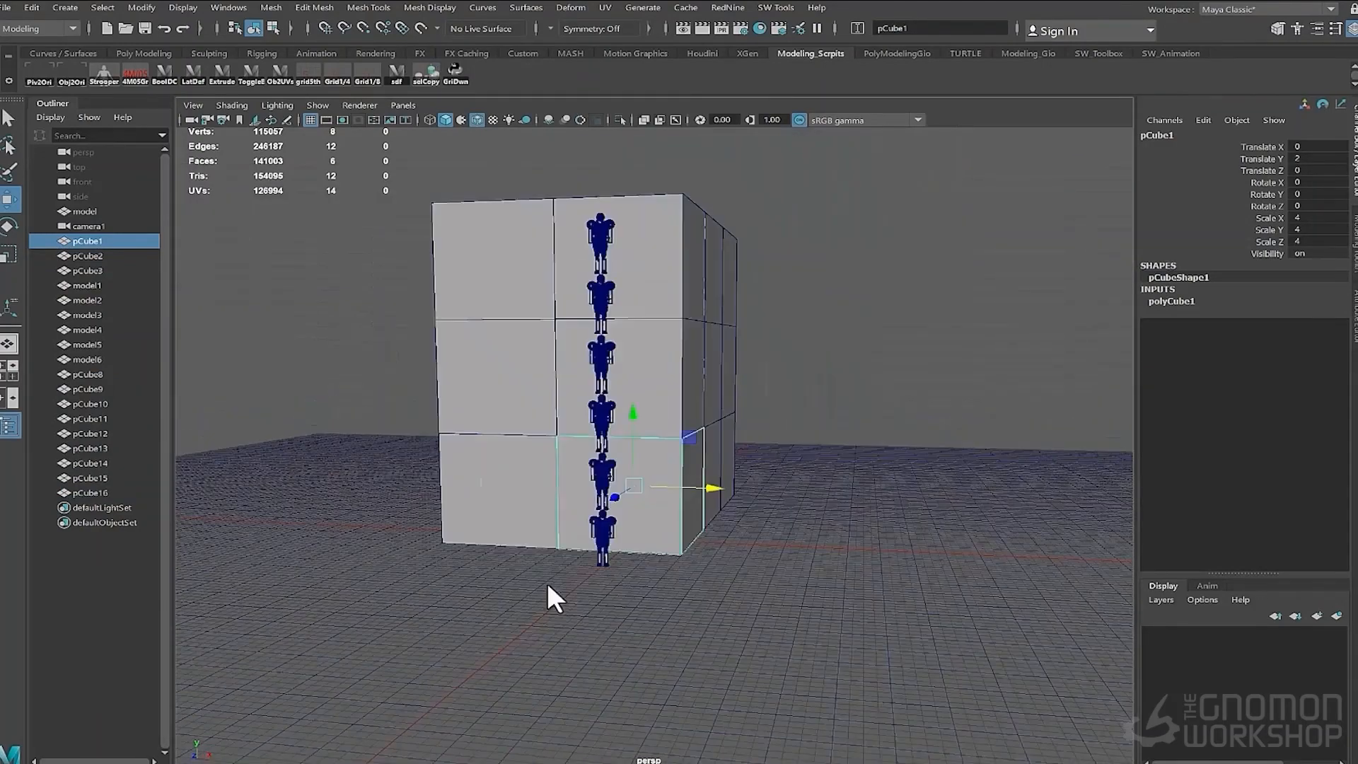
alt+drag(546, 583, 545, 524)
click(522, 346)
shift+click(525, 433)
shift+click(526, 512)
key(x)
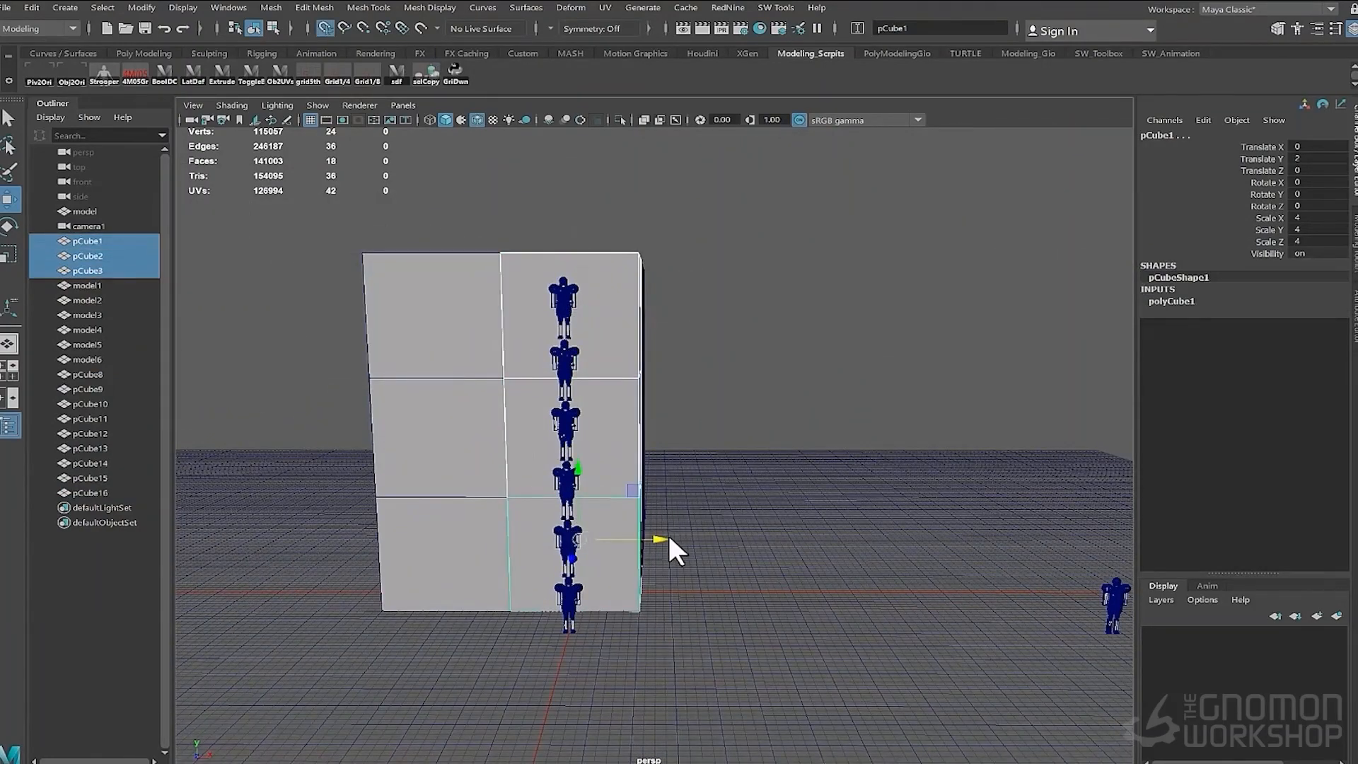
drag(668, 536, 632, 541)
Snap the rear column of three cubes (pCube14 to pCube16) to Translate X -2 so it meets the front column
key(space)
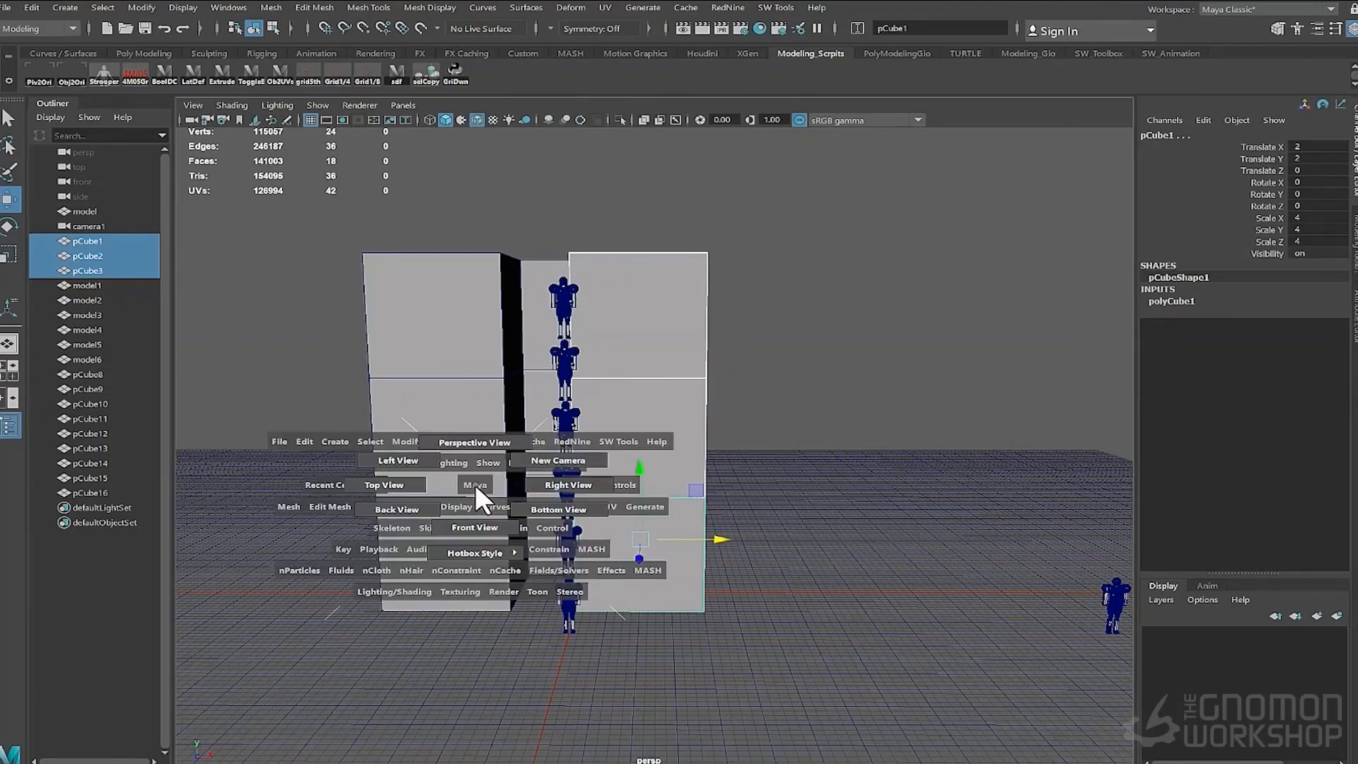
drag(474, 483, 476, 526)
alt+middle_drag(529, 513, 682, 648)
alt+right_drag(682, 648, 456, 547)
click(453, 241)
shift+click(450, 357)
shift+click(449, 456)
key(x)
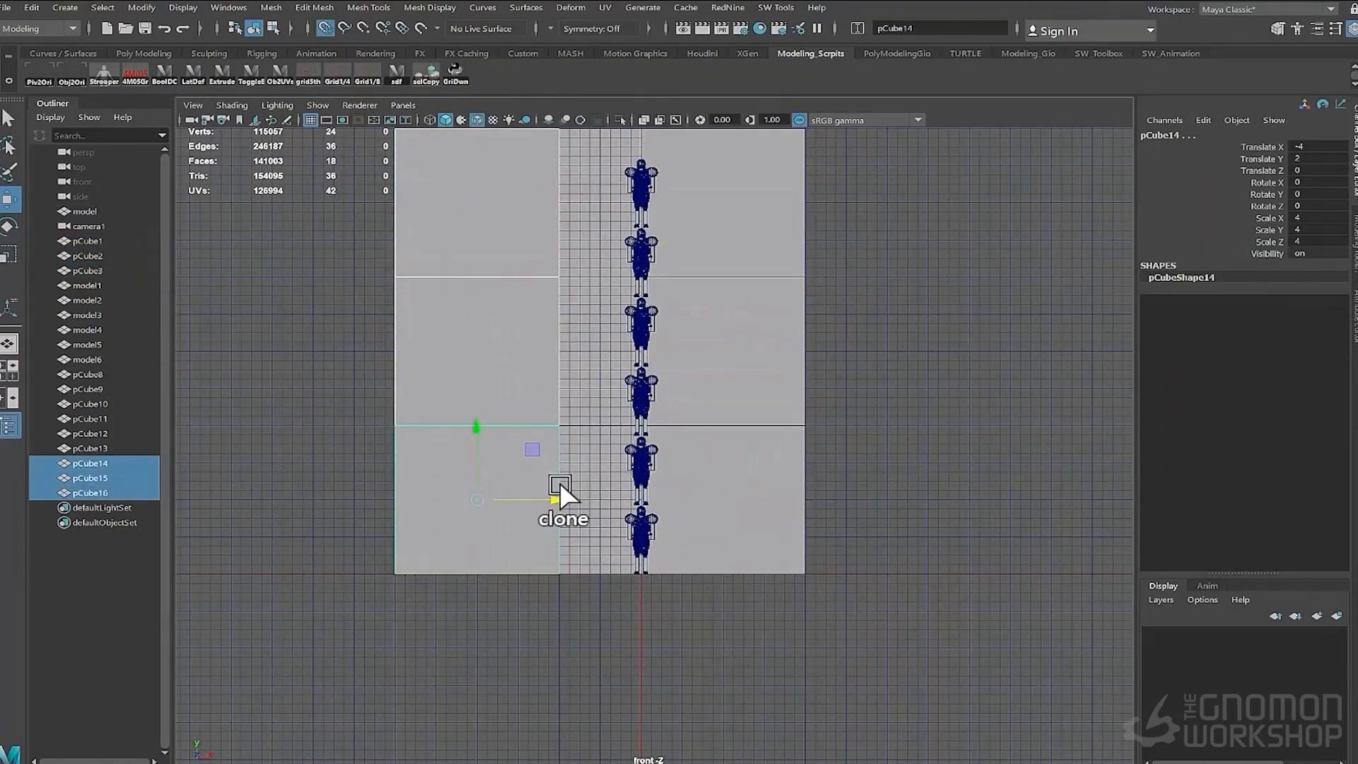
drag(559, 499, 549, 500)
alt+drag(693, 506, 714, 437)
key(space)
alt+drag(713, 453, 656, 519)
alt+right_drag(656, 519, 707, 474)
alt+middle_drag(708, 474, 733, 399)
alt+drag(733, 399, 697, 421)
key(x)
drag(577, 510, 511, 508)
Group the six stacked scale figures and rename the group refModel
alt+drag(639, 593, 587, 549)
alt+right_drag(587, 549, 555, 566)
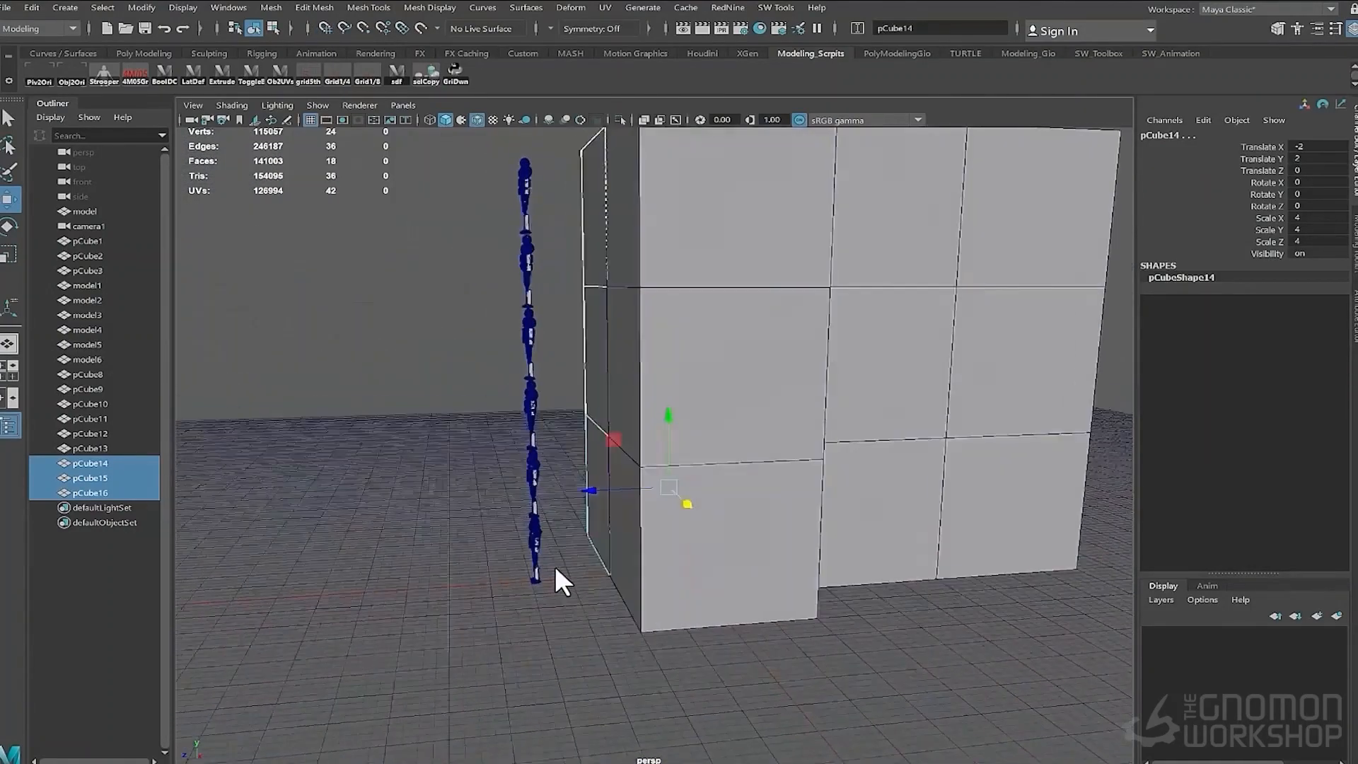
drag(510, 181, 555, 560)
key(ctrl+g)
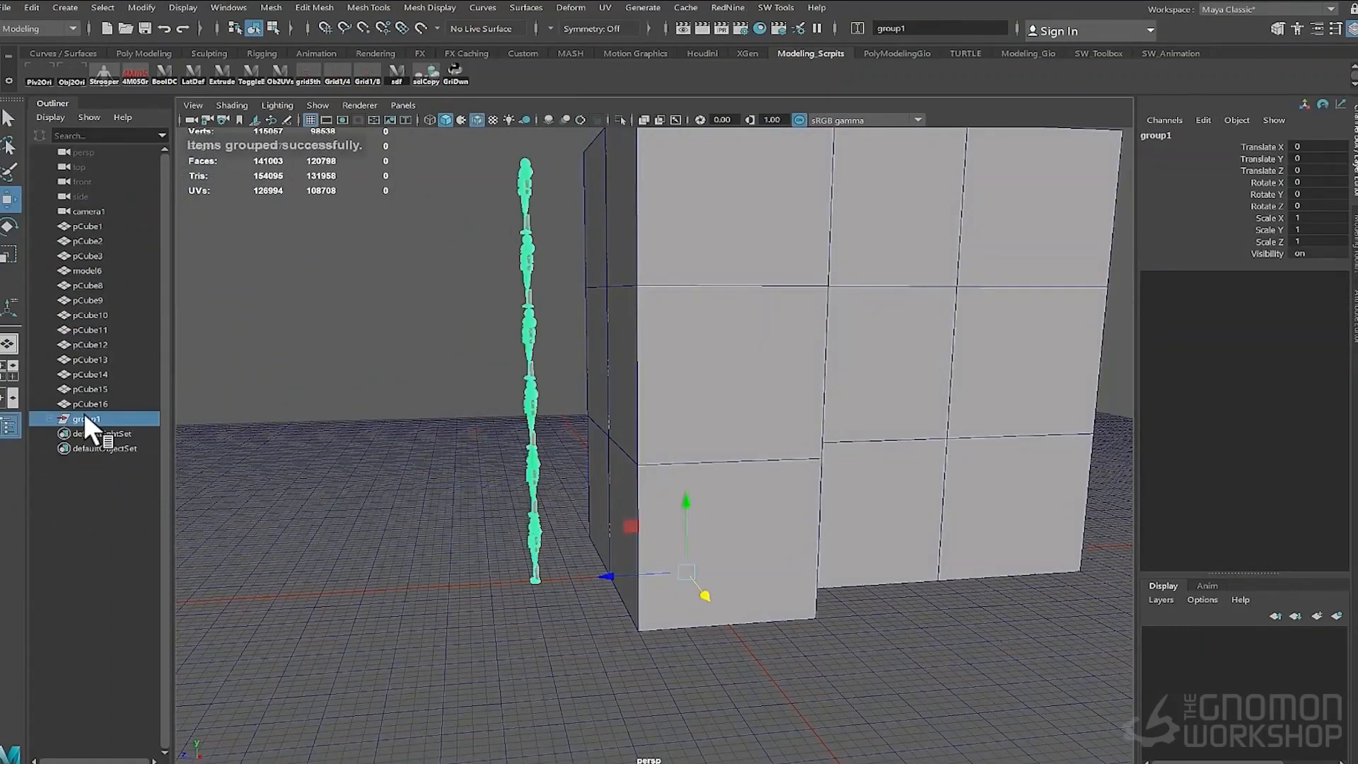
double_click(83, 417)
text(ref)
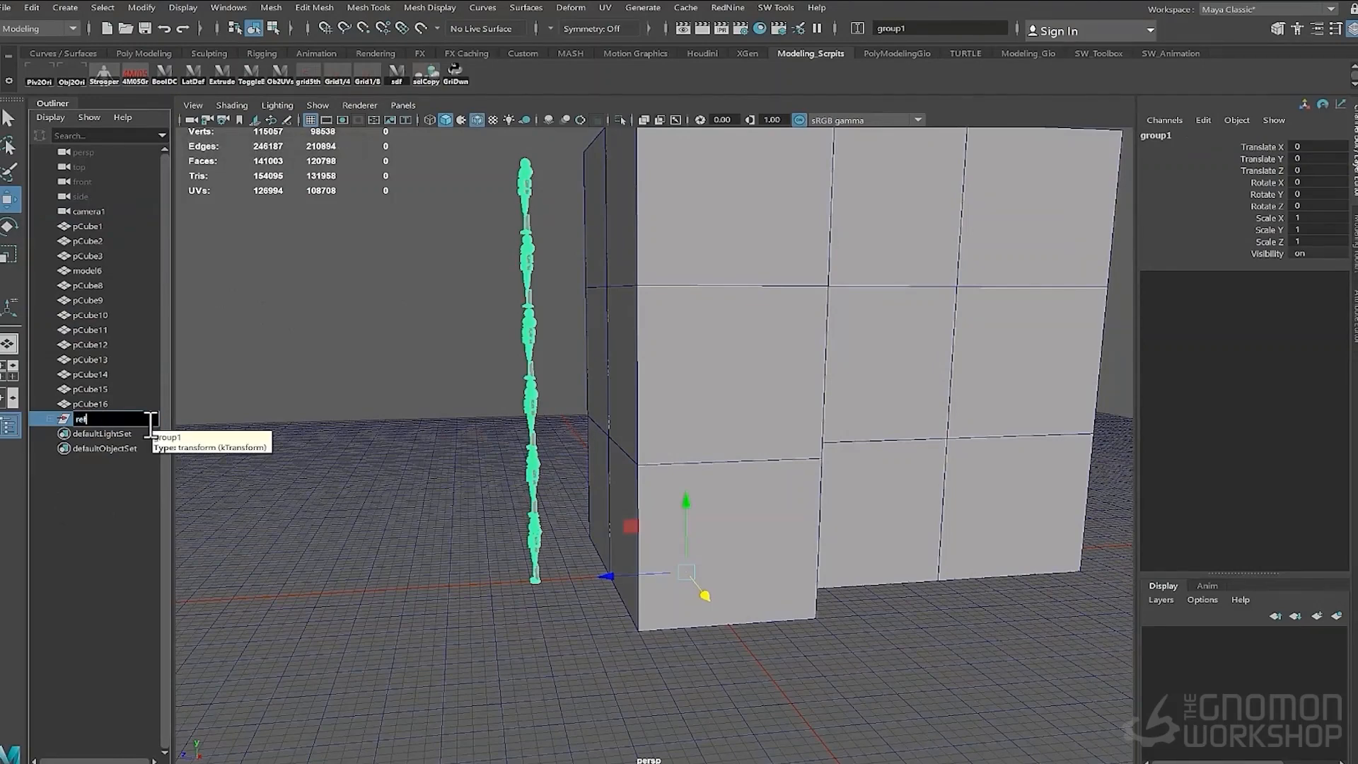
text(Model)
key(Return)
Create a display layer for the refModel group, name it RefModel, give it a green color, and set it to template
click(1336, 615)
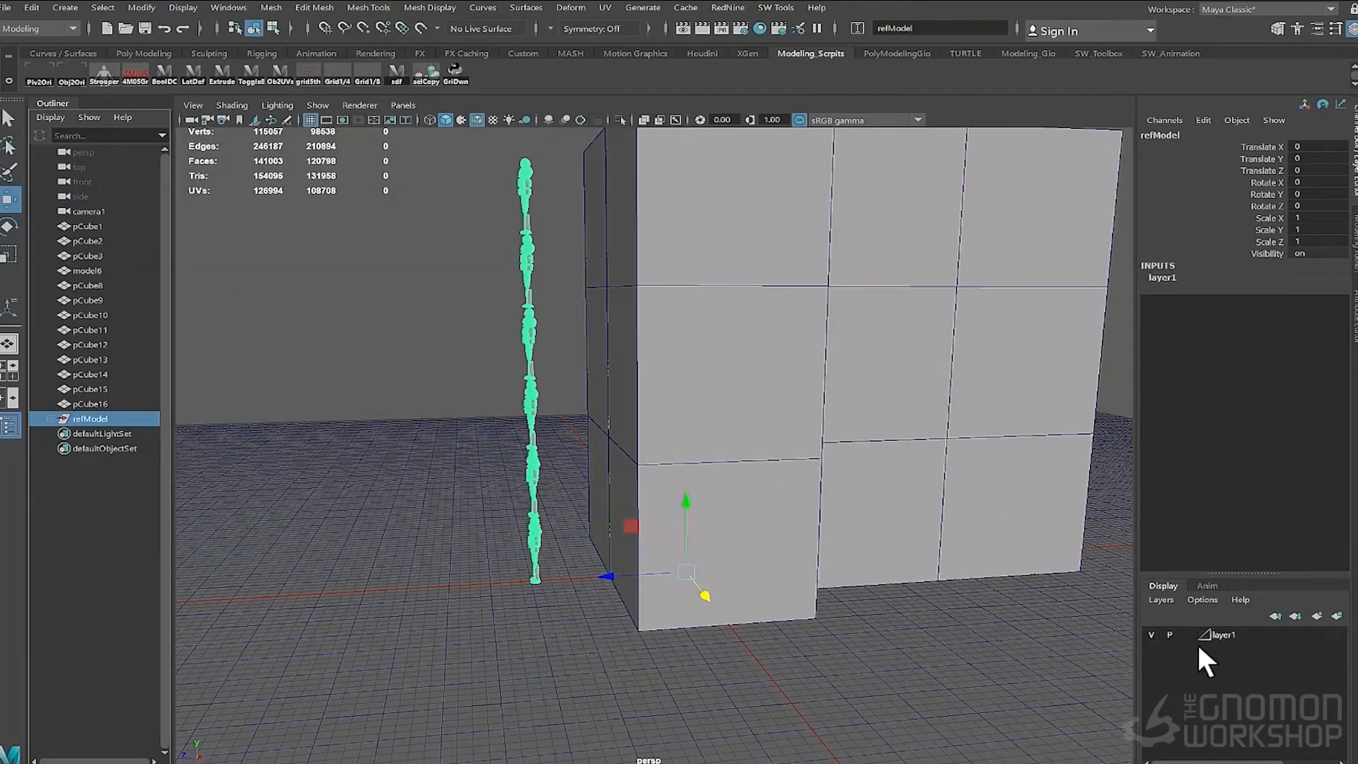
double_click(1202, 635)
double_click(456, 305)
text(RefModel)
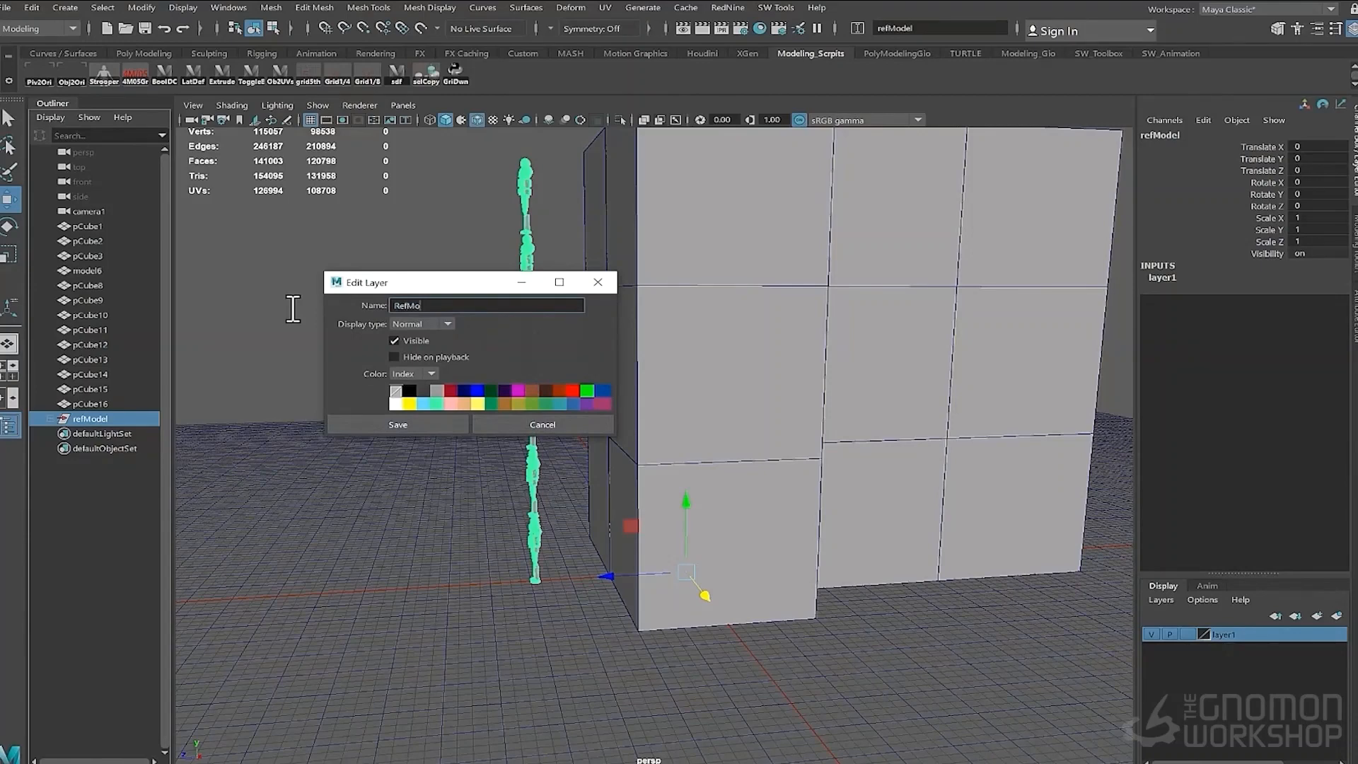
key(Tab)
click(490, 404)
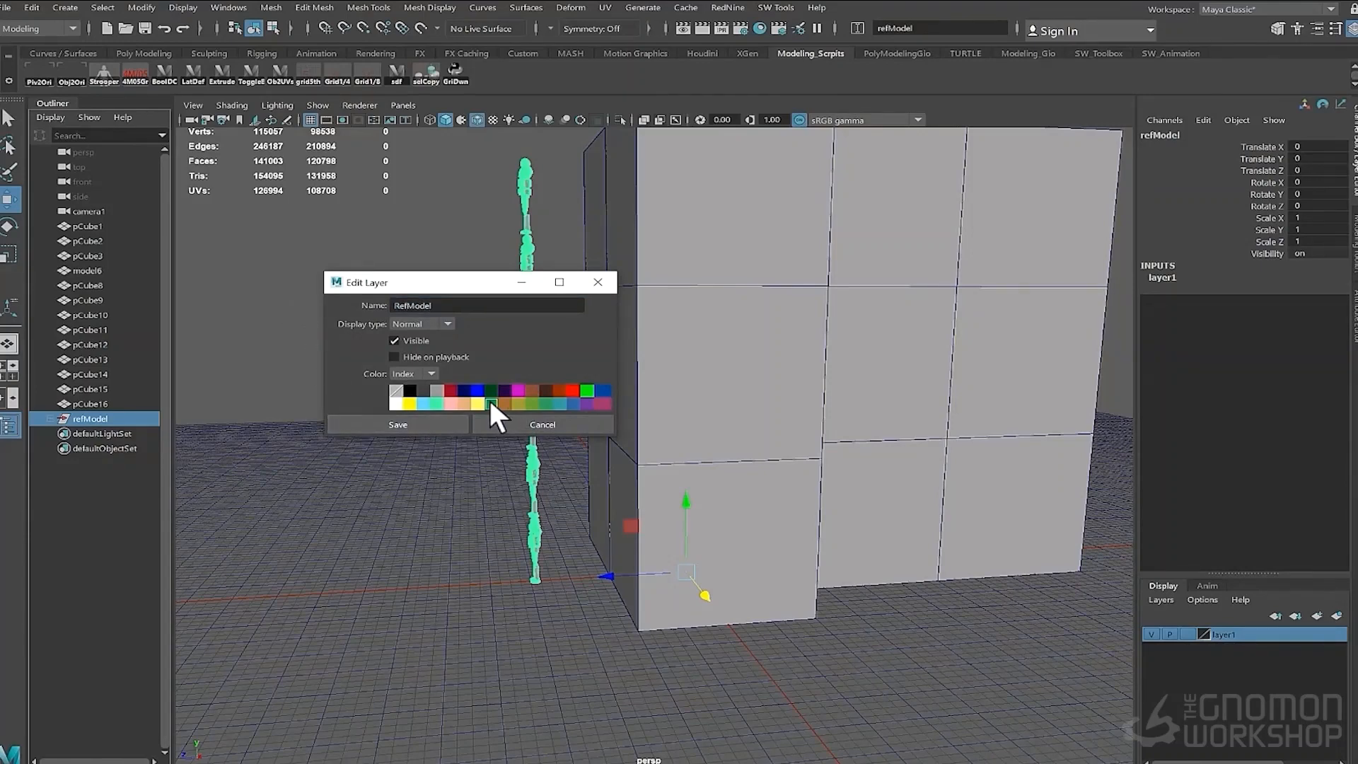
click(394, 424)
click(1187, 634)
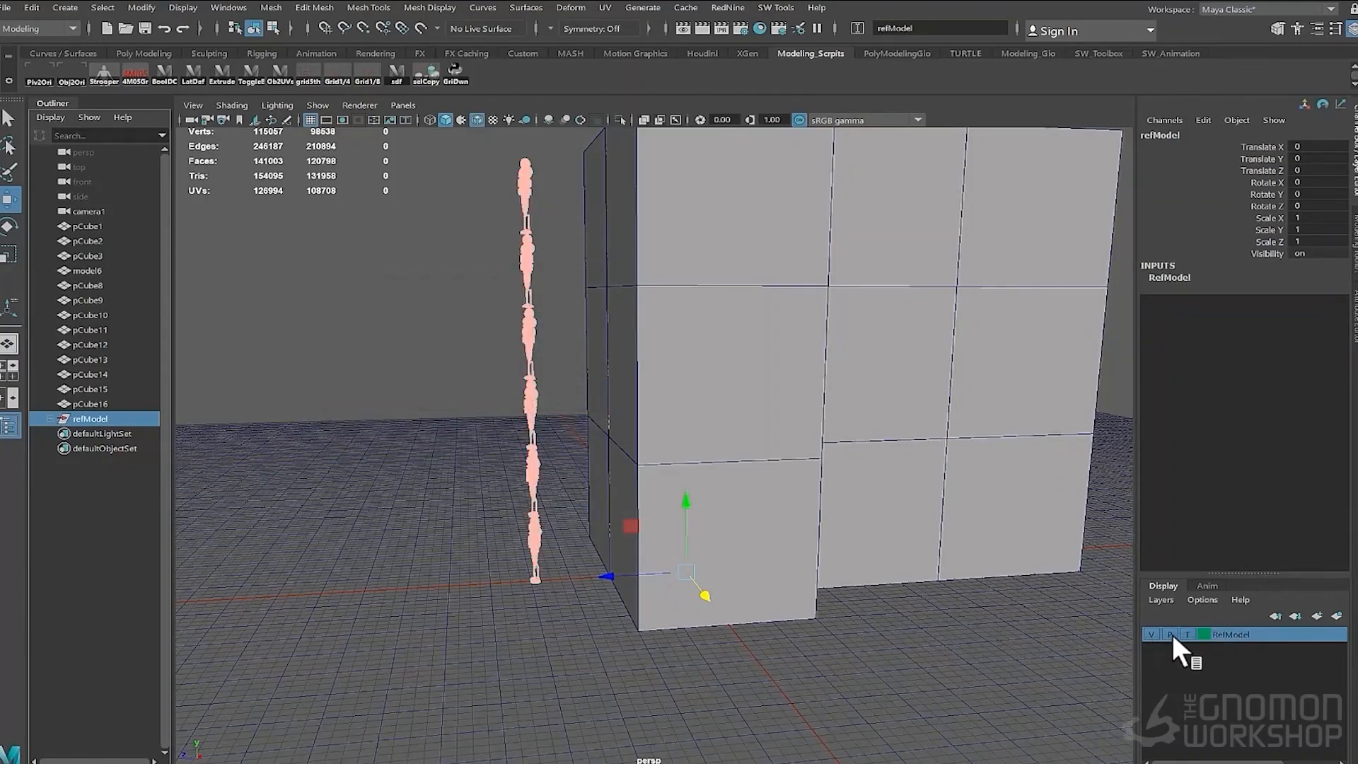
Delete cubes pCube8 to pCube13, keeping only the two adjoining three-cube columns
click(409, 506)
alt+drag(409, 507, 750, 601)
click(605, 555)
drag(647, 356, 743, 570)
key(Delete)
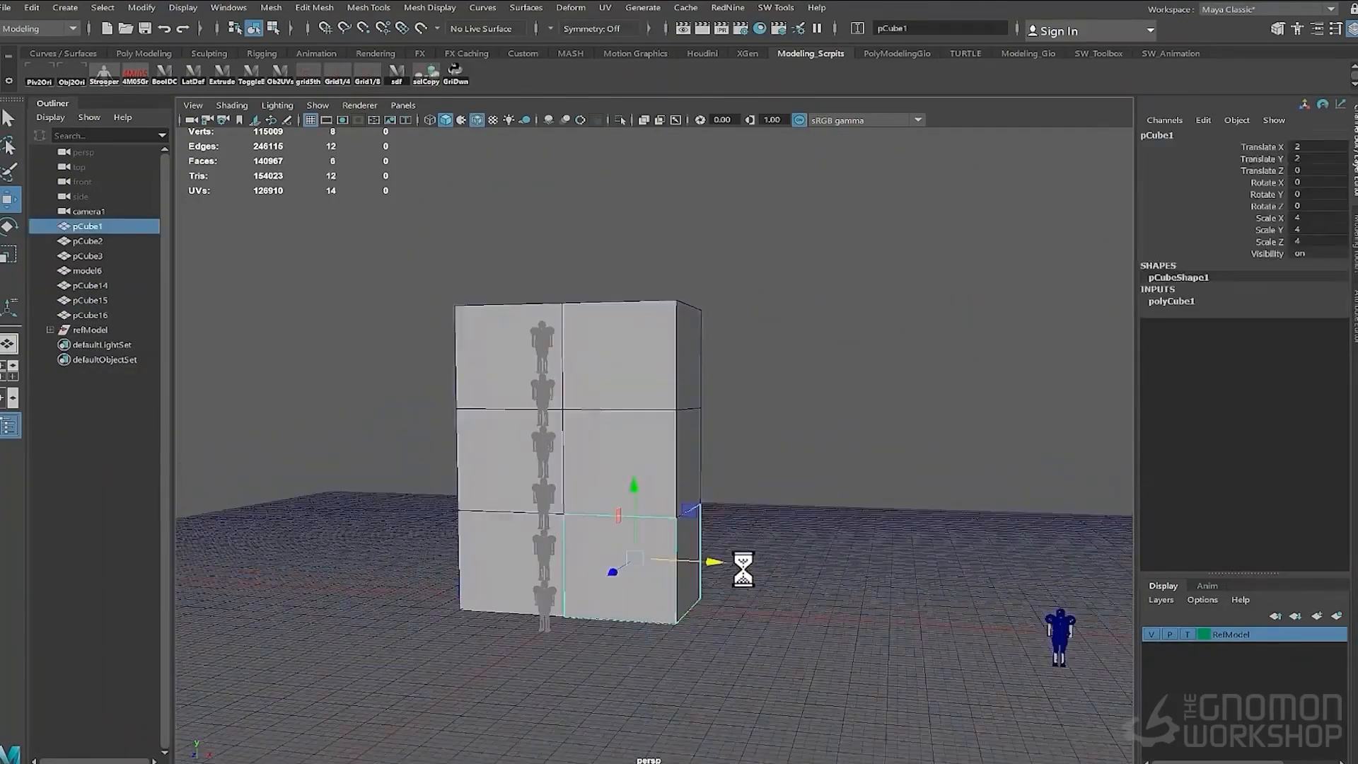
Group the remaining cubes together with model6 and rename the group Blocking
alt+right_drag(743, 570, 732, 594)
alt+middle_drag(732, 594, 600, 422)
alt+right_drag(600, 422, 554, 472)
shift+click(91, 314)
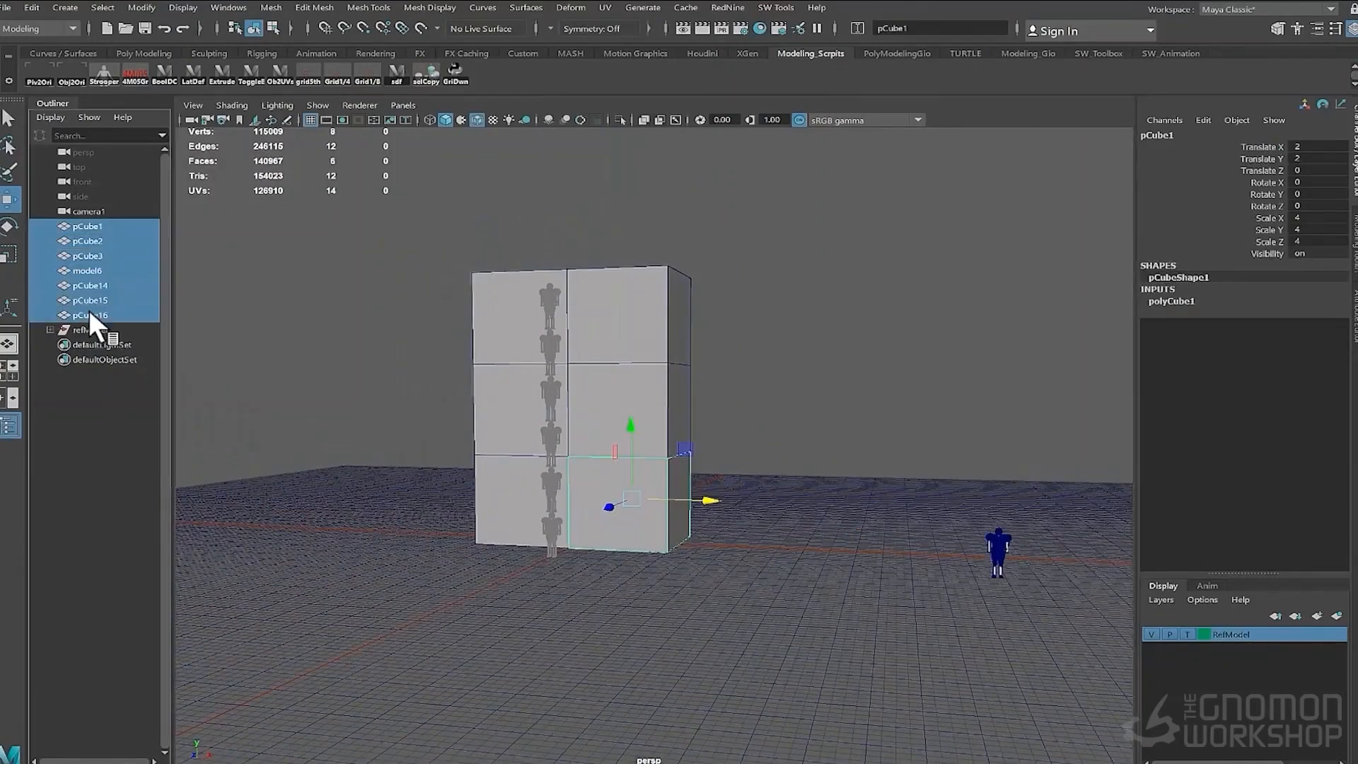
key(ctrl+g)
double_click(81, 241)
text(Bloking)
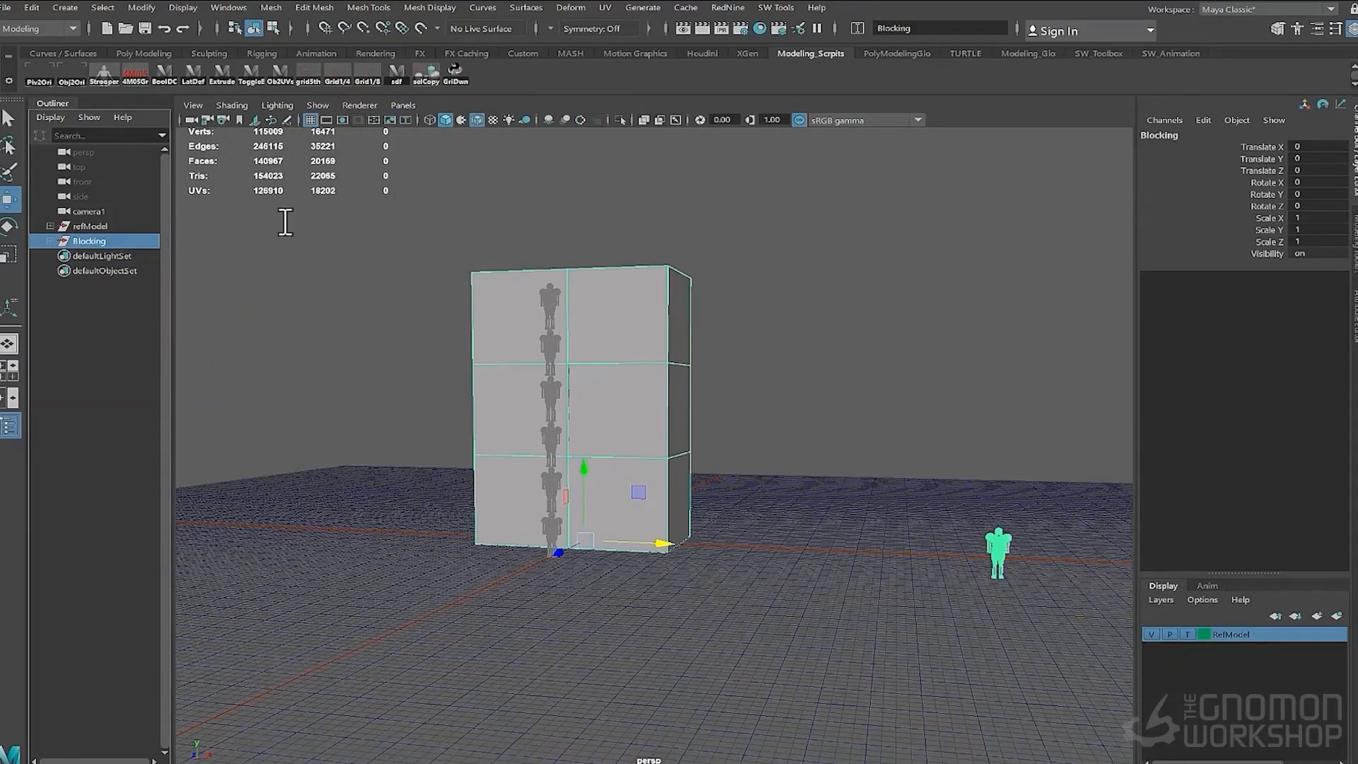
Duplicate the two-column cube wall backward twice with grid snapping to make the block three cubes deep
alt+drag(532, 405, 476, 433)
alt+right_drag(476, 434, 515, 444)
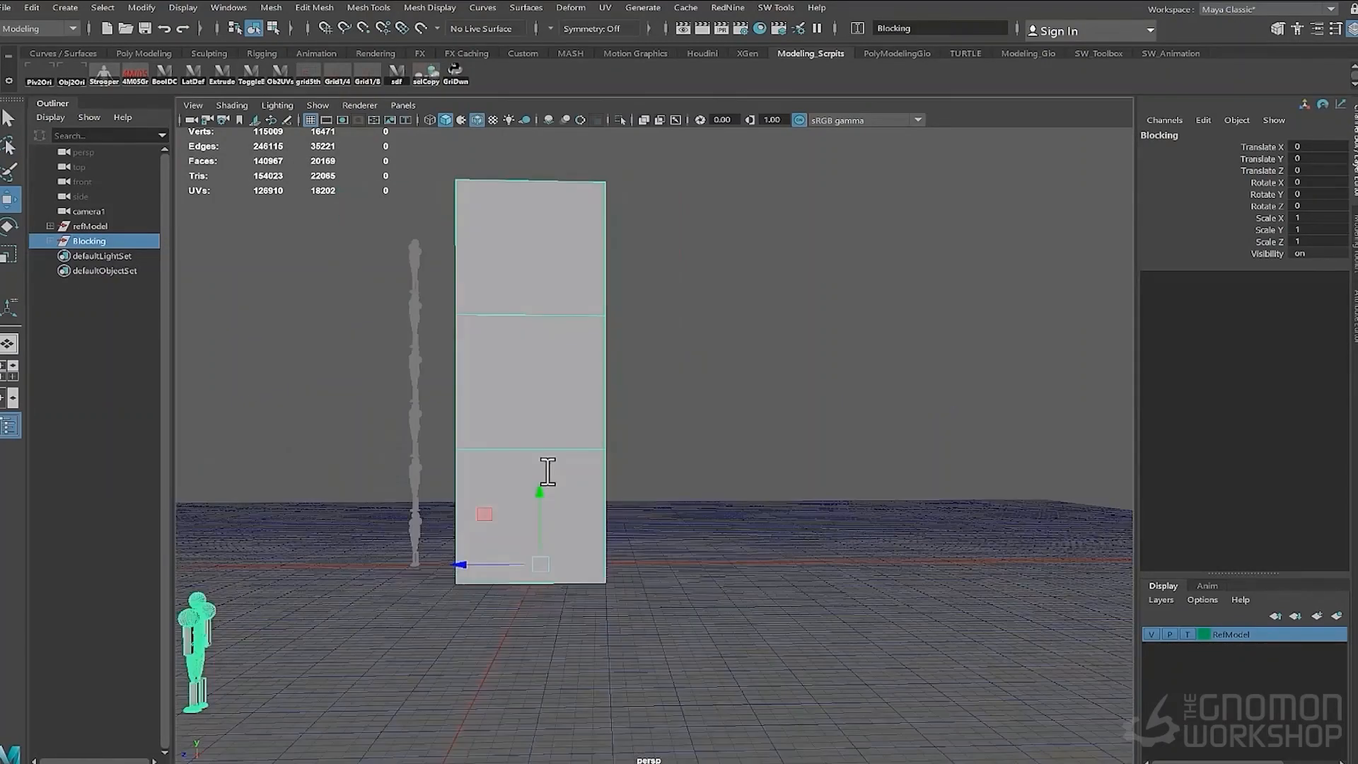
alt+drag(643, 524, 646, 532)
alt+right_drag(647, 531, 665, 517)
key(x)
drag(661, 502, 638, 443)
key(shift+d)
Duplicate the second-level front cube at Translate X 2 and snap the copy forward so it projects from the facade
click(547, 449)
key(ctrl+d)
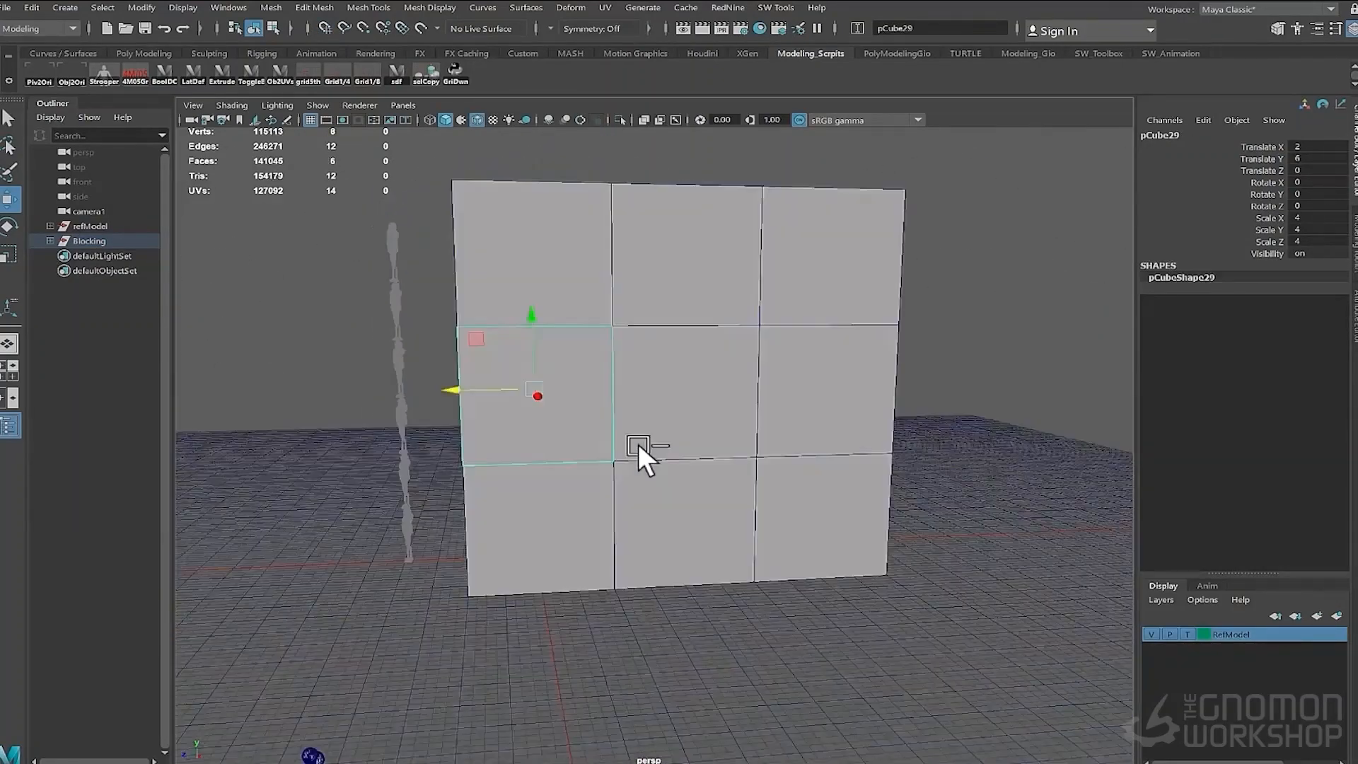
middle_drag(634, 442, 382, 368)
key(x)
alt+drag(368, 283, 272, 252)
right_drag(257, 251, 188, 247)
alt+drag(191, 249, 262, 230)
Create a polygon plane and set its width and height subdivisions to 1
right_drag(439, 409, 490, 384)
shift+right_drag(870, 565, 932, 591)
alt+drag(637, 594, 714, 579)
key(e)
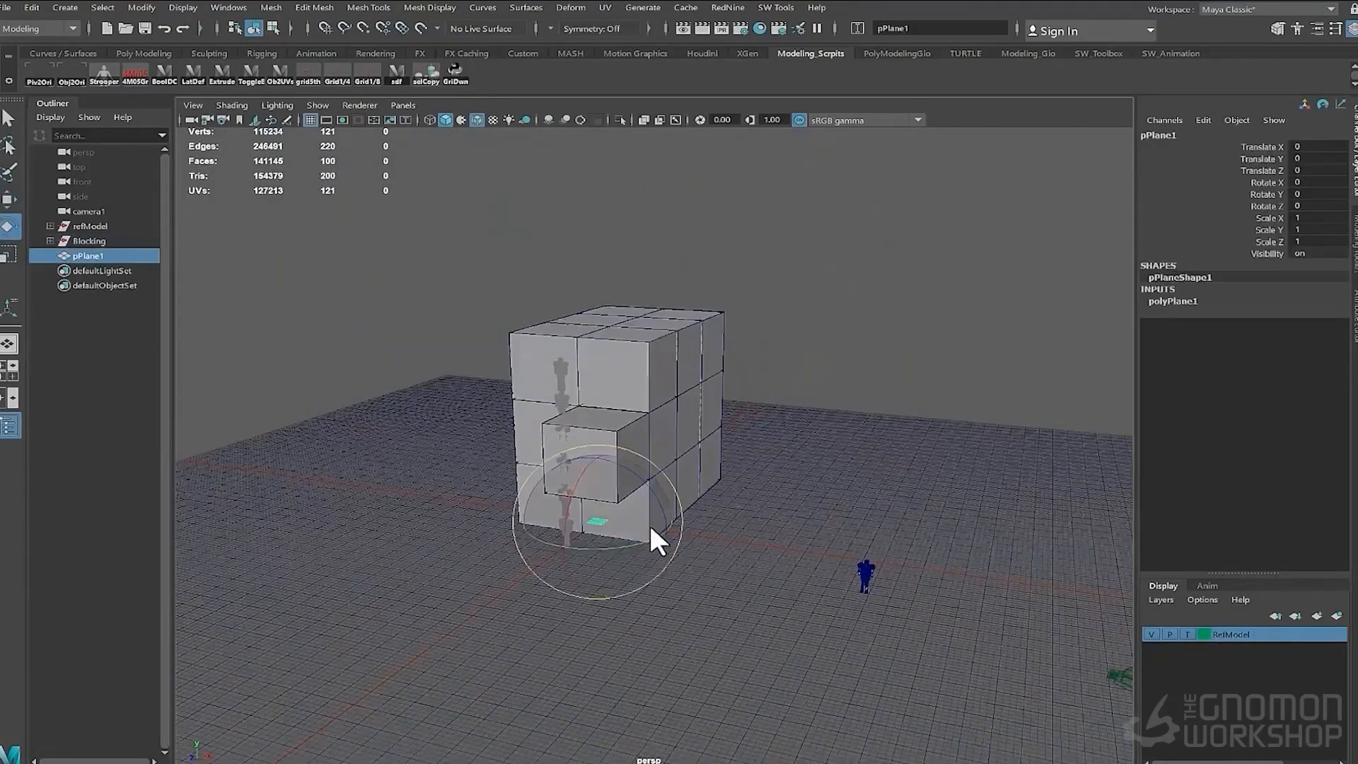
click(1172, 302)
drag(1309, 336, 1320, 348)
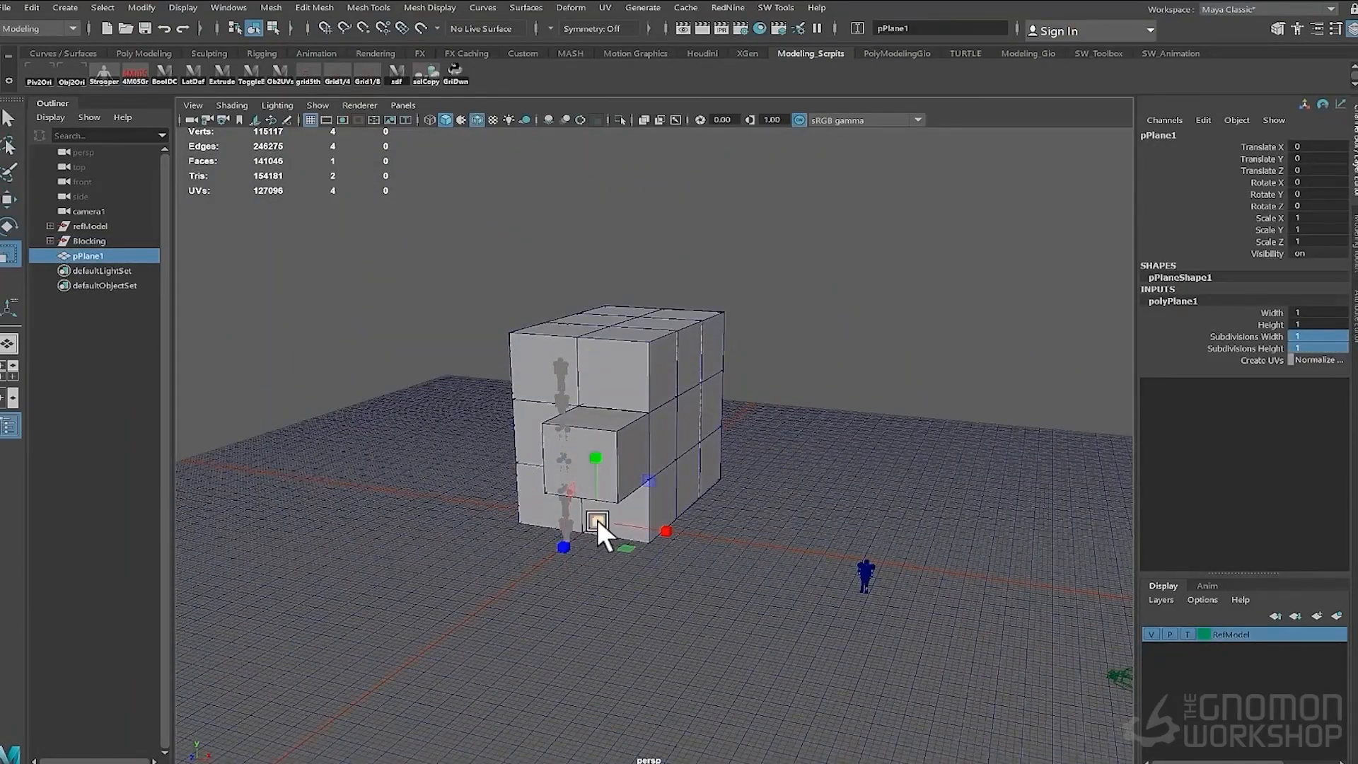
Scale the plane uniformly to about 24.08 and move it beside the blocking at Translate X 16.25
drag(597, 522, 941, 512)
key(w)
drag(698, 530, 984, 527)
alt+middle_drag(858, 549, 517, 550)
Assign a Blinn material to the plane with the house sketch as its color file texture, and display textures
right_click(480, 528)
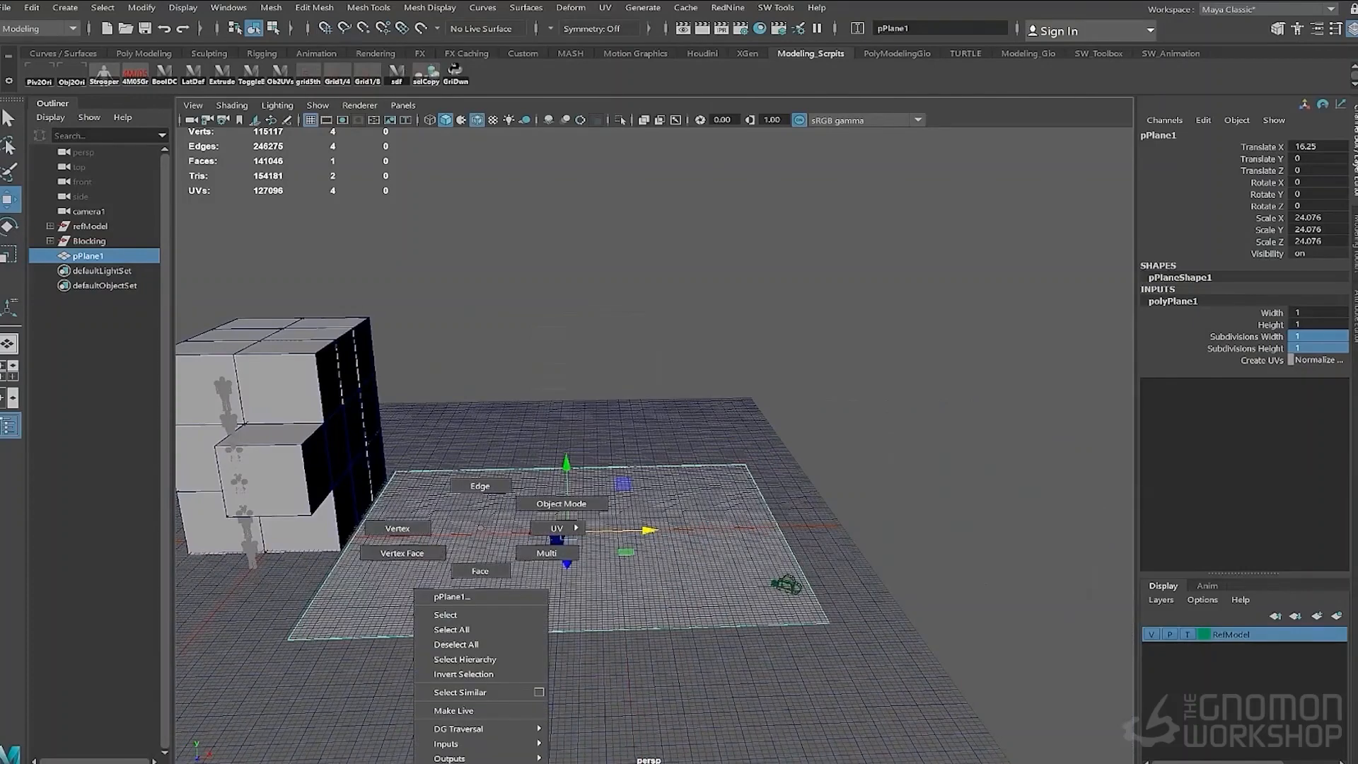
key(ctrl+a)
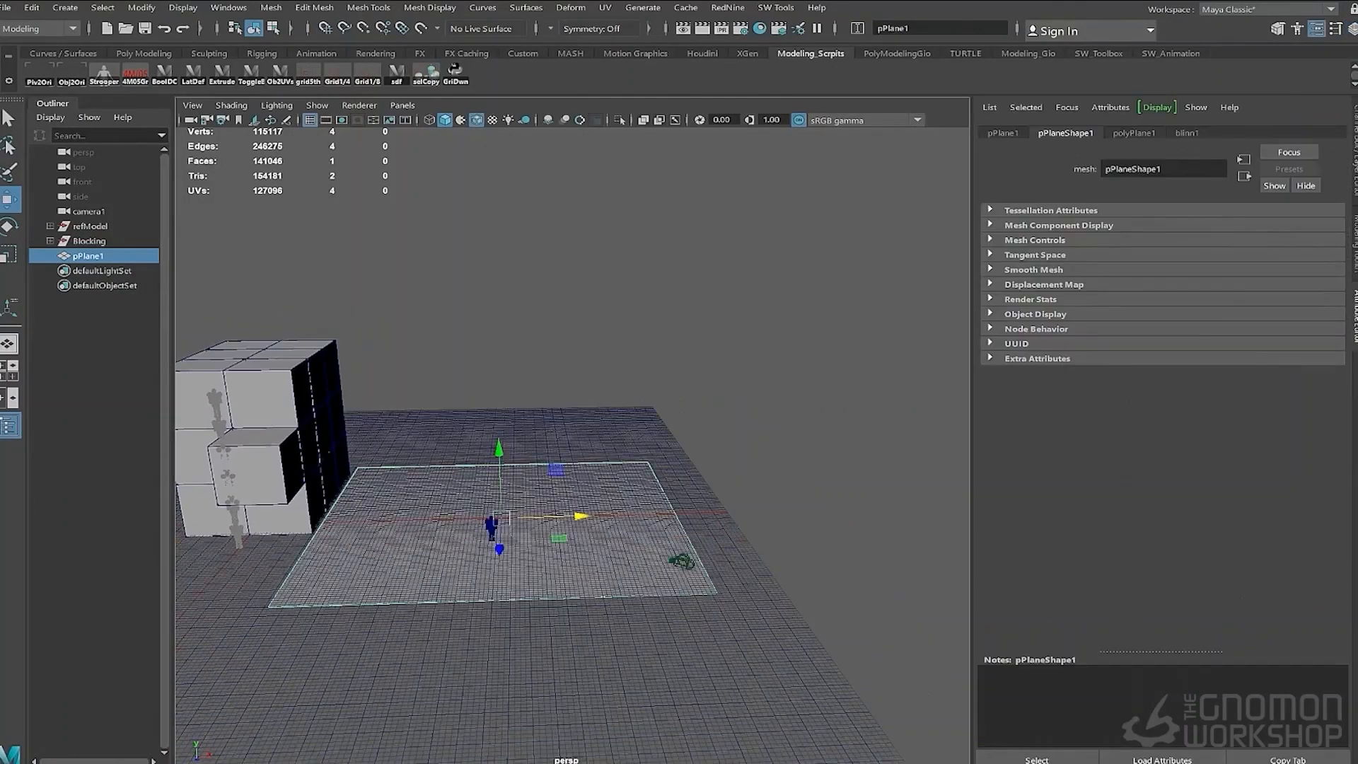
key(ctrl+a)
click(1327, 291)
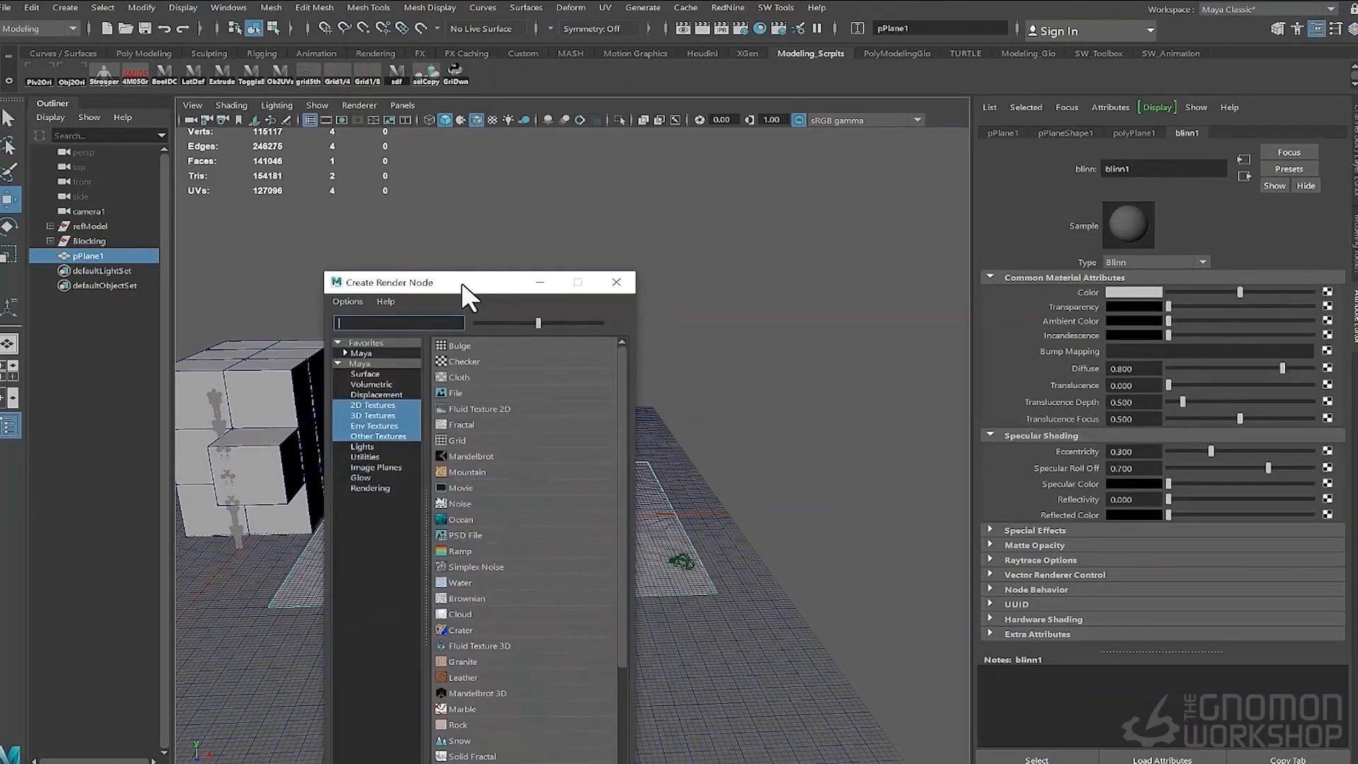
click(342, 312)
click(1330, 327)
key(Escape)
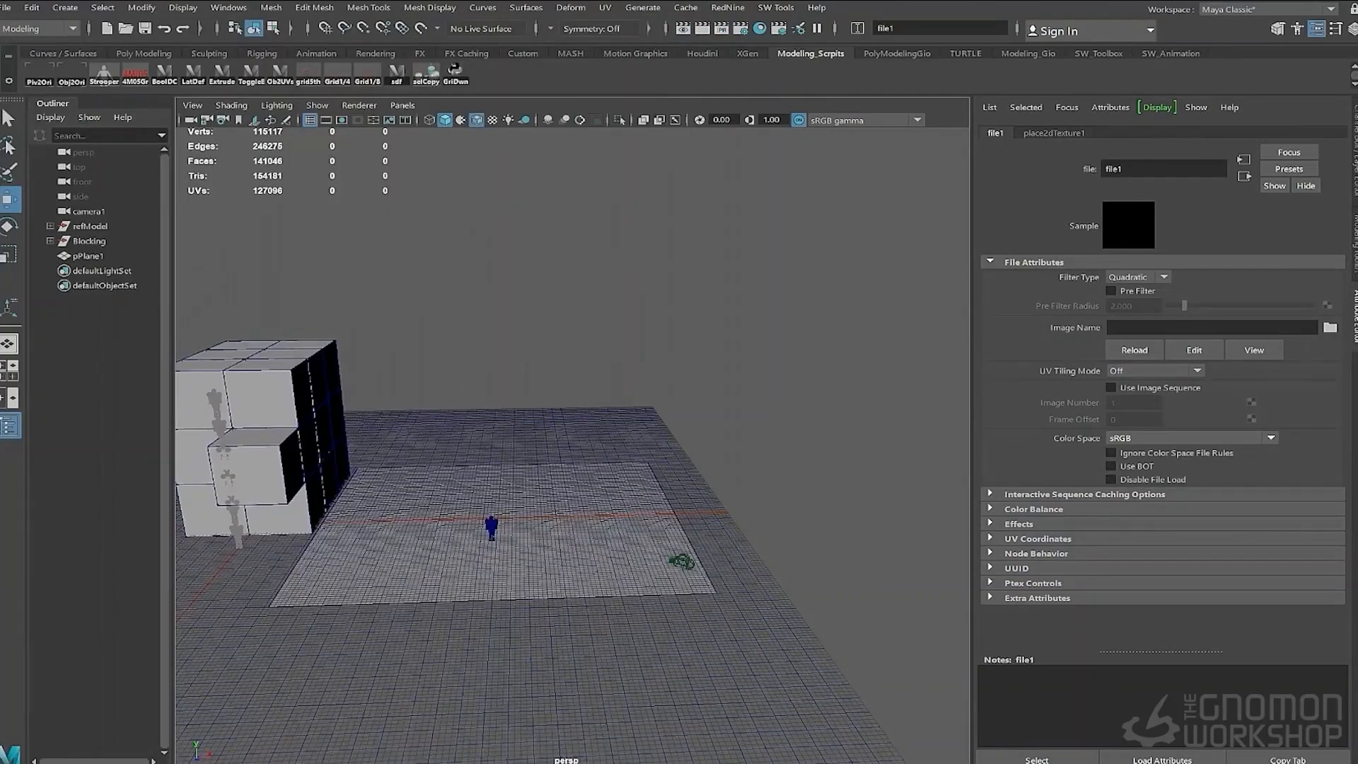
click(492, 119)
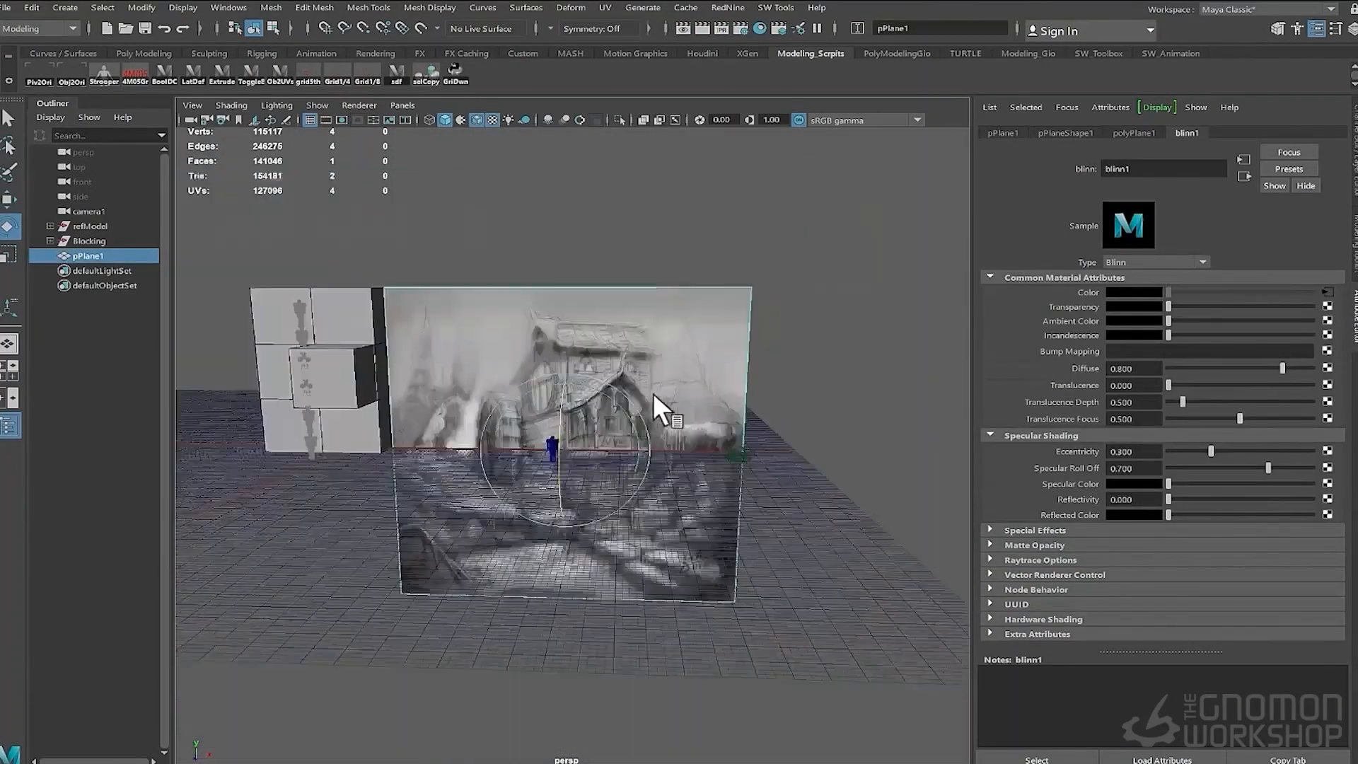
Raise the upright sketch plane above the ground and switch to the front view
alt+drag(652, 393, 570, 295)
key(w)
key(q)
key(space)
drag(658, 341, 656, 374)
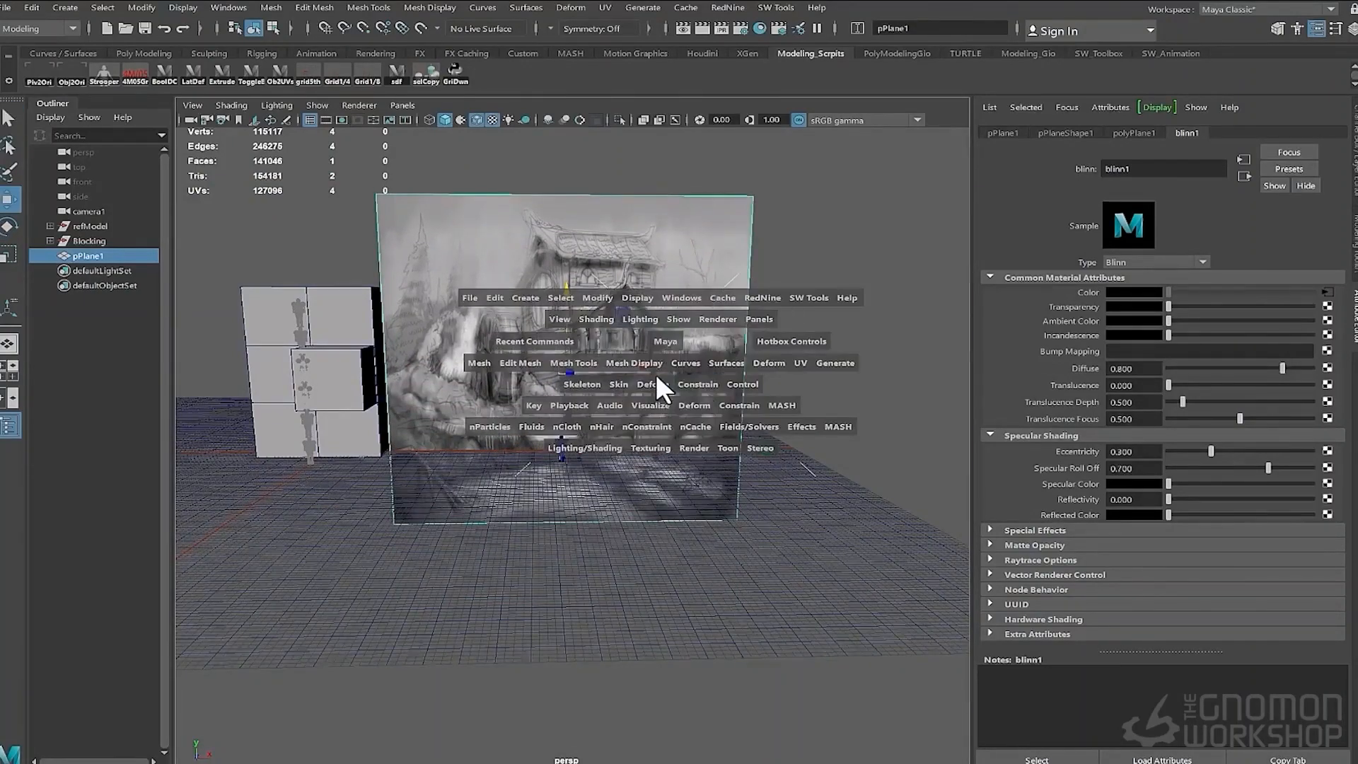
Snap the sketch plane's pivot down to ground level and scale down its height
alt+middle_drag(552, 388, 346, 403)
scroll(347, 403, down, 1)
key(d)
key(x)
drag(598, 359, 583, 426)
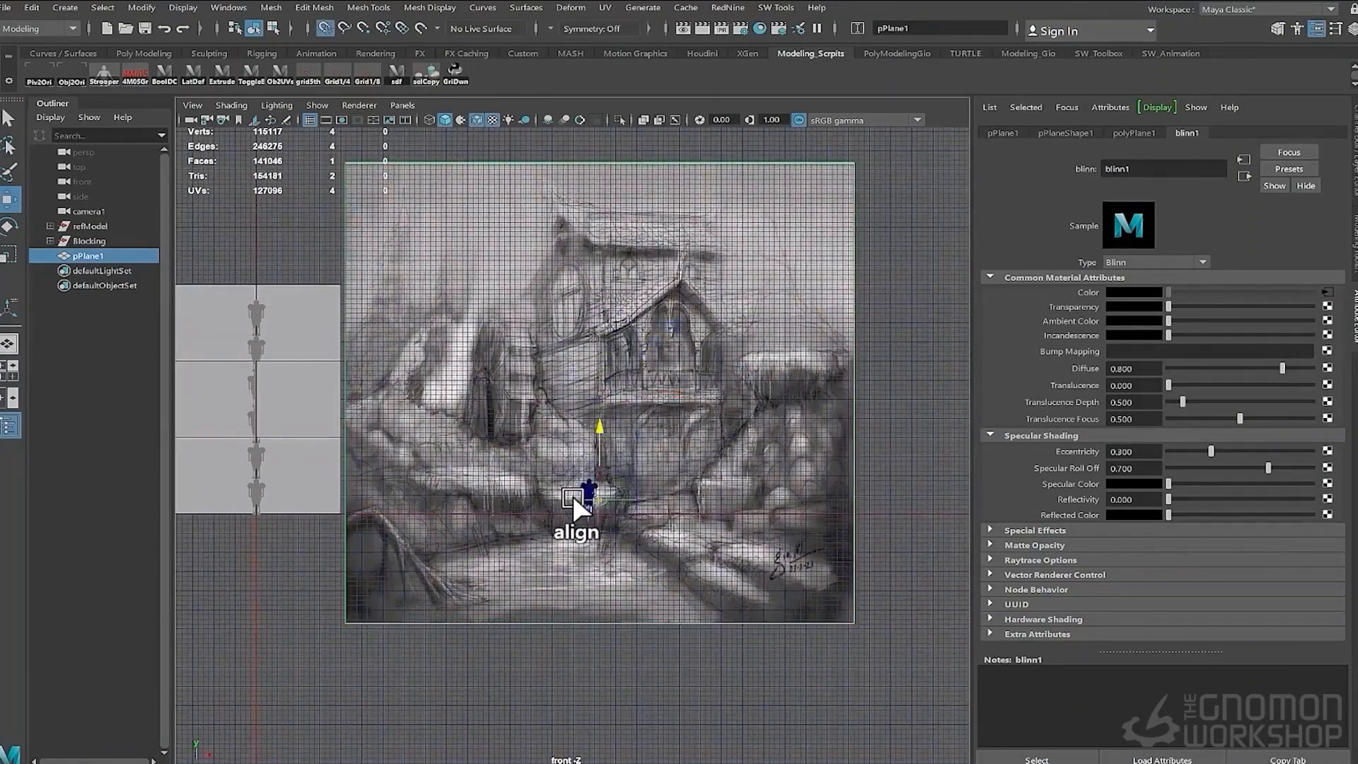
drag(600, 566, 601, 548)
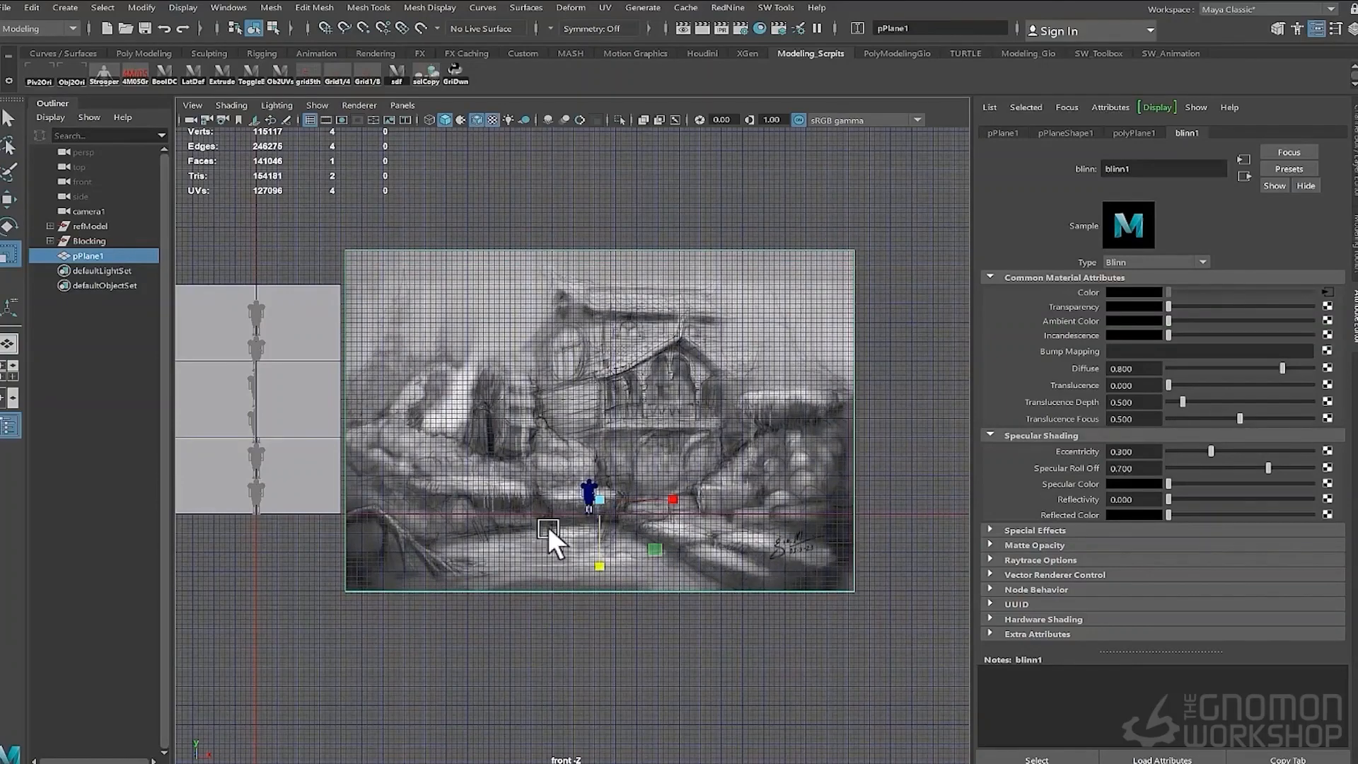
Move the sketch plane behind the cube tower and compare the drawn house with the cubes and scale figures
alt+middle_drag(466, 503, 539, 486)
drag(746, 479, 554, 466)
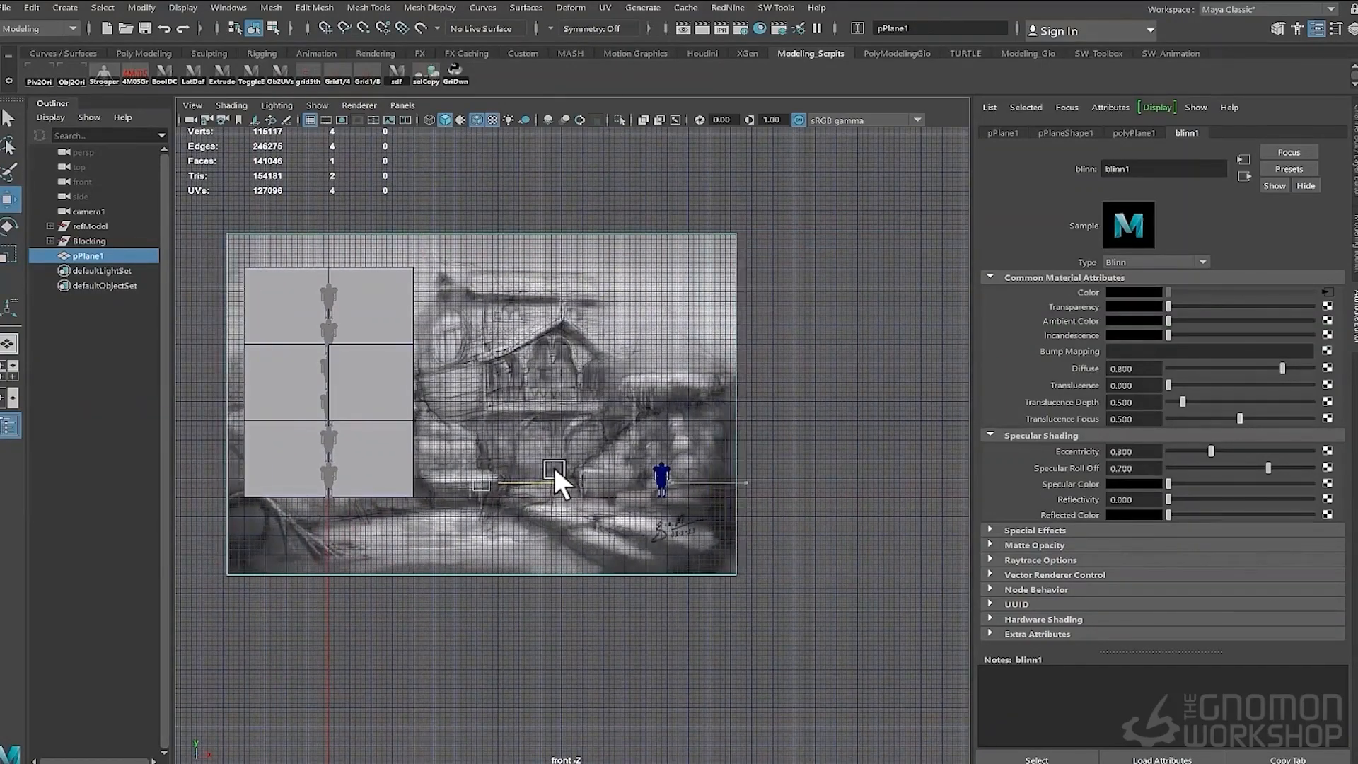
alt+right_drag(415, 448, 522, 457)
alt+middle_drag(509, 188, 529, 325)
alt+right_drag(529, 326, 448, 330)
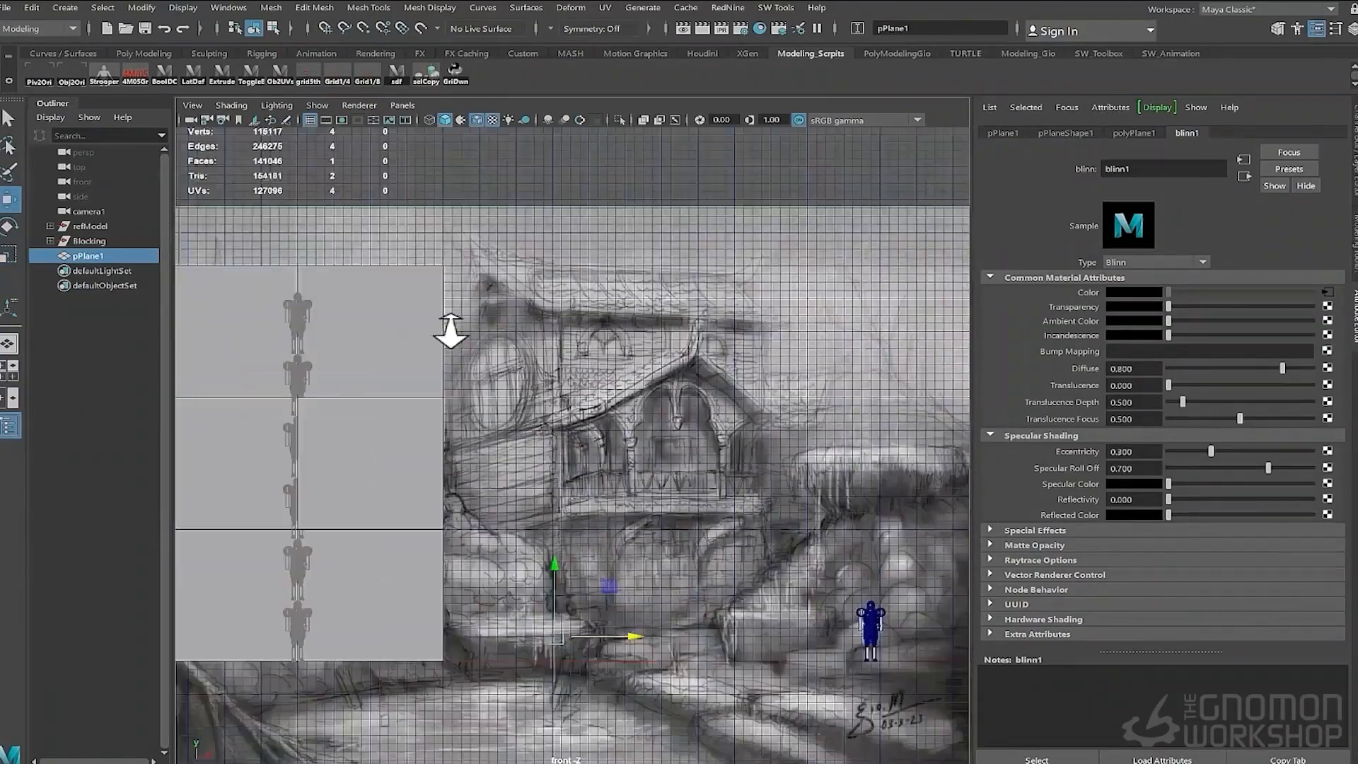
click(416, 425)
alt+middle_drag(370, 580, 352, 536)
click(679, 484)
alt+right_drag(700, 470, 610, 468)
Stretch the sketch plane's height and width against the cubes, and move it sideways clear of the tower
drag(546, 593, 544, 613)
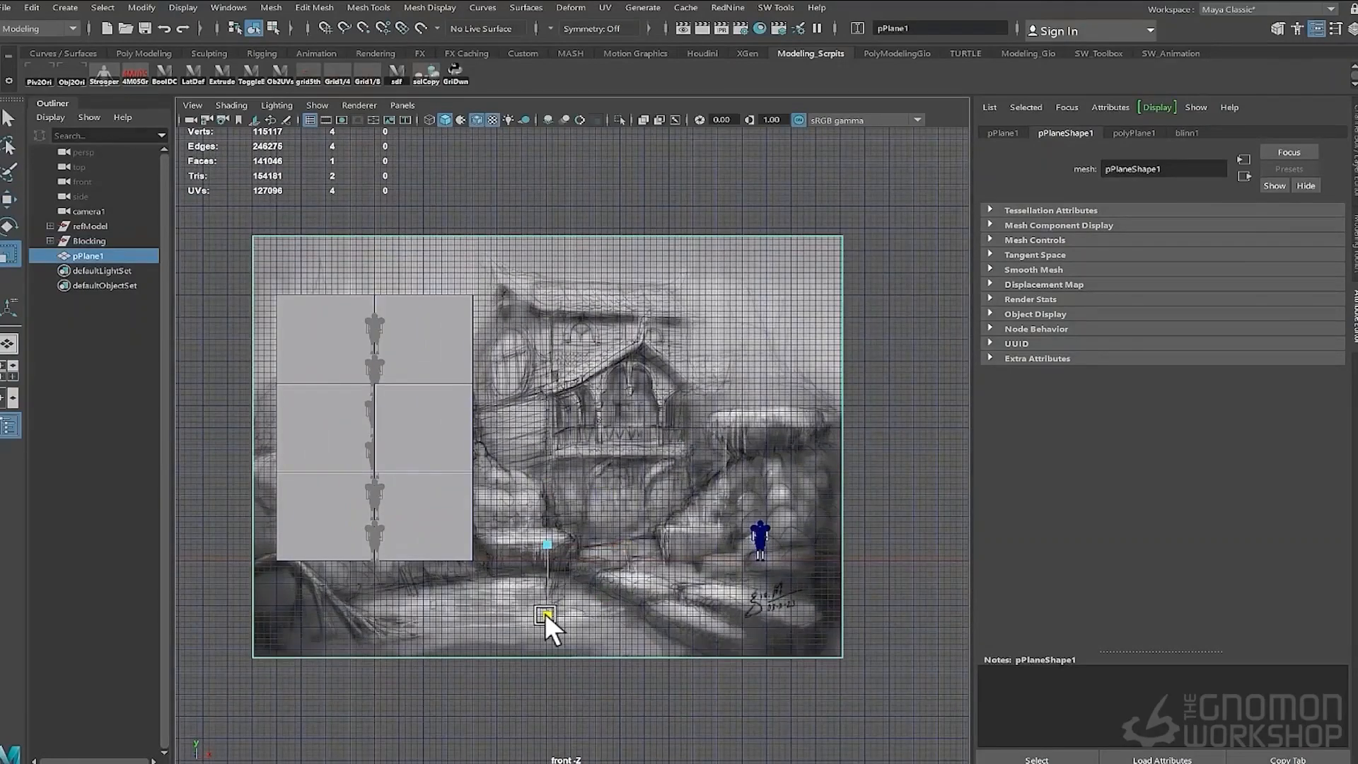
drag(619, 543, 638, 545)
alt+right_drag(710, 484, 639, 476)
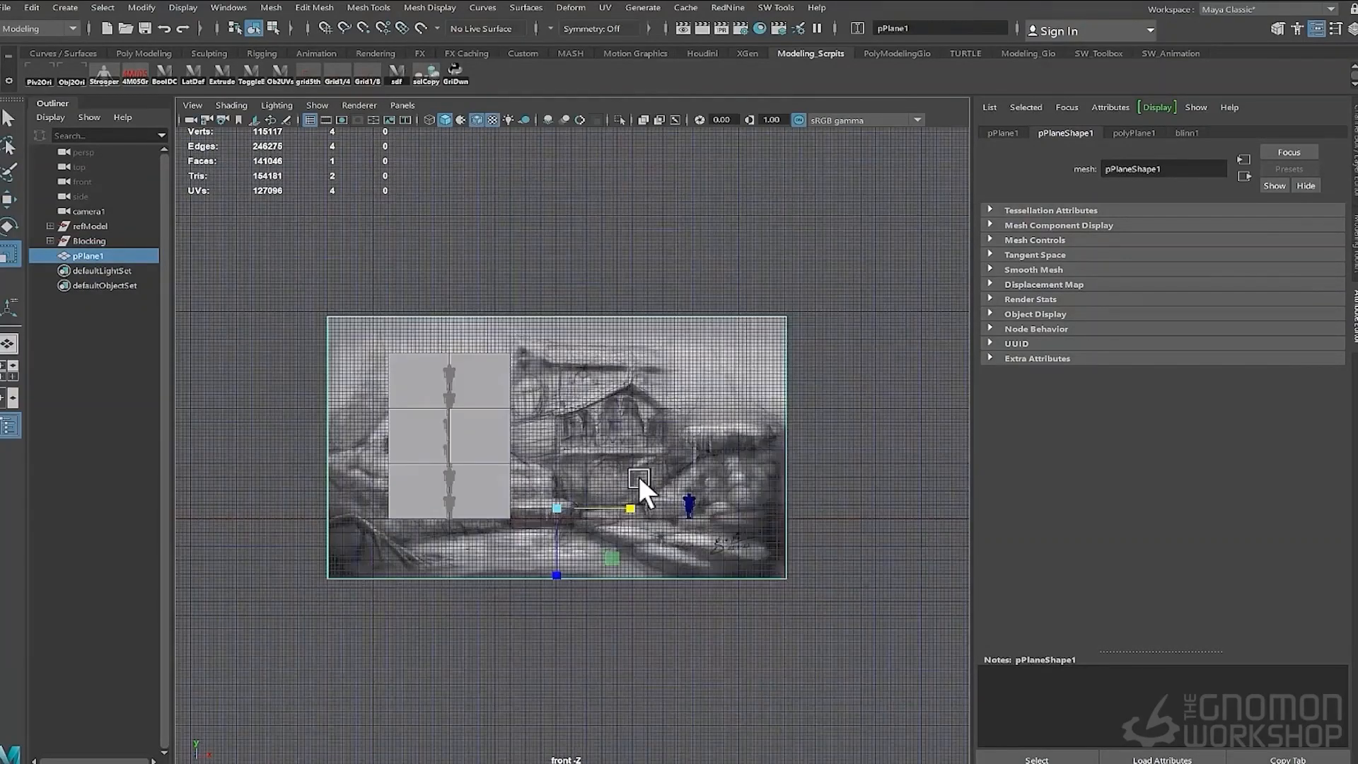
alt+right_drag(495, 379, 563, 380)
alt+right_drag(693, 405, 627, 404)
key(w)
drag(630, 510, 1065, 482)
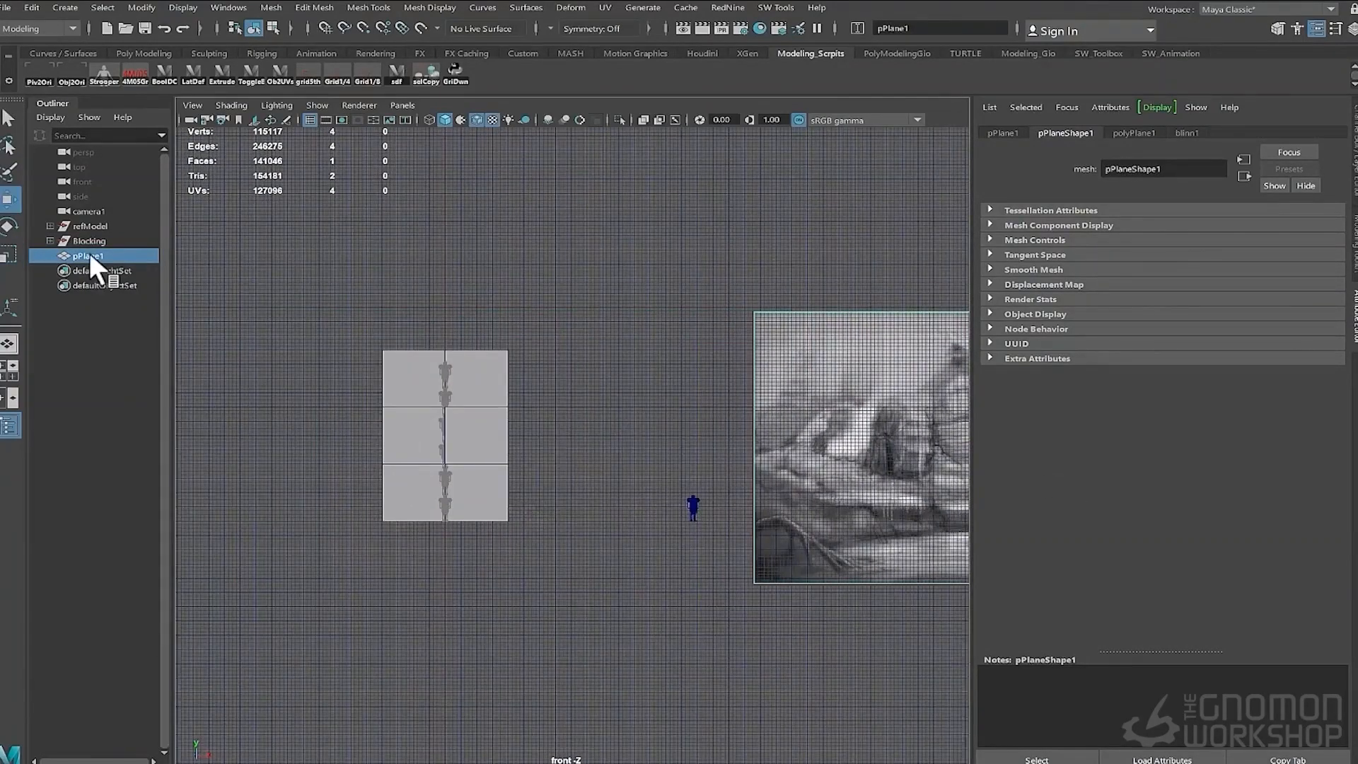
Rename the sketch plane Ref1 and place it in a group named refs
double_click(89, 255)
text(Ref1)
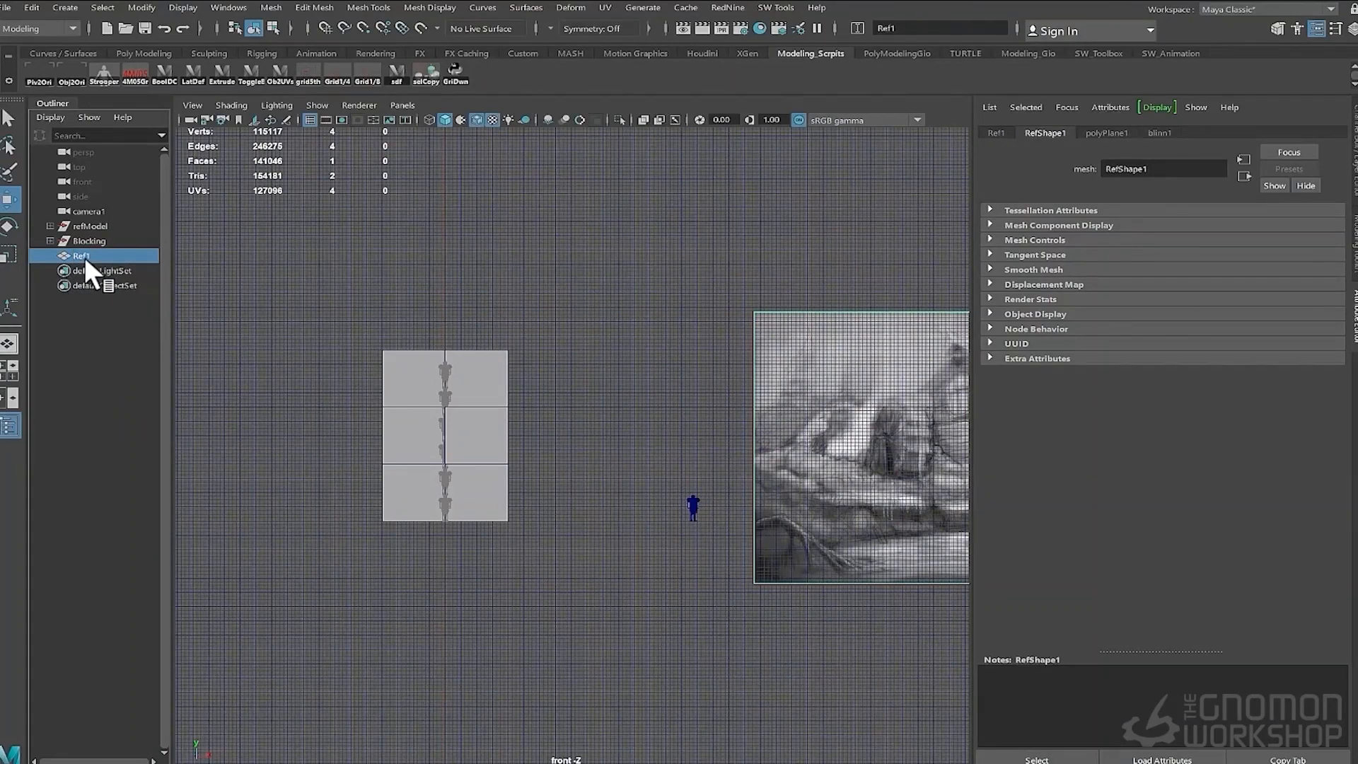
key(Return)
alt+right_drag(531, 397, 578, 400)
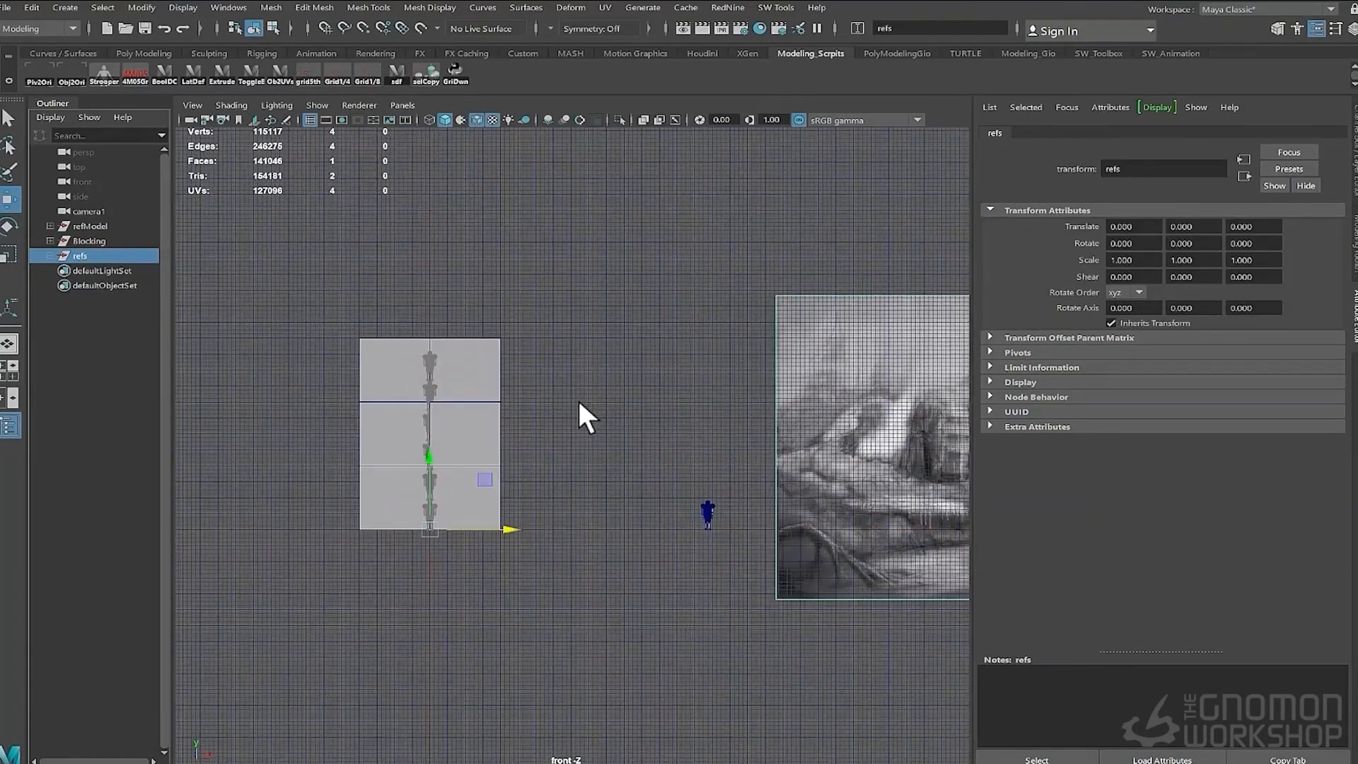
alt+middle_drag(600, 379, 452, 355)
Return to the perspective view and hide the refs group
key(space)
drag(452, 354, 453, 315)
alt+right_drag(529, 443, 635, 414)
alt+drag(635, 415, 728, 409)
scroll(677, 403, down, 3)
scroll(304, 431, up, 4)
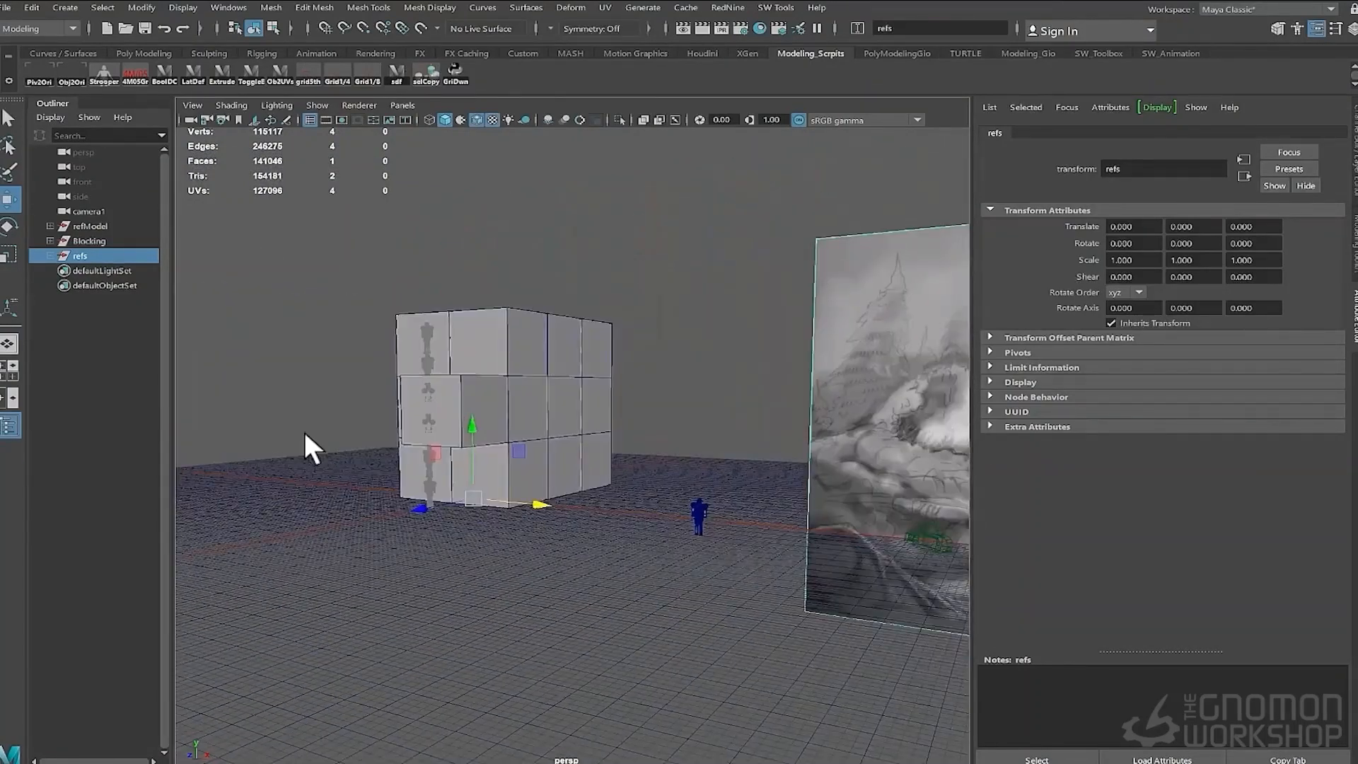
click(426, 410)
alt+drag(523, 405, 443, 399)
scroll(673, 413, down, 4)
alt+drag(673, 413, 736, 403)
click(698, 393)
click(80, 256)
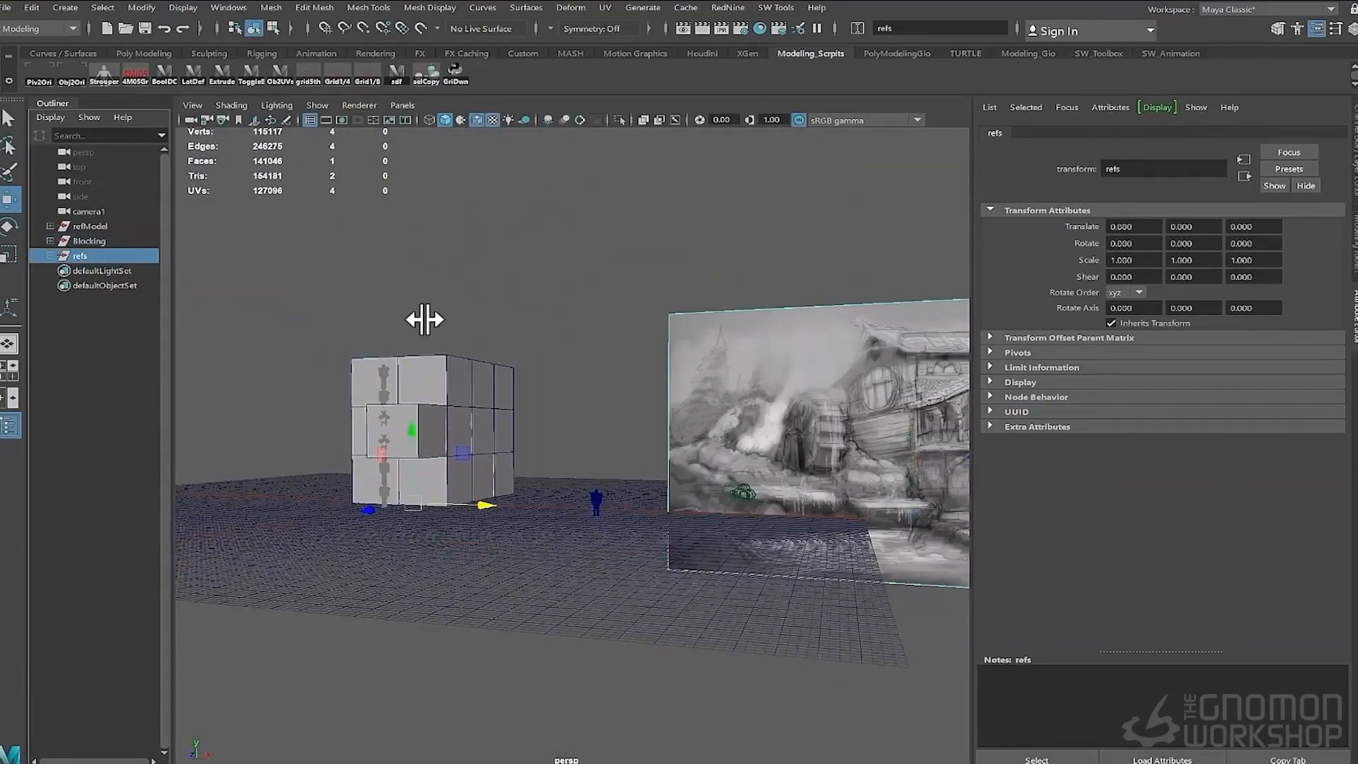
key(ctrl+h)
Select the projecting cube's front face and snap it back toward the tower in the side view
scroll(384, 413, up, 5)
alt+drag(580, 410, 484, 405)
right_drag(484, 404, 483, 463)
click(473, 413)
alt+drag(594, 410, 404, 397)
key(space)
scroll(502, 402, down, 3)
alt+middle_drag(466, 375, 541, 516)
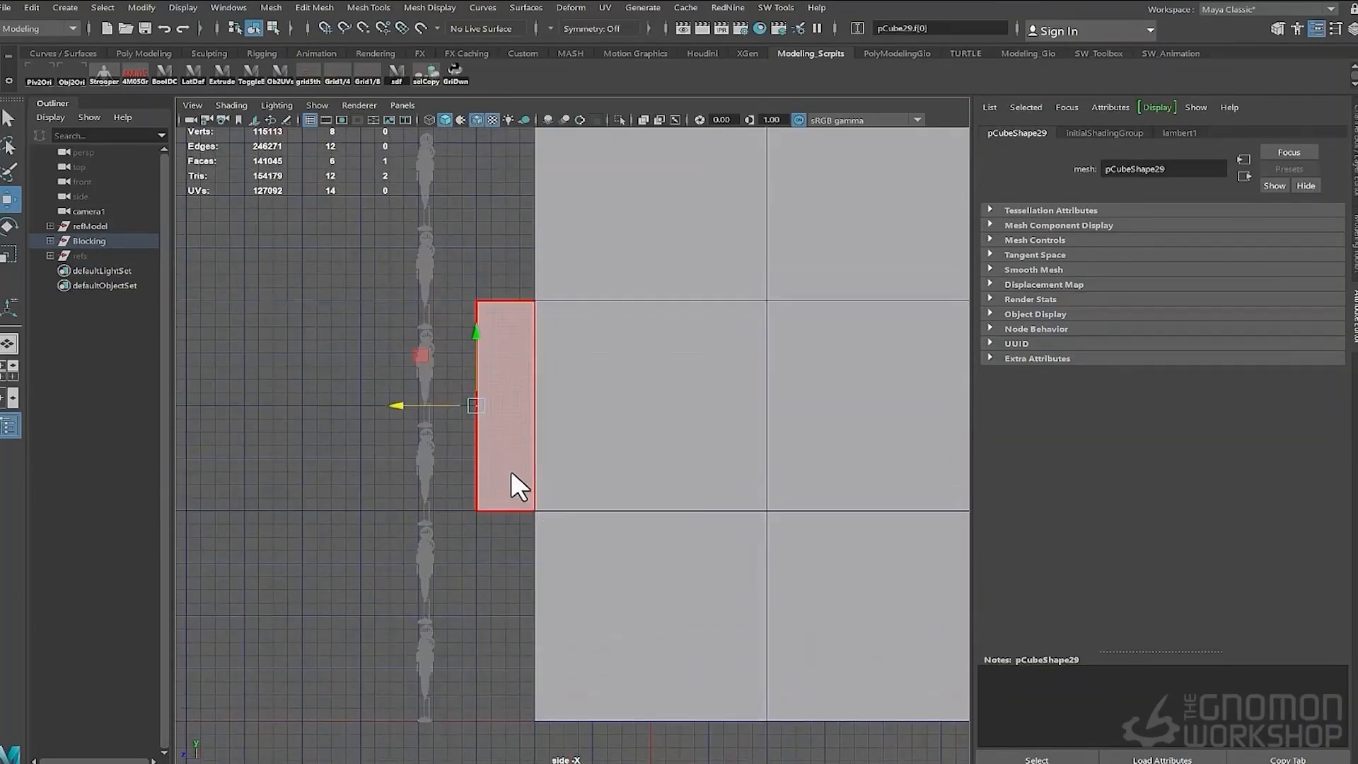
scroll(545, 474, down, 3)
alt+middle_drag(689, 391, 651, 385)
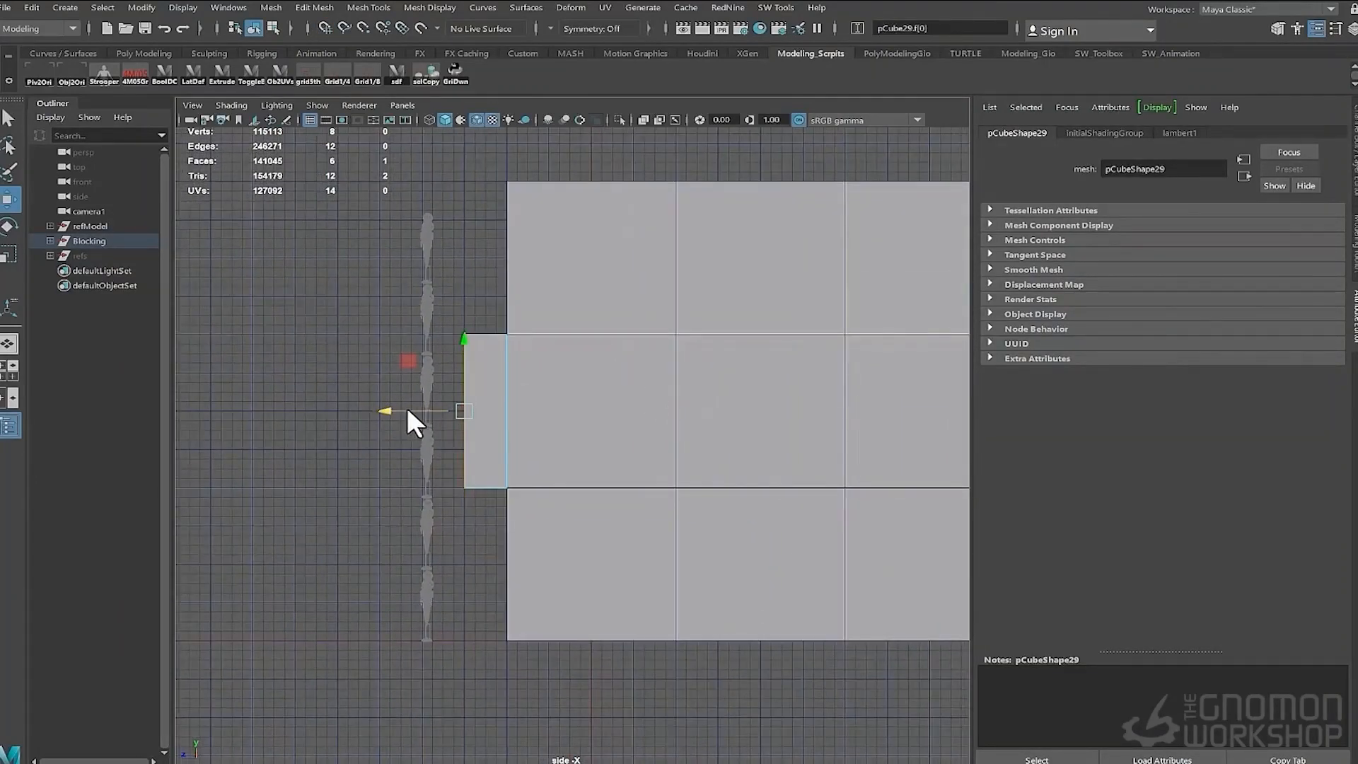
key(x)
drag(406, 407, 419, 403)
Try duplicating the projecting cube in the perspective view, and undo the last changes
key(space)
right_drag(531, 370, 573, 378)
alt+drag(572, 375, 529, 307)
key(ctrl+d)
key(x)
alt+drag(552, 329, 567, 386)
key(ctrl+z)
key(ctrl+z)
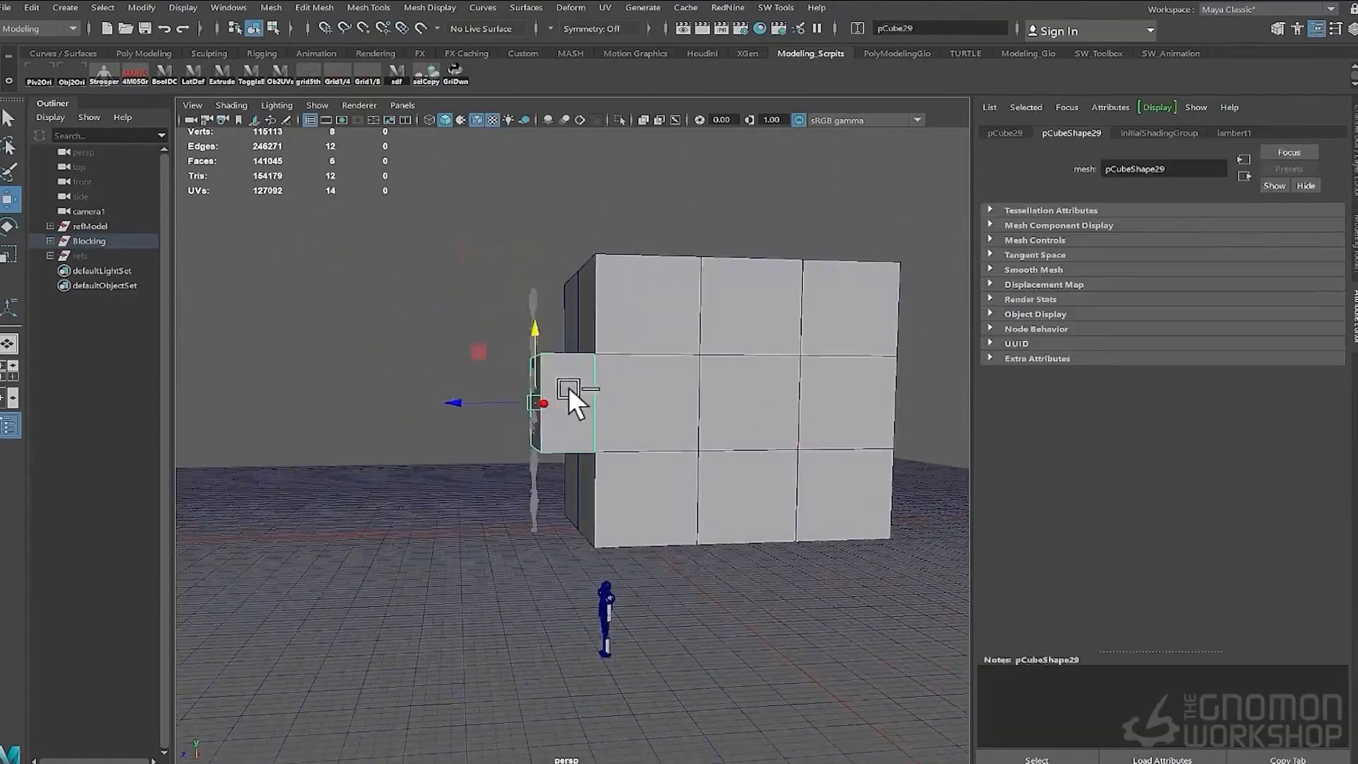
In the side view, snap the projecting cube's front vertices back toward the tower, and return to object mode in perspective
key(space)
drag(266, 273, 448, 545)
key(space)
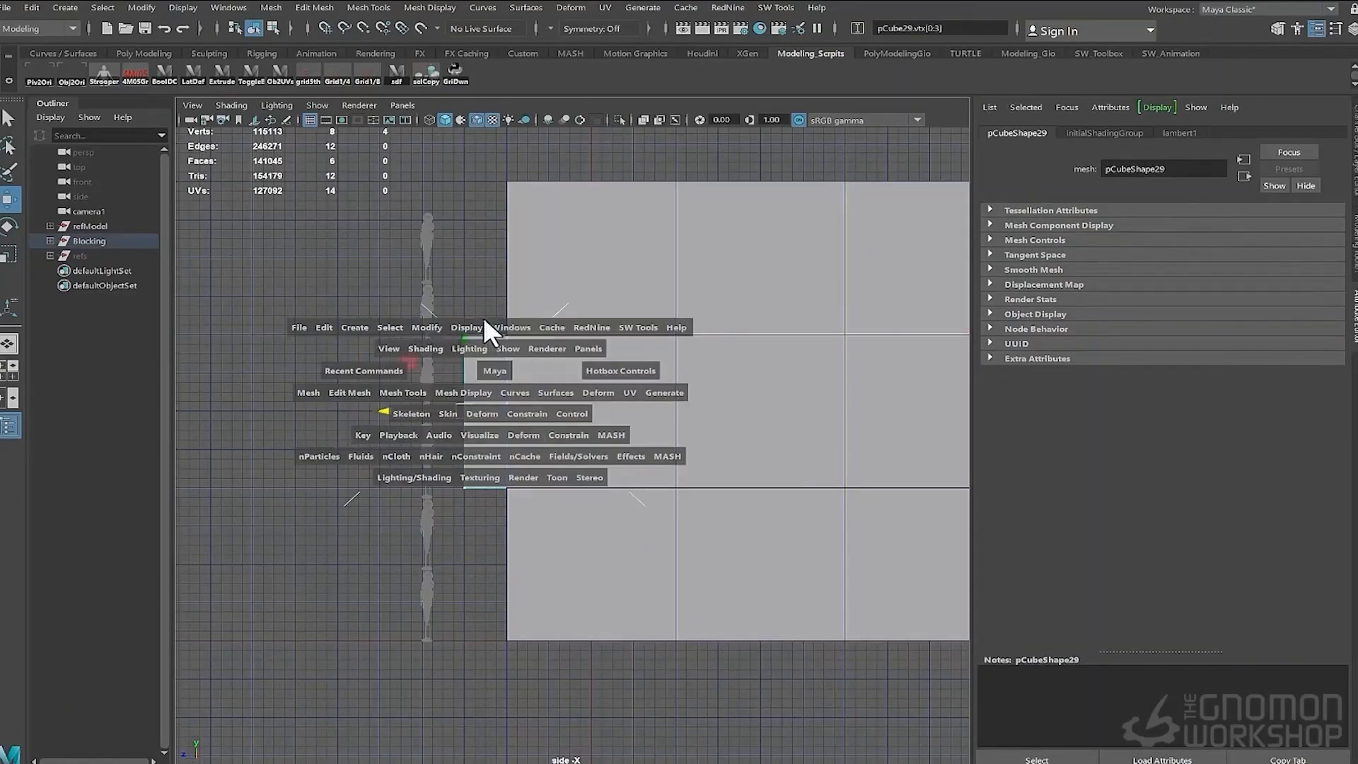
right_drag(511, 396, 627, 352)
alt+drag(627, 352, 570, 392)
Duplicate the projecting cube across the neighboring column, and duplicate the pair up to the third level
key(ctrl+d)
drag(392, 397, 388, 397)
alt+drag(467, 445, 516, 446)
shift+click(499, 408)
key(ctrl+d)
key(x)
drag(503, 328, 502, 290)
Duplicate the ground-level front cube at Translate X 2 and stack the copy on top of the tower
alt+drag(615, 407, 558, 546)
click(494, 541)
key(ctrl+d)
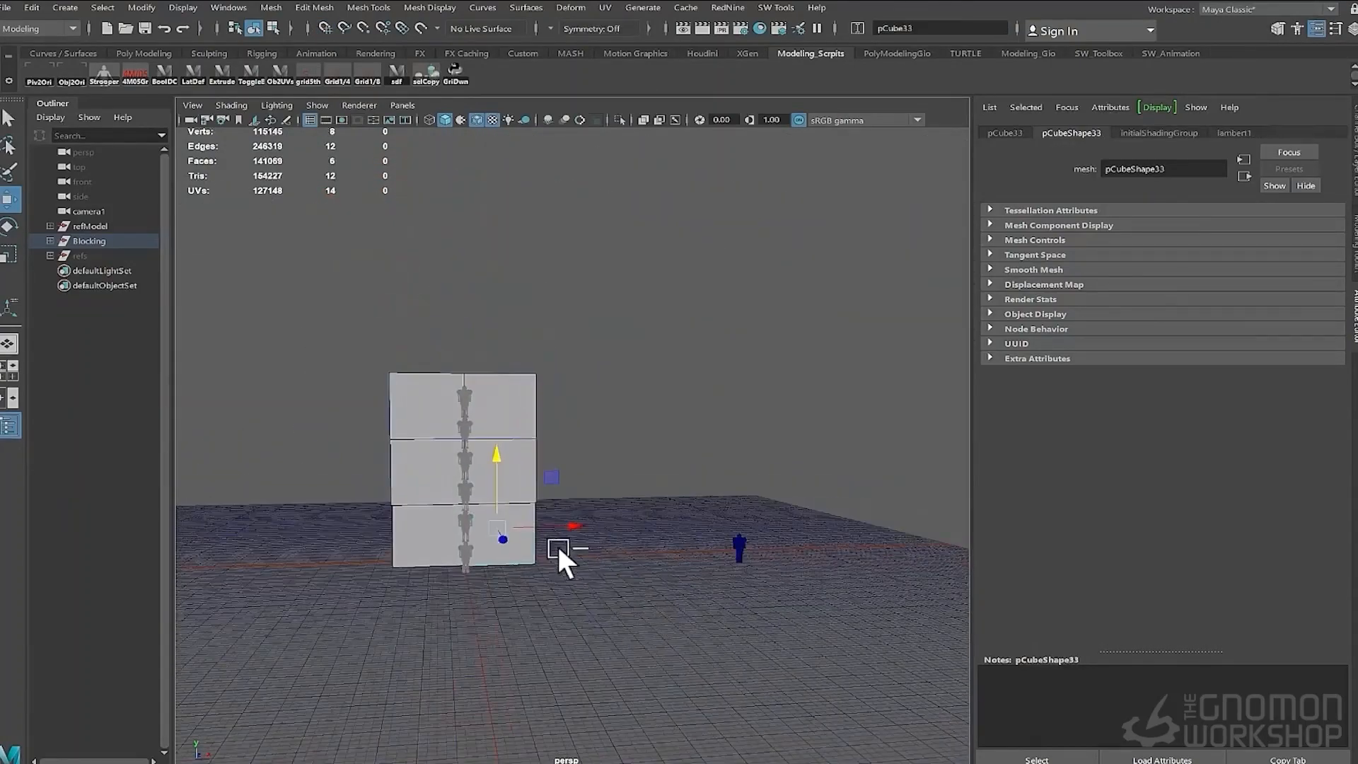
alt+drag(465, 339, 601, 368)
In the front view, snap the rooftop cube's upper outer vertices down to the tower's top to form a roof slope
right_drag(613, 342, 563, 336)
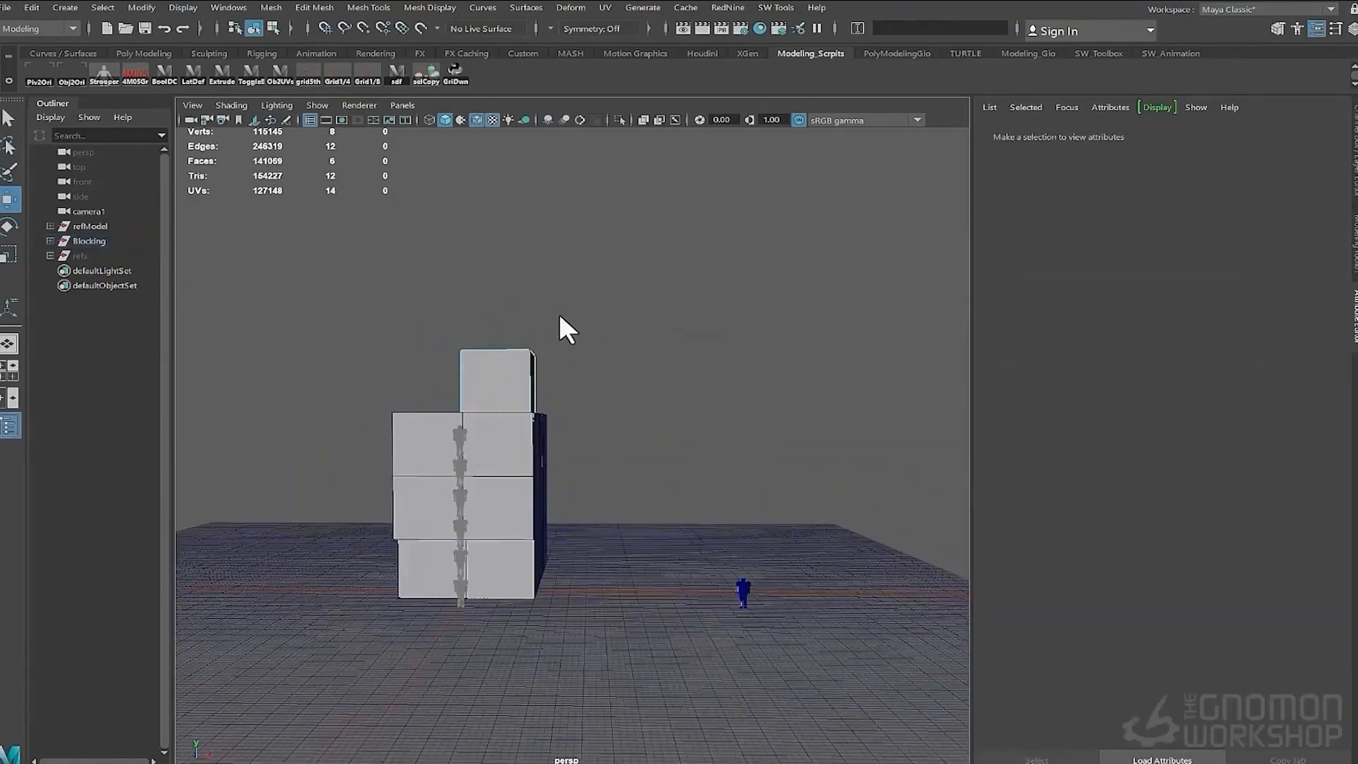
key(space)
drag(556, 326, 555, 368)
alt+middle_drag(373, 258, 495, 364)
scroll(488, 354, up, 4)
drag(452, 283, 399, 336)
middle_drag(414, 255, 393, 408)
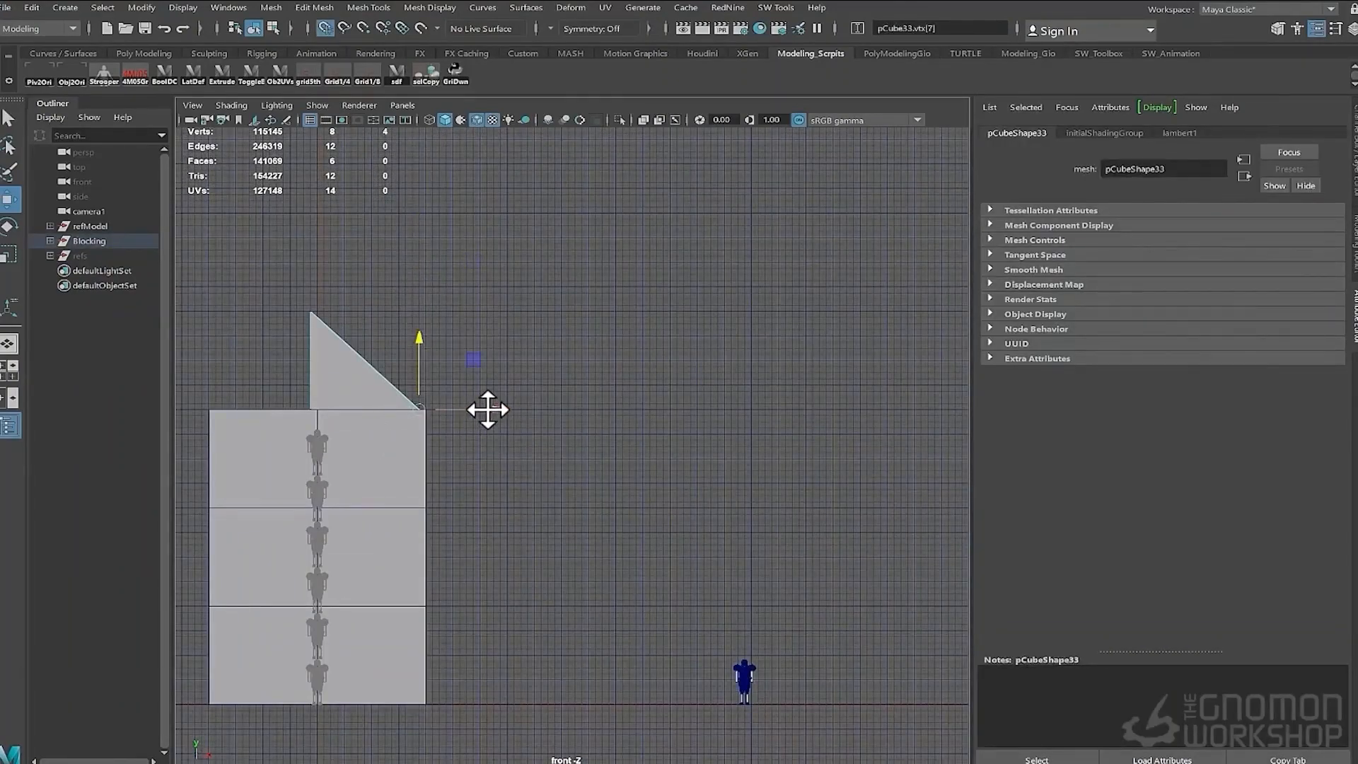
In the front view, snap the roof wedge's ridge to the tower's center line and extend its eave past the side wall
drag(487, 410, 427, 379)
scroll(527, 418, up, 4)
scroll(427, 382, down, 4)
alt+middle_drag(332, 400, 495, 396)
drag(417, 263, 517, 476)
key(x)
mouse_move(534, 352)
mouse_down()
mouse_move(568, 350)
mouse_move(471, 350)
mouse_move(529, 339)
mouse_up()
In the side view, duplicate the roof wedge forward and snap the copy's front vertices back to form a shallow front overhang
key(space)
alt+drag(474, 412, 439, 392)
key(space)
drag(439, 392, 527, 390)
alt+middle_drag(537, 422, 503, 509)
drag(452, 201, 538, 363)
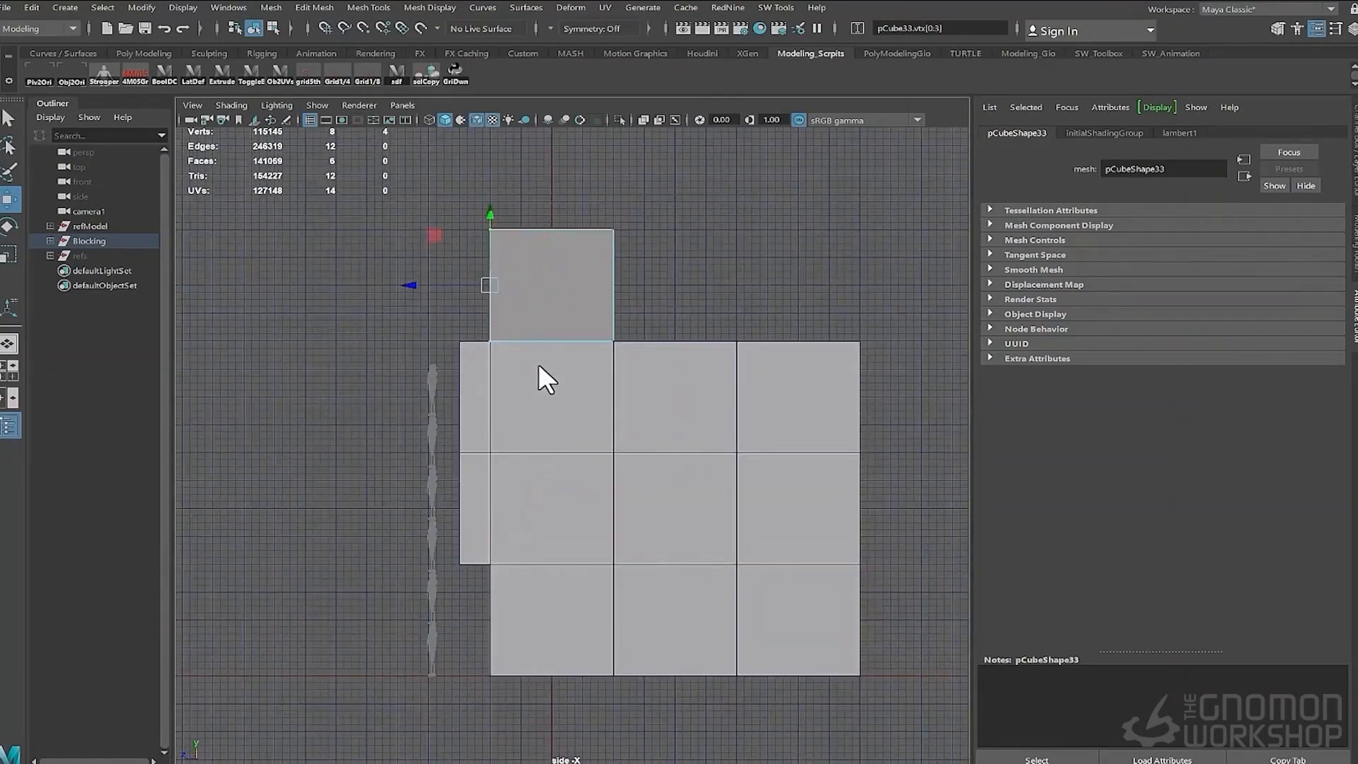
key(ctrl+d)
drag(470, 285, 427, 283)
key(F9)
drag(400, 360, 312, 222)
key(x)
drag(290, 285, 457, 286)
Duplicate the full-depth roof wedge backward over the remaining two tower columns
key(F8)
click(543, 303)
key(ctrl+d)
key(x)
middle_drag(543, 303, 674, 280)
key(shift+d)
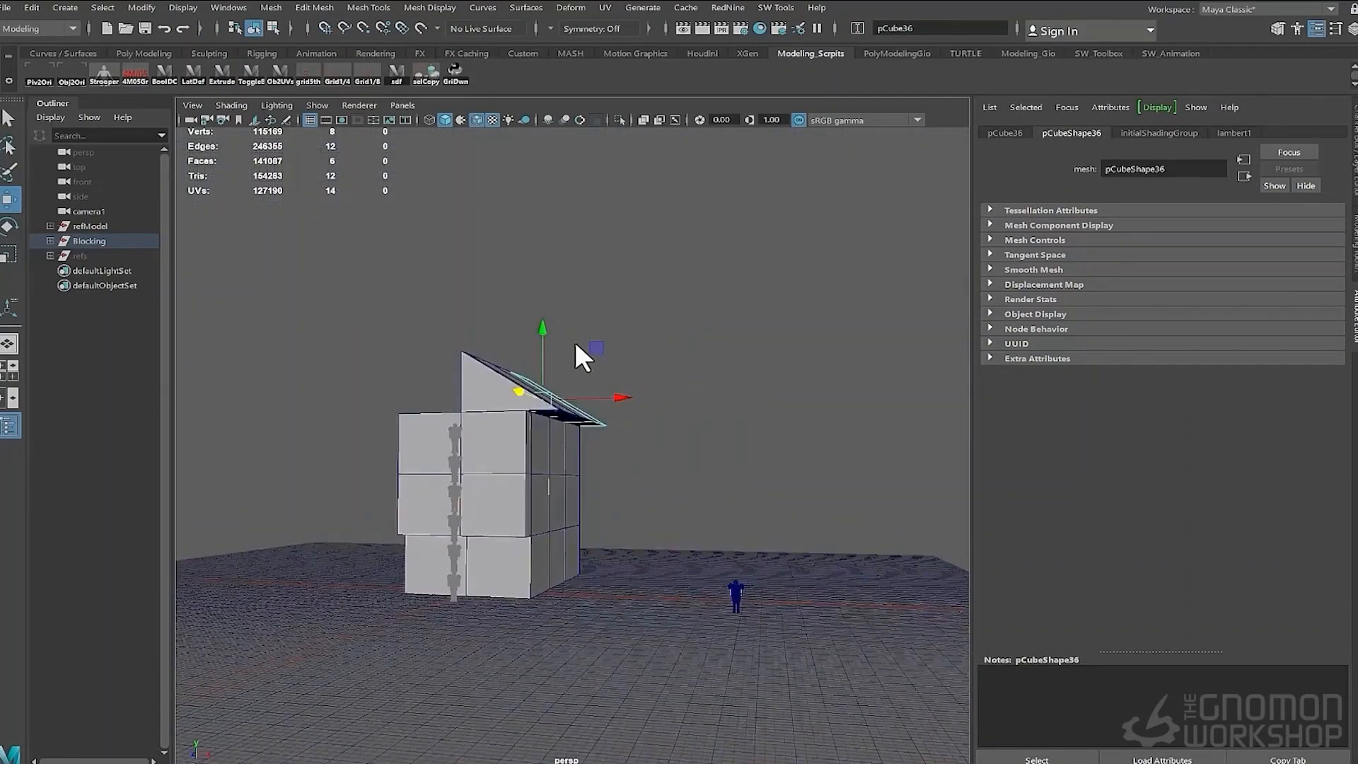
alt+drag(575, 342, 543, 375)
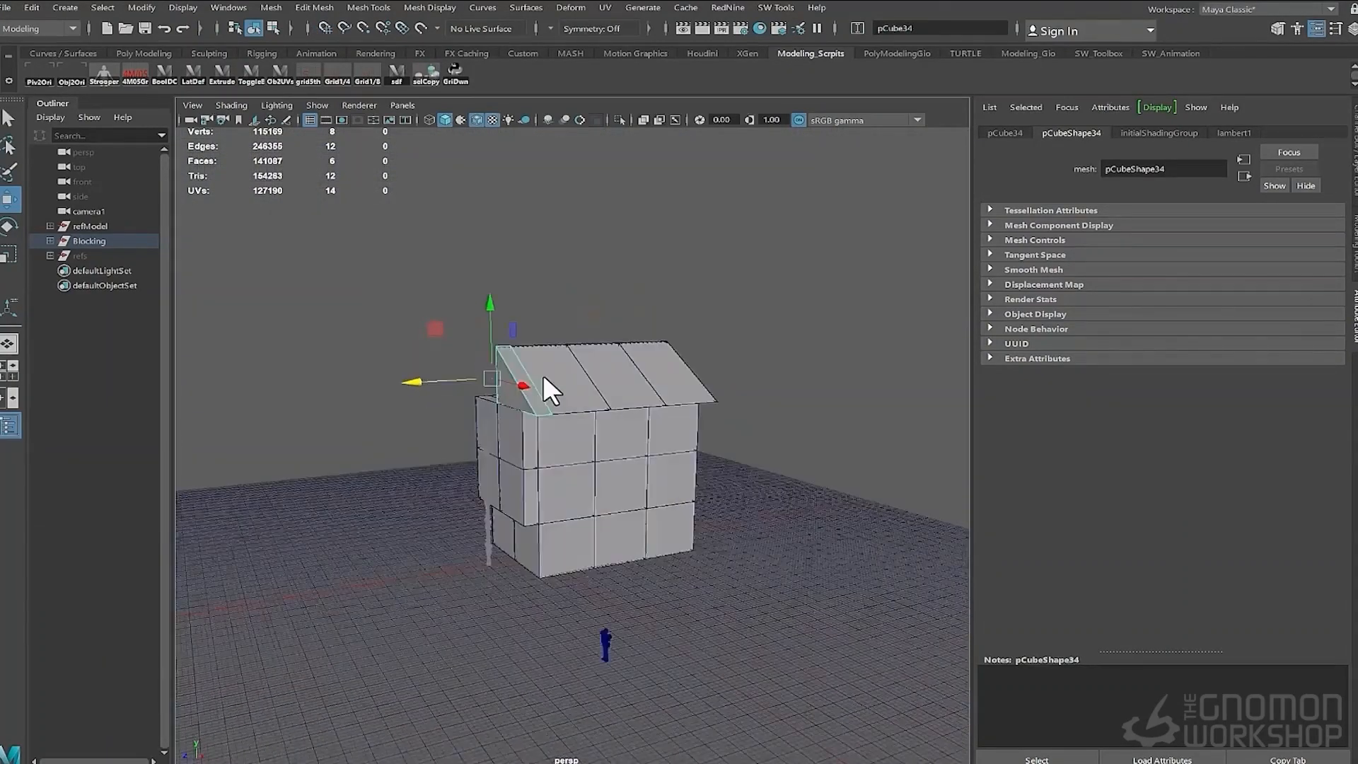
In the front view, duplicate the four roof wedges and roughly flip the copies toward the opposite side by scaling along X
mouse_move(543, 375)
alt+right_down()
mouse_move(628, 401)
mouse_move(543, 378)
alt+right_up()
drag(461, 346, 492, 372)
alt+drag(541, 379, 589, 397)
key(space)
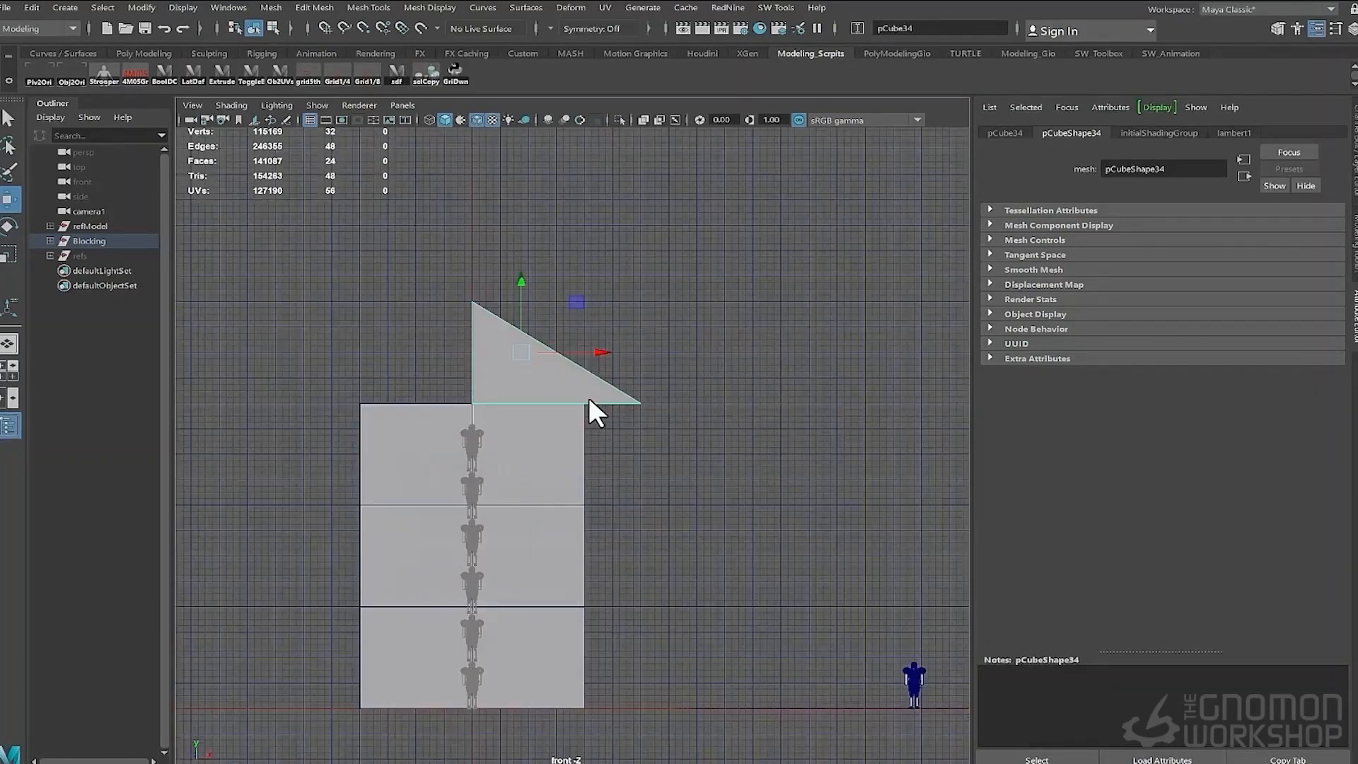
key(ctrl+d)
key(r)
drag(545, 353, 413, 343)
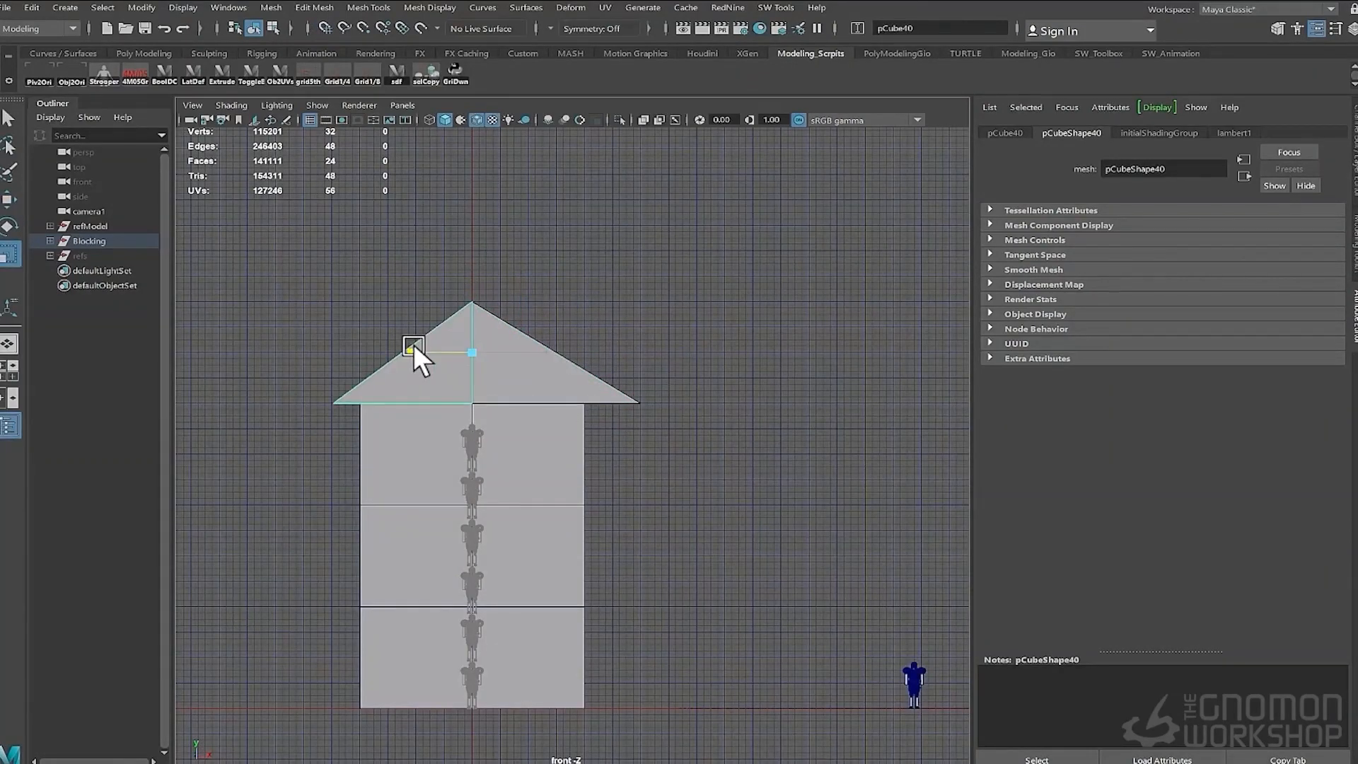
Undo the freehand flip and mirror the roof copies, with frozen transforms, by setting Scale X to -1
click(1317, 32)
click(1317, 218)
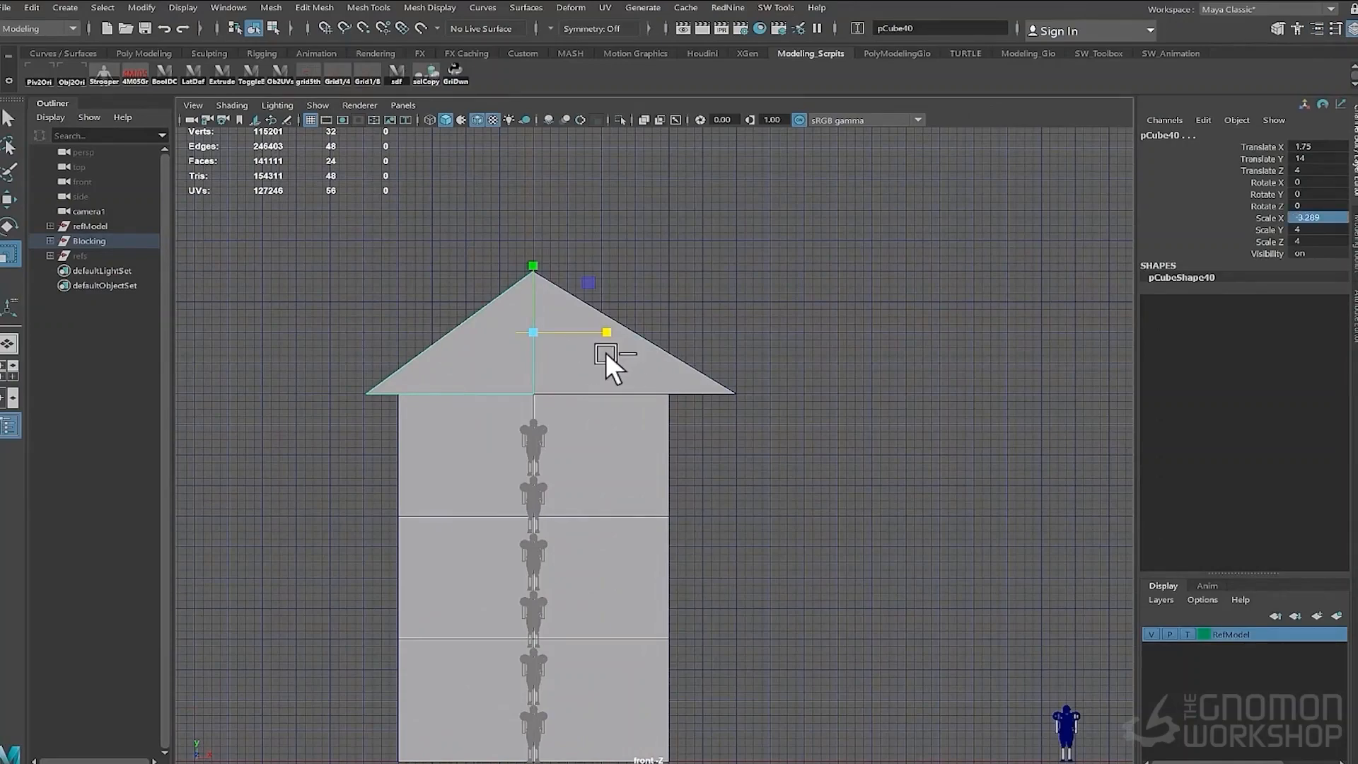
key(ctrl+z)
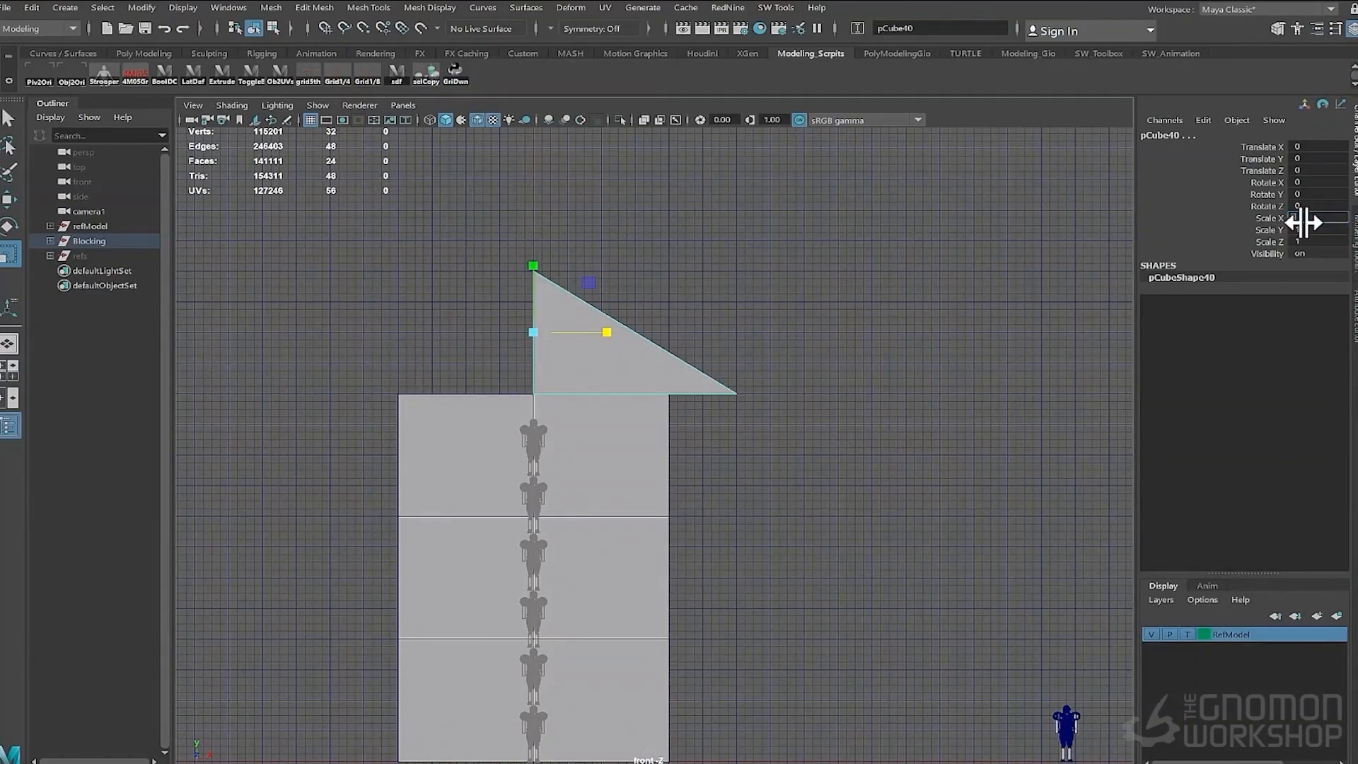
text(-1)
key(Return)
key(space)
drag(533, 367, 534, 345)
alt+drag(549, 358, 555, 419)
alt+right_drag(555, 418, 574, 440)
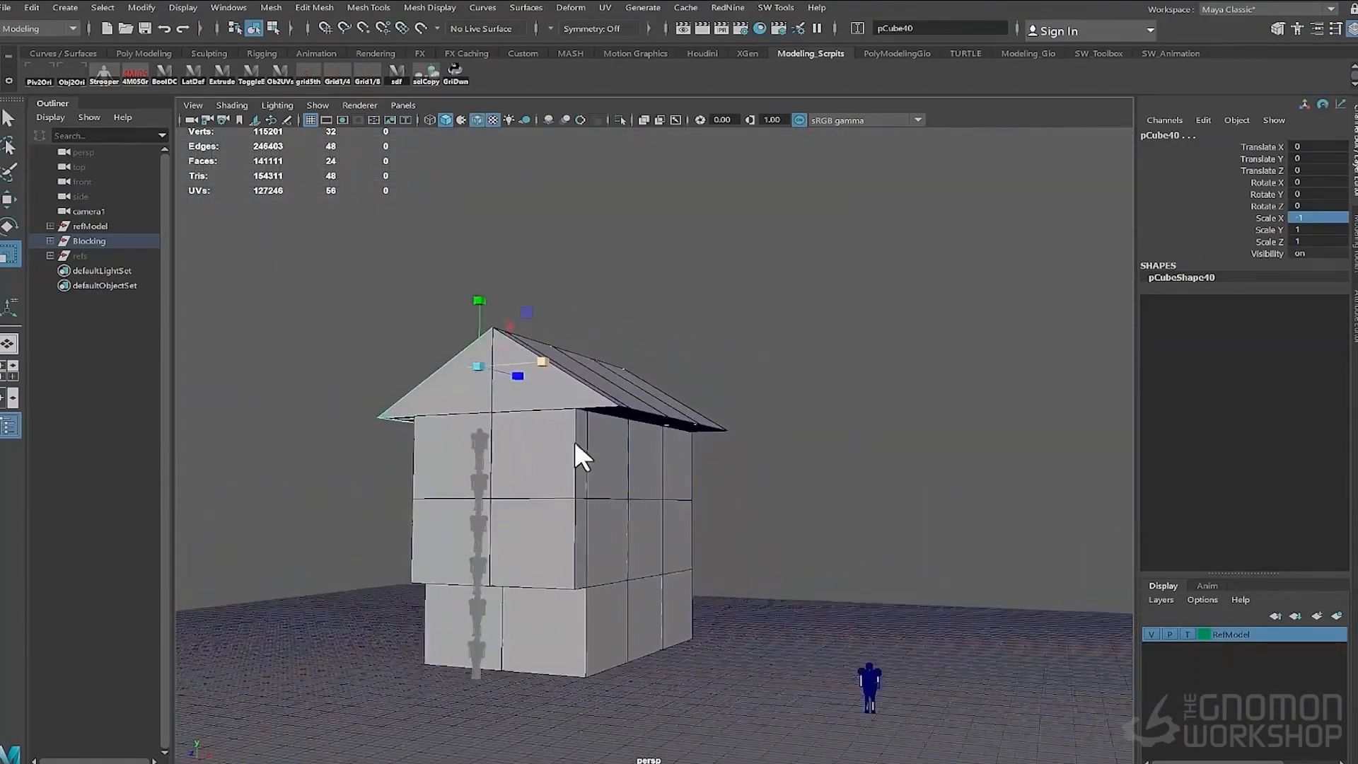
In the side view, move the front vertices of both front roof wedges to adjust the overhang's depth, and return to object mode
alt+drag(574, 440, 640, 373)
right_drag(640, 373, 707, 350)
alt+drag(676, 369, 612, 320)
shift+click(662, 401)
right_drag(621, 256, 567, 244)
alt+drag(573, 249, 614, 266)
key(space)
drag(487, 158, 523, 306)
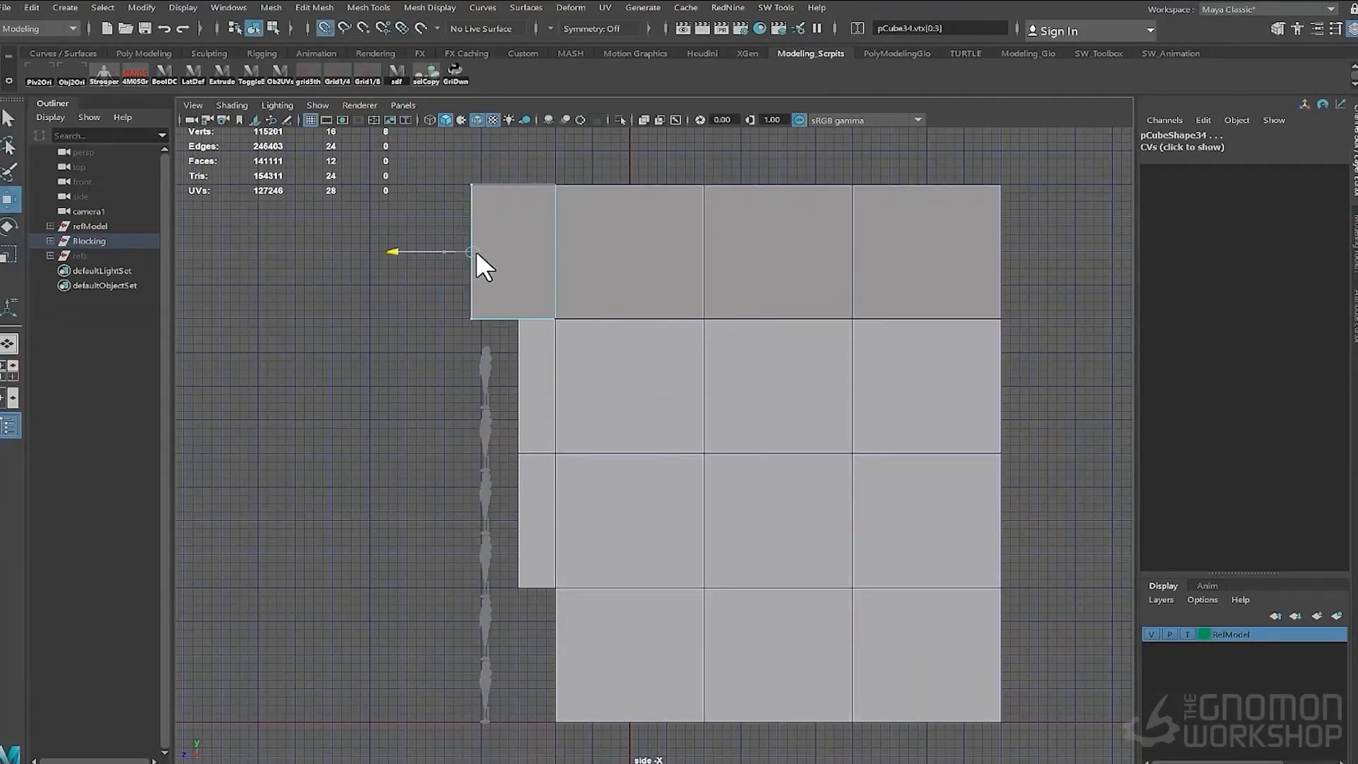
right_drag(511, 238, 453, 202)
drag(452, 162, 512, 283)
right_drag(506, 291, 541, 262)
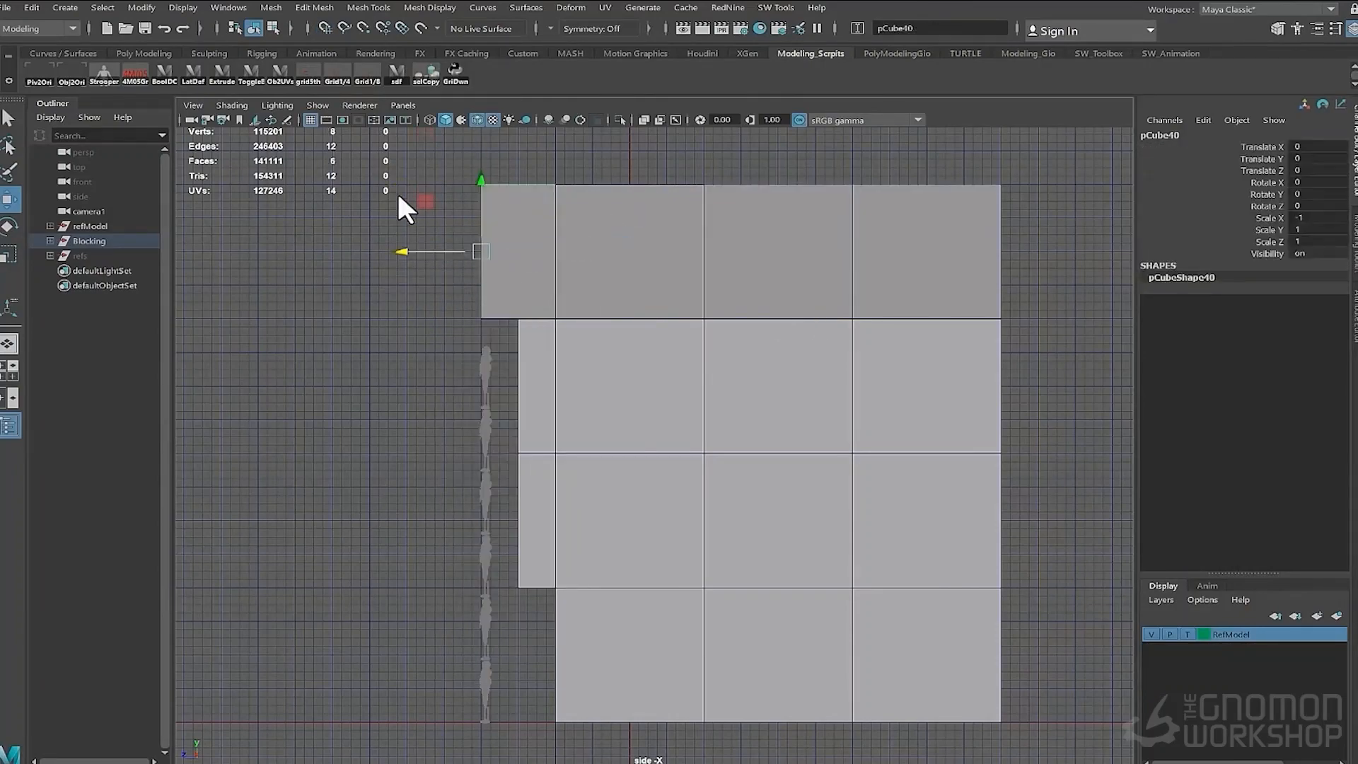
Duplicate the two front overhang wedges to the back end of the roof at Translate Z -10
click(397, 191)
drag(396, 191, 490, 283)
middle_drag(966, 247, 1002, 251)
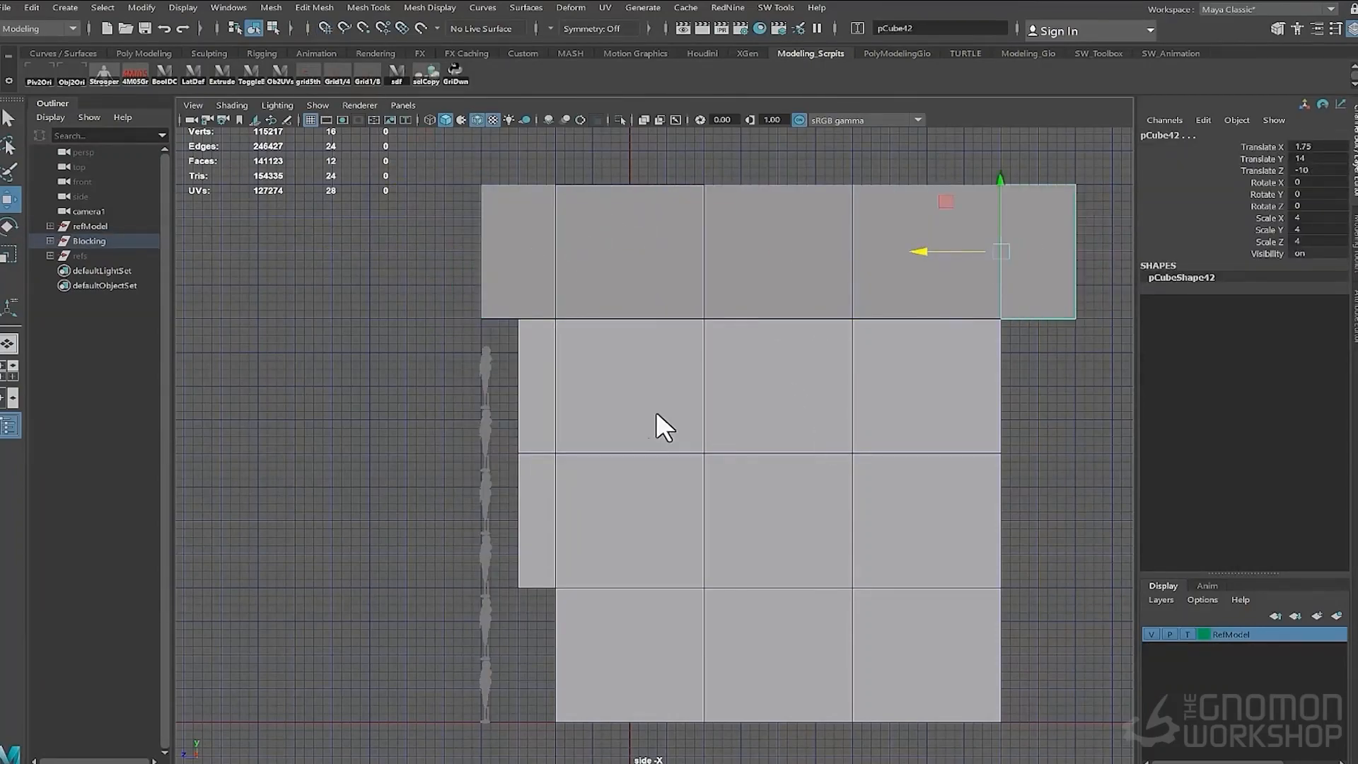
key(space)
drag(656, 412, 658, 374)
Duplicate the second-level side wall cube and snap the copy outward to Translate X 6
alt+drag(676, 478, 762, 516)
alt+right_drag(635, 486, 714, 489)
click(695, 481)
alt+drag(764, 489, 665, 488)
key(ctrl+d)
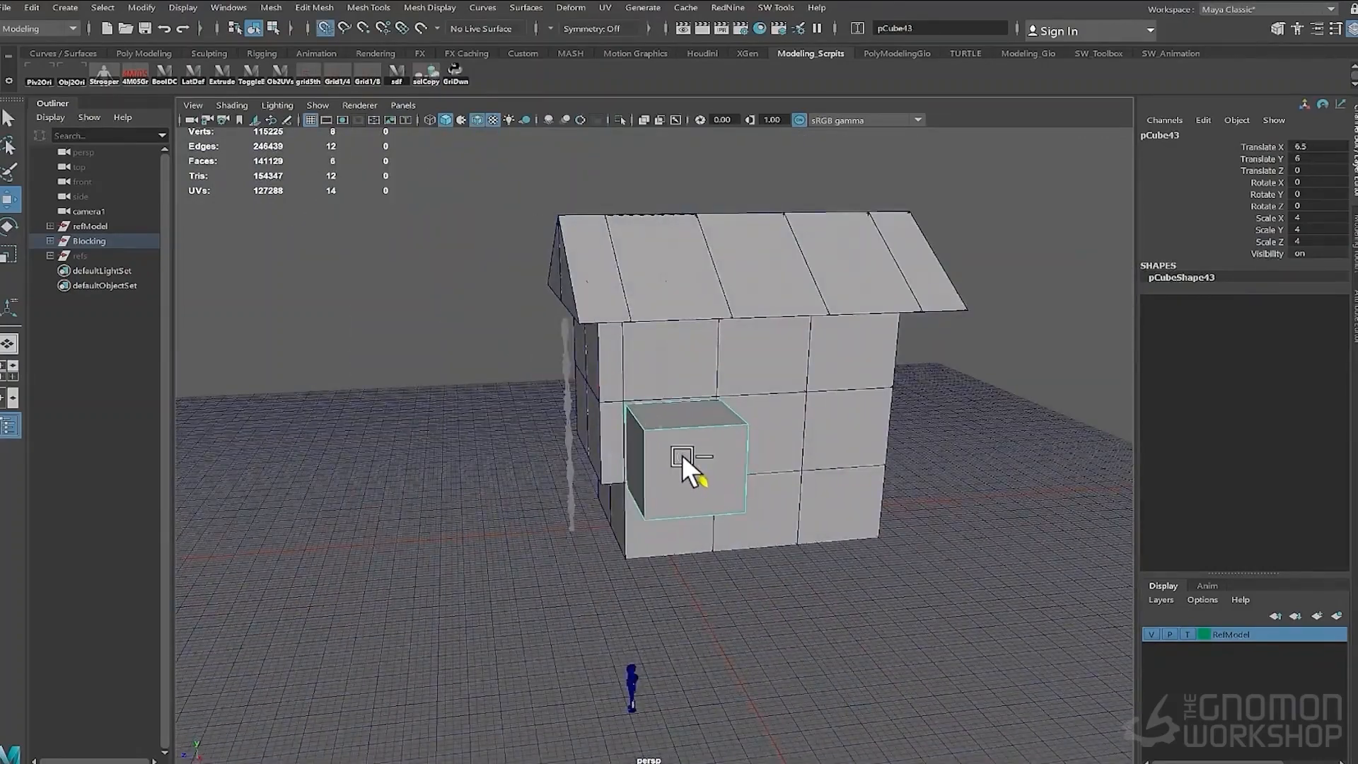
Duplicate the projecting side cube and stack the copy on top of it at Translate Y 10
key(ctrl+d)
alt+drag(795, 494, 901, 486)
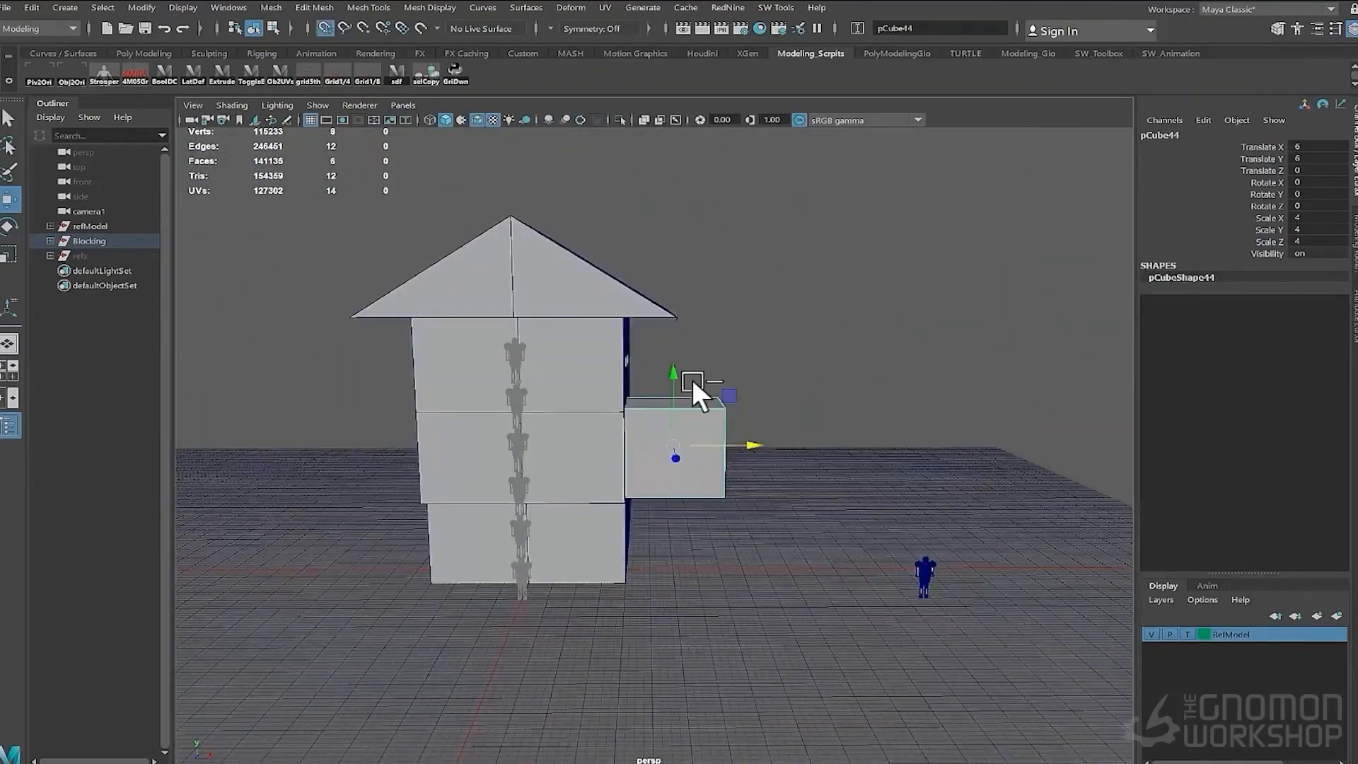
drag(673, 373, 440, 335)
Snap the stacked cube's upper front vertices down to its base to form a sloped wedge, finishing in the side view
right_drag(440, 336, 394, 336)
drag(657, 343, 601, 287)
drag(628, 244, 609, 374)
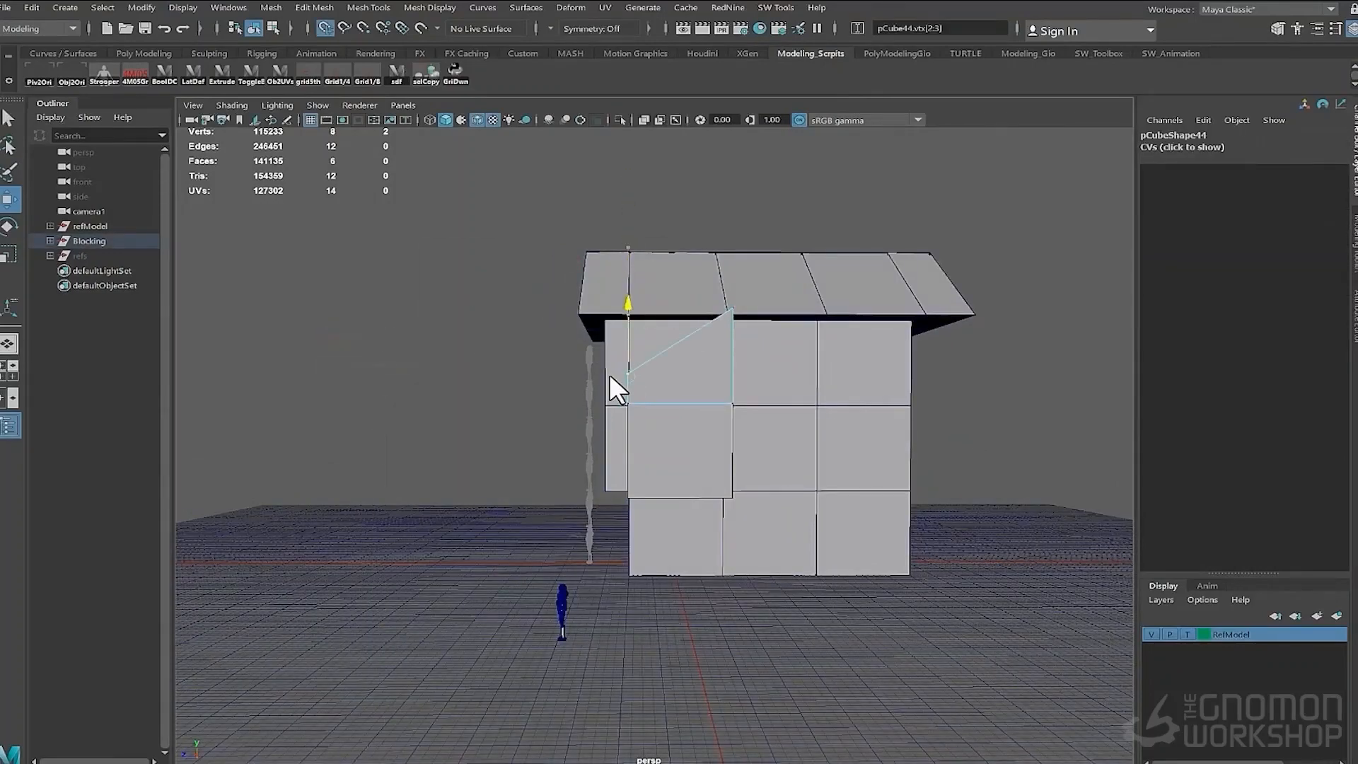
alt+drag(566, 457, 544, 495)
key(space)
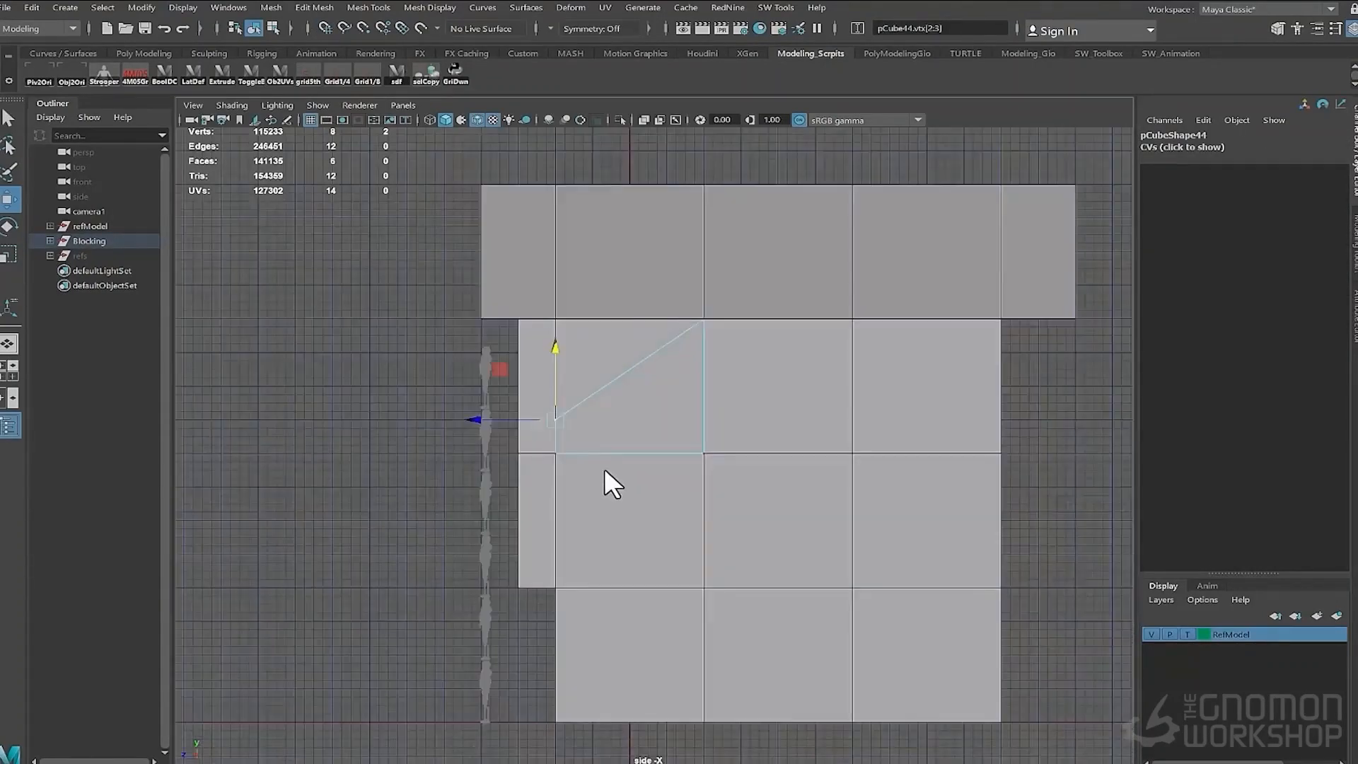
alt+right_drag(604, 468, 636, 468)
drag(531, 400, 520, 455)
alt+right_drag(520, 455, 363, 352)
Snap the small wedge's ridge vertices to the side cube's middle and its eave vertices out past the cube's edge
drag(669, 290, 739, 485)
alt+right_drag(595, 396, 653, 375)
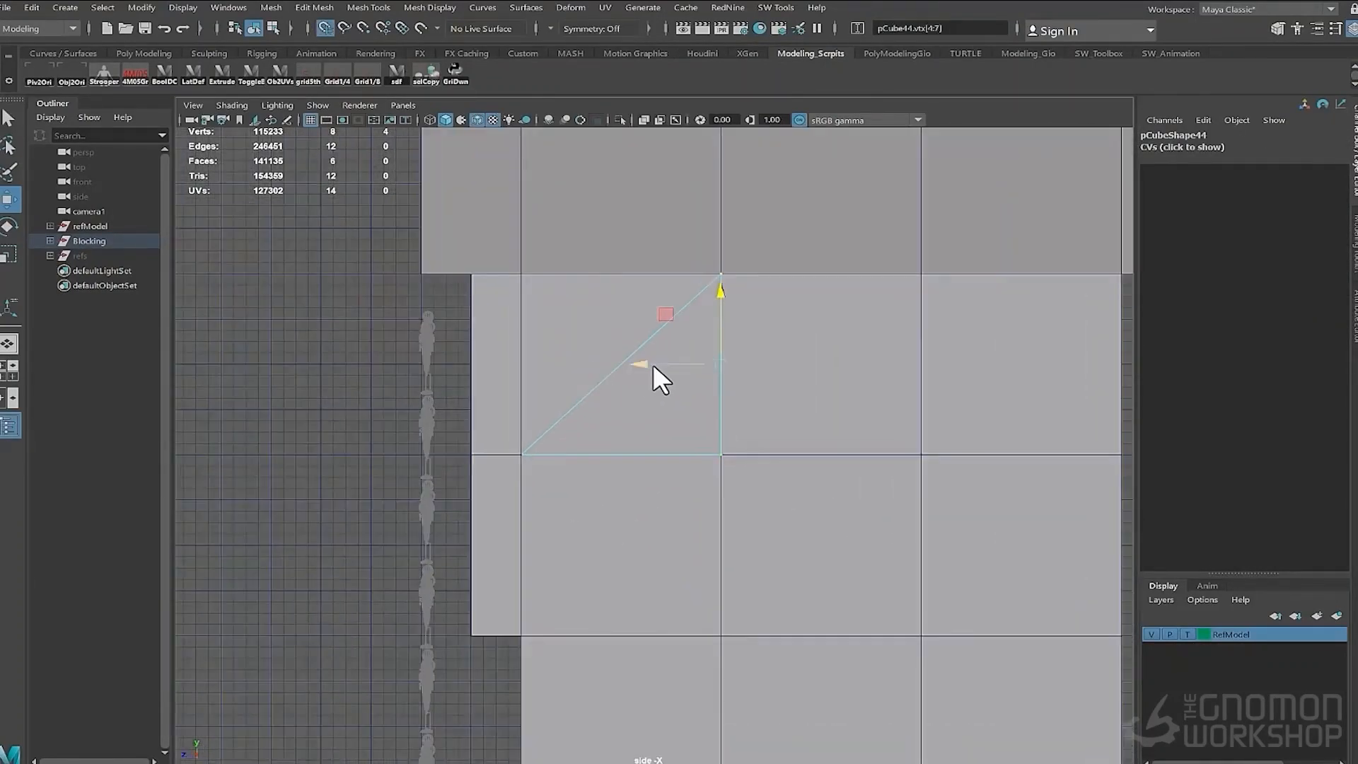
drag(652, 363, 543, 363)
alt+right_drag(718, 368, 685, 378)
alt+middle_drag(685, 377, 614, 412)
click(429, 118)
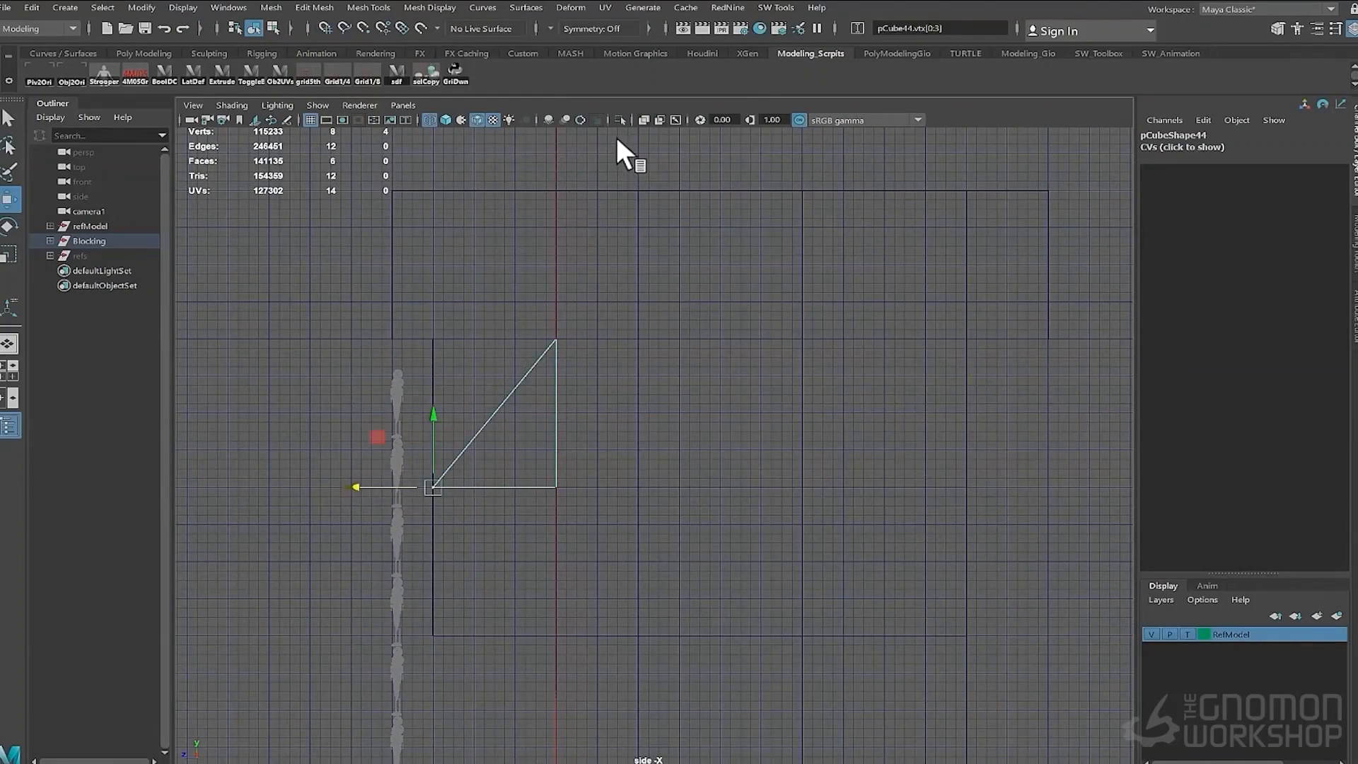
click(447, 119)
Lower the small roof wedge's ridge vertices to flatten its slope, and return to object mode in perspective
key(space)
mouse_move(535, 377)
mouse_down()
mouse_move(539, 320)
mouse_move(535, 421)
mouse_up()
mouse_move(636, 344)
mouse_down()
mouse_move(714, 281)
mouse_move(647, 372)
mouse_move(785, 443)
mouse_move(740, 447)
mouse_move(678, 401)
mouse_up()
key(x)
right_drag(678, 400, 713, 368)
alt+drag(713, 375, 582, 461)
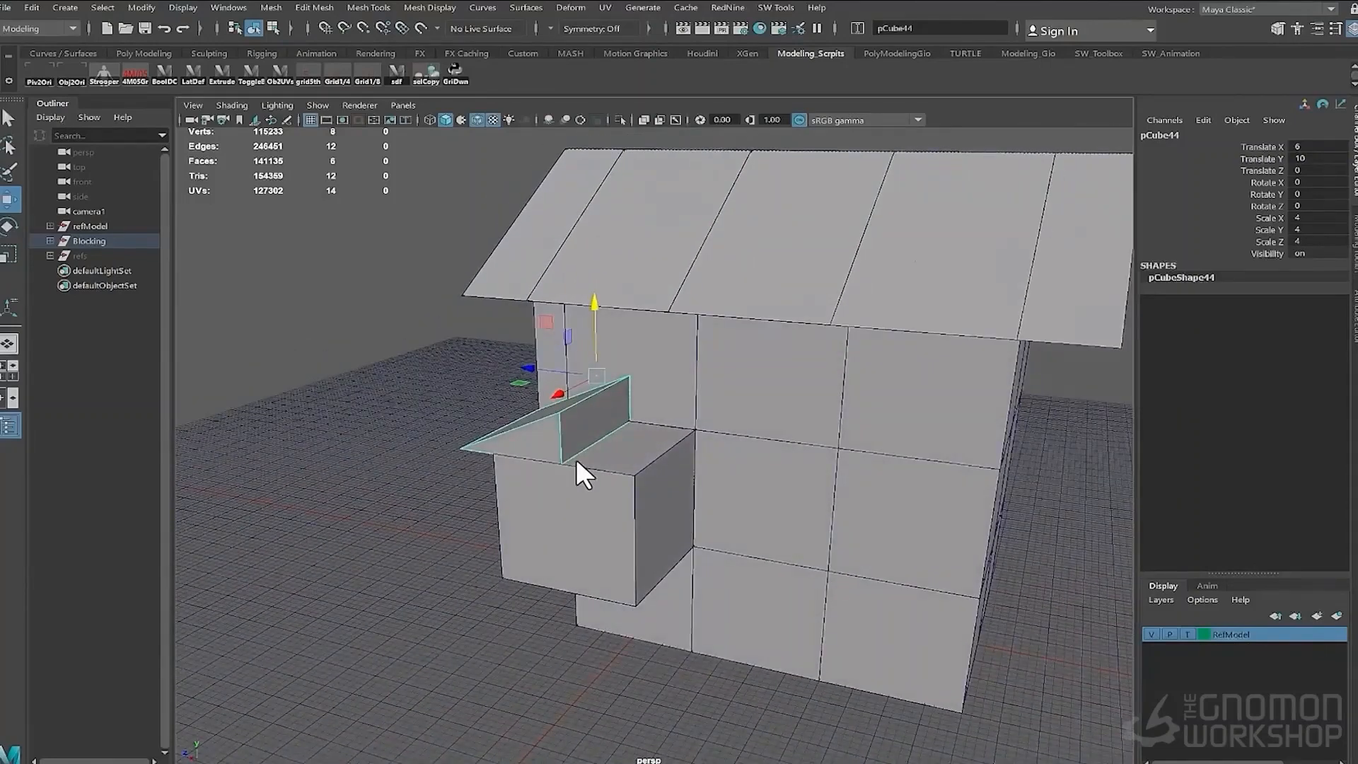
In the side view, duplicate the small roof wedge with frozen transforms and mirror the copy by setting Scale Z to -1
key(space)
drag(523, 429, 579, 460)
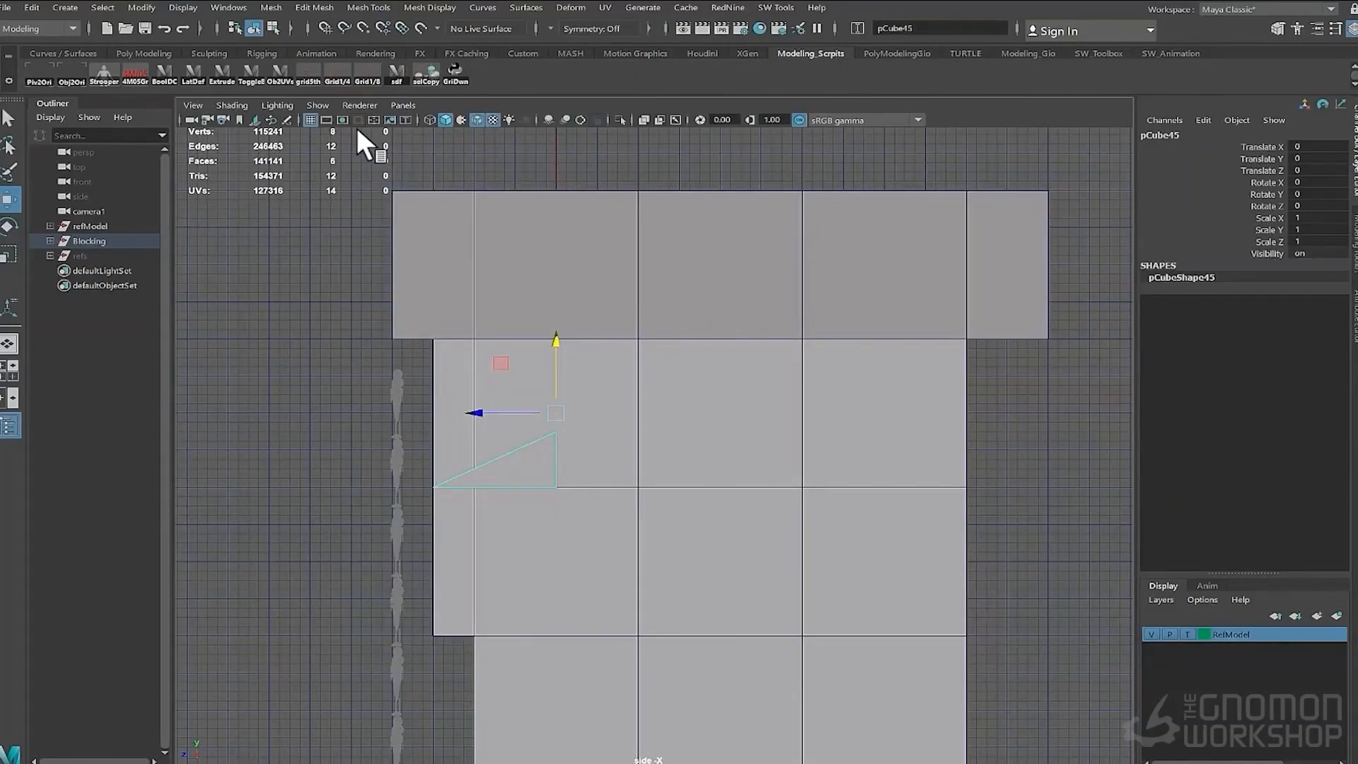
click(1311, 244)
text(-1)
key(Return)
scroll(613, 289, down, 3)
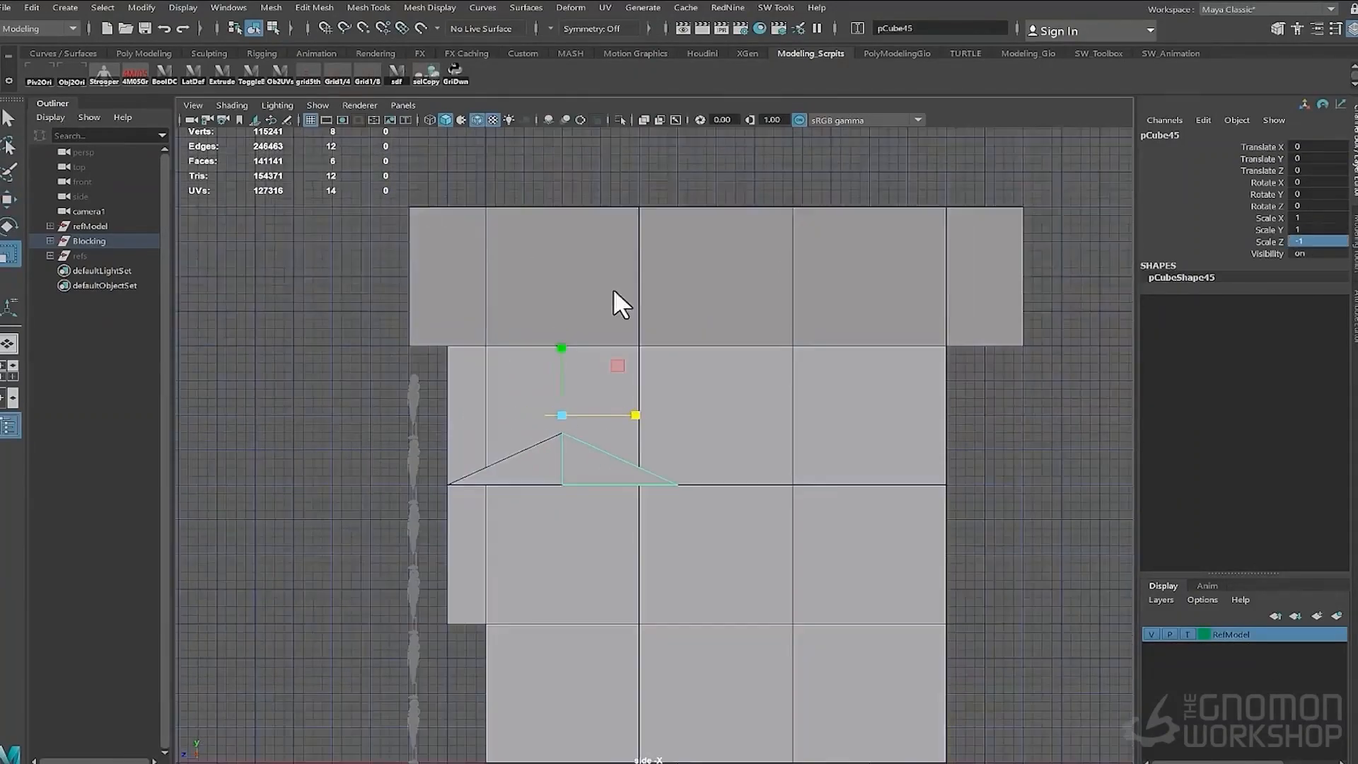
Select all house blocks, examine the blockout's proportions from several angles in perspective, and clear the selection
drag(396, 184, 978, 745)
key(space)
drag(583, 415, 583, 375)
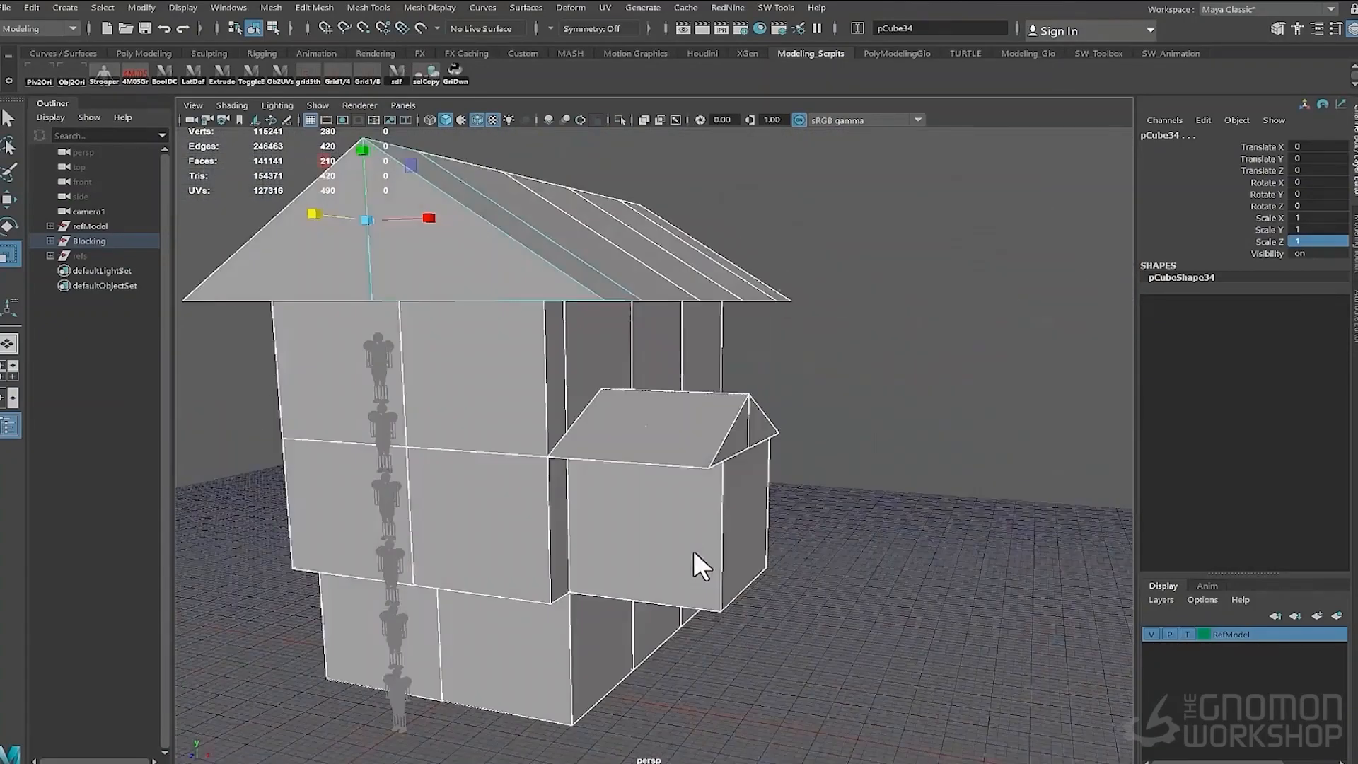
scroll(693, 549, down, 5)
alt+drag(693, 549, 629, 499)
click(902, 382)
mouse_move(545, 548)
alt+mouse_down()
mouse_move(622, 552)
mouse_move(541, 553)
alt+mouse_up()
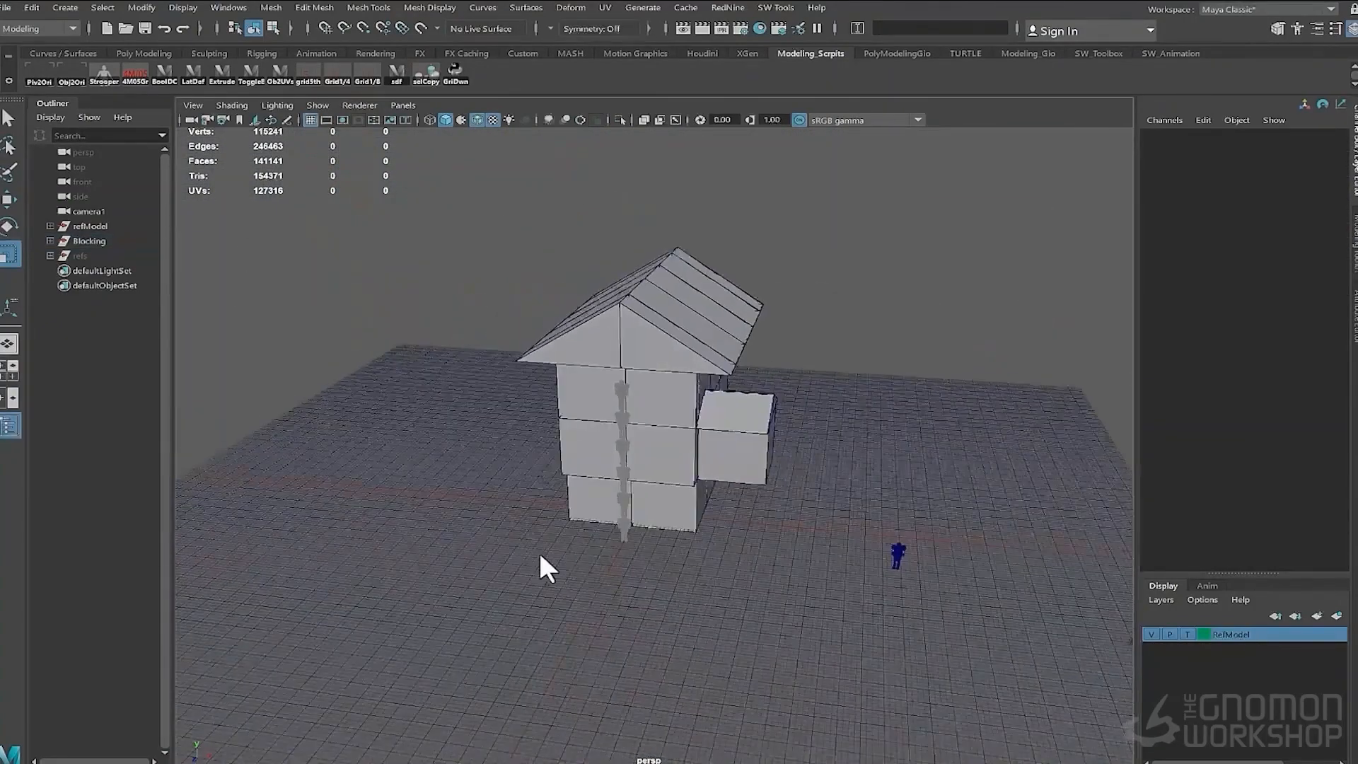
Create a polygon cylinder with Subdivisions Axis 32 and place it in front of the house at Translate Y 1 and Translate Z 4
scroll(588, 545, up, 5)
shift+right_drag(588, 547, 492, 549)
scroll(553, 554, up, 4)
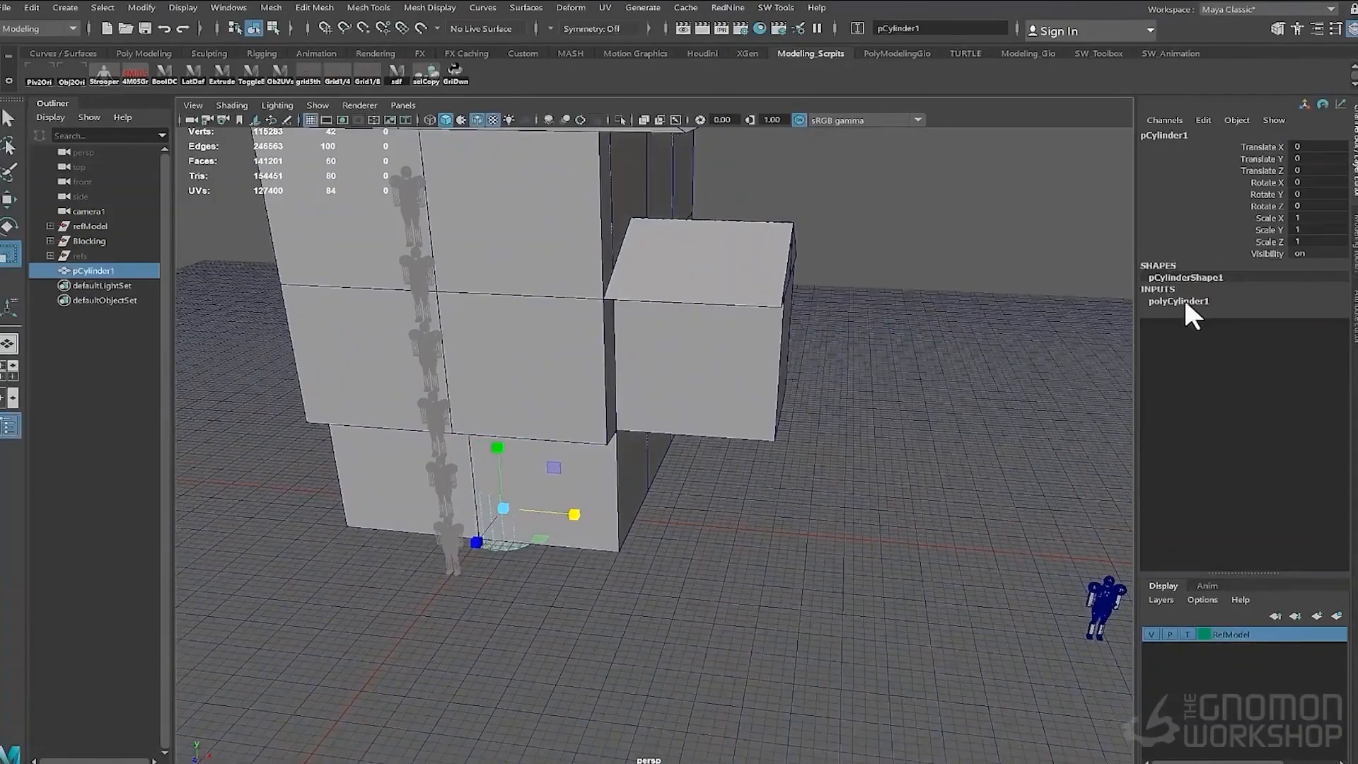
click(1185, 301)
click(1323, 337)
text(8w)
alt+drag(639, 498, 681, 495)
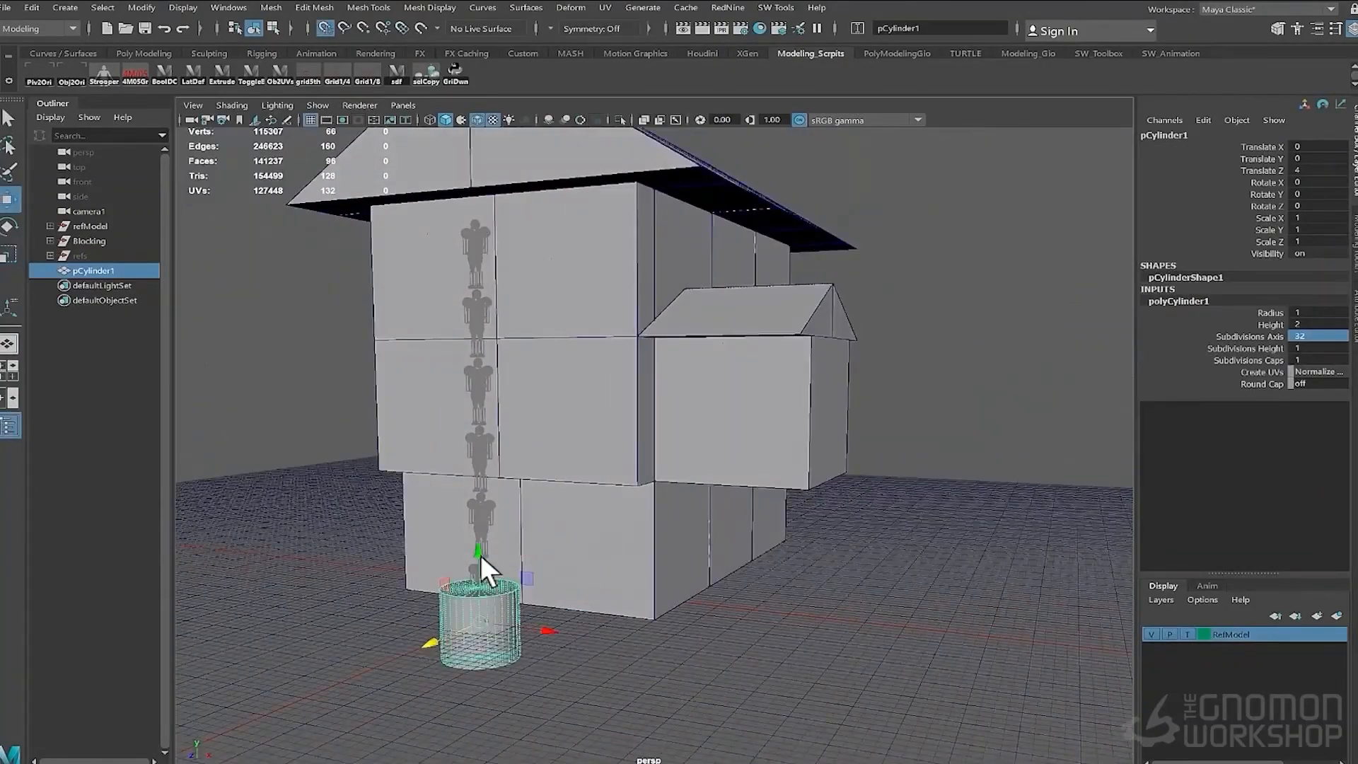
drag(481, 556, 481, 520)
Set the cylinder's Subdivisions Caps to 2
alt+drag(432, 566, 479, 619)
scroll(479, 618, up, 5)
alt+middle_drag(479, 619, 802, 496)
right_drag(889, 427, 836, 427)
drag(722, 460, 460, 523)
right_drag(652, 519, 733, 493)
alt+drag(495, 516, 602, 570)
click(1179, 300)
alt+drag(736, 552, 670, 449)
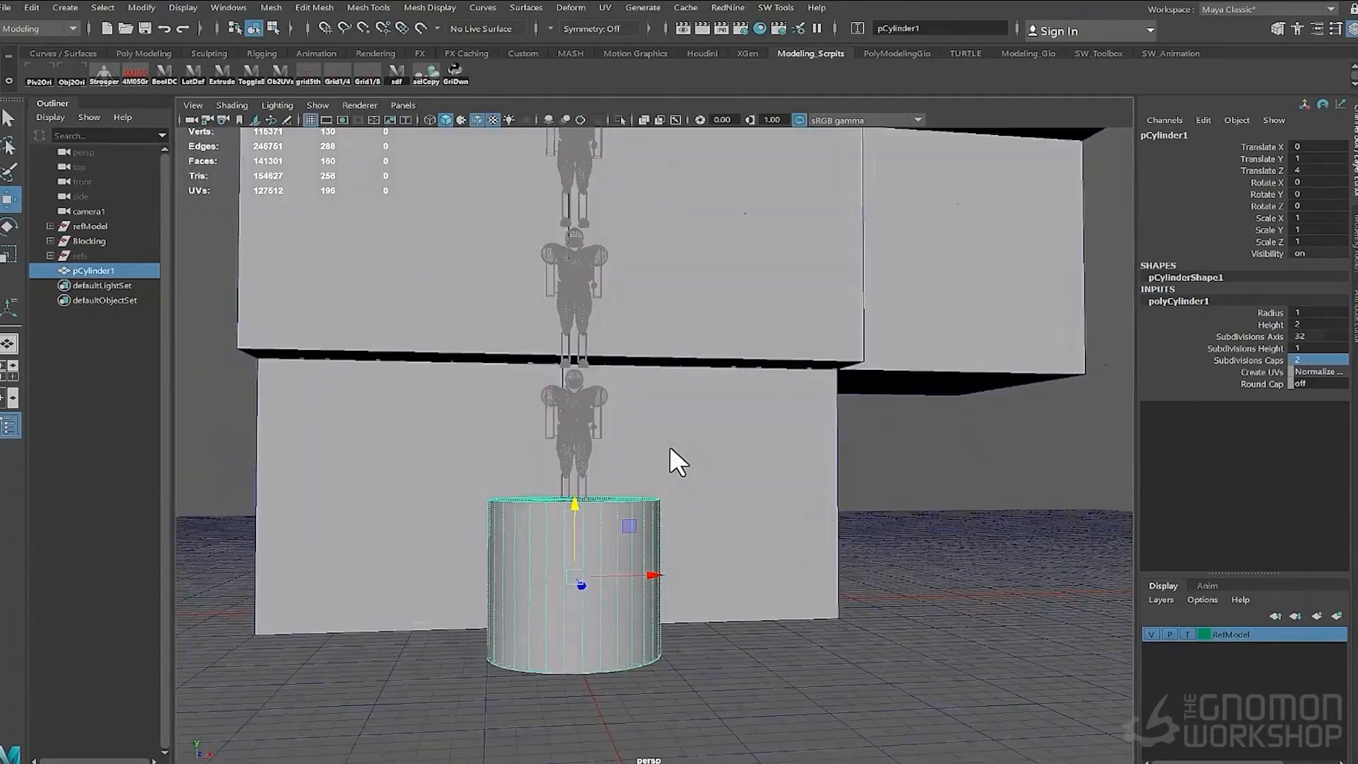
Select the cylinder's top cap vertices and lower them to shorten the cylinder to about half its height
scroll(671, 449, up, 3)
alt+drag(665, 403, 590, 396)
right_drag(573, 488, 509, 488)
drag(324, 394, 771, 495)
alt+drag(708, 453, 679, 474)
drag(592, 368, 582, 562)
scroll(736, 594, down, 5)
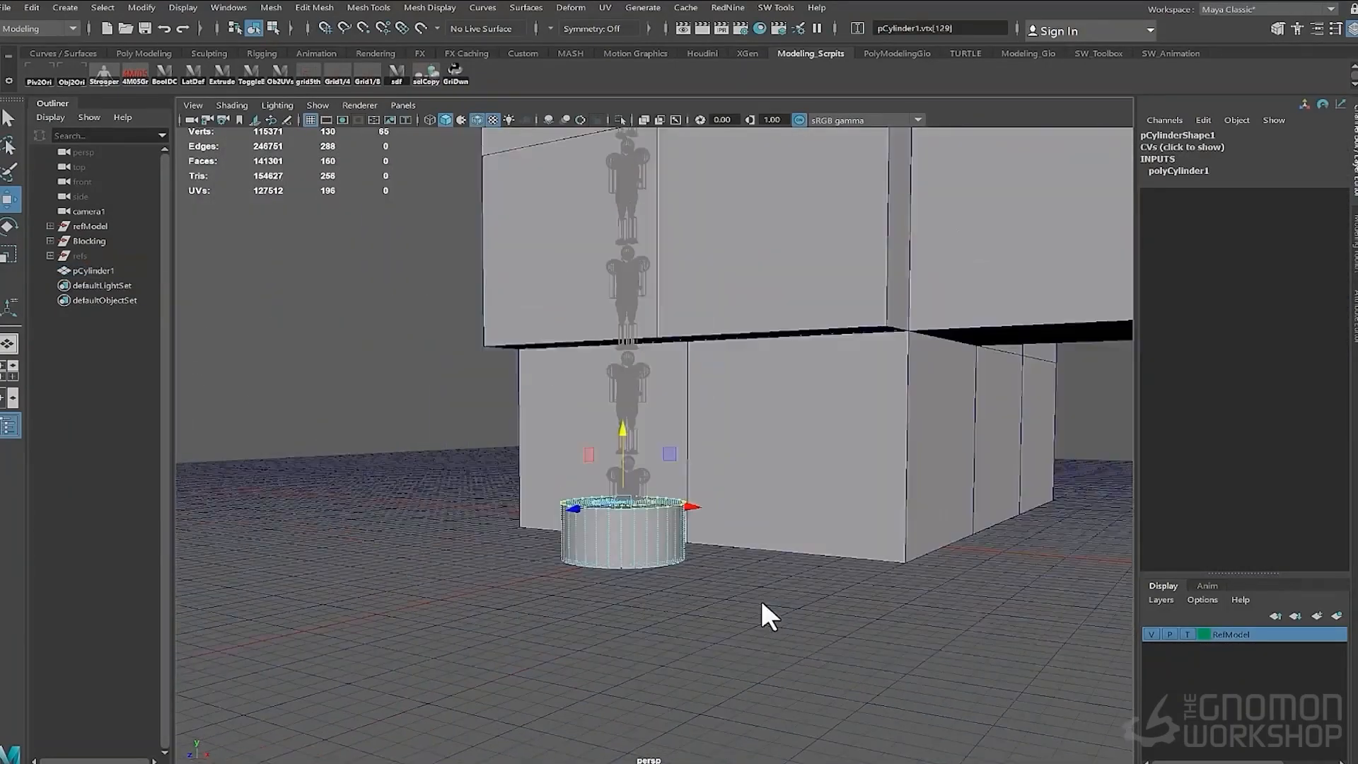
Return the shortened cylinder to object mode, scale it up into a wider disc, and switch to the side view
alt+drag(760, 597, 609, 636)
right_drag(434, 552, 470, 525)
key(r)
alt+drag(470, 513, 601, 504)
alt+drag(601, 504, 446, 443)
key(space)
drag(355, 444, 358, 495)
In the side view, select one end of the disc's vertices and move them to adjust its height
alt+middle_drag(734, 651, 687, 487)
right_drag(541, 598, 481, 598)
key(w)
scroll(443, 583, up, 3)
drag(594, 658, 435, 565)
scroll(562, 626, up, 3)
alt+middle_drag(562, 625, 673, 515)
key(space)
Scale the flattened cylinder slightly along X in the perspective view
mouse_move(723, 512)
alt+mouse_down()
mouse_move(754, 520)
mouse_move(744, 515)
alt+mouse_up()
right_drag(609, 506, 647, 481)
key(r)
drag(655, 489, 641, 485)
alt+drag(679, 499, 637, 541)
Bevel the disc's top outer edge loop with Fraction 0.7 and Segments 4
right_drag(605, 534, 603, 501)
double_click(603, 501)
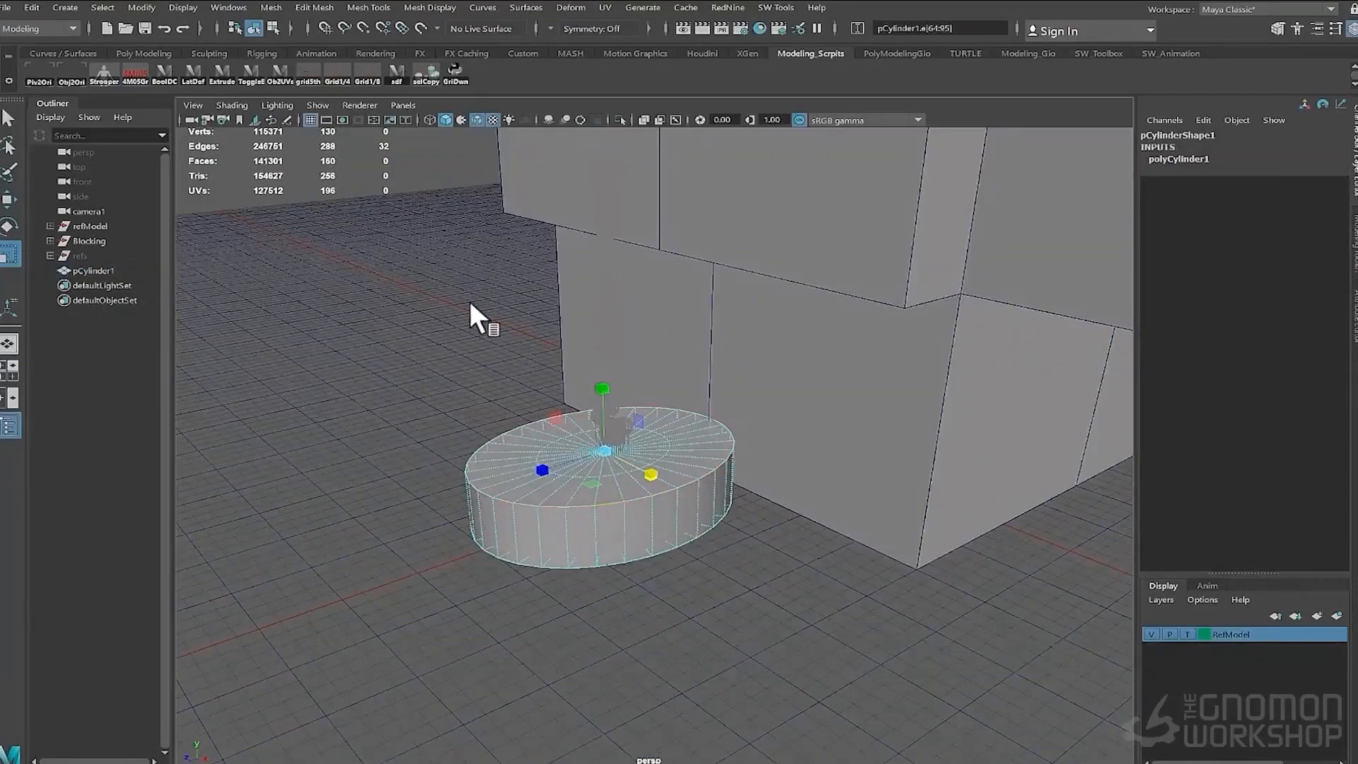
key(ctrl+b)
mouse_move(677, 470)
mouse_down()
mouse_move(691, 465)
mouse_move(679, 461)
mouse_up()
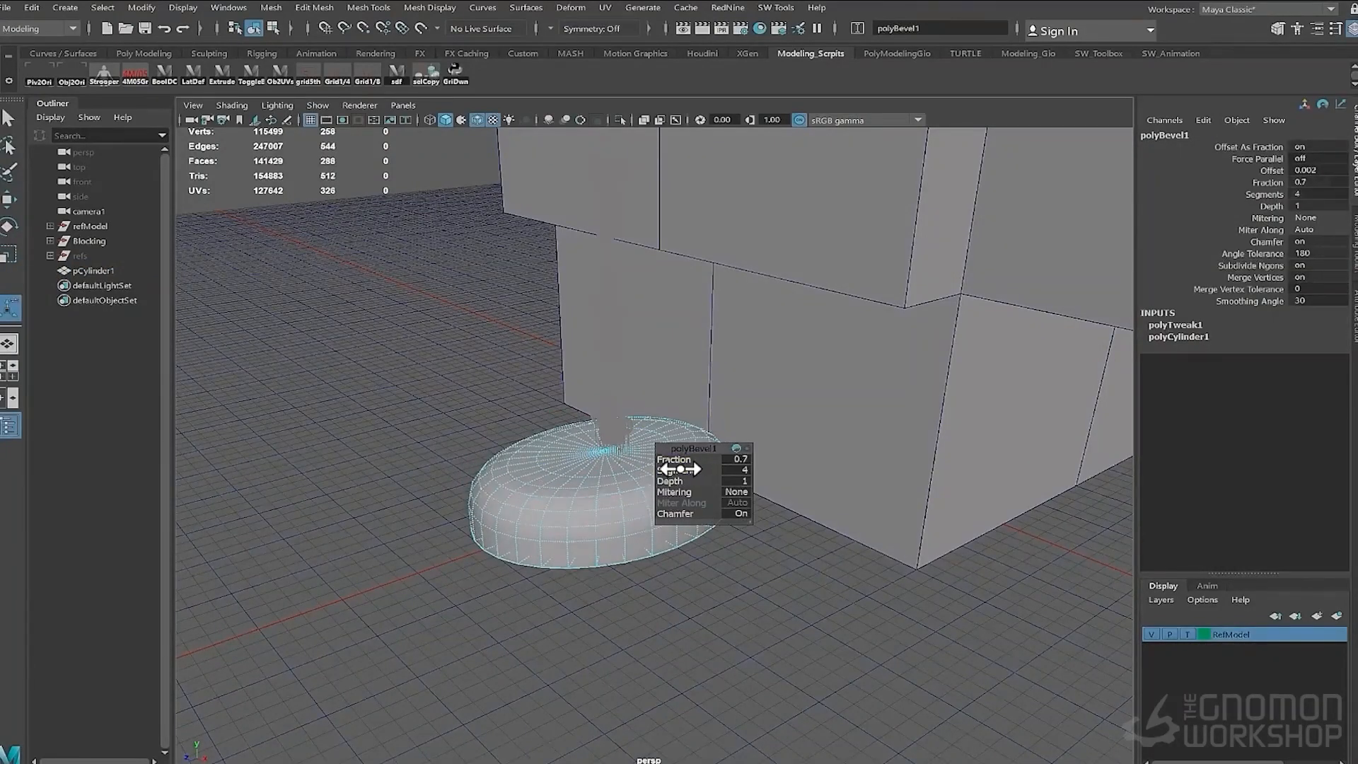
In the side view, select the disc's bottom ring of vertices, scale it inward, and return to object mode in perspective
alt+drag(637, 538, 411, 527)
key(space)
right_drag(440, 559, 393, 559)
drag(392, 603, 615, 574)
key(r)
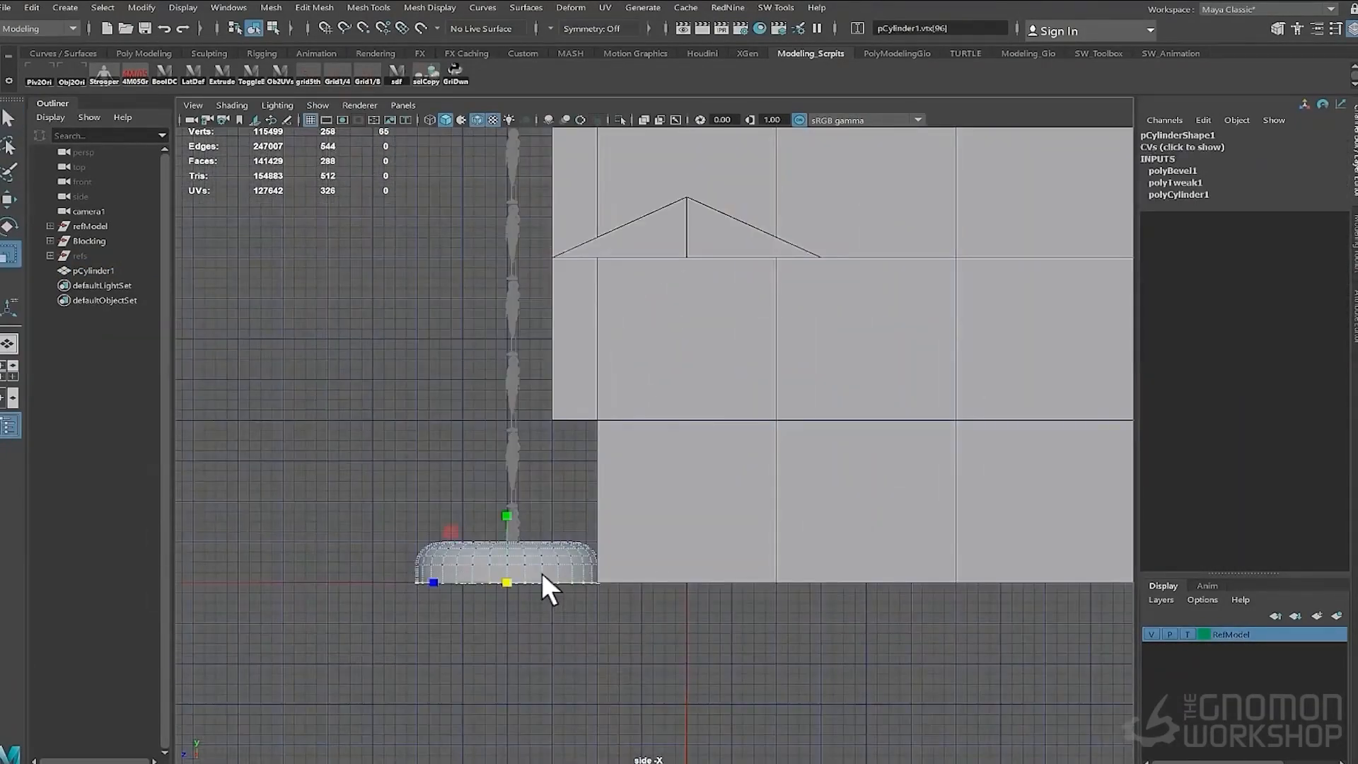
key(space)
drag(506, 583, 468, 495)
right_drag(468, 495, 511, 467)
key(w)
Duplicate the disc and place the copy beside the original, snapped to the grid
scroll(566, 488, down, 4)
alt+drag(658, 493, 605, 495)
key(ctrl+d)
key(x)
drag(488, 470, 505, 512)
Duplicate the original disc and move the copy near the projecting room, at Translate X 8.25 and Z -0.25
click(572, 494)
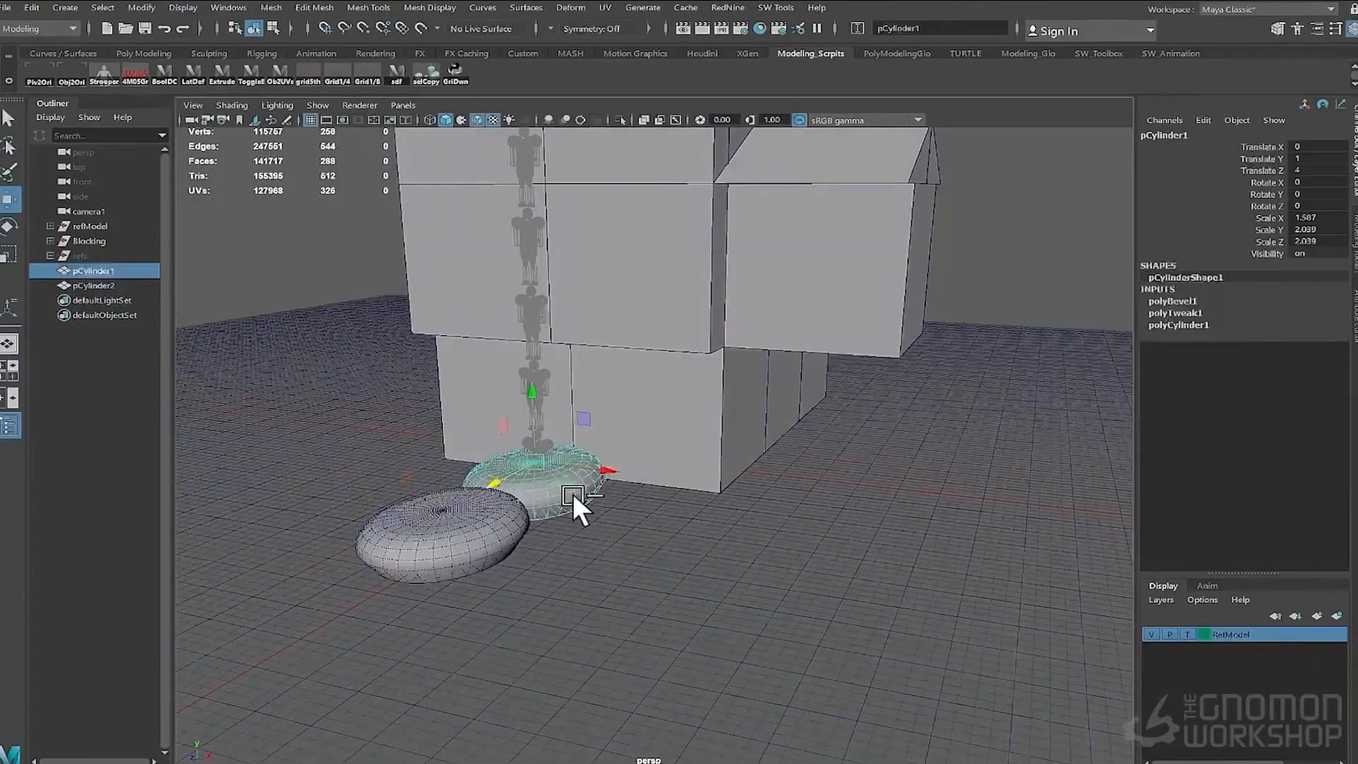
key(ctrl+d)
drag(606, 470, 997, 520)
click(551, 481)
alt+drag(714, 520, 623, 472)
click(635, 525)
alt+drag(622, 488, 503, 498)
Look through camera1 to compare the blockout with the background sketch
key(space)
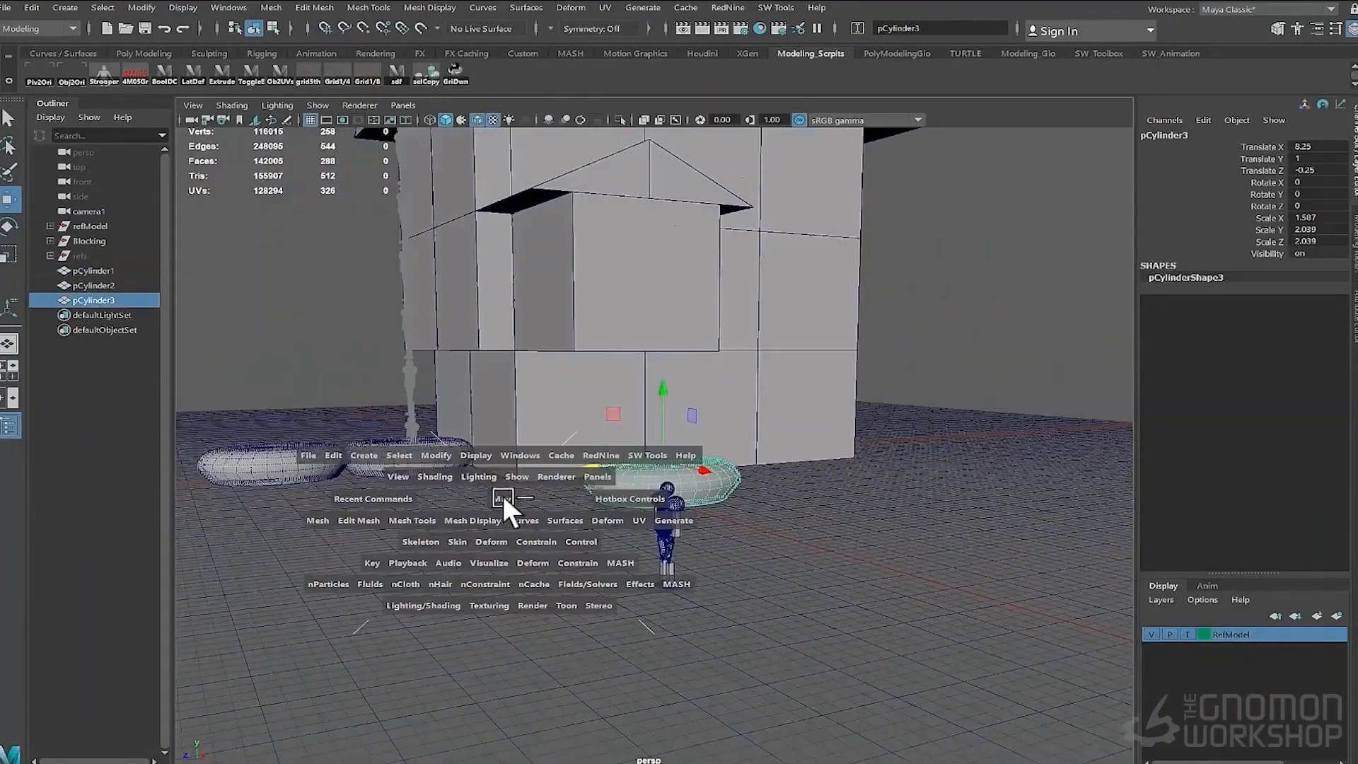
click(403, 105)
mouse_move(433, 121)
click(582, 123)
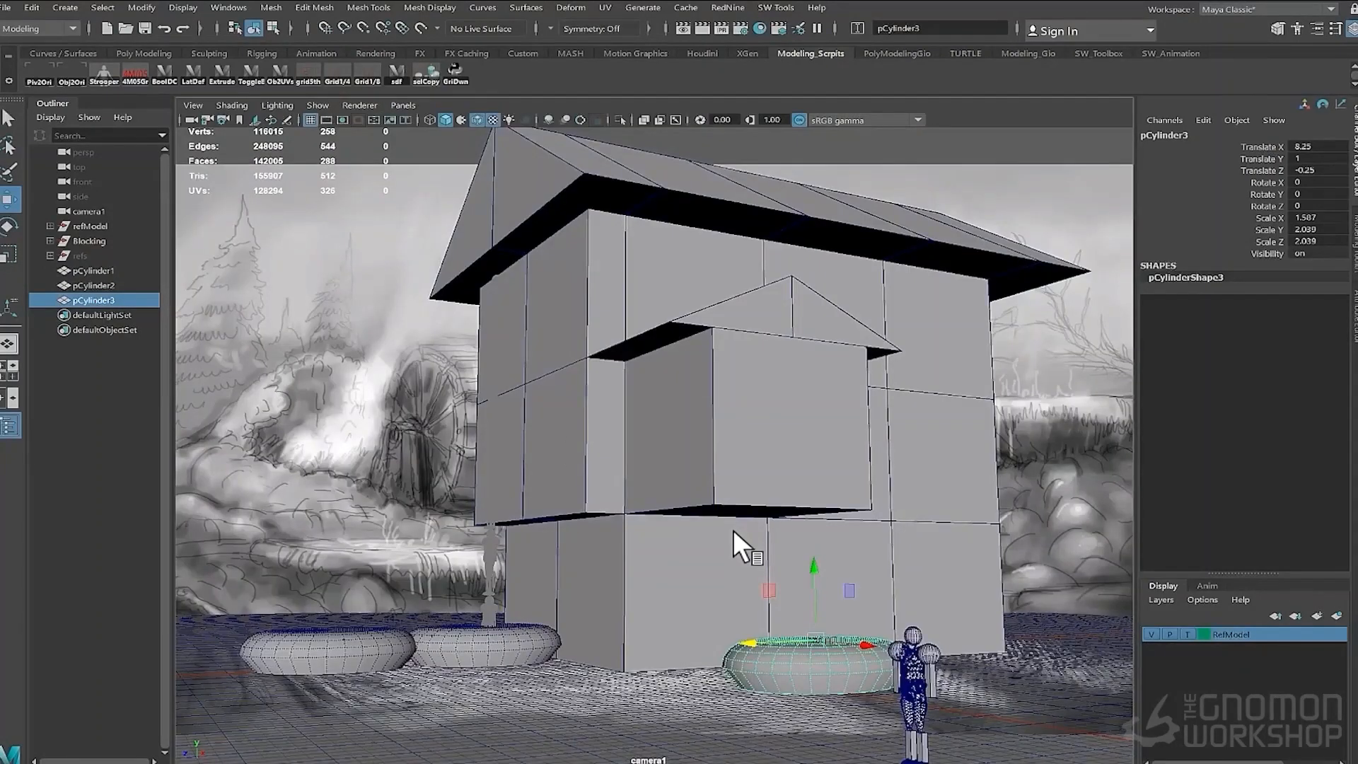
click(495, 646)
drag(485, 564, 487, 502)
key(ctrl+z)
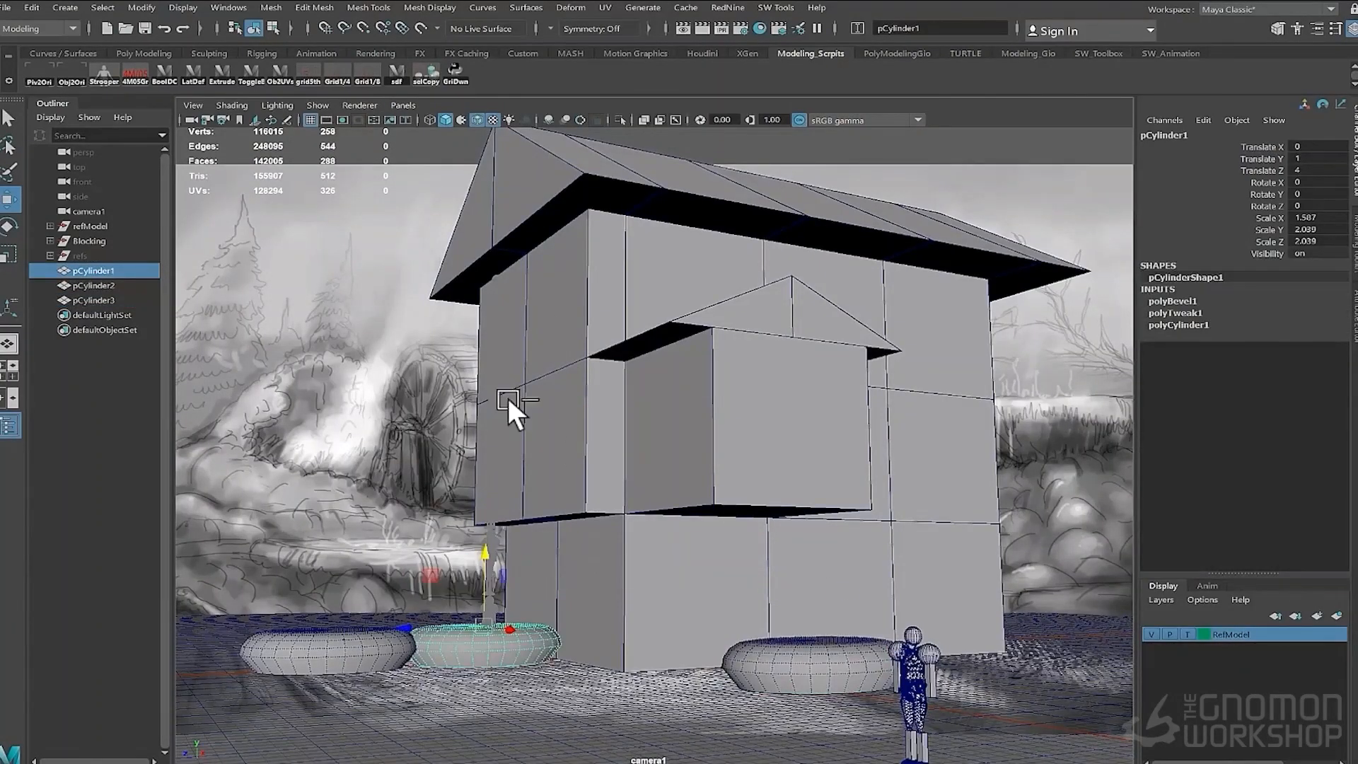
Unlock camera1's translate, rotate and scale channels and pull the camera back from the house
drag(1257, 148, 1245, 244)
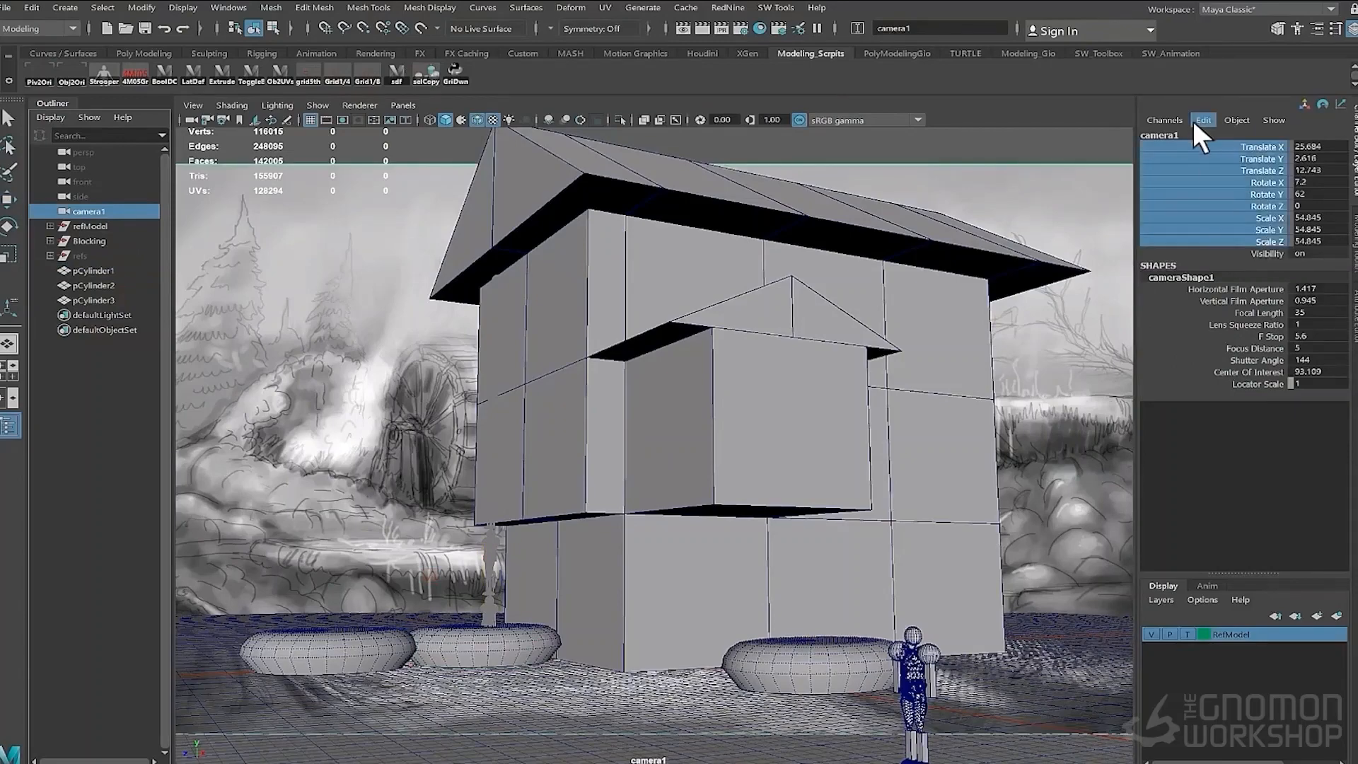
click(1203, 121)
mouse_move(1167, 120)
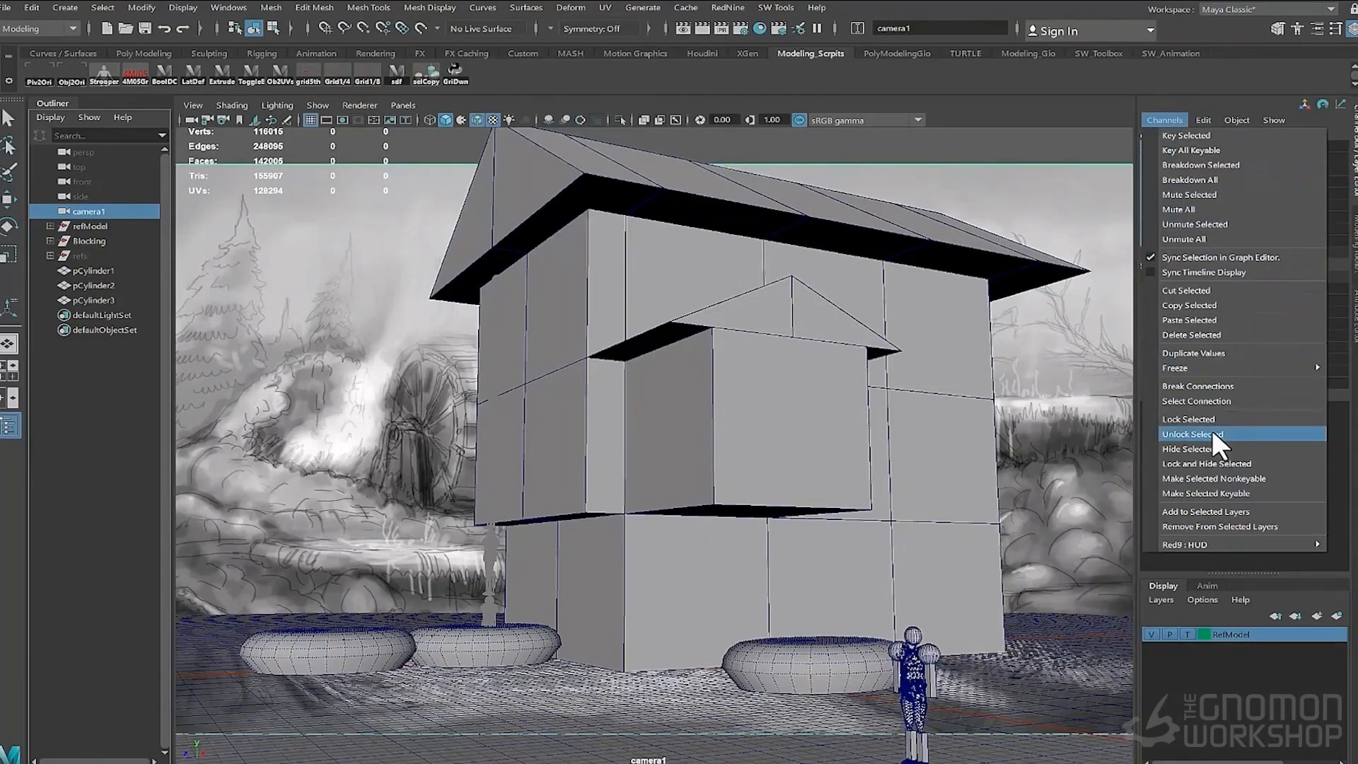
click(1211, 430)
alt+right_drag(736, 464, 717, 456)
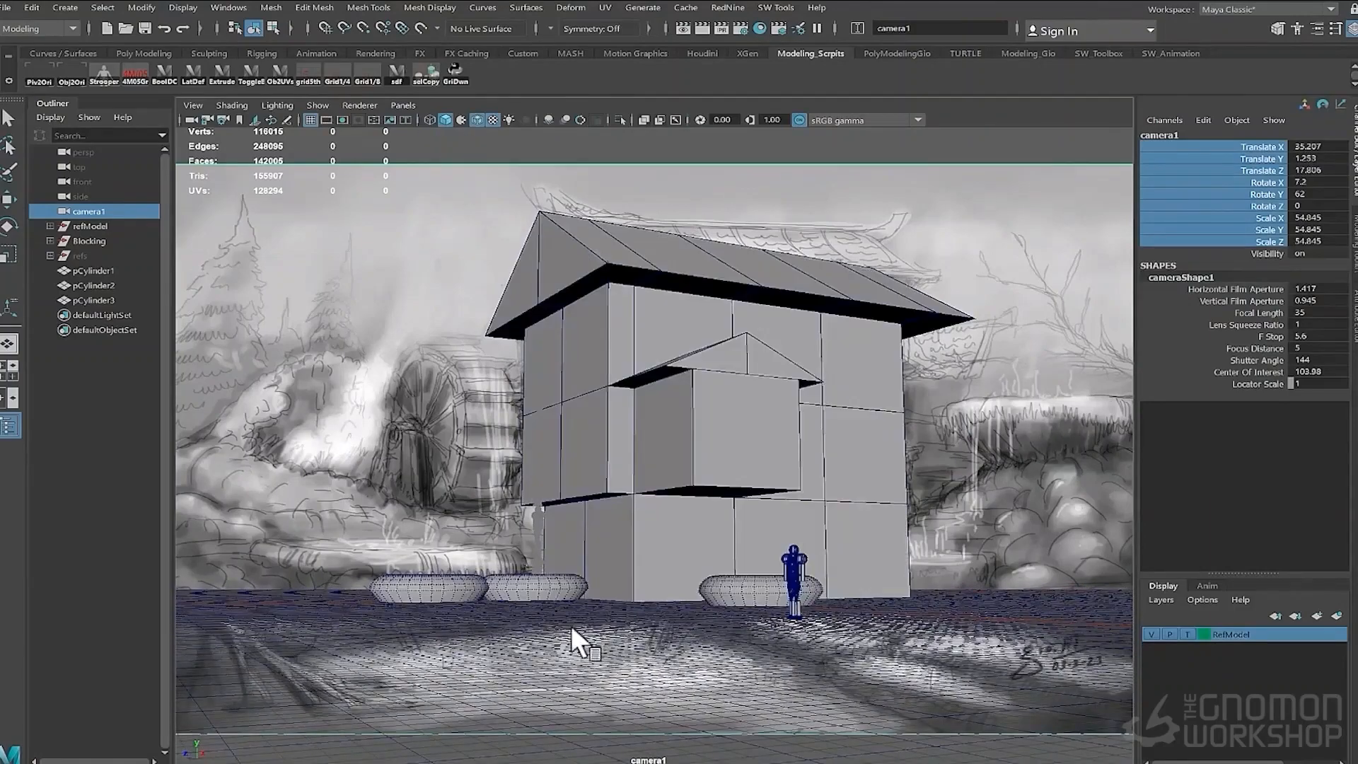
Show the camera1 view in wireframe and adjust its framing to align the house with the sketch
click(757, 587)
mouse_move(736, 506)
alt+right_down()
mouse_move(752, 512)
mouse_move(728, 540)
mouse_move(733, 516)
mouse_move(716, 515)
alt+right_up()
click(430, 120)
alt+right_drag(813, 484, 806, 506)
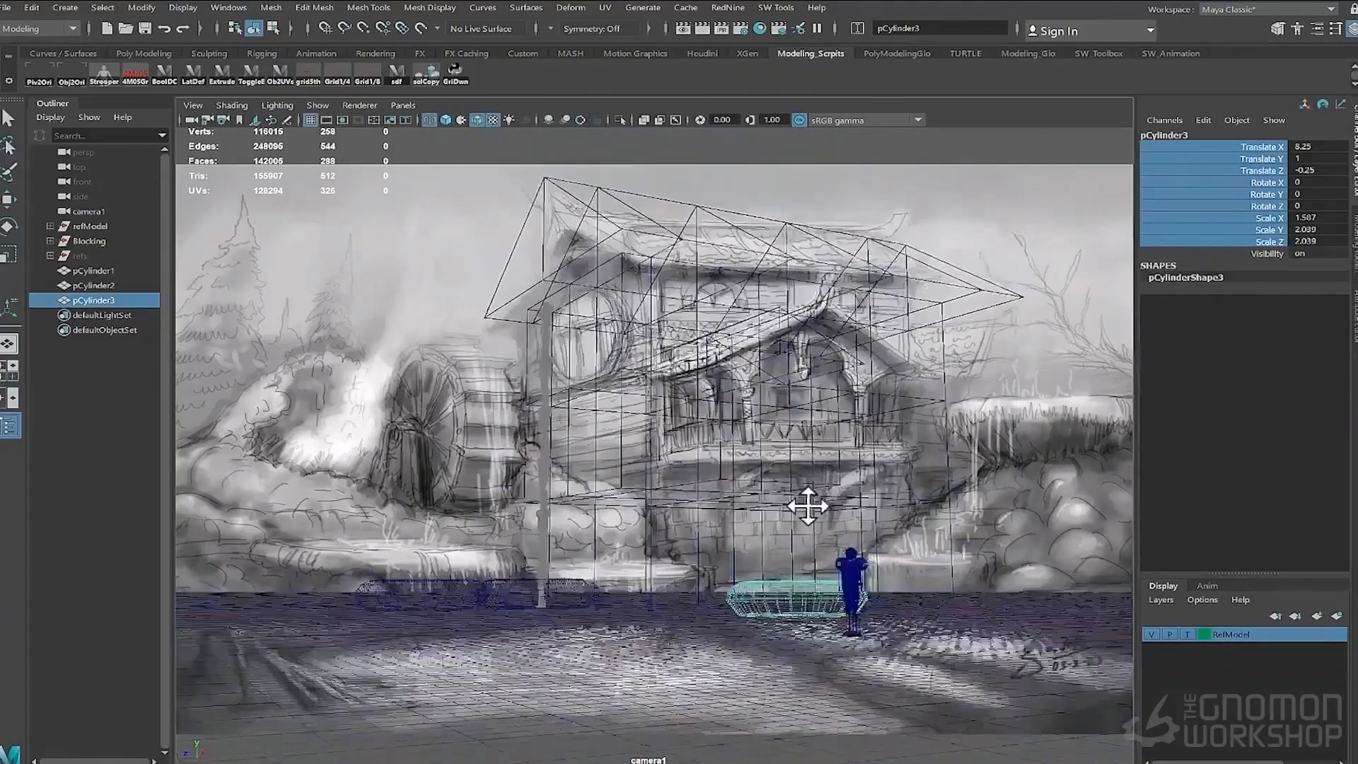
alt+middle_drag(807, 506, 810, 505)
Enlarge the disc in front of the projecting room and move it up to the sketch's raised waterfall ledge
key(e)
key(r)
drag(805, 578, 1031, 406)
key(w)
Duplicate a small disc near the house corner, enlarge it, and copy it twice to fill the ledges below the water wheel
click(532, 591)
key(ctrl+d)
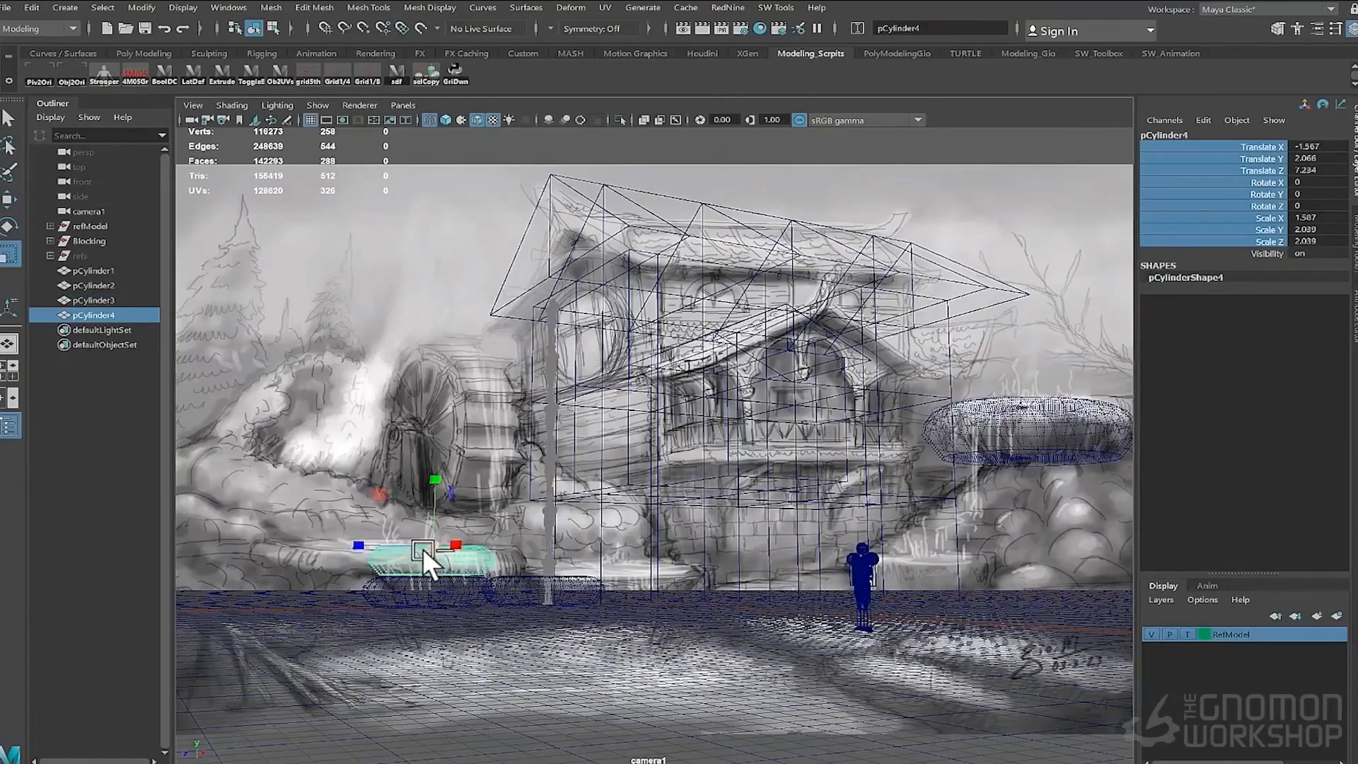
key(w)
drag(424, 549, 554, 500)
key(ctrl+d)
click(426, 564)
key(ctrl+d)
Duplicate the raised waterfall disc twice, place the copies lower near the ground, and return to shaded display
click(1008, 446)
key(ctrl+d)
mouse_move(1008, 445)
mouse_down()
mouse_move(932, 541)
mouse_move(863, 542)
mouse_move(1066, 525)
mouse_up()
key(ctrl+d)
key(5)
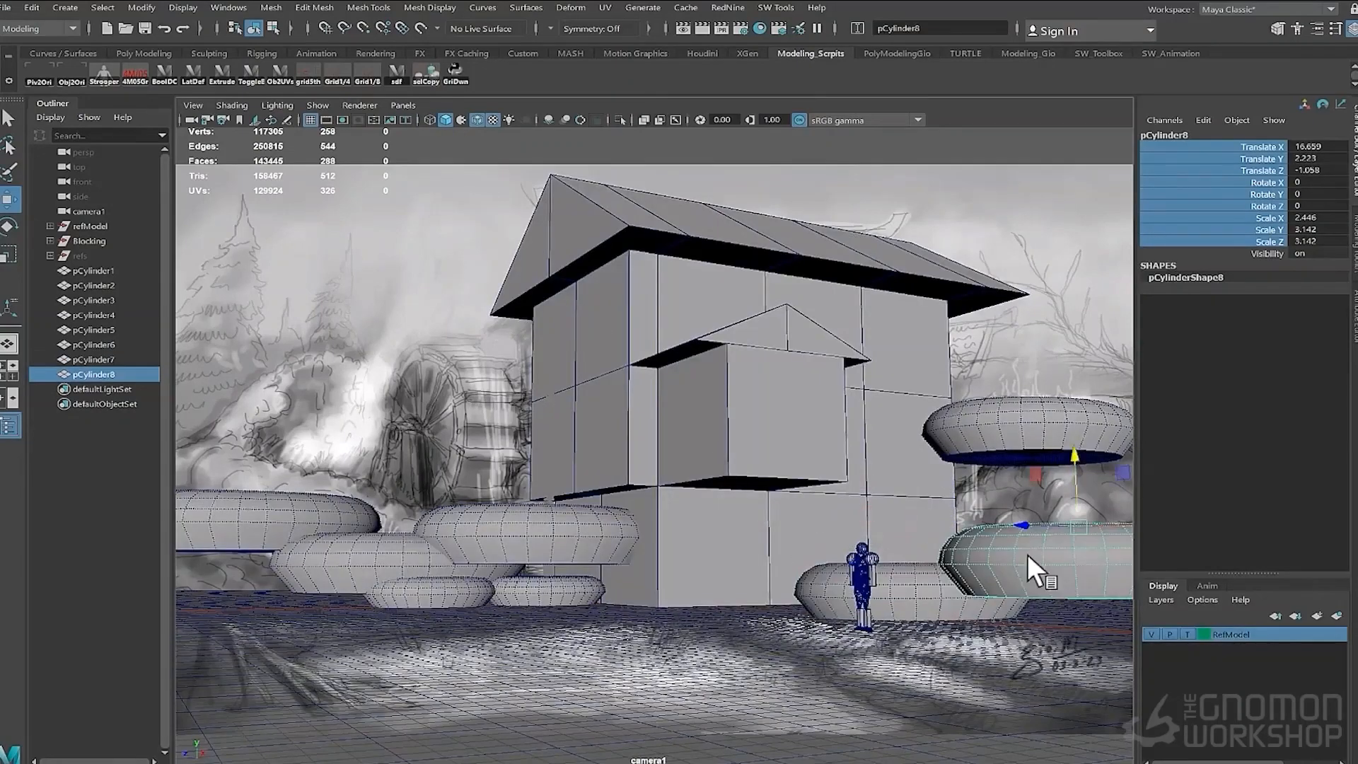
middle_drag(1027, 554, 1028, 595)
In the perspective view, stretch the raised waterfall disc along X and move it closer to the house
click(1202, 433)
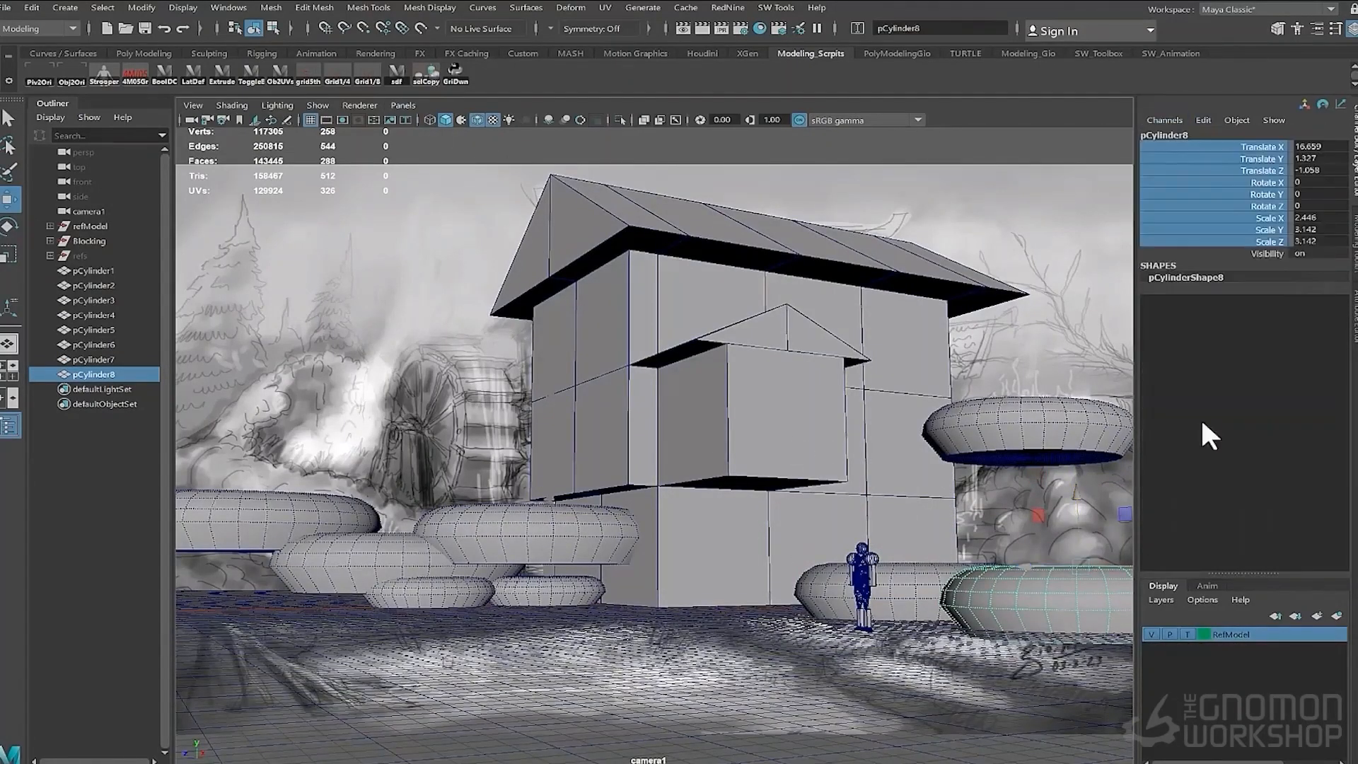
key(space)
drag(651, 400, 649, 369)
mouse_move(807, 467)
alt+mouse_down()
mouse_move(873, 494)
mouse_move(829, 456)
alt+mouse_up()
click(836, 348)
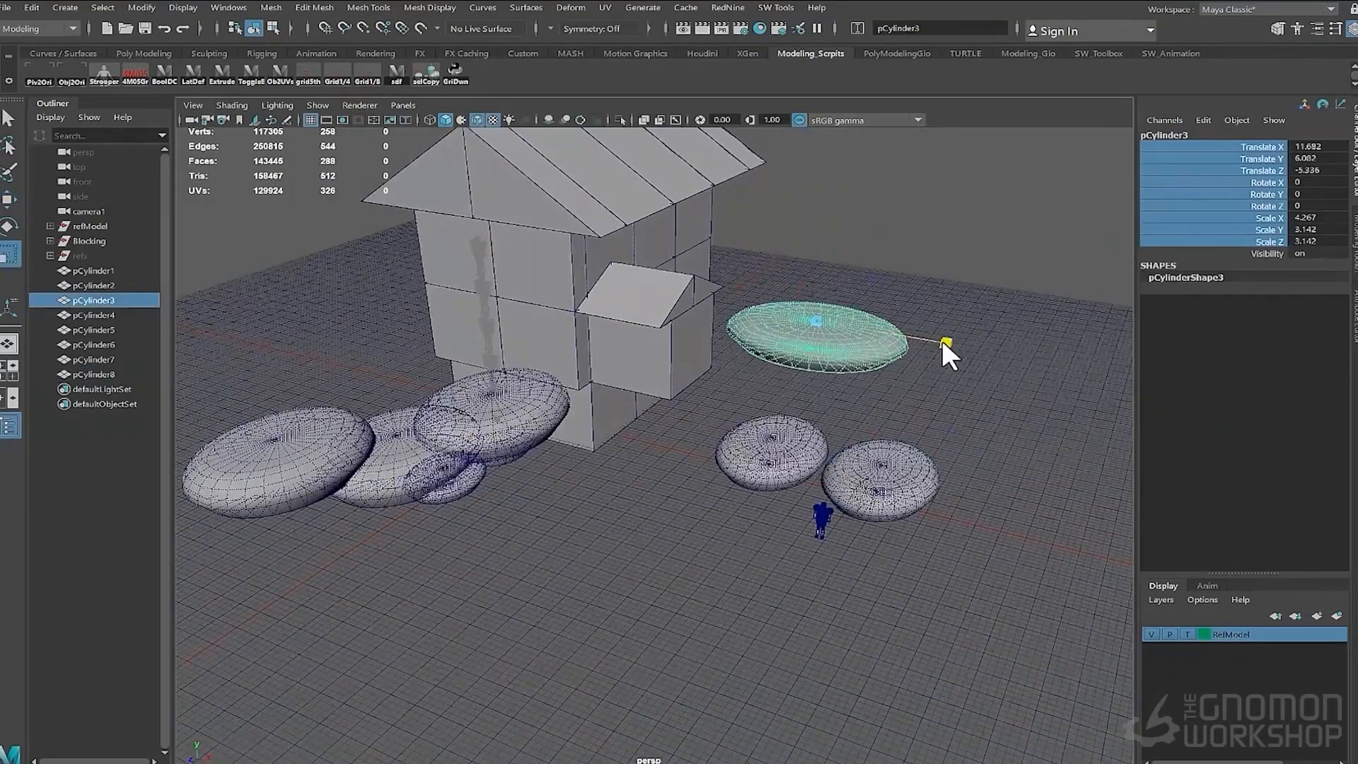
drag(942, 341, 932, 340)
alt+drag(866, 396, 893, 296)
key(w)
drag(842, 375, 750, 418)
Reposition the large and small discs on the water wheel side of the house into an overlapping cluster
click(569, 423)
drag(515, 404, 475, 408)
click(432, 457)
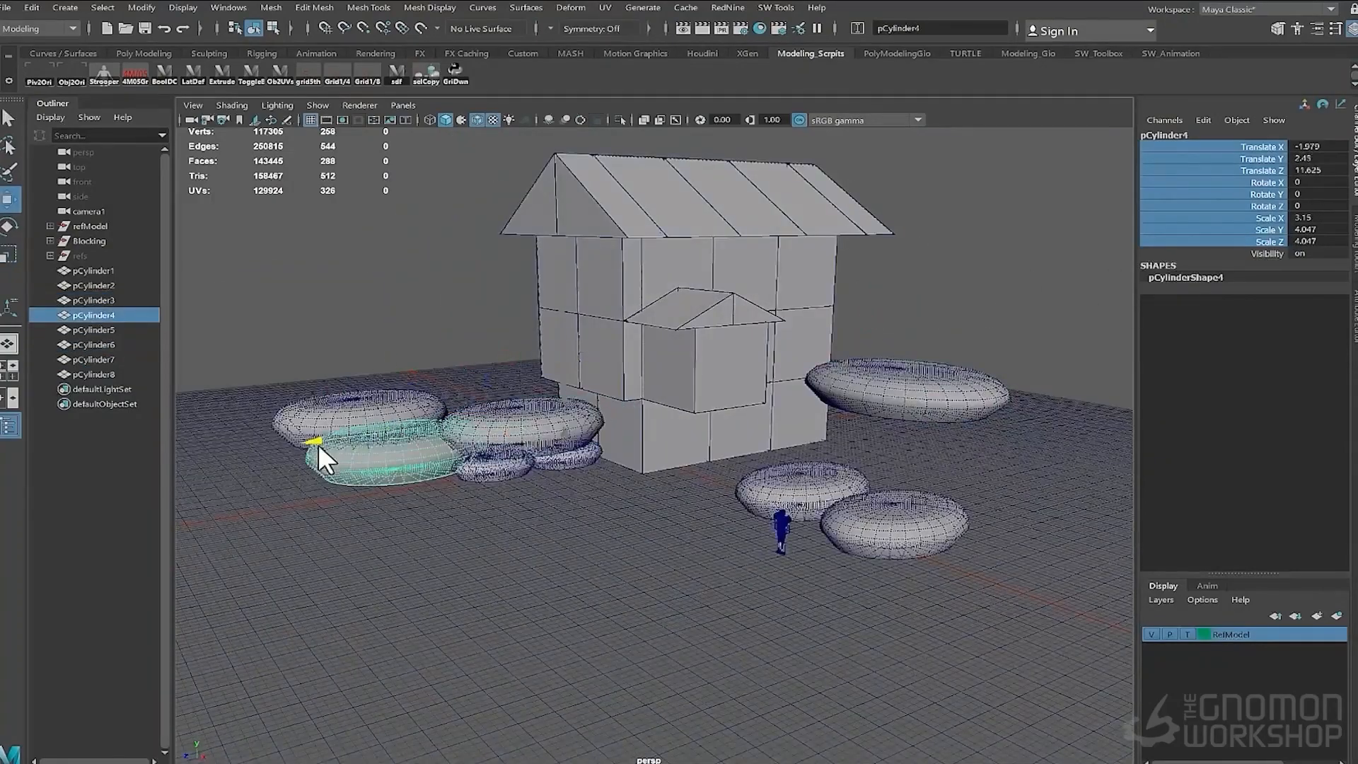
click(496, 467)
drag(532, 468, 749, 506)
click(587, 456)
click(564, 530)
Create a polygon cylinder, rotate it 90 degrees about X, and move it to Translate Z 6.25
shift+right_click(562, 530)
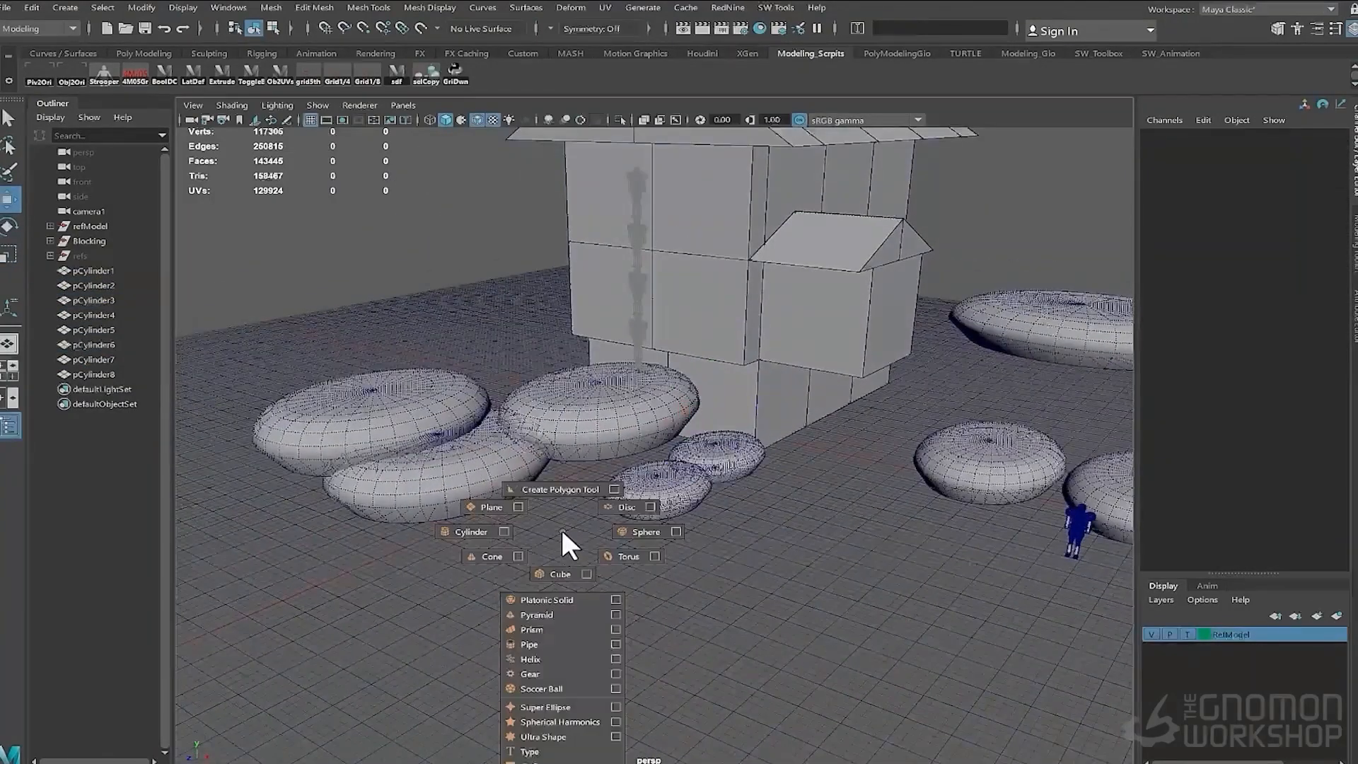
shift+right_drag(562, 530, 479, 530)
alt+drag(642, 433, 545, 400)
key(w)
drag(830, 484, 641, 484)
Set the new cylinder's Scale X, Y and Z to 2.5 and raise it to Translate Y 5.75
click(1179, 301)
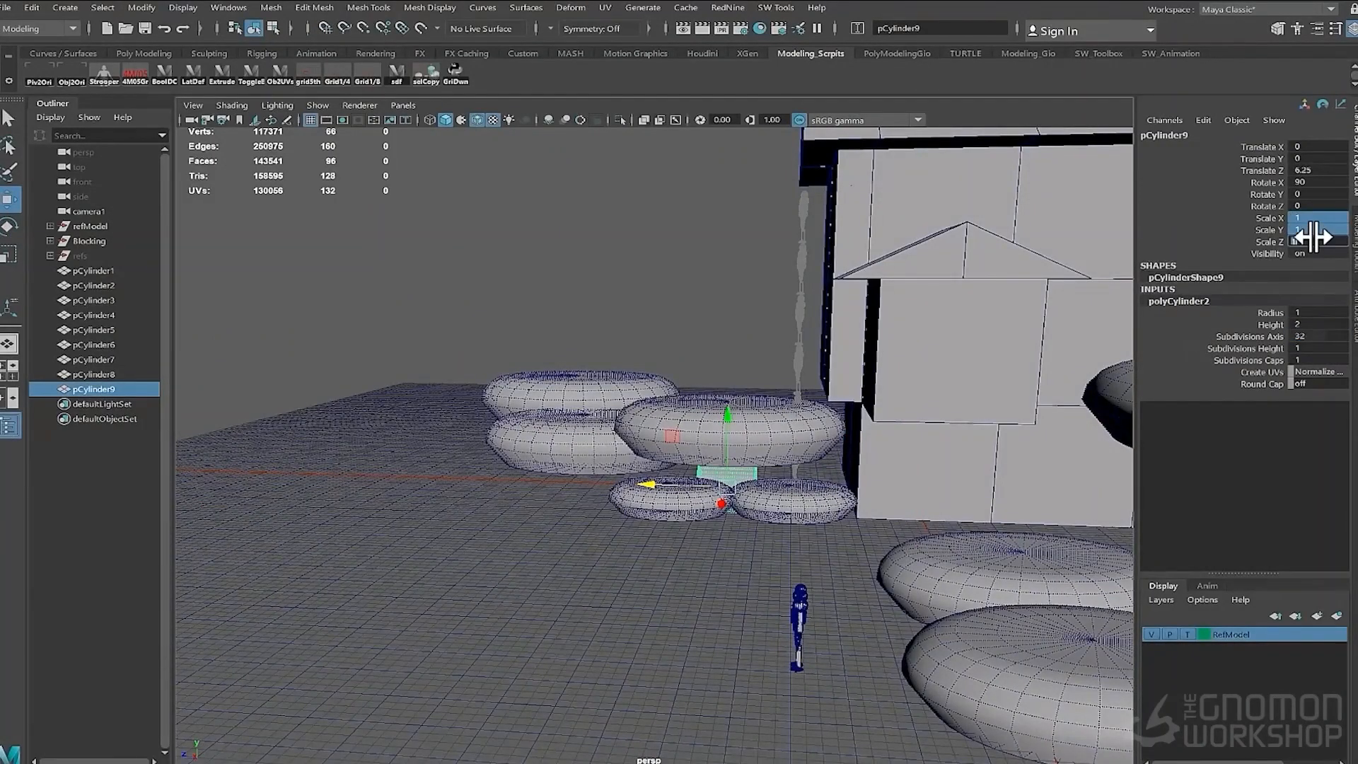
text(10)
key(Return)
text(5)
key(Return)
alt+drag(1075, 325, 1339, 275)
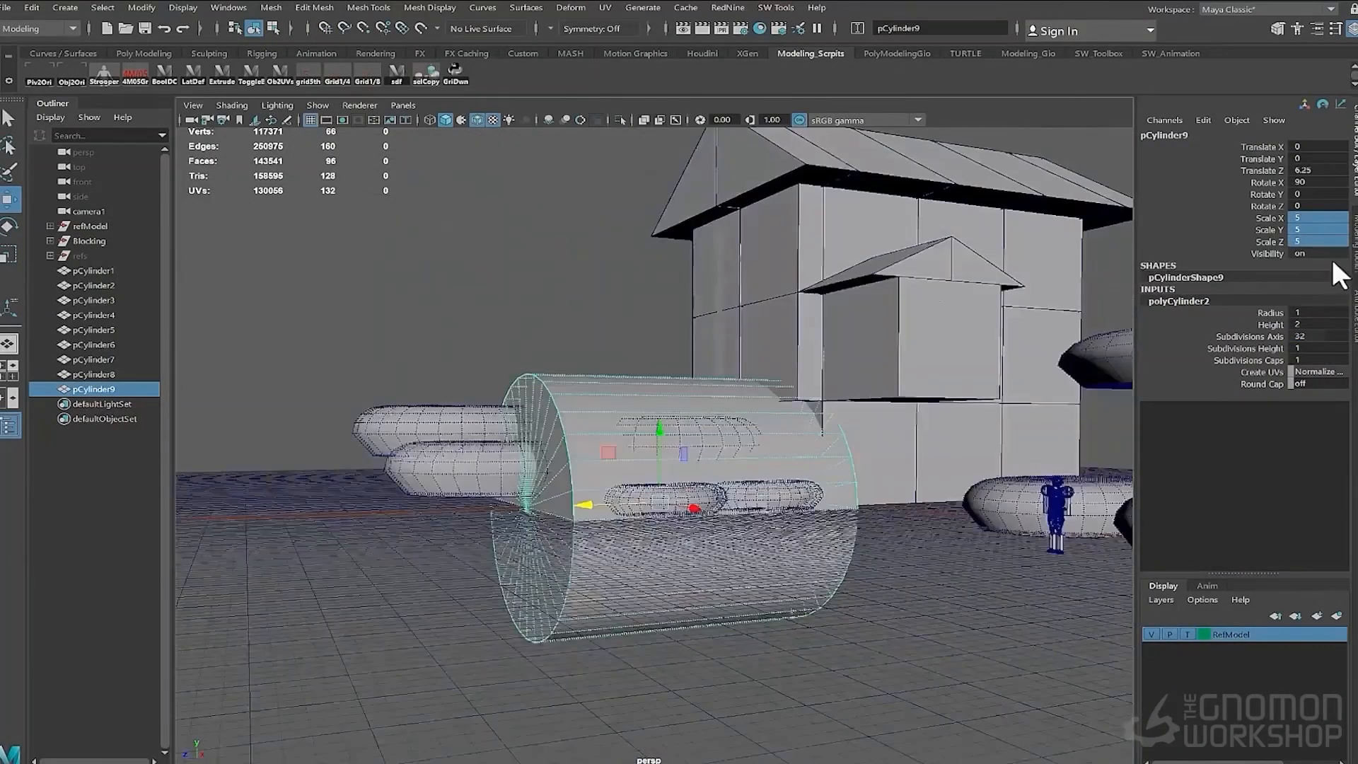
text(2.5)
key(Return)
mouse_move(654, 258)
alt+mouse_down()
mouse_move(638, 311)
mouse_move(645, 260)
alt+mouse_up()
drag(672, 430, 675, 368)
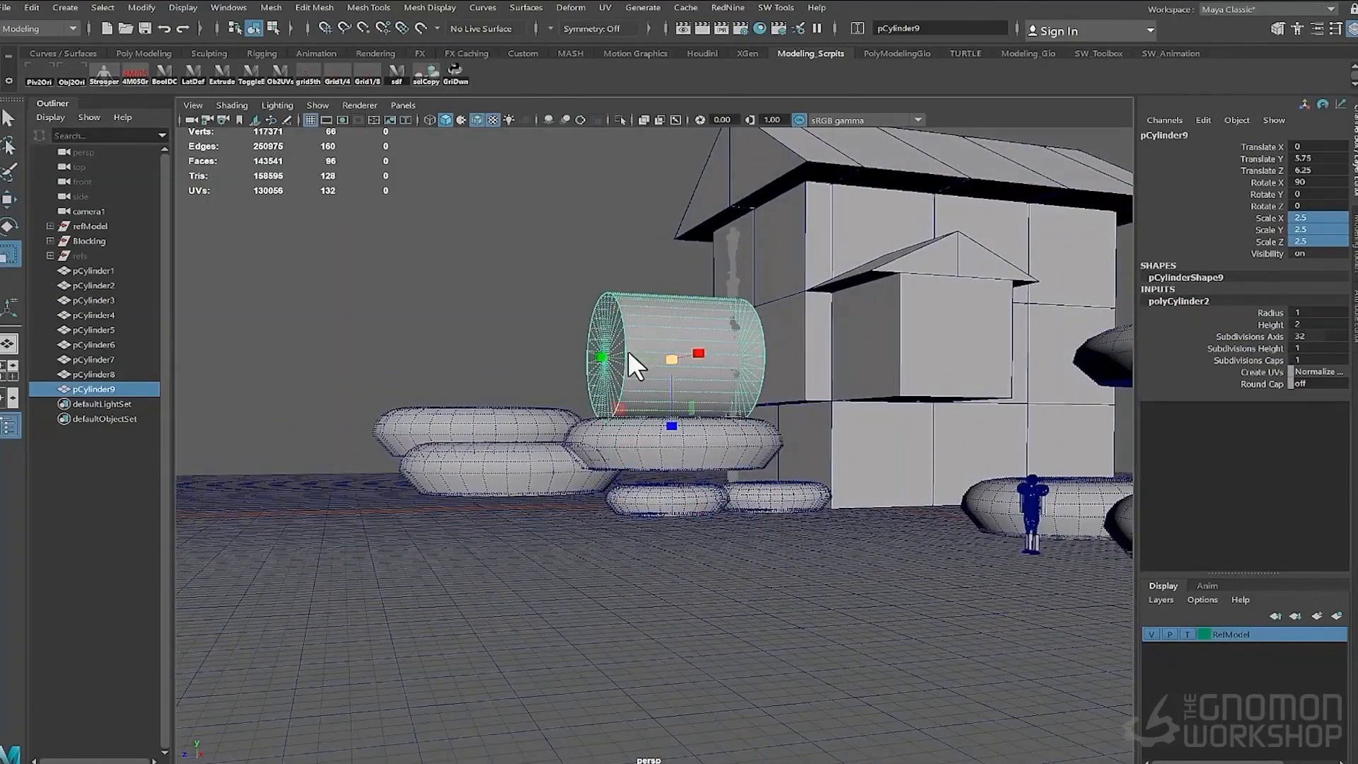
In the side view, move both end vertex rings of the cylinder inward to form a narrow wheel, and return to object mode
key(space)
drag(529, 285, 624, 284)
key(F9)
drag(248, 215, 382, 514)
key(w)
drag(248, 349, 417, 330)
drag(472, 209, 560, 453)
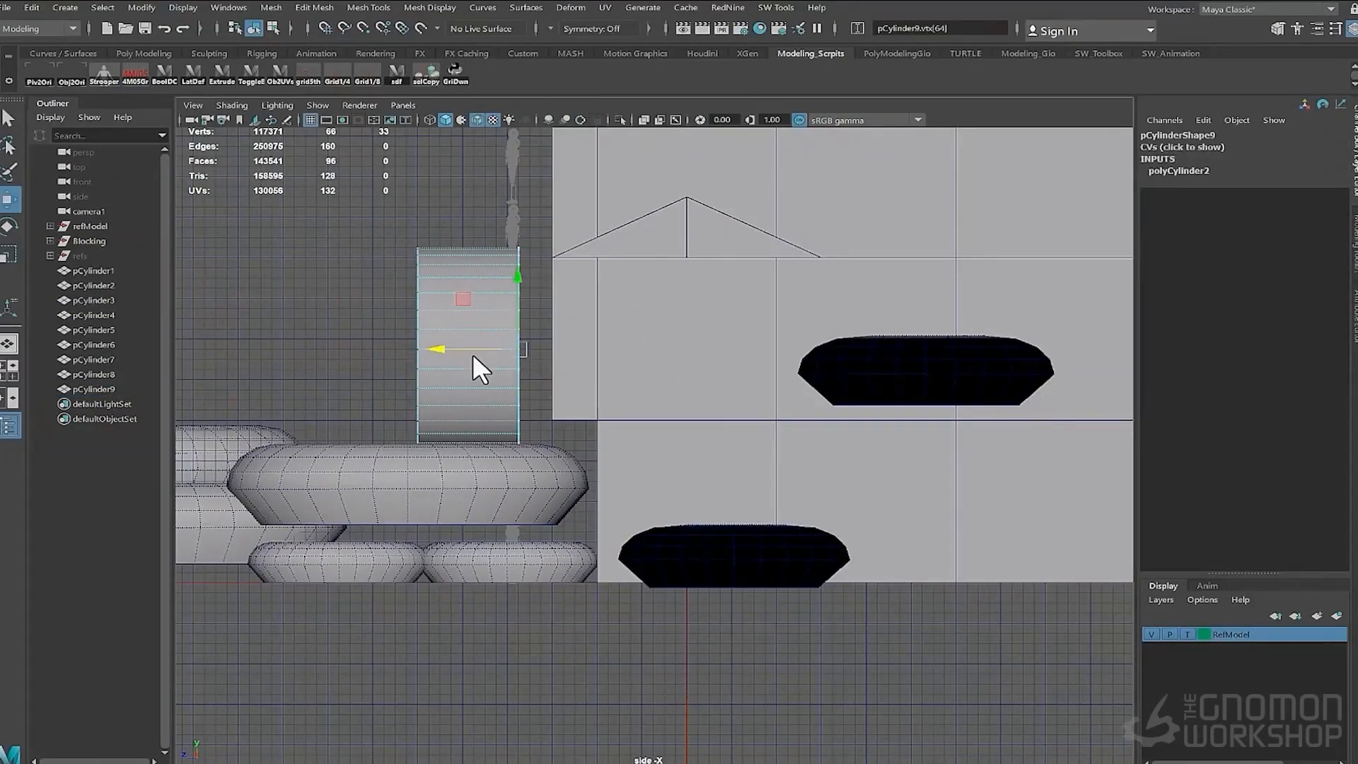
key(space)
drag(468, 348, 483, 282)
alt+drag(552, 304, 624, 423)
key(F8)
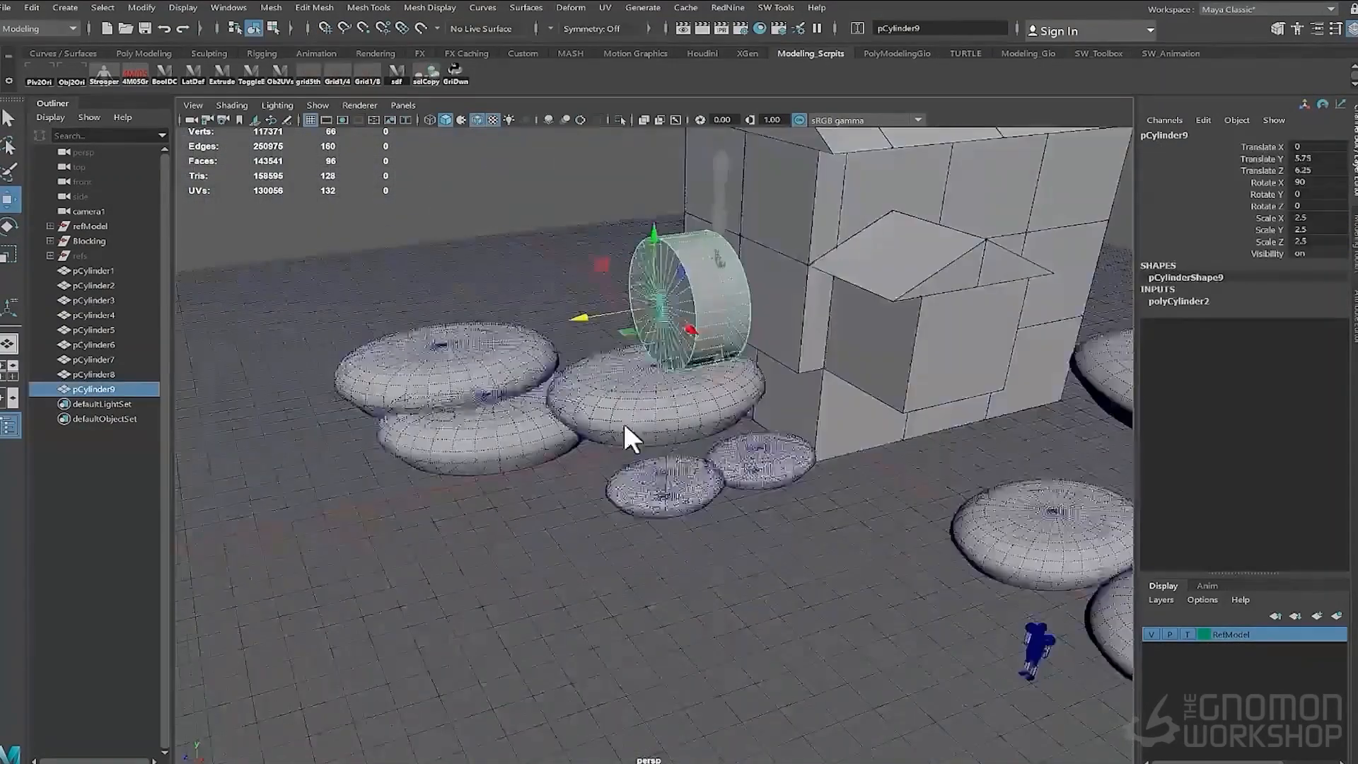
Position the wheel at Translate Z 7.5 and X -1.892, matching the sketched water wheel through camera1
key(x)
drag(614, 313, 578, 319)
alt+drag(665, 432, 732, 375)
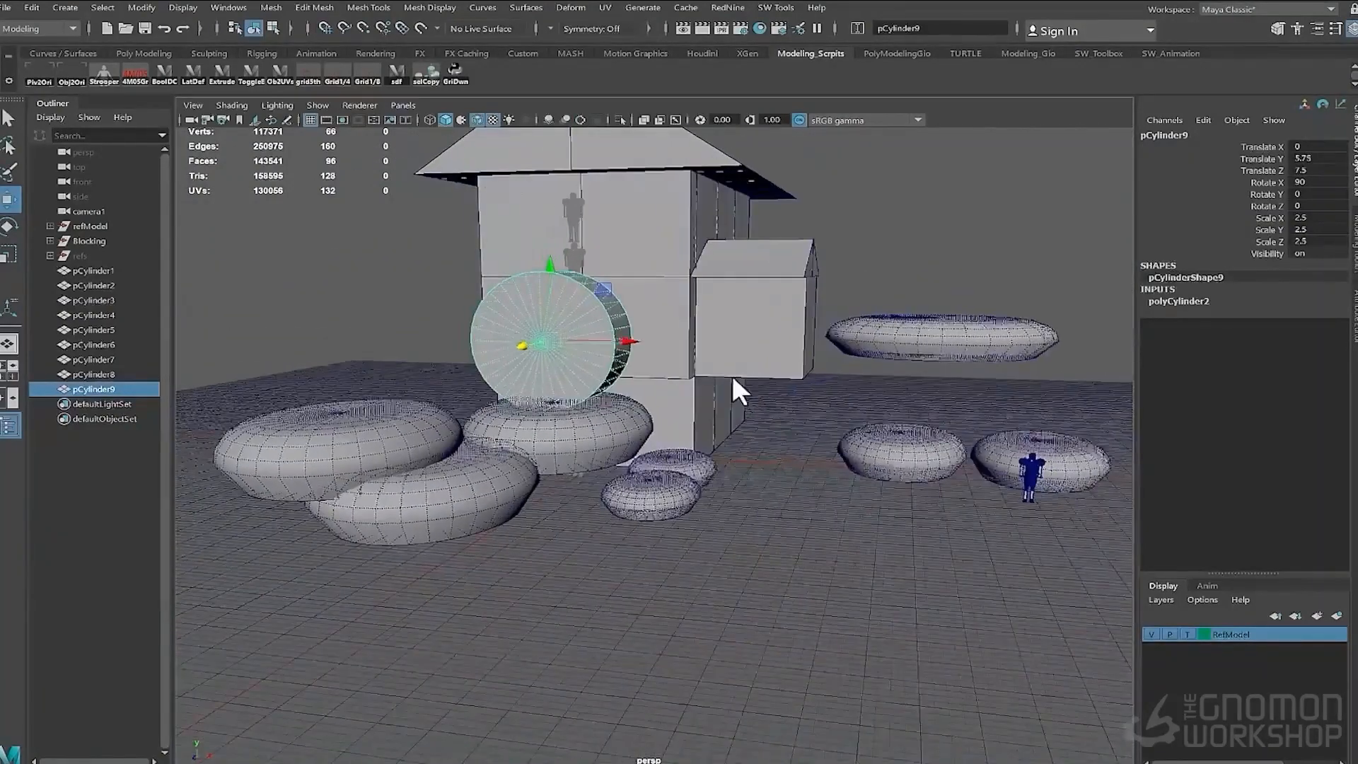
click(403, 105)
mouse_move(467, 121)
click(566, 121)
drag(504, 430, 481, 432)
Scale the wheel up uniformly and shift the disc beneath it to fit the sketch
drag(1316, 218, 1316, 242)
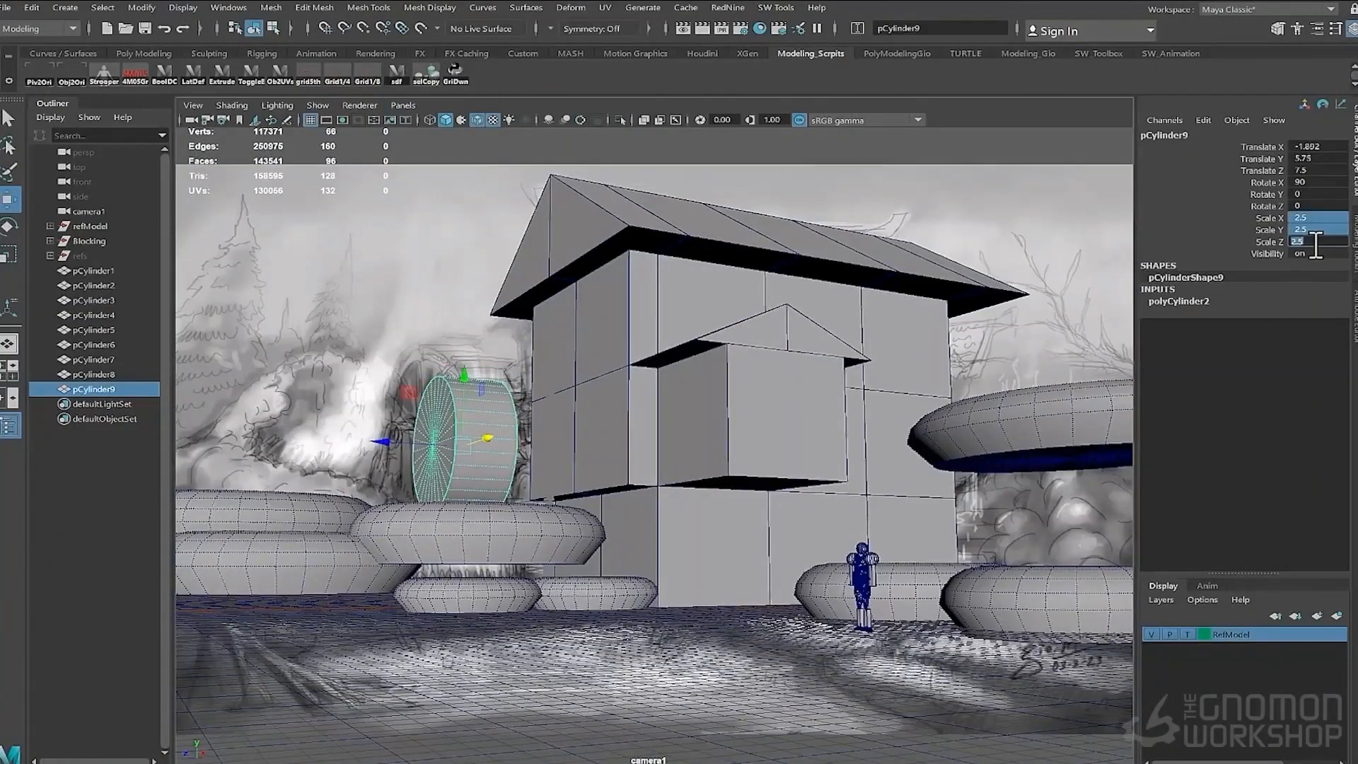
click(443, 526)
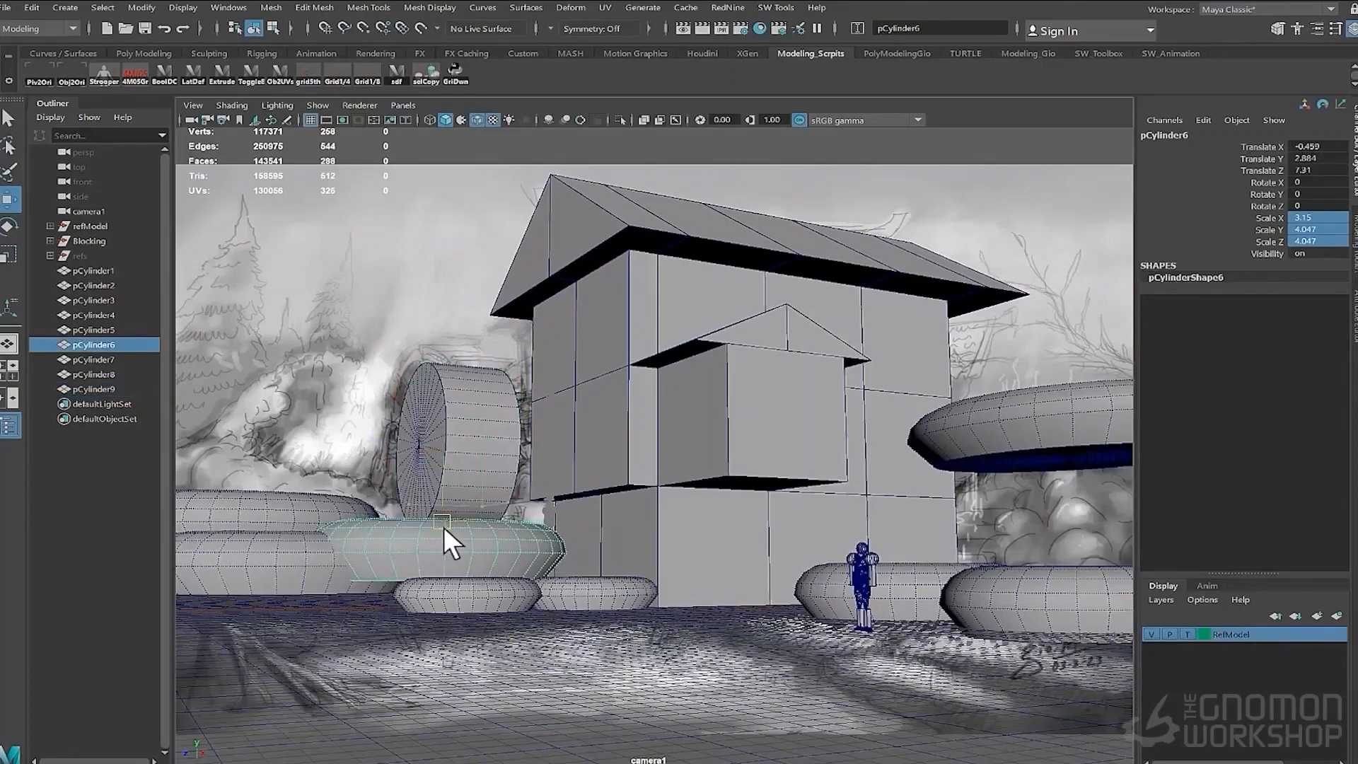
click(1076, 398)
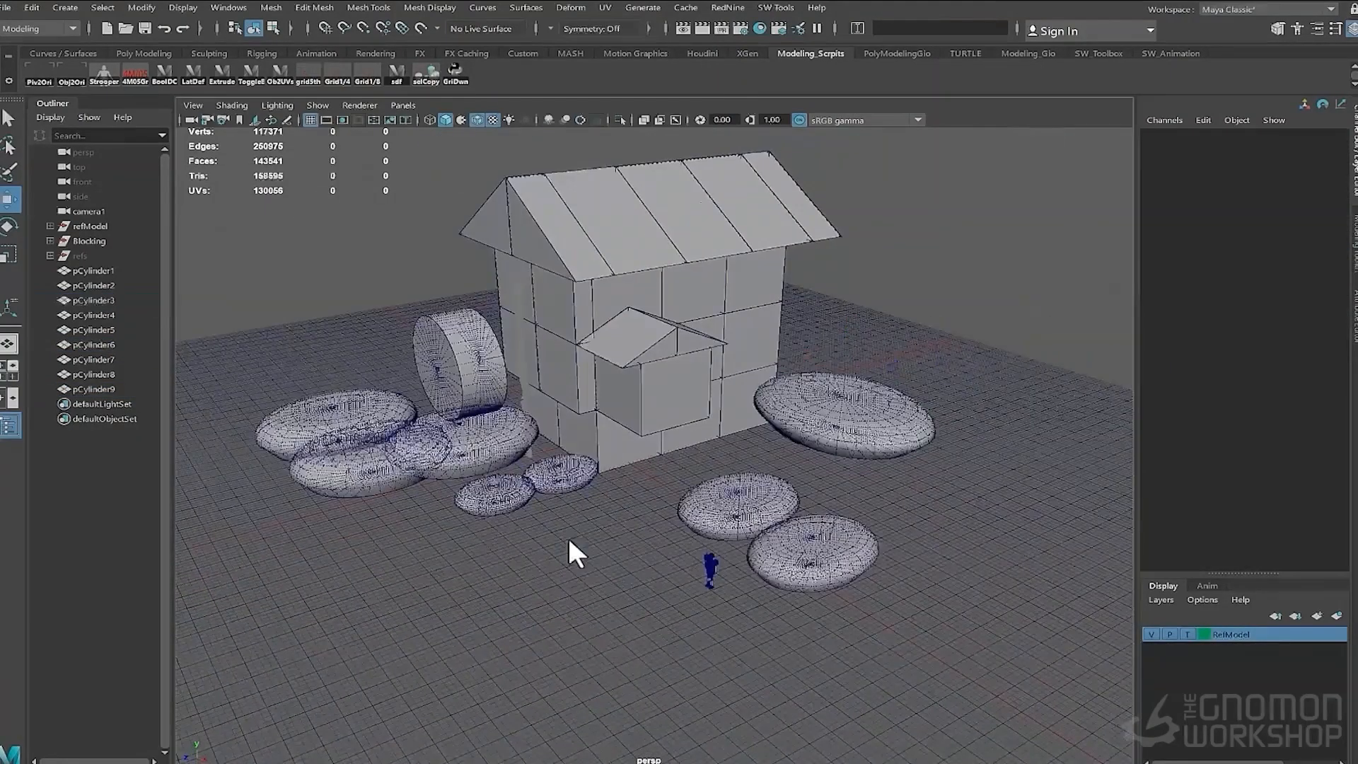
Create a polygon plane with 100 width and 100 height subdivisions and scale it up as ground
shift+right_drag(513, 555, 531, 667)
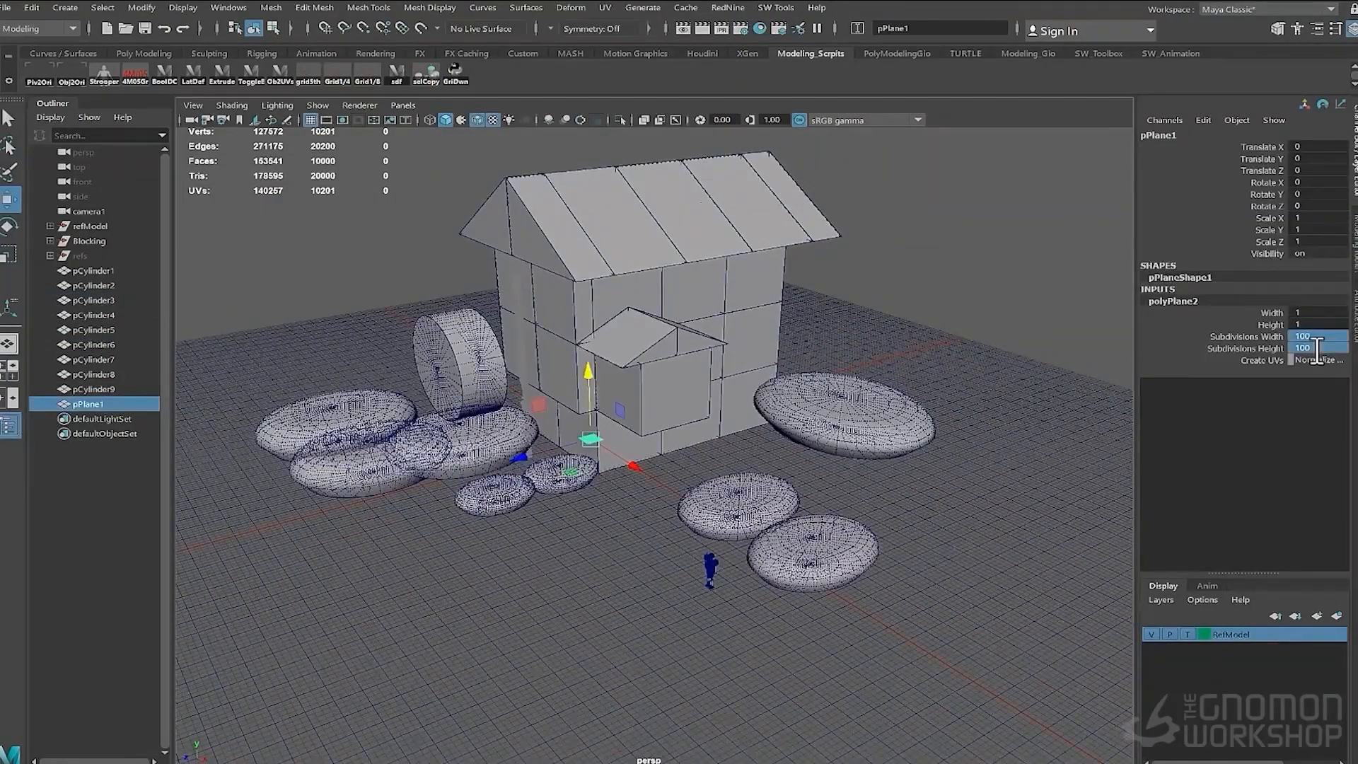
key(r)
drag(559, 462, 764, 495)
alt+right_drag(764, 537, 679, 552)
alt+drag(679, 552, 798, 571)
Move the ground plane to Translate X 3.989 and Z 2.625 and enlarge its uniform scale to about 39.2
key(w)
drag(659, 460, 693, 465)
key(r)
drag(582, 474, 655, 475)
alt+right_drag(698, 549, 743, 566)
alt+middle_drag(743, 566, 677, 500)
alt+drag(677, 500, 623, 488)
alt+middle_drag(622, 488, 673, 476)
alt+right_drag(673, 476, 664, 429)
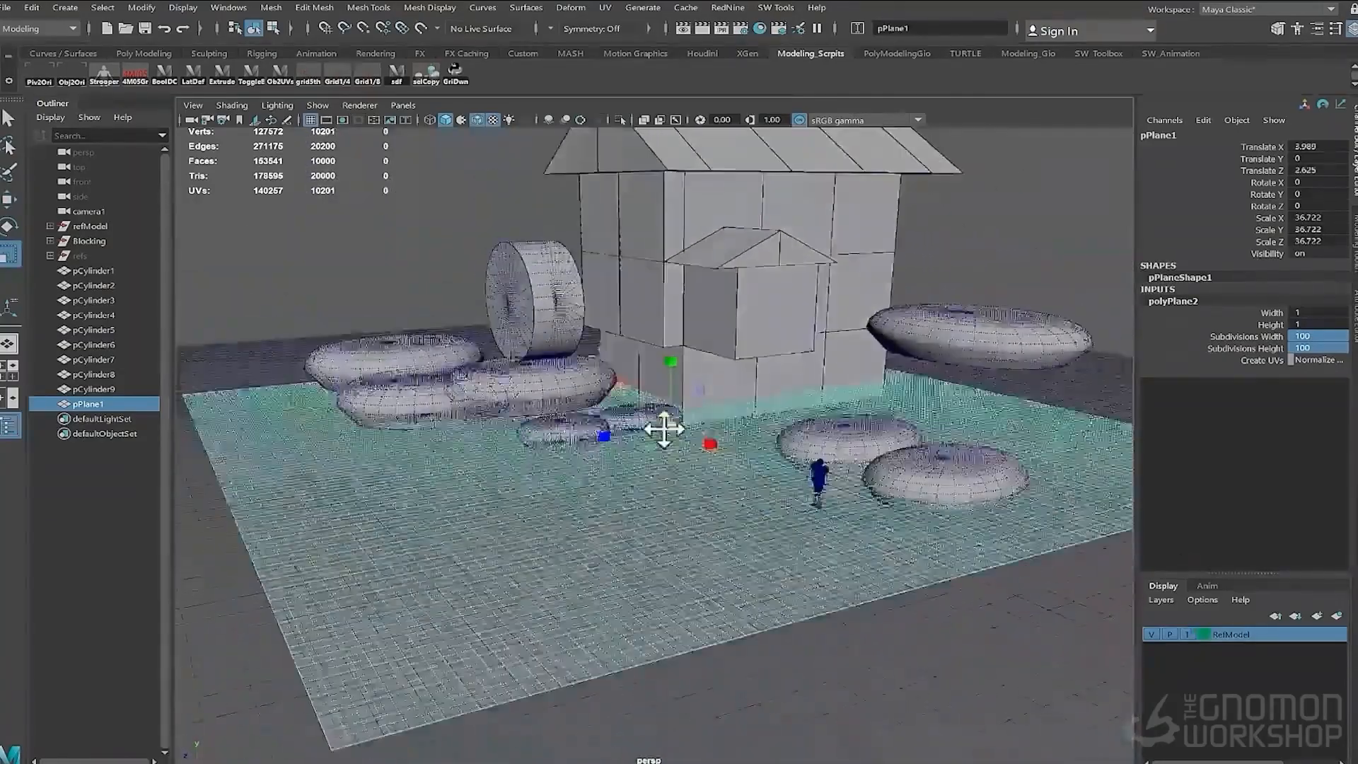
drag(669, 424, 687, 427)
Turn off the wireframe overlay on shaded objects and activate the Grab sculpting tool for the ground plane
alt+drag(601, 460, 542, 485)
click(478, 120)
alt+right_drag(537, 340, 466, 333)
alt+drag(467, 332, 461, 341)
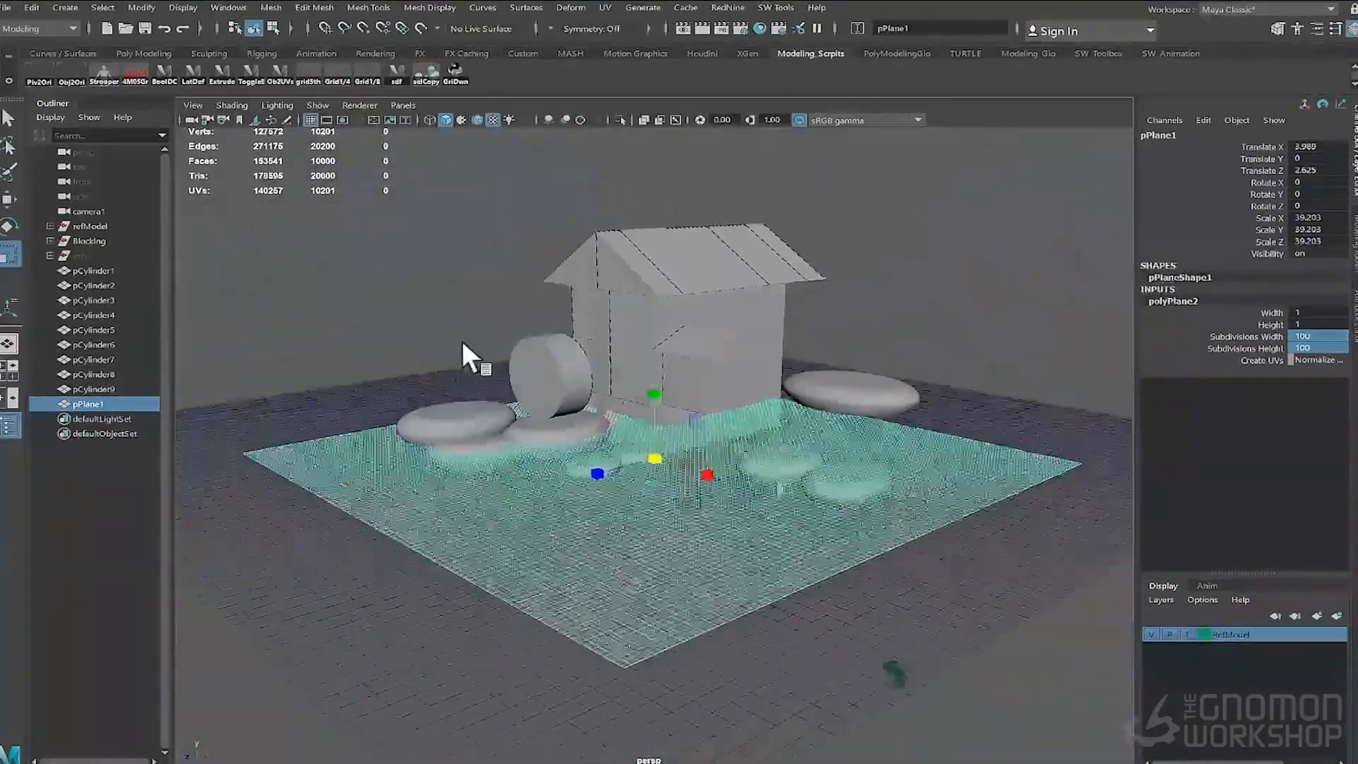
click(142, 50)
click(207, 54)
click(125, 75)
Pull the ground plane up into mounds around the water wheel discs and beneath the raised waterfall disc
alt+drag(399, 452, 463, 480)
alt+drag(481, 435, 566, 403)
mouse_move(452, 496)
mouse_down()
mouse_move(537, 495)
mouse_move(445, 488)
mouse_up()
alt+drag(636, 424, 523, 452)
drag(552, 432, 637, 457)
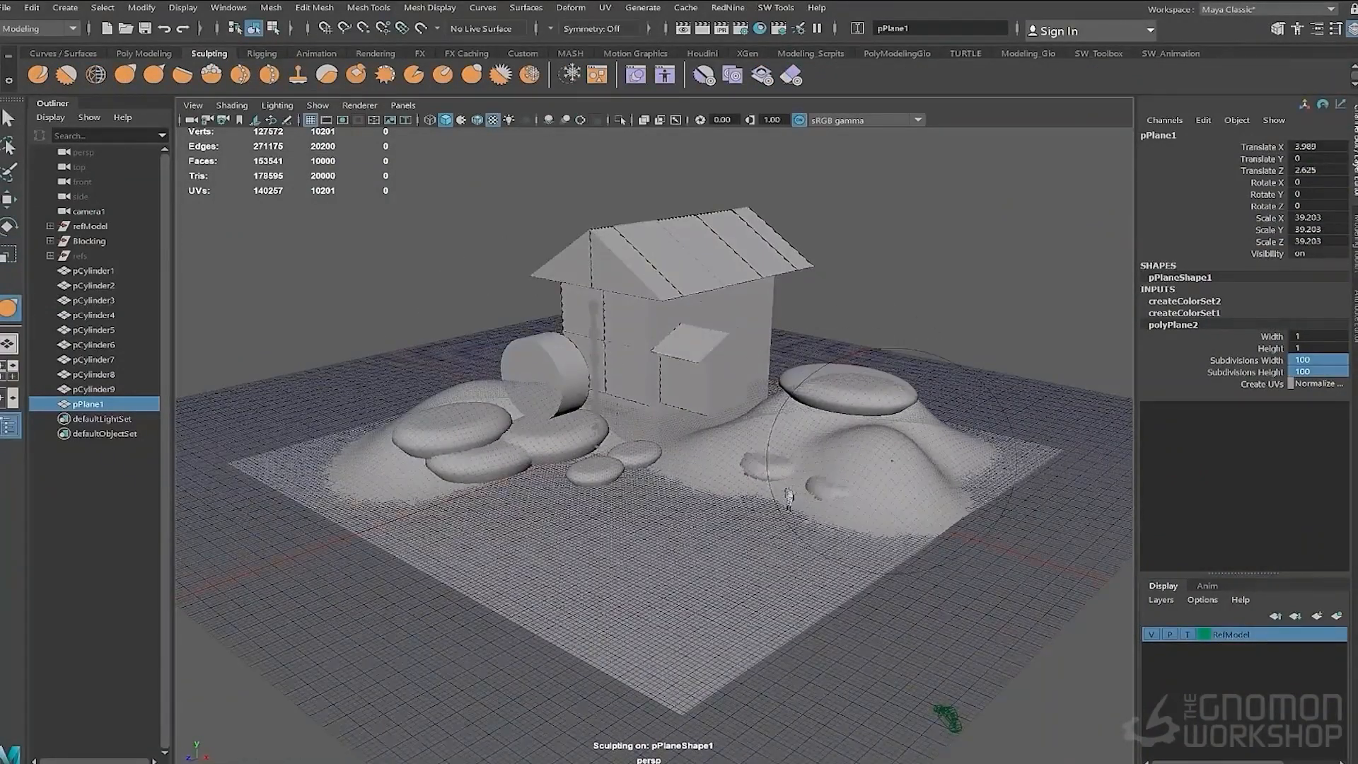
Reshape the mound beneath the raised waterfall disc into a broader slope reaching toward the foreground
alt+drag(891, 460, 750, 433)
drag(859, 452, 806, 488)
alt+drag(806, 439, 700, 470)
drag(764, 523, 813, 551)
alt+drag(382, 517, 543, 495)
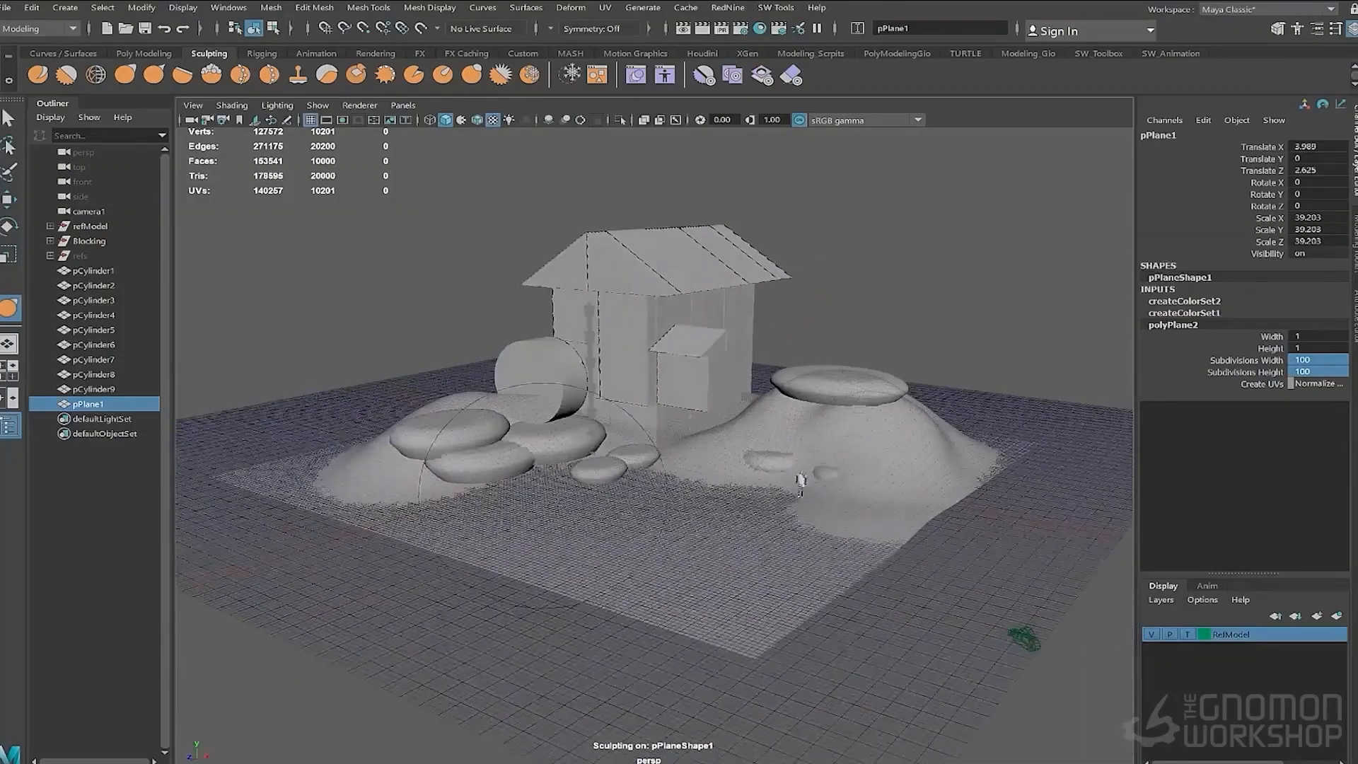
Pull up the terrain around the water wheel discs and along the near bank on the wheel side
alt+drag(800, 481, 715, 543)
alt+drag(595, 447, 658, 460)
mouse_move(573, 471)
mouse_down()
mouse_move(622, 473)
mouse_move(538, 431)
mouse_up()
alt+right_drag(496, 453, 585, 455)
alt+drag(585, 454, 637, 495)
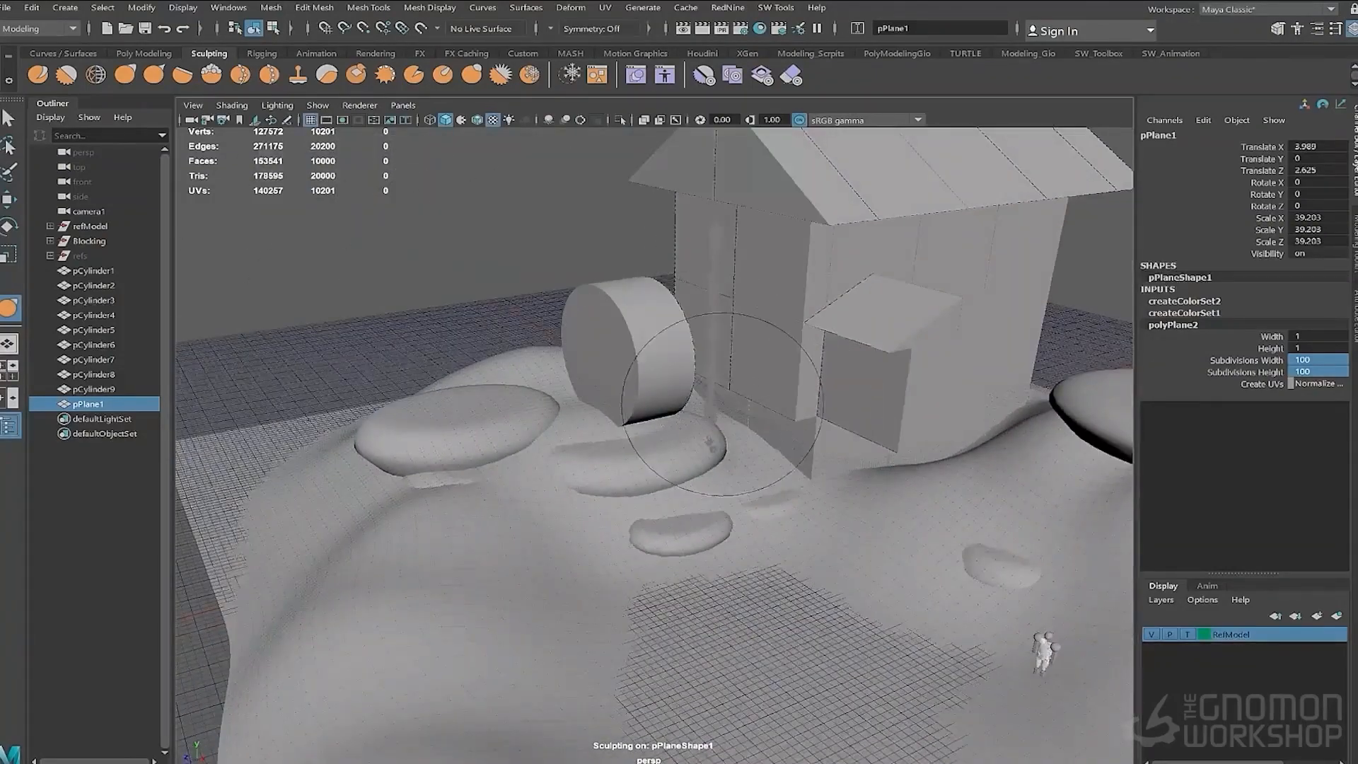
Examine the sculpted terrain around the house from several sides, leave the sculpting tool, and deselect the ground plane
alt+drag(722, 404, 877, 424)
alt+right_drag(686, 559, 585, 564)
alt+drag(761, 520, 538, 520)
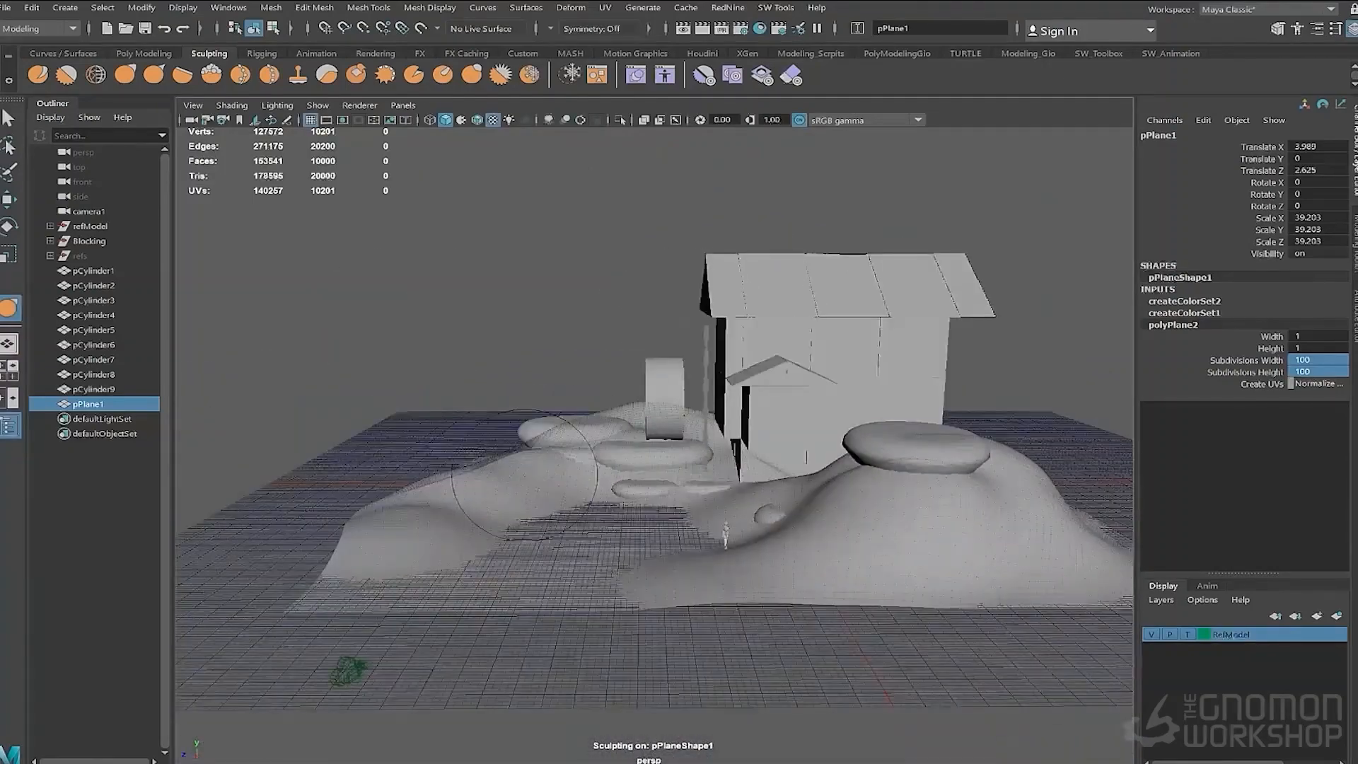
alt+right_drag(537, 519, 660, 570)
alt+drag(661, 570, 913, 460)
alt+right_drag(924, 455, 764, 495)
mouse_move(763, 496)
alt+mouse_down()
mouse_move(668, 520)
mouse_move(764, 558)
alt+mouse_up()
key(w)
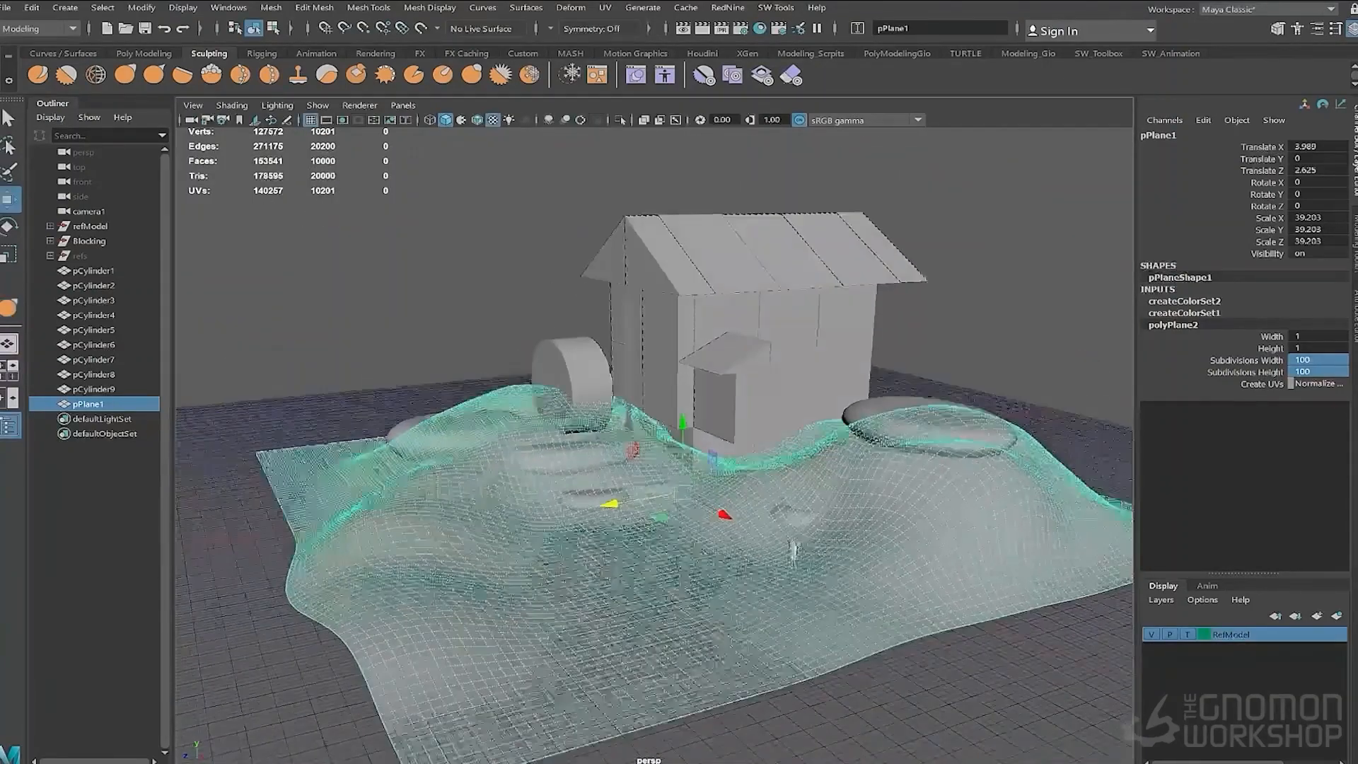
click(969, 276)
Create a new polygon plane at the origin and set its width and height subdivisions to 50
mouse_move(849, 537)
alt+mouse_down()
mouse_move(834, 513)
mouse_move(953, 594)
alt+mouse_up()
right_click(952, 593)
shift+right_drag(899, 589, 903, 576)
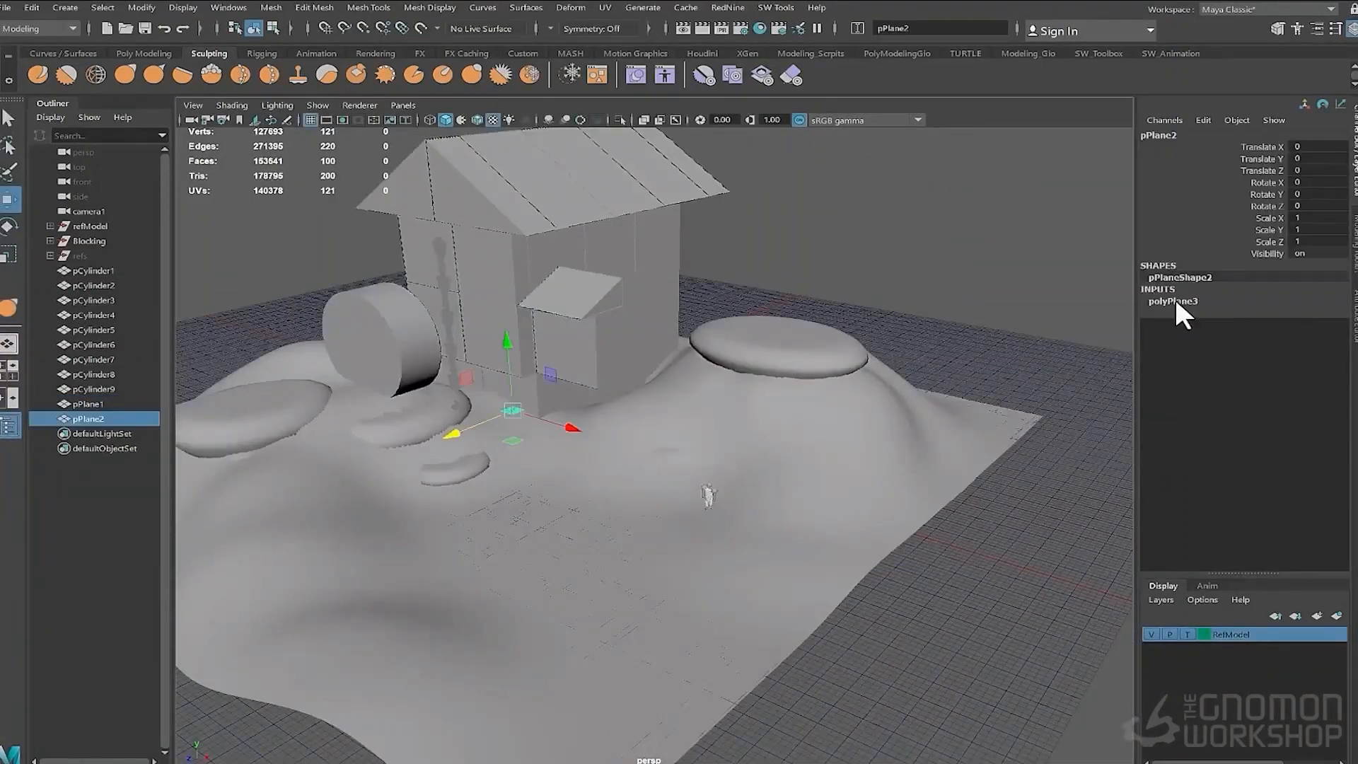
click(1177, 301)
drag(1314, 336, 1317, 347)
text(50)
key(Return)
Scale the new plane uniformly to about 13.58 and place it on the water wheel side of the house
alt+middle_drag(439, 496, 584, 523)
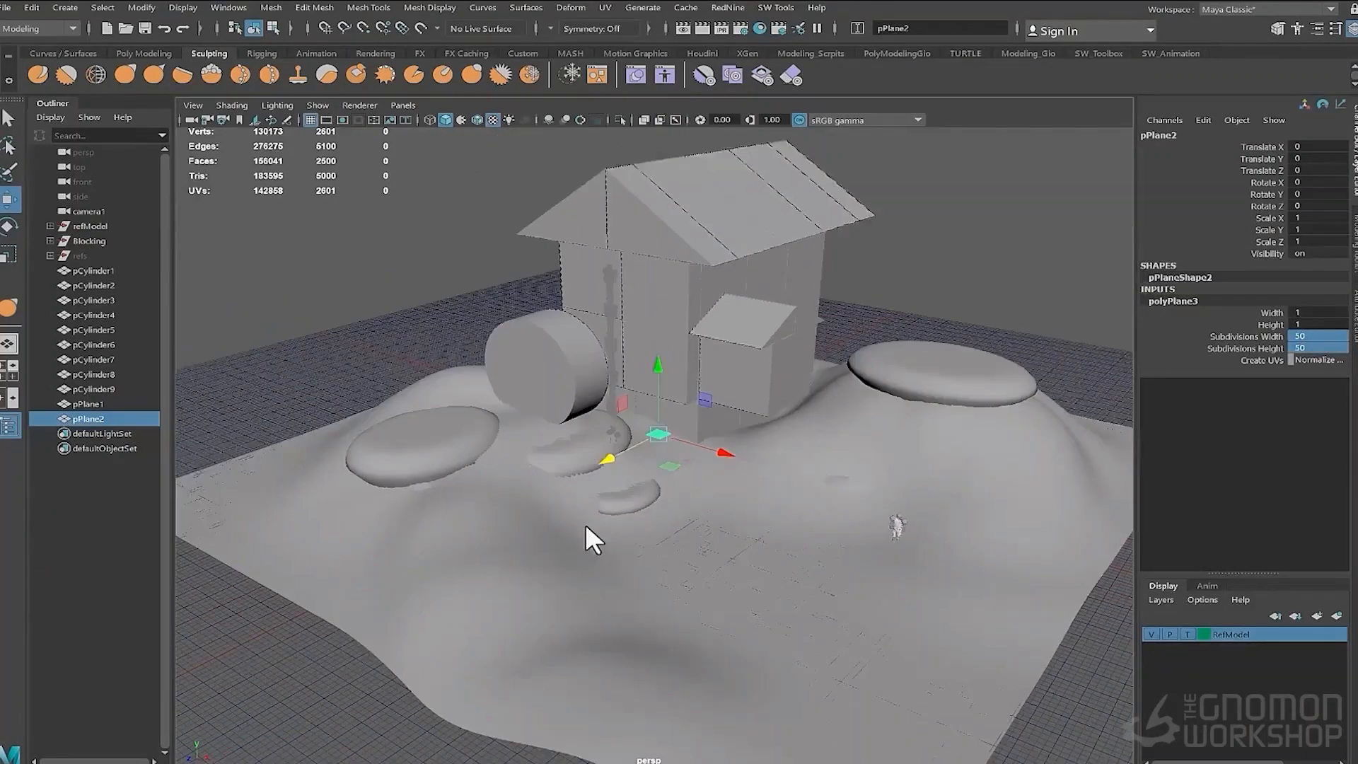
alt+drag(584, 523, 488, 520)
key(r)
drag(675, 434, 751, 423)
mouse_move(601, 452)
mouse_down()
mouse_move(698, 465)
mouse_move(471, 463)
mouse_move(498, 406)
mouse_move(694, 456)
mouse_move(696, 431)
mouse_up()
Isolate the new plane and pull its middle up into a tall mound with the sculpting brush
key(y)
alt+drag(817, 460, 615, 467)
mouse_move(559, 492)
mouse_down()
mouse_move(598, 467)
mouse_move(566, 470)
mouse_up()
mouse_move(608, 495)
alt+mouse_down()
mouse_move(1075, 464)
mouse_move(1203, 496)
alt+mouse_up()
mouse_move(771, 466)
mouse_down()
mouse_move(704, 396)
mouse_move(630, 467)
mouse_move(594, 470)
mouse_up()
mouse_move(594, 470)
alt+mouse_down()
mouse_move(643, 457)
mouse_move(612, 442)
alt+mouse_up()
mouse_move(612, 442)
alt+mouse_down()
mouse_move(780, 480)
mouse_move(757, 451)
mouse_move(539, 531)
alt+mouse_up()
key(ctrl+1)
drag(609, 495, 748, 470)
mouse_move(467, 489)
alt+mouse_down()
mouse_move(860, 448)
mouse_move(672, 375)
mouse_move(549, 410)
mouse_move(748, 446)
alt+mouse_up()
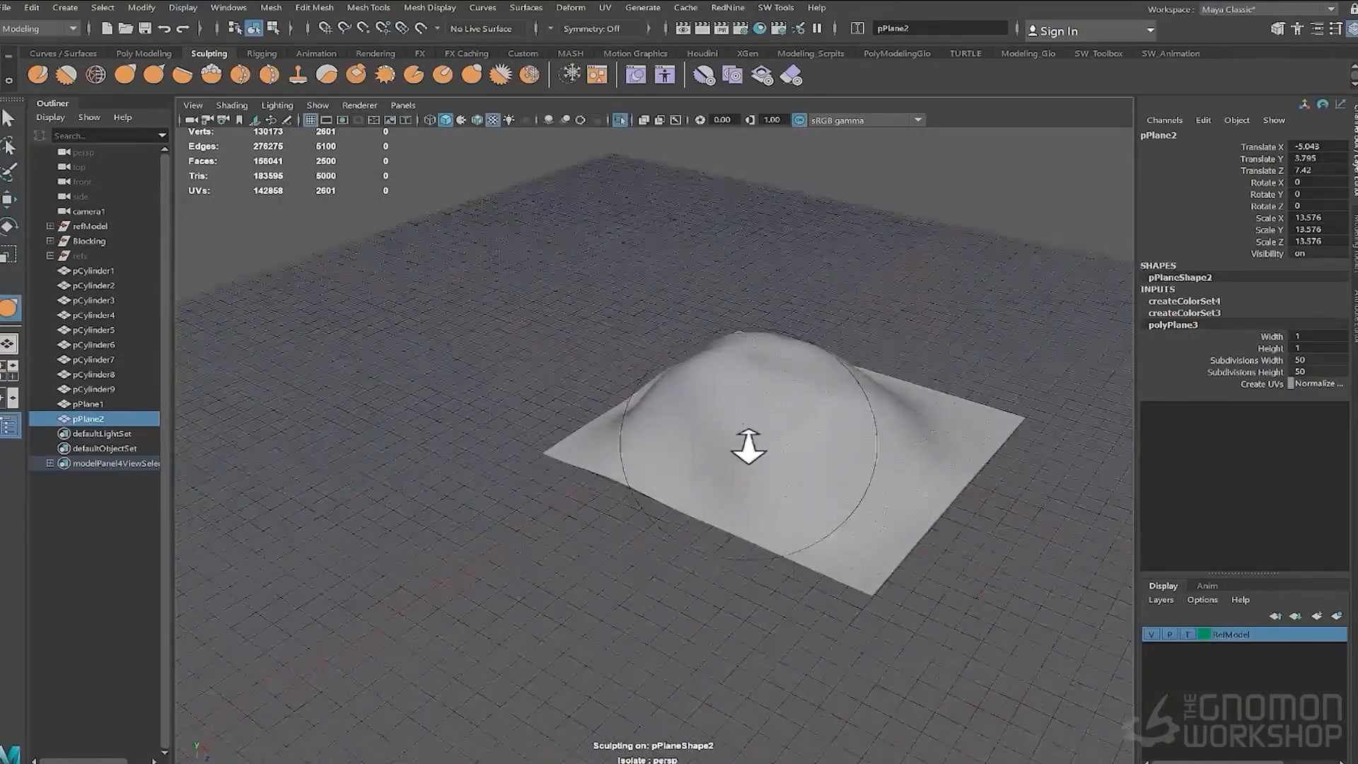
Sculpt the isolated mound from several sides into uneven ridges with a hollow in the front
mouse_move(847, 420)
alt+mouse_down()
mouse_move(607, 438)
mouse_move(534, 494)
mouse_move(622, 534)
alt+mouse_up()
mouse_move(623, 534)
alt+mouse_down()
mouse_move(785, 431)
mouse_move(636, 502)
alt+mouse_up()
mouse_move(637, 502)
mouse_down()
mouse_move(691, 486)
mouse_move(802, 530)
mouse_up()
alt+drag(802, 530, 676, 515)
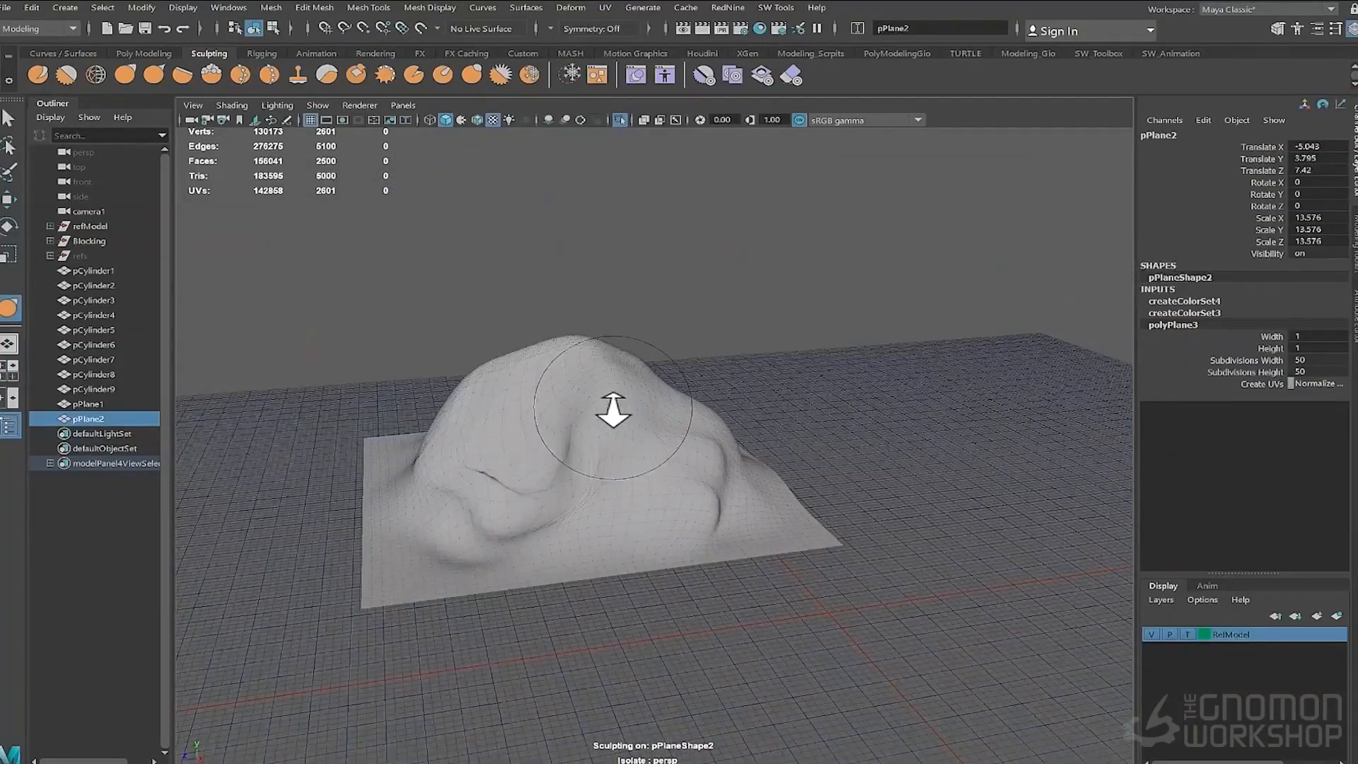
alt+drag(551, 459, 615, 488)
drag(615, 488, 744, 473)
mouse_move(744, 472)
alt+mouse_down()
mouse_move(718, 479)
mouse_move(498, 396)
alt+mouse_up()
mouse_move(499, 396)
mouse_down()
mouse_move(511, 378)
mouse_move(488, 400)
mouse_up()
mouse_move(488, 401)
mouse_down()
mouse_move(558, 464)
mouse_move(658, 470)
mouse_move(569, 512)
mouse_up()
alt+drag(569, 513, 603, 494)
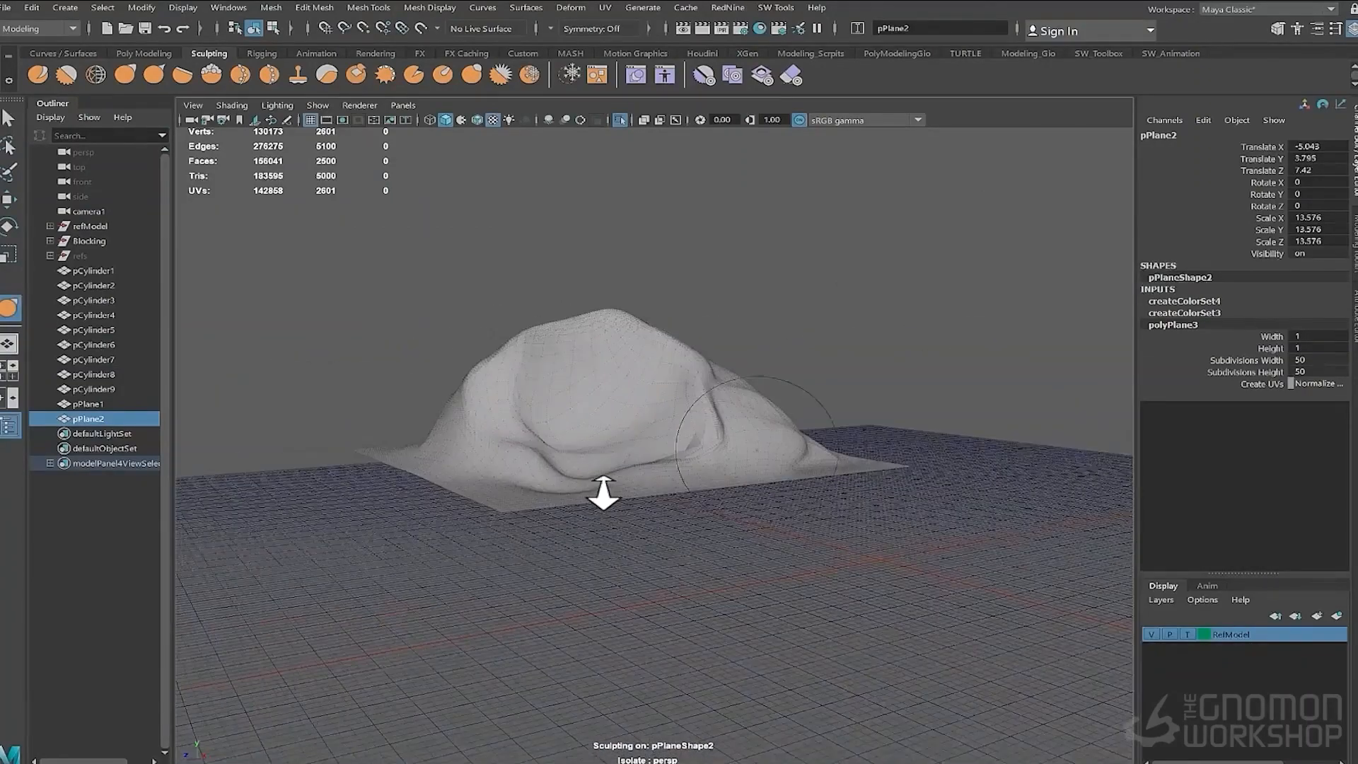
Select the mound's outer border edges and turn on soft selection with Surface falloff and a radius of 300
key(r)
mouse_move(611, 410)
mouse_down()
mouse_move(642, 379)
mouse_move(325, 467)
mouse_up()
right_drag(325, 467, 324, 417)
alt+right_drag(324, 467, 631, 553)
double_click(632, 561)
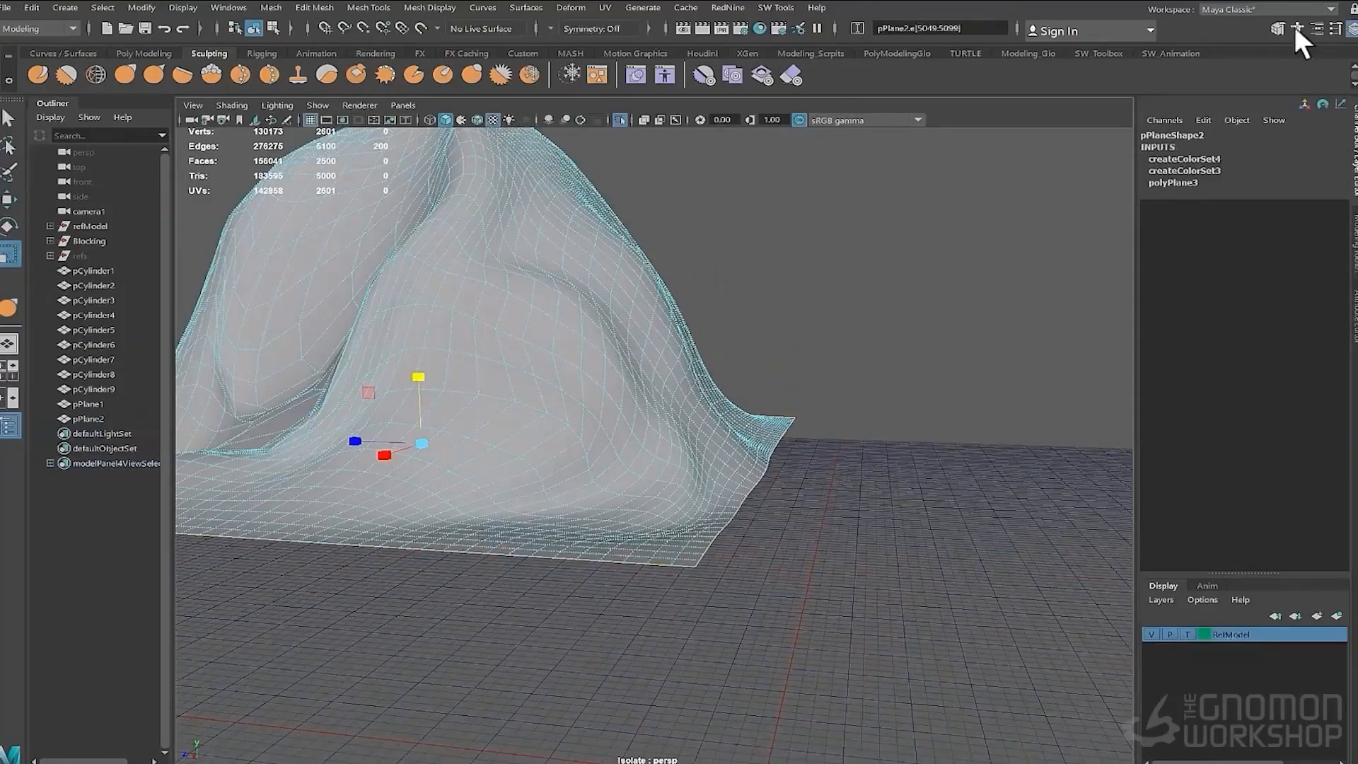
key(super)
alt+drag(347, 417, 644, 428)
click(1278, 29)
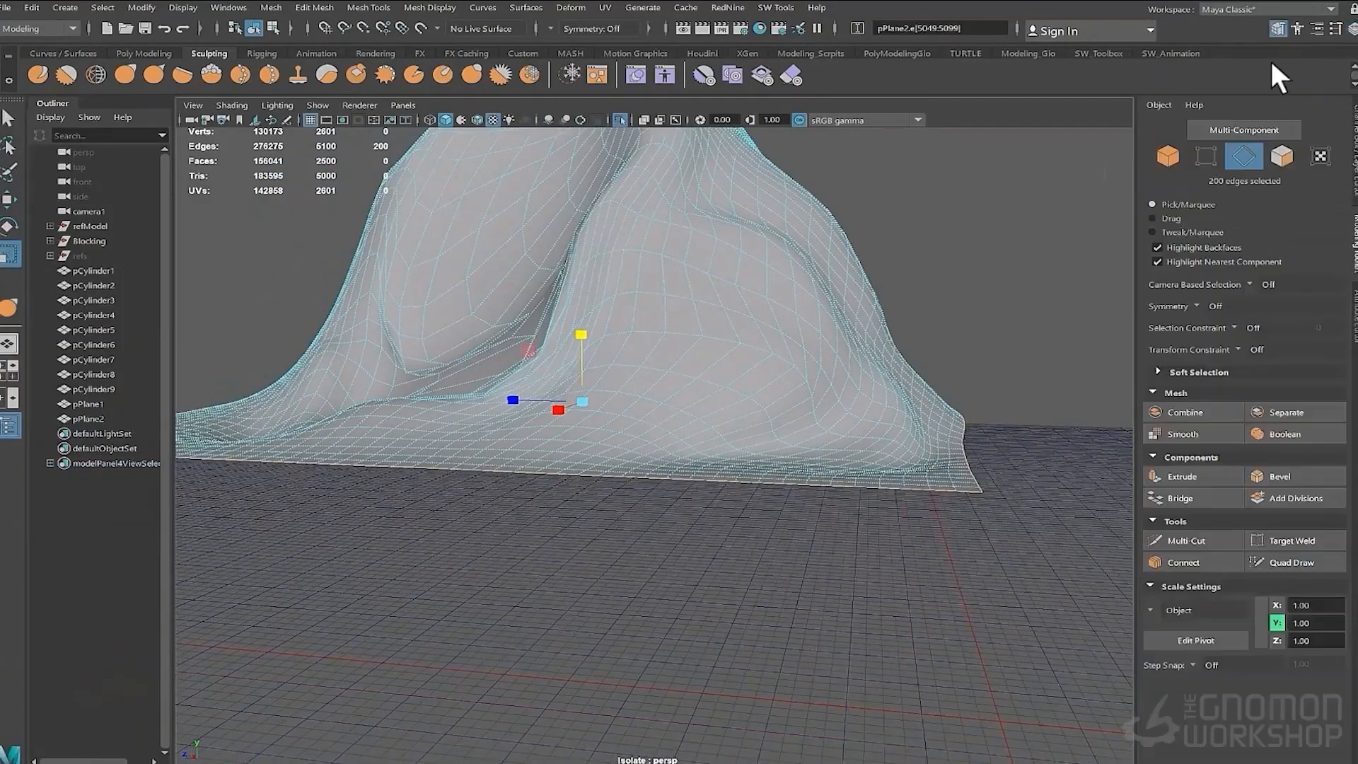
click(1198, 372)
click(1217, 392)
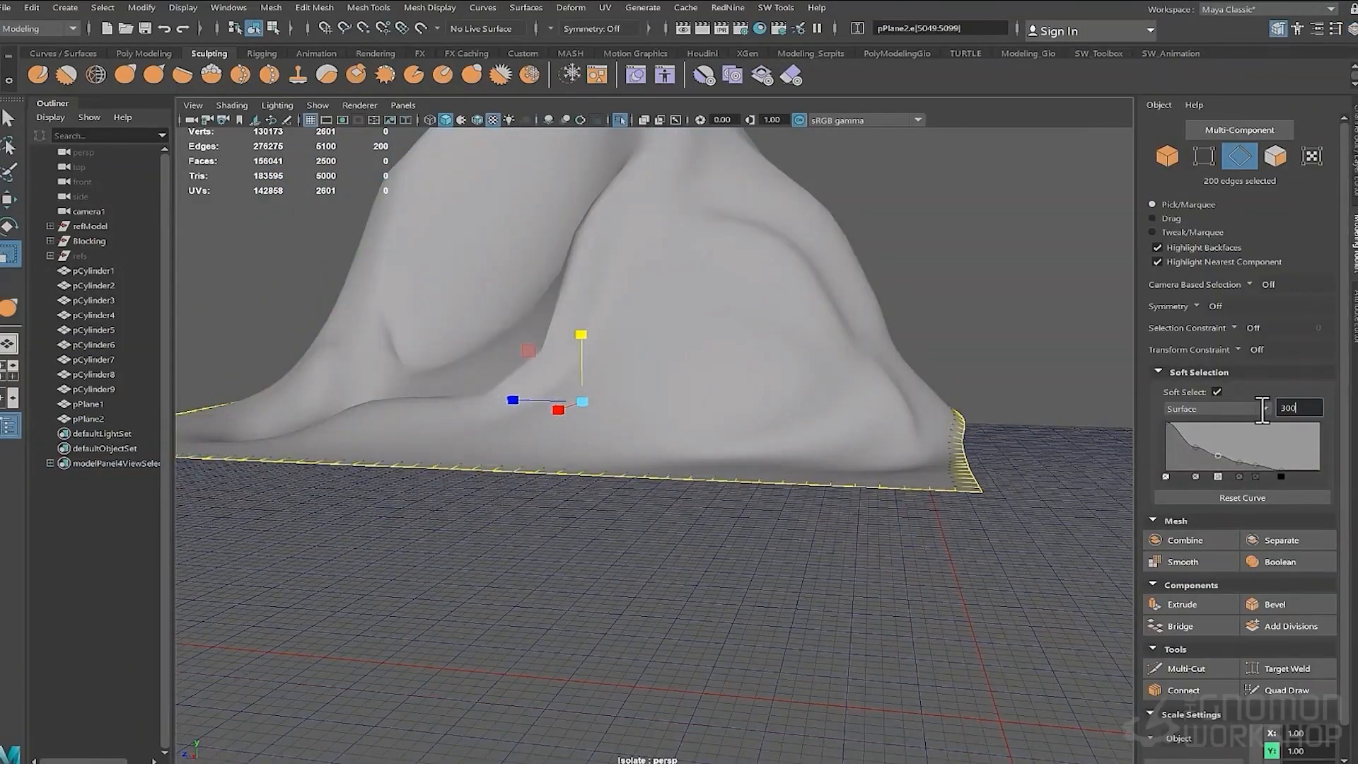
key(Return)
Pull the mound's border edges downward, return to object mode and show the whole scene again
key(w)
drag(583, 329, 585, 480)
alt+drag(628, 358, 640, 424)
right_drag(641, 396, 696, 340)
click(620, 120)
alt+right_drag(813, 453, 703, 504)
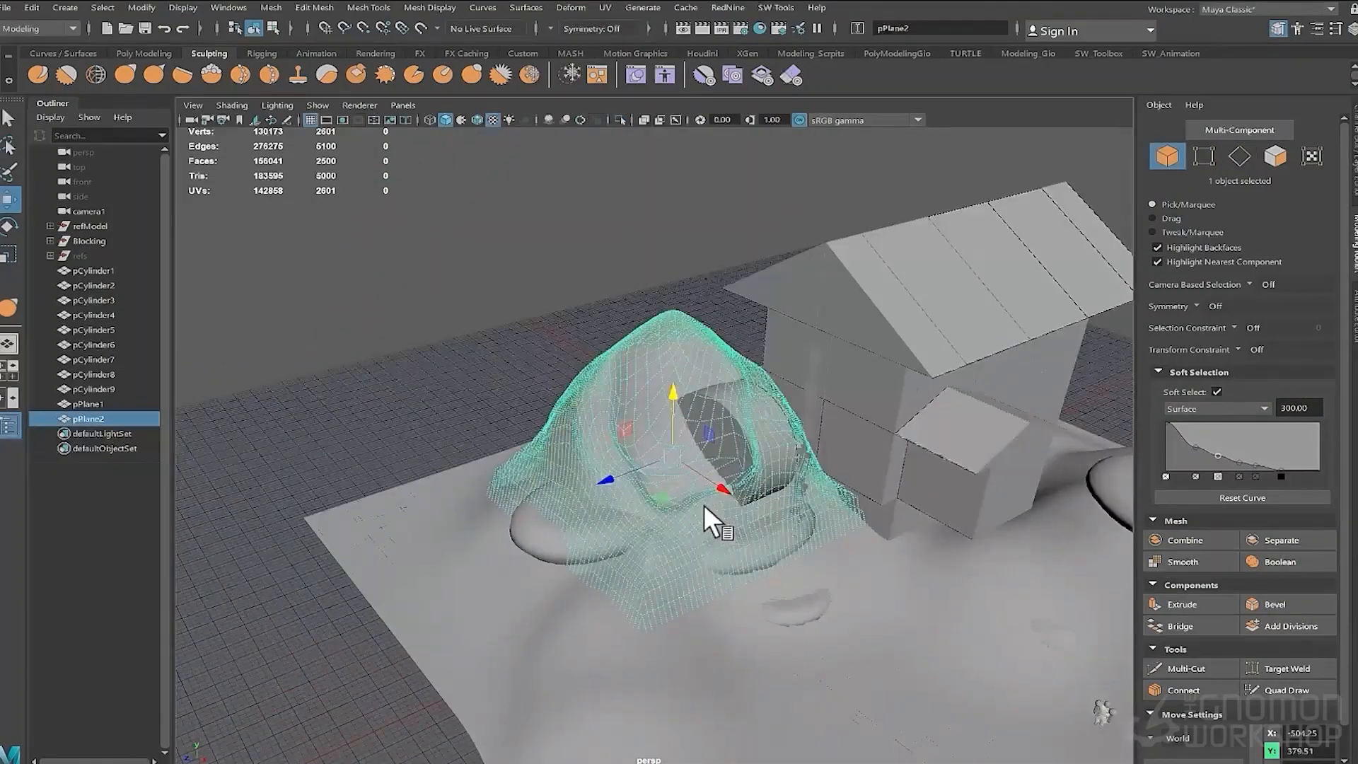
Shrink the sculpted mound and move it behind the water wheel
key(r)
drag(672, 456, 623, 459)
alt+right_drag(622, 460, 662, 481)
key(w)
click(632, 500)
alt+drag(637, 495, 759, 461)
middle_drag(759, 462, 676, 423)
Stretch the mound sideways and upward so it wraps around the back of the water wheel
key(r)
alt+drag(660, 421, 683, 488)
drag(576, 491, 553, 498)
mouse_move(686, 501)
mouse_down()
mouse_move(706, 519)
mouse_move(771, 487)
mouse_move(782, 439)
mouse_move(652, 500)
mouse_move(757, 476)
mouse_move(737, 457)
mouse_up()
key(w)
key(r)
drag(651, 368, 652, 354)
Refine the mound's shape around the water wheel with the sculpting brush and return to the Move tool
click(120, 72)
alt+drag(884, 311, 780, 418)
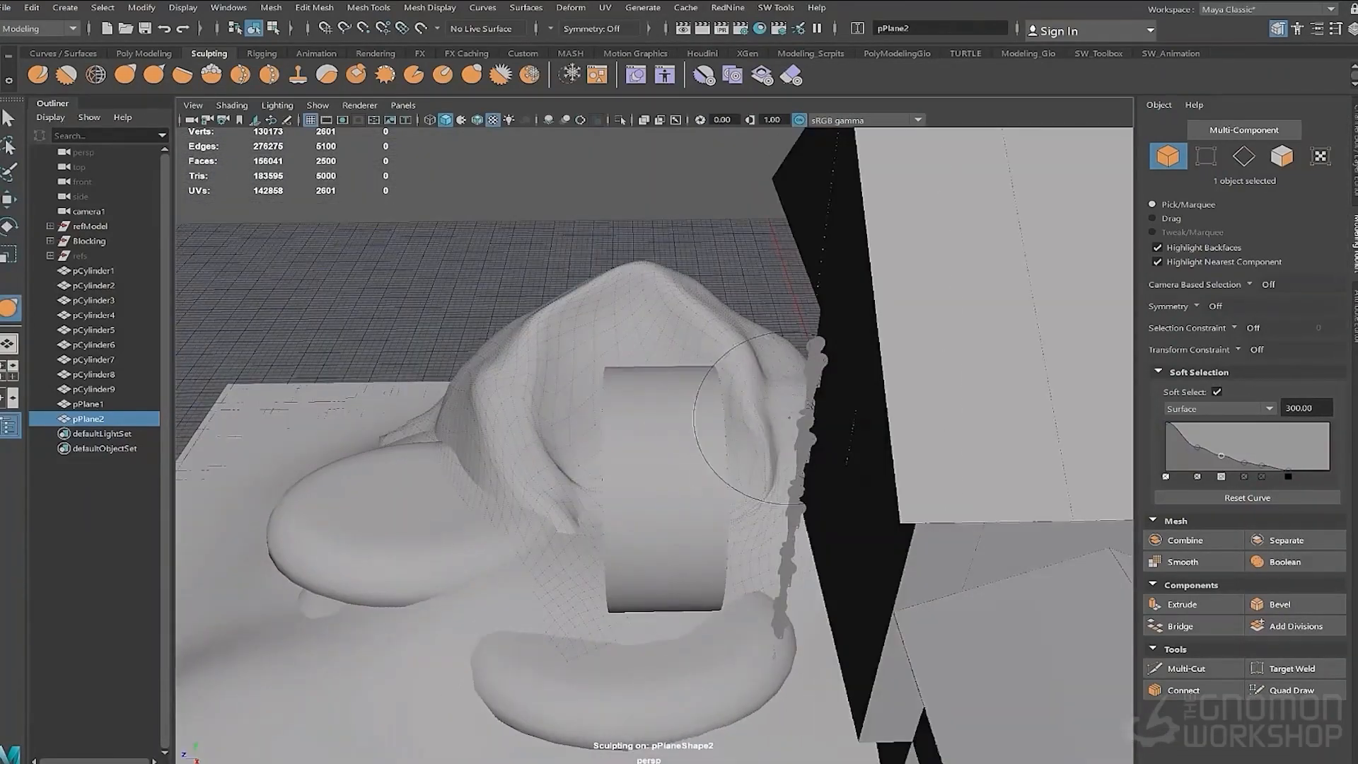
alt+drag(703, 304, 677, 306)
alt+drag(671, 465, 601, 481)
key(w)
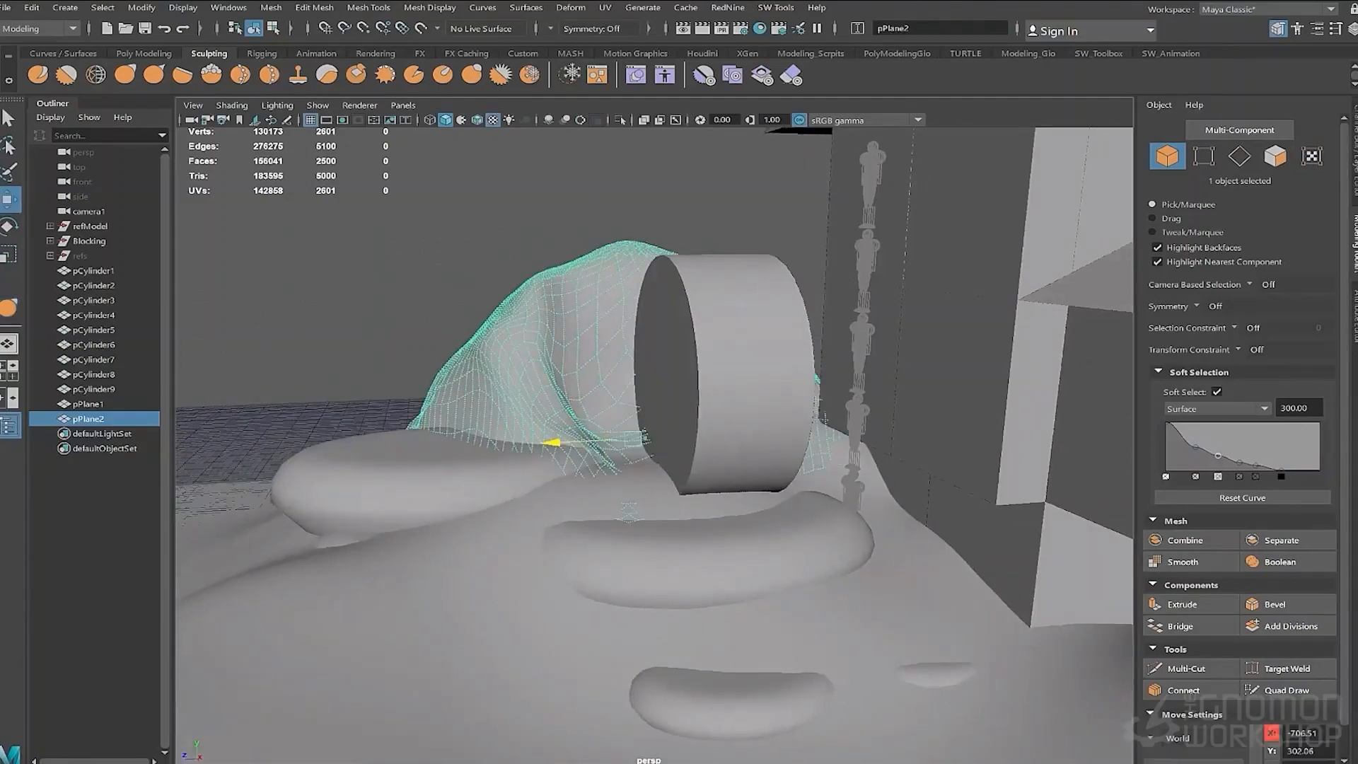
Move the water wheel cylinder along its axis, away from the house wall
click(729, 375)
drag(648, 380, 570, 382)
mouse_move(707, 452)
alt+mouse_down()
mouse_move(757, 509)
mouse_move(715, 453)
alt+mouse_up()
alt+right_drag(849, 566, 808, 593)
alt+drag(808, 593, 827, 615)
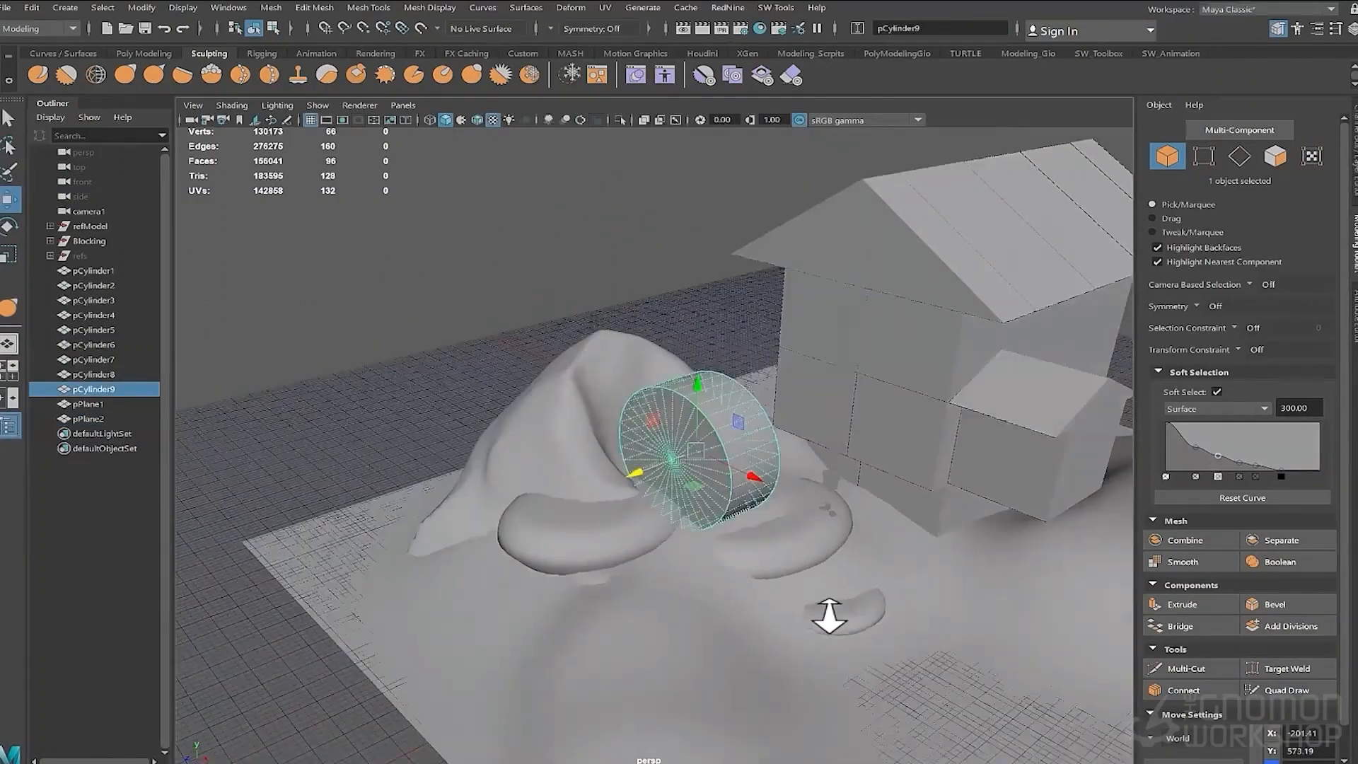
Look through camera1 and compare the water wheel, mound and house with the background sketch
click(527, 495)
alt+drag(707, 679, 612, 612)
click(403, 106)
mouse_move(435, 122)
click(570, 121)
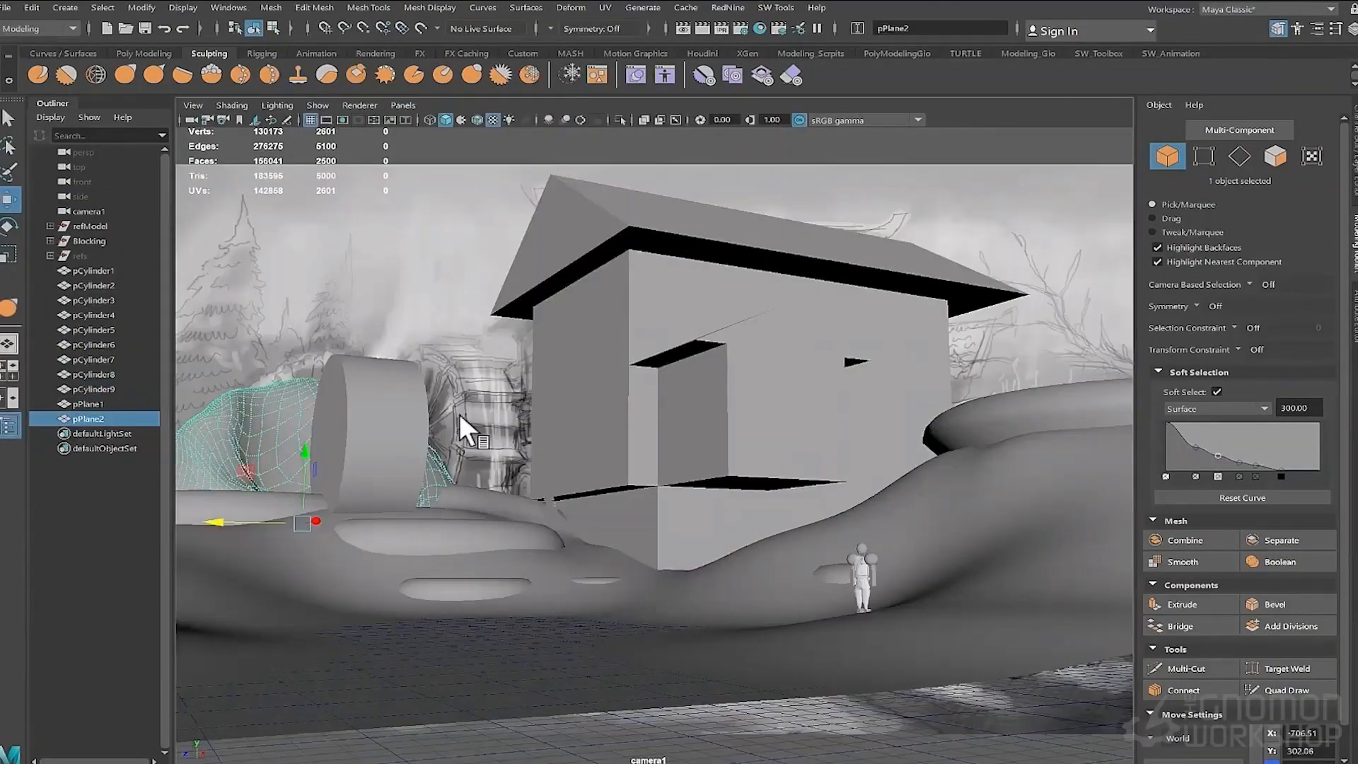
click(430, 120)
click(445, 119)
click(375, 437)
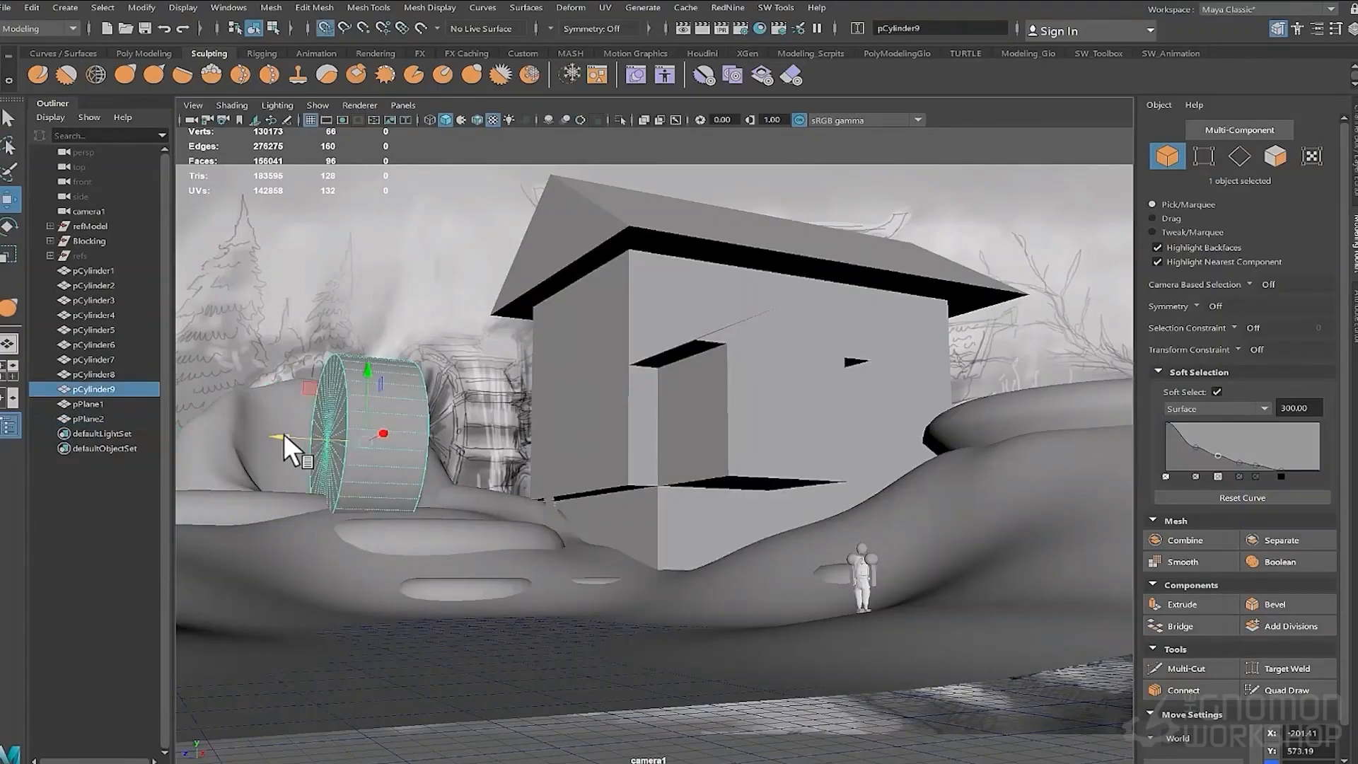
alt+drag(835, 542, 925, 582)
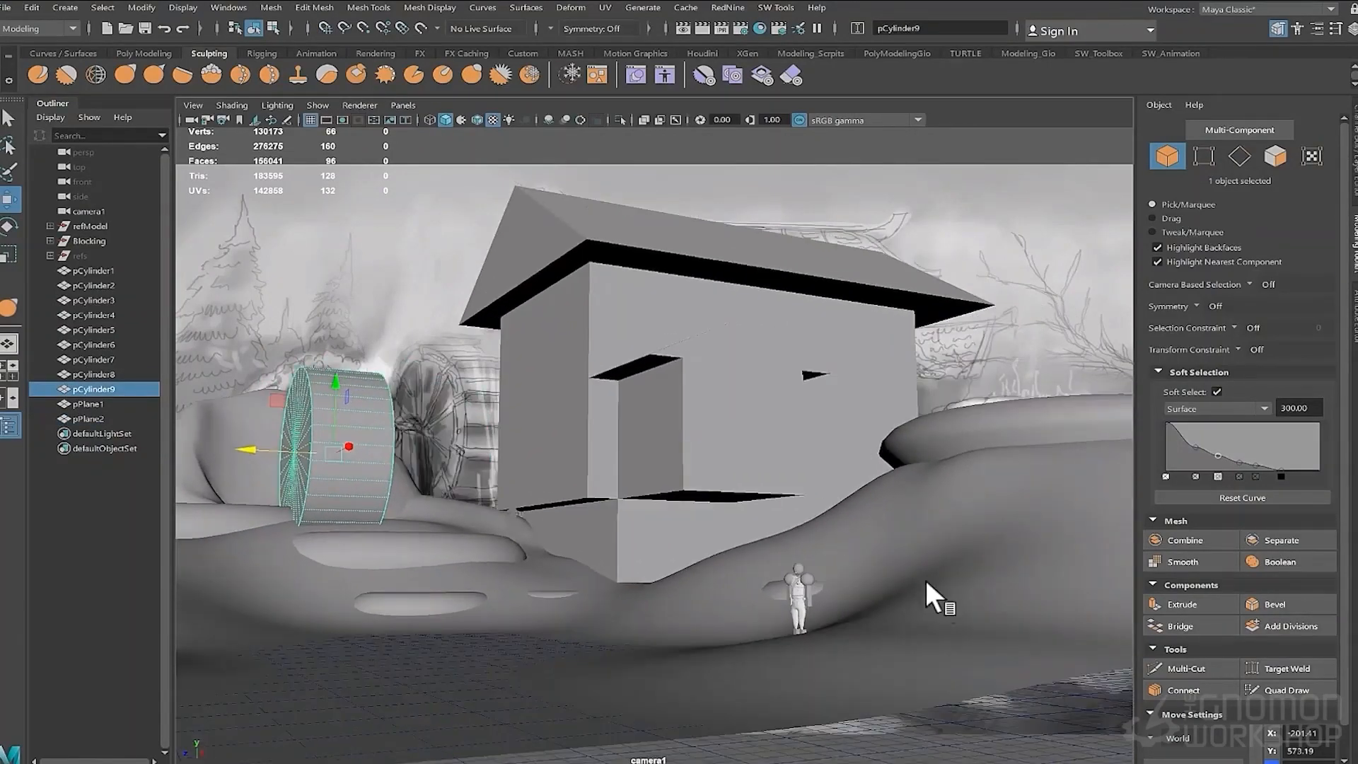
key(space)
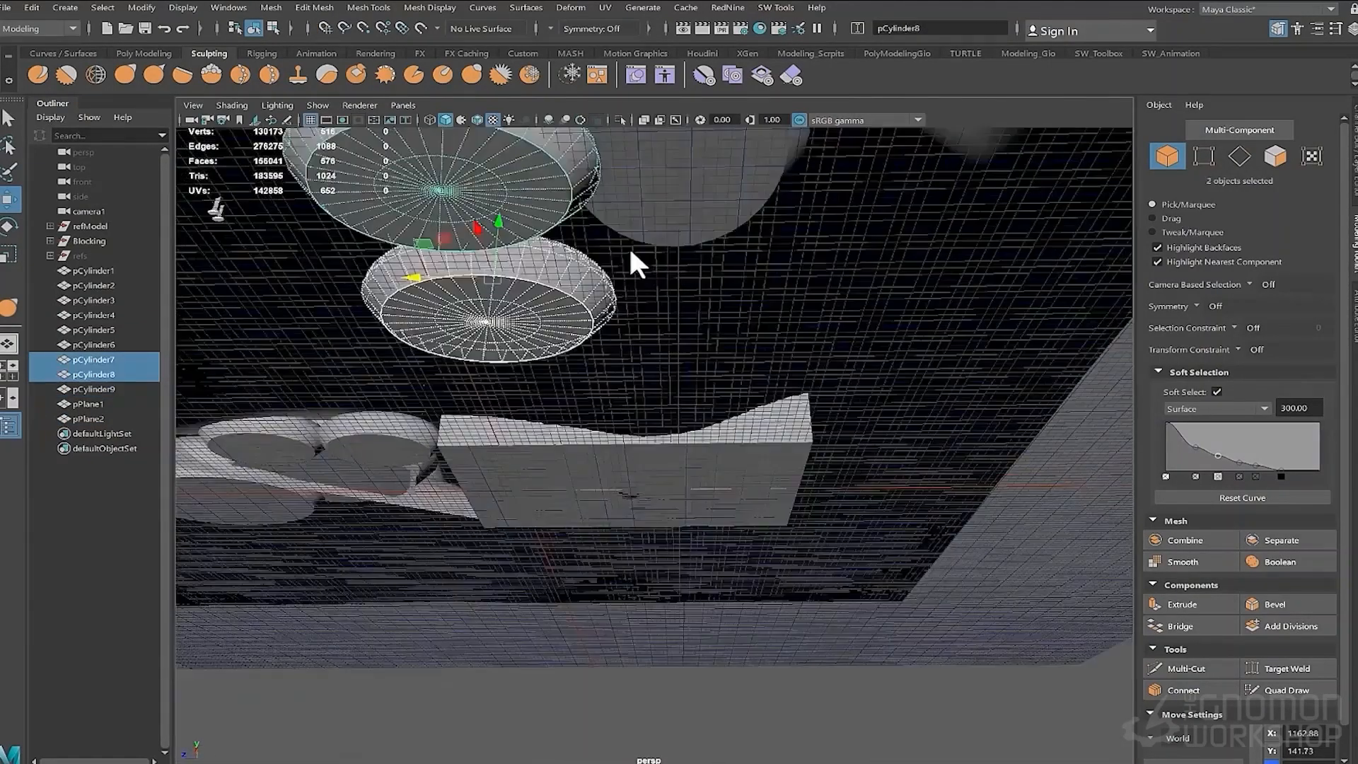
Select the stone disc buried under the terrain and unlock its translate, rotate and scale channels
alt+drag(629, 245, 847, 462)
click(511, 243)
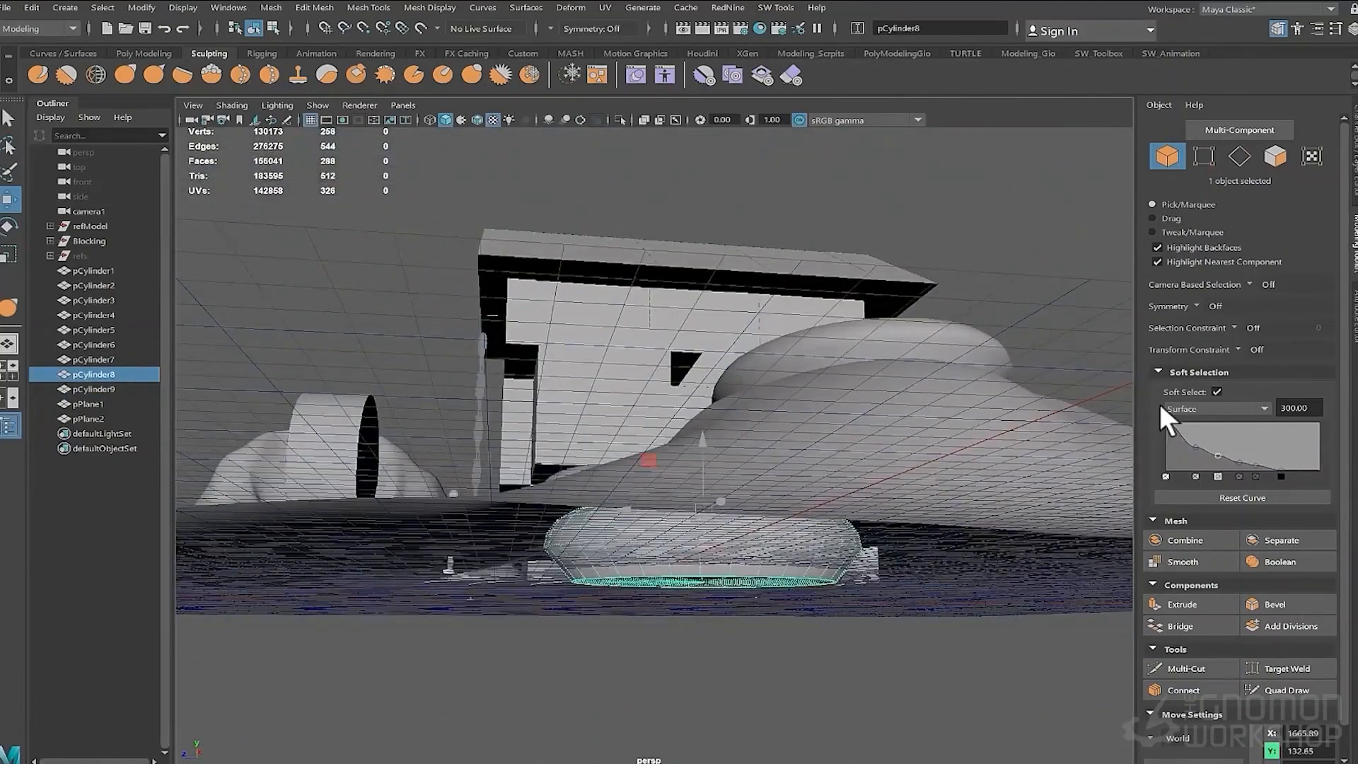
click(1352, 30)
drag(1238, 148, 1263, 243)
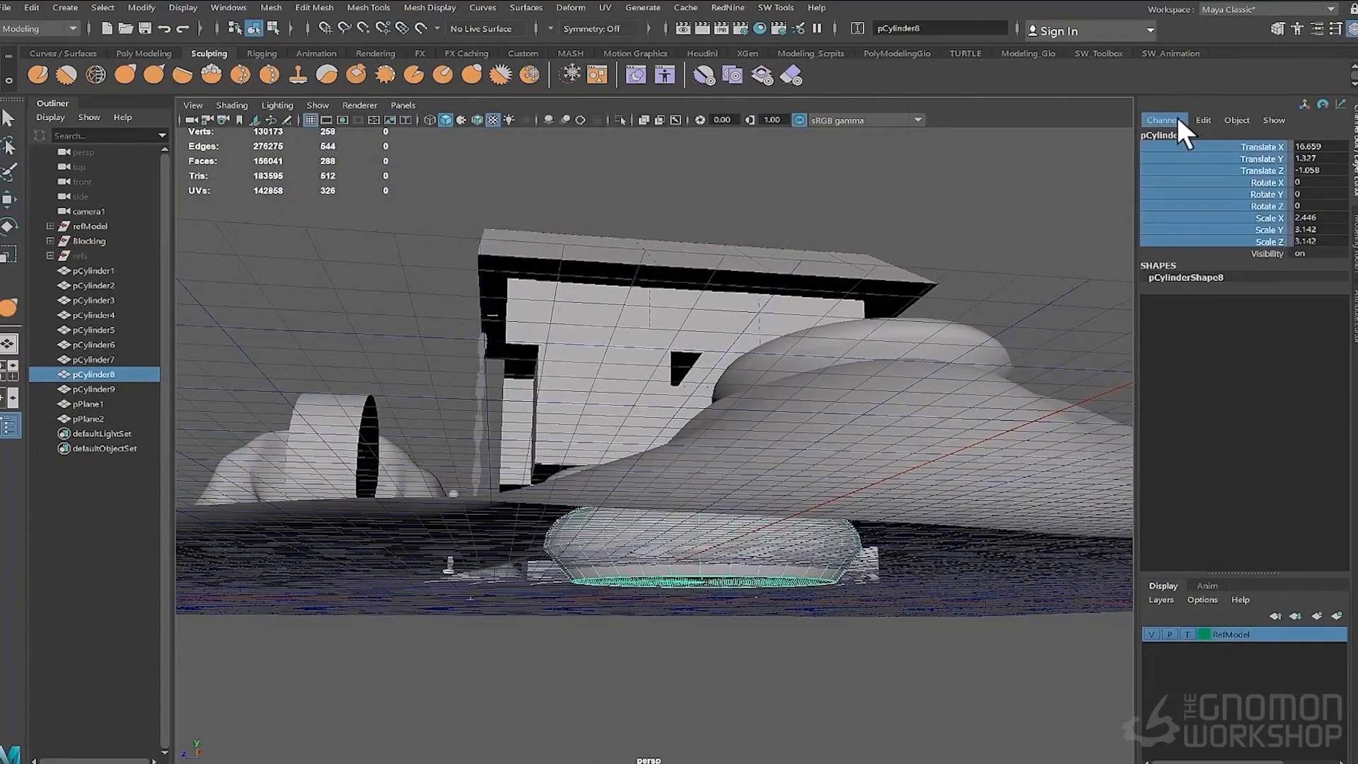
click(1176, 119)
click(1188, 417)
Raise the buried stone disc to a Translate Y of about 3.08 and adjust the neighbouring disc's height
alt+drag(697, 506, 694, 477)
key(w)
drag(693, 403, 990, 529)
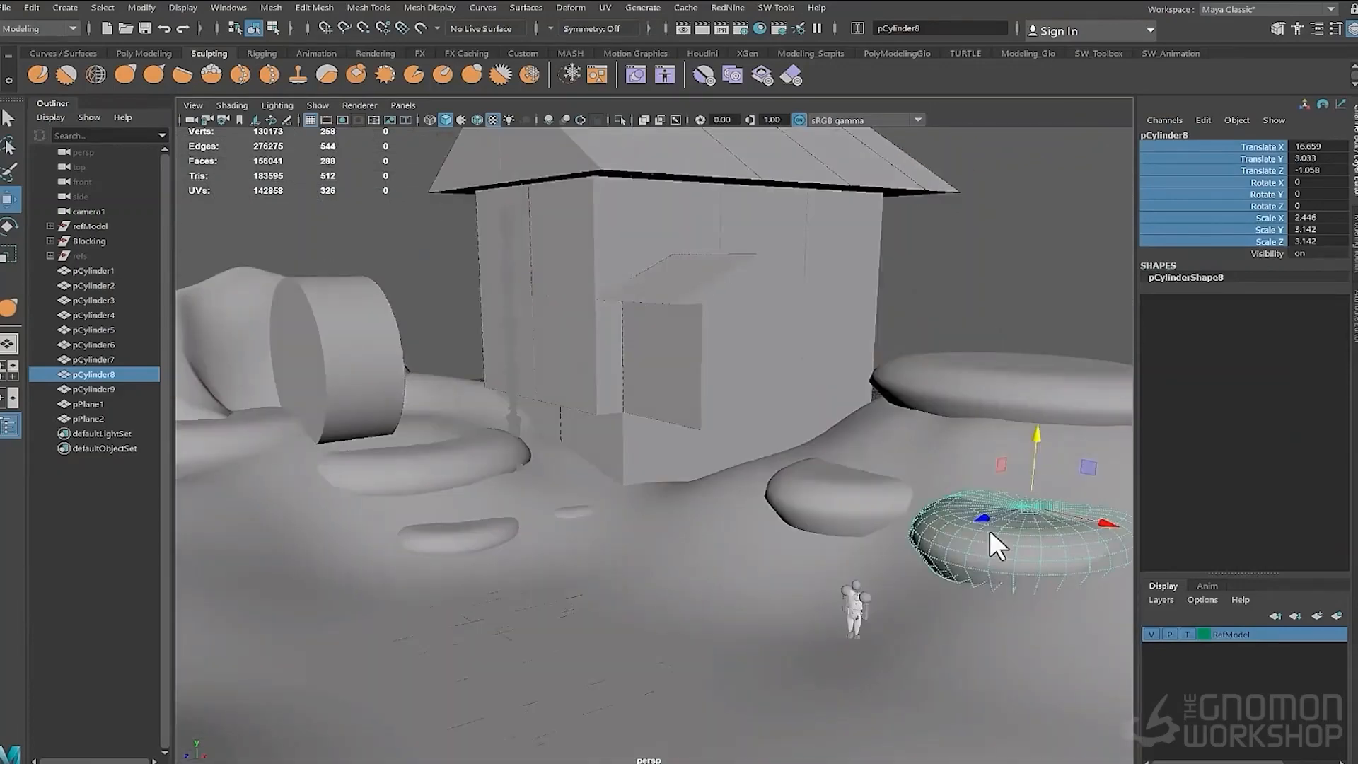
click(833, 499)
drag(812, 483, 816, 546)
Create a polygon cube and place it at the terrain's front edge, near X 23.56 and Z 12.15
scroll(795, 481, down, 5)
click(816, 546)
shift+right_click(816, 546)
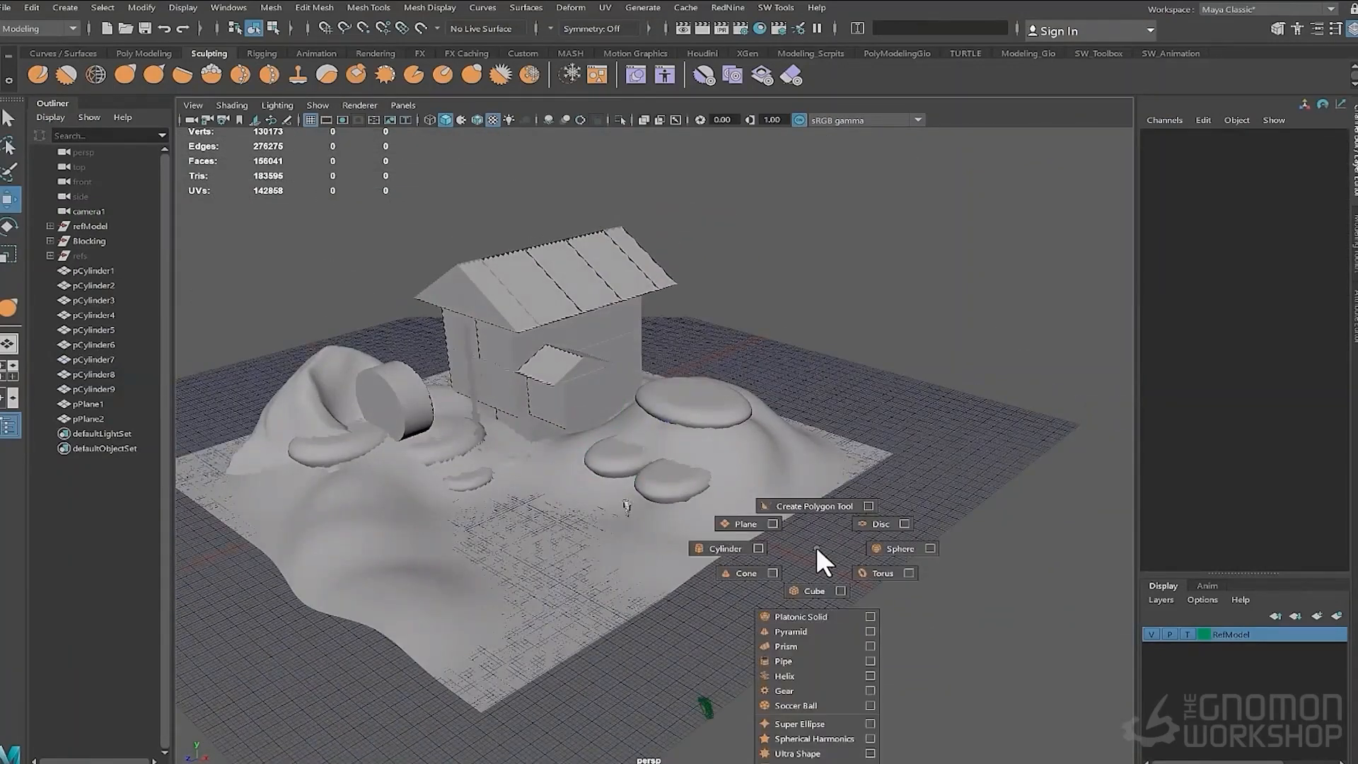
shift+right_drag(817, 546, 815, 590)
scroll(815, 590, up, 5)
drag(446, 448, 927, 693)
scroll(921, 617, down, 6)
drag(690, 554, 635, 600)
scroll(635, 600, up, 5)
key(f)
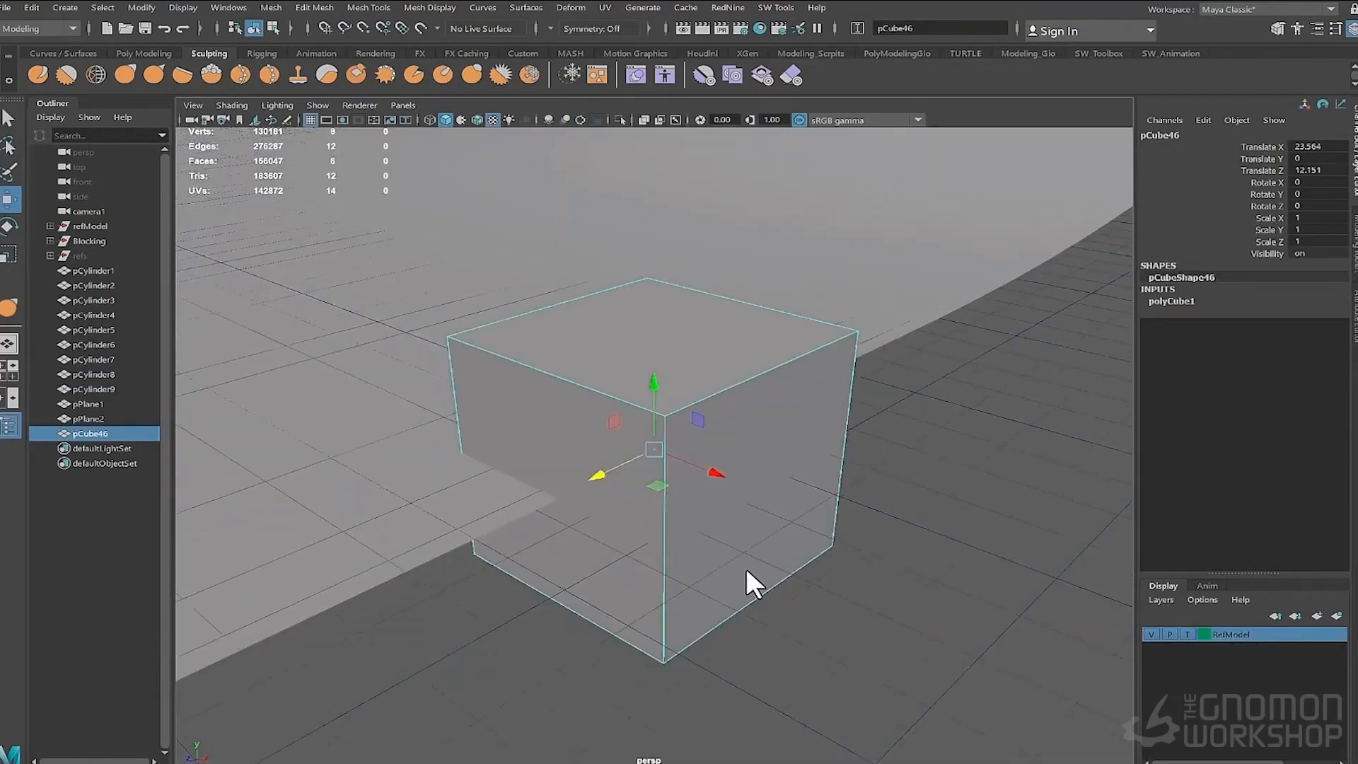
Isolate the cube together with the human figure for scale reference
scroll(745, 567, down, 10)
shift+click(664, 344)
key(ctrl+1)
alt+drag(665, 344, 655, 297)
click(652, 448)
key(f)
scroll(627, 414, down, 6)
alt+drag(655, 297, 641, 340)
Lower the cube's top face and pull one side face outward to lengthen it beside the figure
right_drag(640, 341, 646, 375)
click(656, 317)
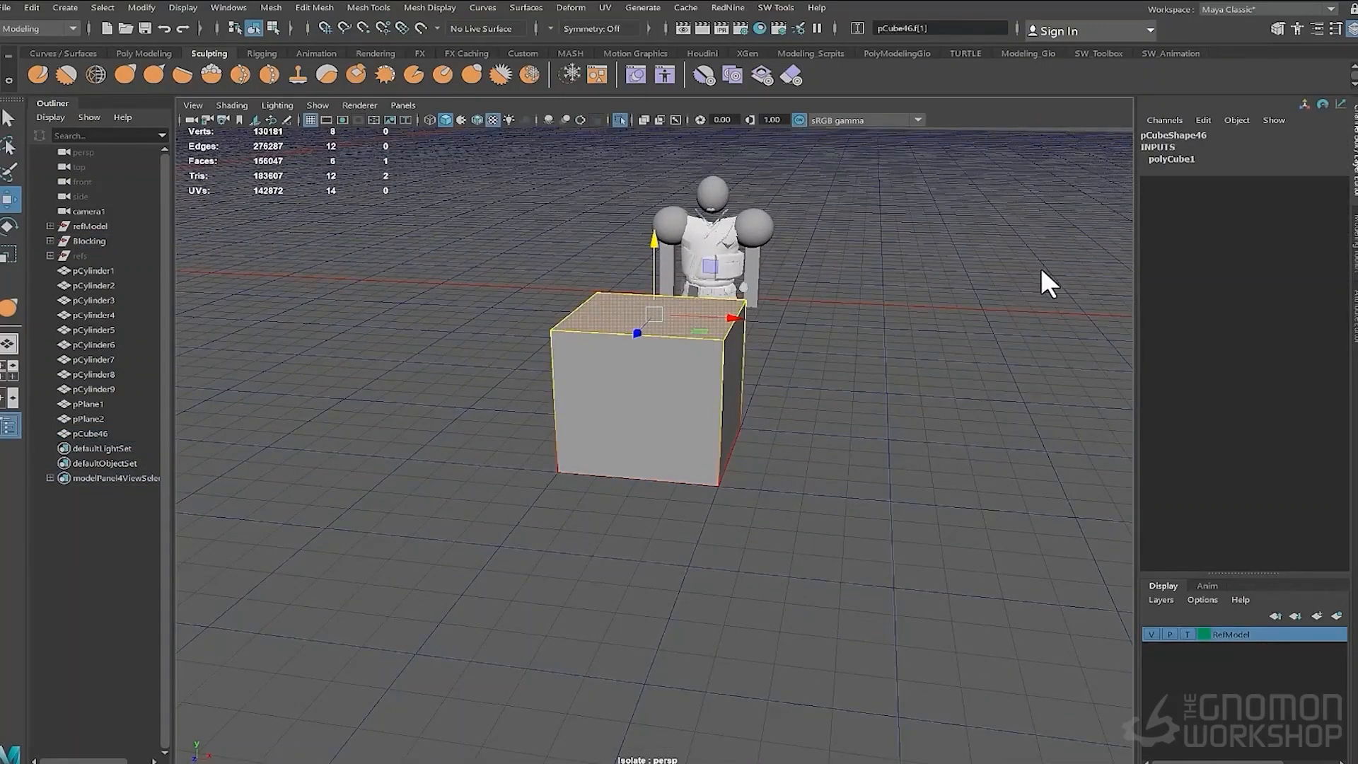
alt+drag(638, 379, 664, 410)
click(733, 417)
drag(803, 425, 856, 429)
scroll(814, 453, down, 6)
alt+drag(750, 495, 796, 477)
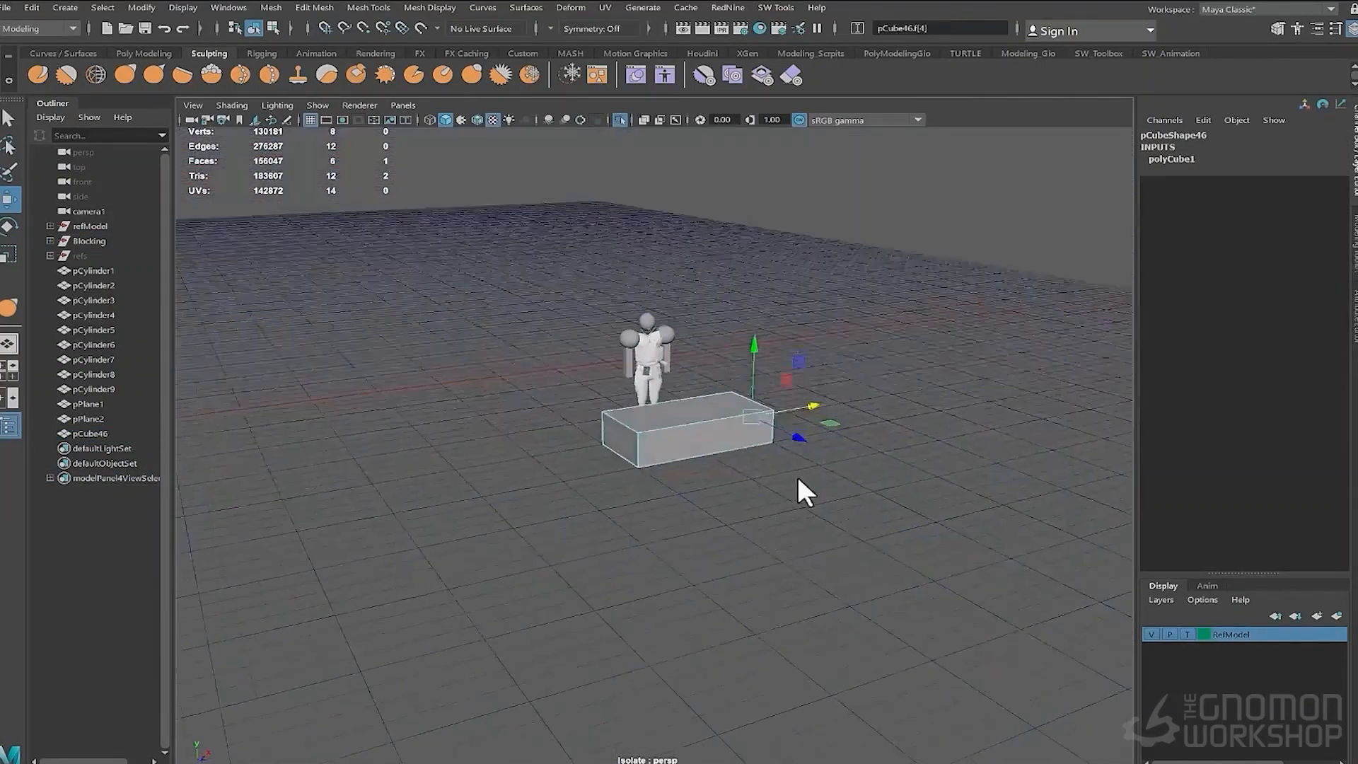
Pull the opposite end face and the front face outward to form a long, broad slab
click(617, 437)
drag(686, 429, 536, 440)
alt+drag(629, 439, 724, 478)
click(679, 458)
drag(662, 522, 708, 561)
Cut five edge loops across the length of the slab and show wireframe on shaded
alt+drag(629, 491, 585, 447)
right_drag(585, 447, 666, 417)
key(ctrl+b)
mouse_move(578, 429)
alt+mouse_down()
mouse_move(592, 452)
mouse_move(681, 462)
alt+mouse_up()
mouse_move(495, 467)
alt+mouse_down()
mouse_move(539, 431)
mouse_move(517, 418)
alt+mouse_up()
scroll(516, 418, up, 4)
click(477, 120)
drag(666, 470, 662, 469)
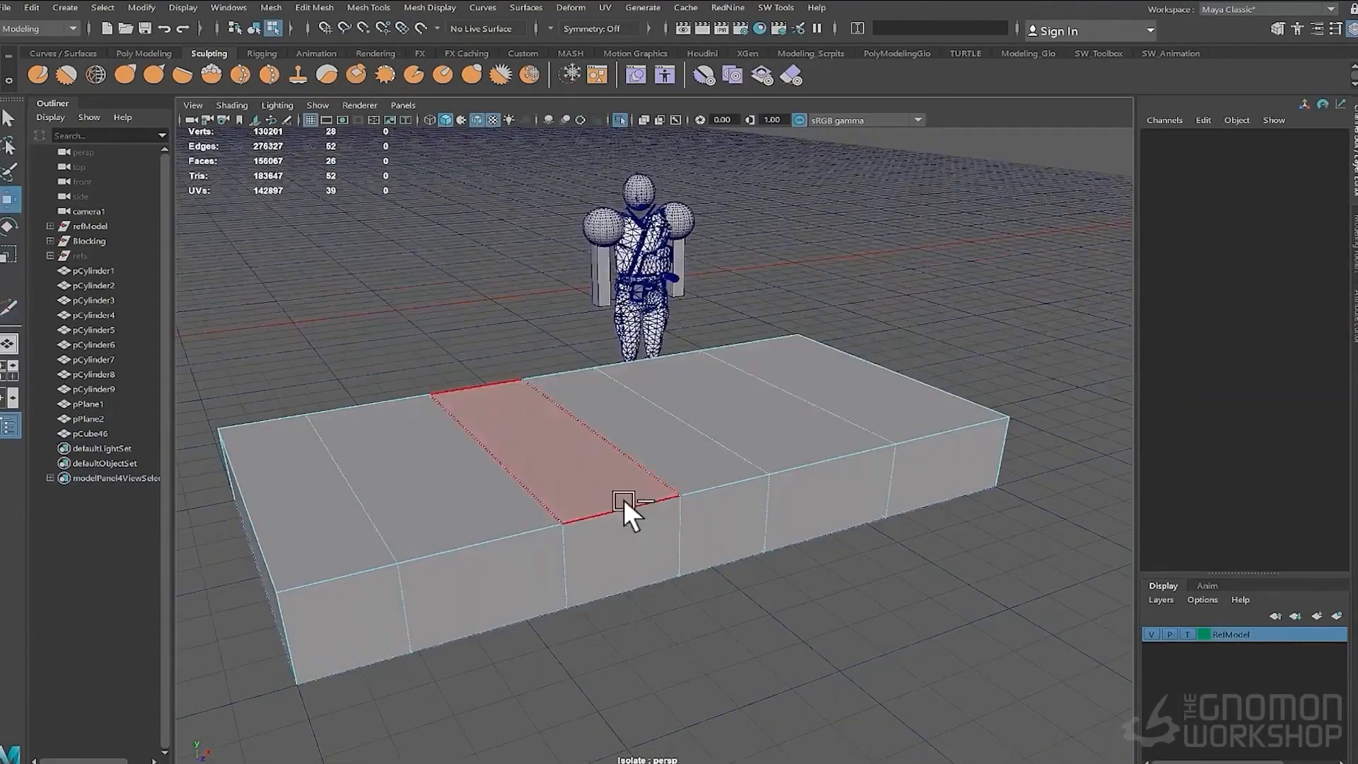
Add three lengthwise edge loops and shift the slab's side faces in and out for an irregular stone outline
click(630, 509)
alt+drag(731, 550, 818, 561)
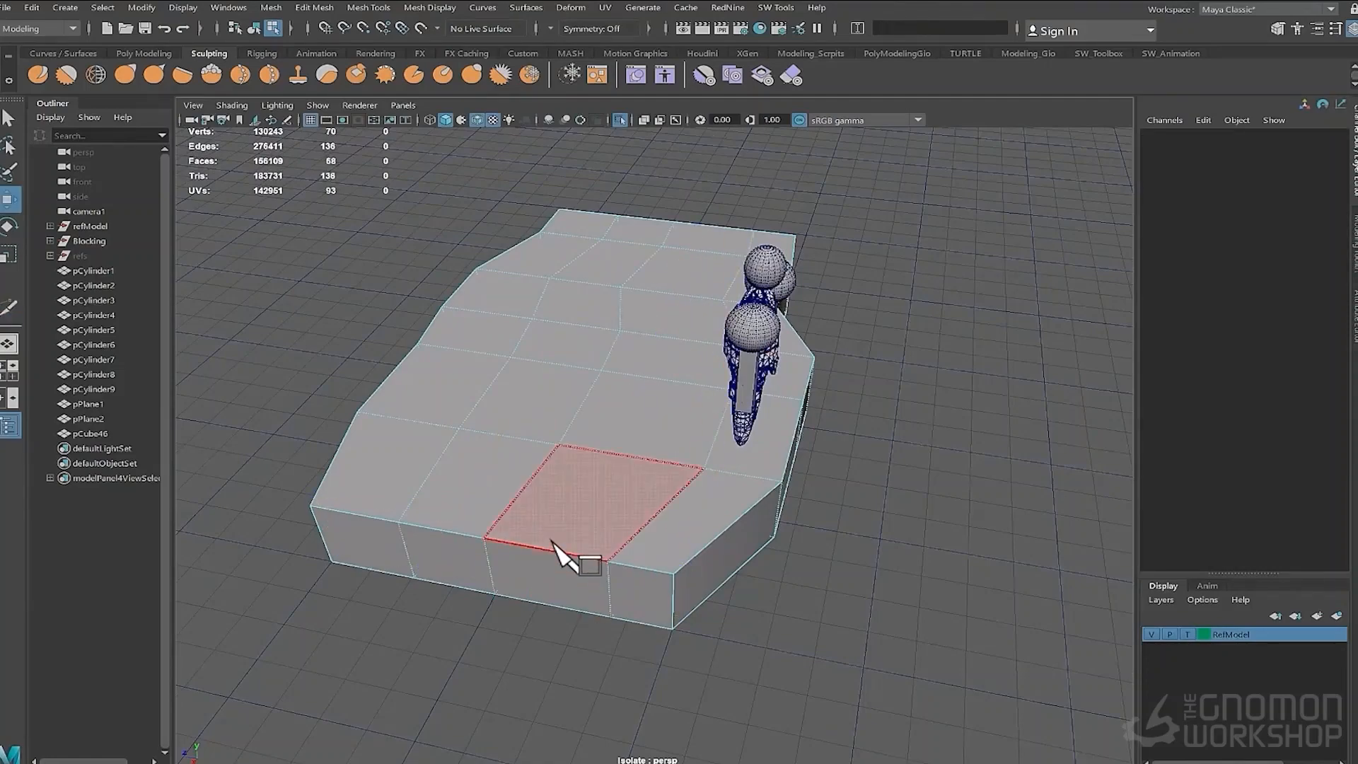
click(551, 567)
drag(522, 635, 507, 658)
click(435, 582)
drag(414, 626, 622, 524)
click(265, 513)
drag(333, 499, 284, 511)
click(279, 562)
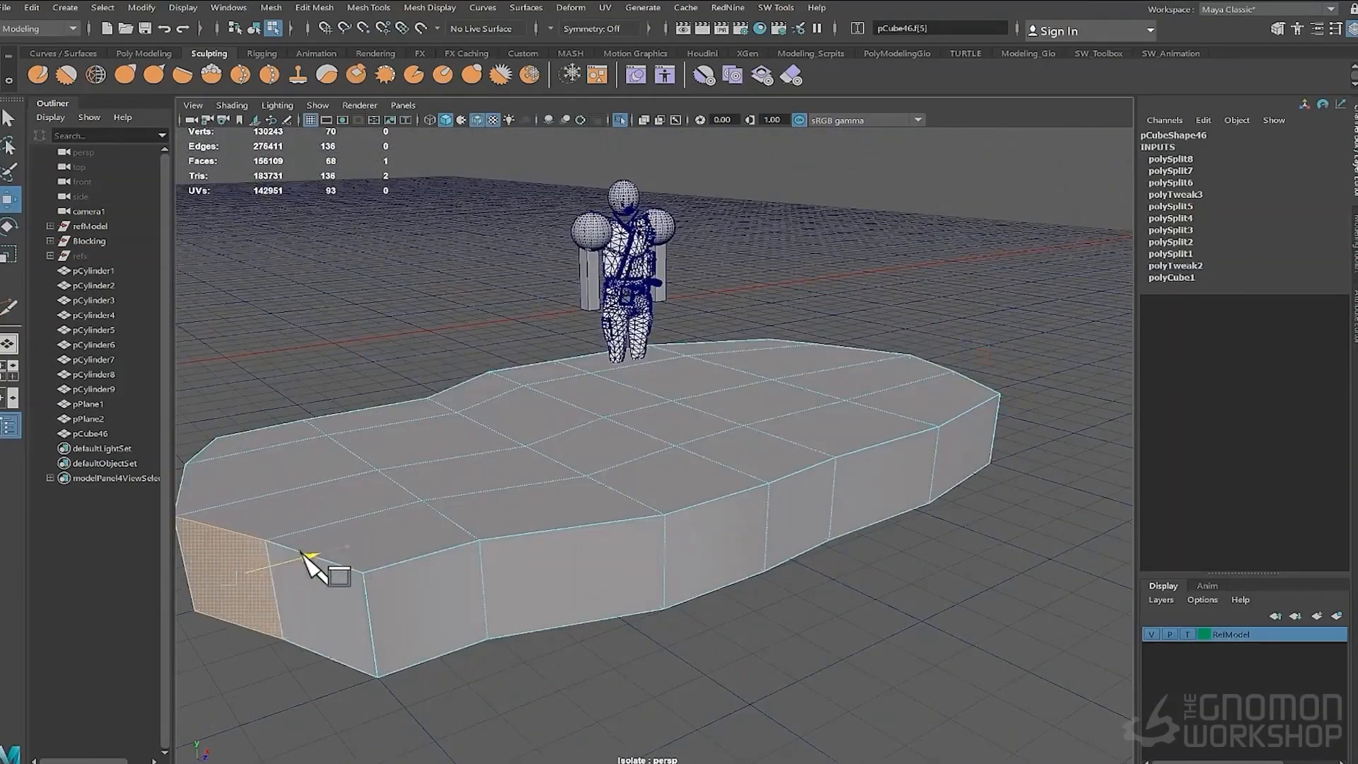
Bevel the slab's outer edge loops and return to object mode
scroll(301, 551, down, 5)
alt+drag(545, 474, 497, 540)
key(F8)
right_drag(528, 461, 527, 403)
double_click(470, 498)
alt+drag(474, 534, 500, 464)
shift+double_click(550, 497)
shift+double_click(492, 491)
key(ctrl+b)
key(F8)
shift+right_drag(594, 491, 647, 516)
Show the full scene again and duplicate the stone slab, setting the copy end to end with the original
key(q)
click(594, 569)
click(576, 475)
alt+drag(576, 475, 448, 410)
key(w)
key(ctrl+d)
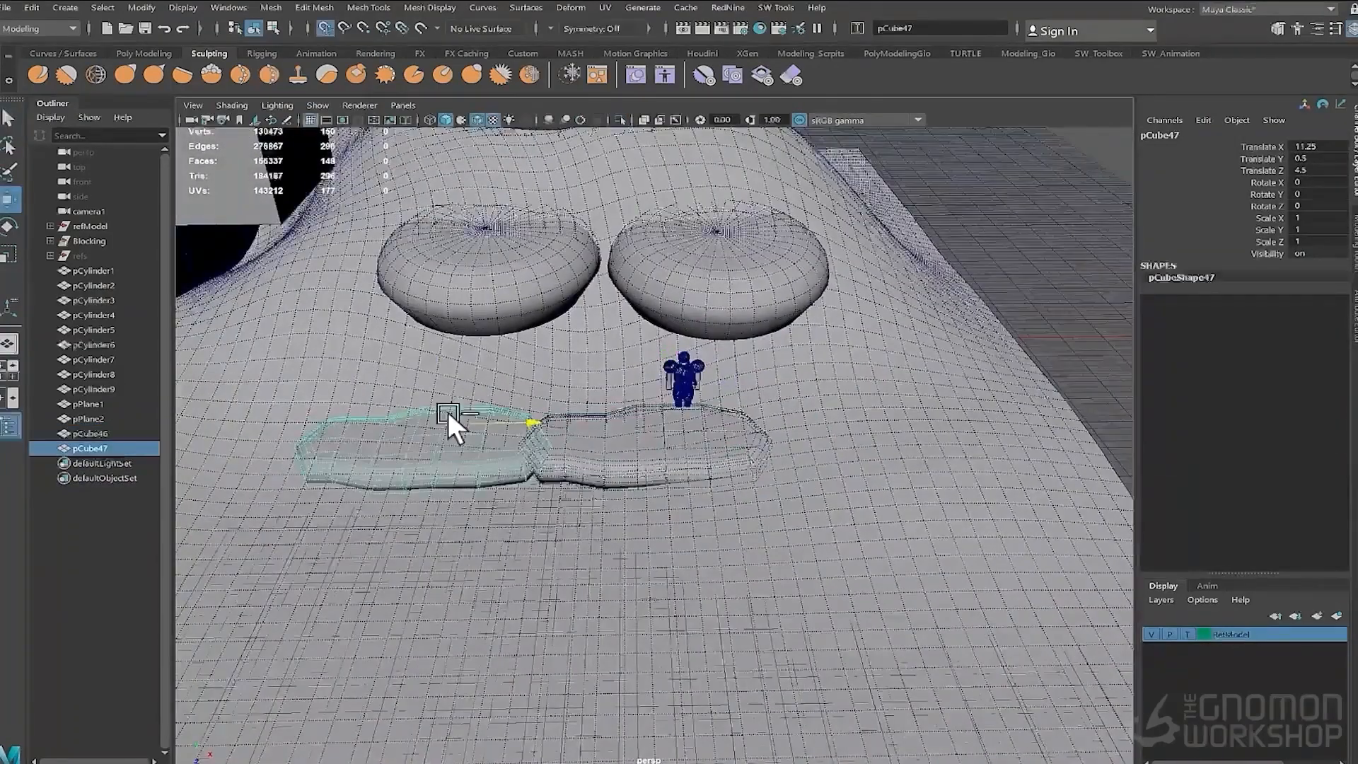
Duplicate the stone slabs to form a second, higher step row behind the first and start a third row
drag(450, 475, 450, 465)
mouse_move(736, 396)
alt+mouse_down()
mouse_move(655, 381)
mouse_move(586, 257)
mouse_move(695, 317)
mouse_move(687, 346)
alt+mouse_up()
key(alt+5)
drag(493, 301, 493, 292)
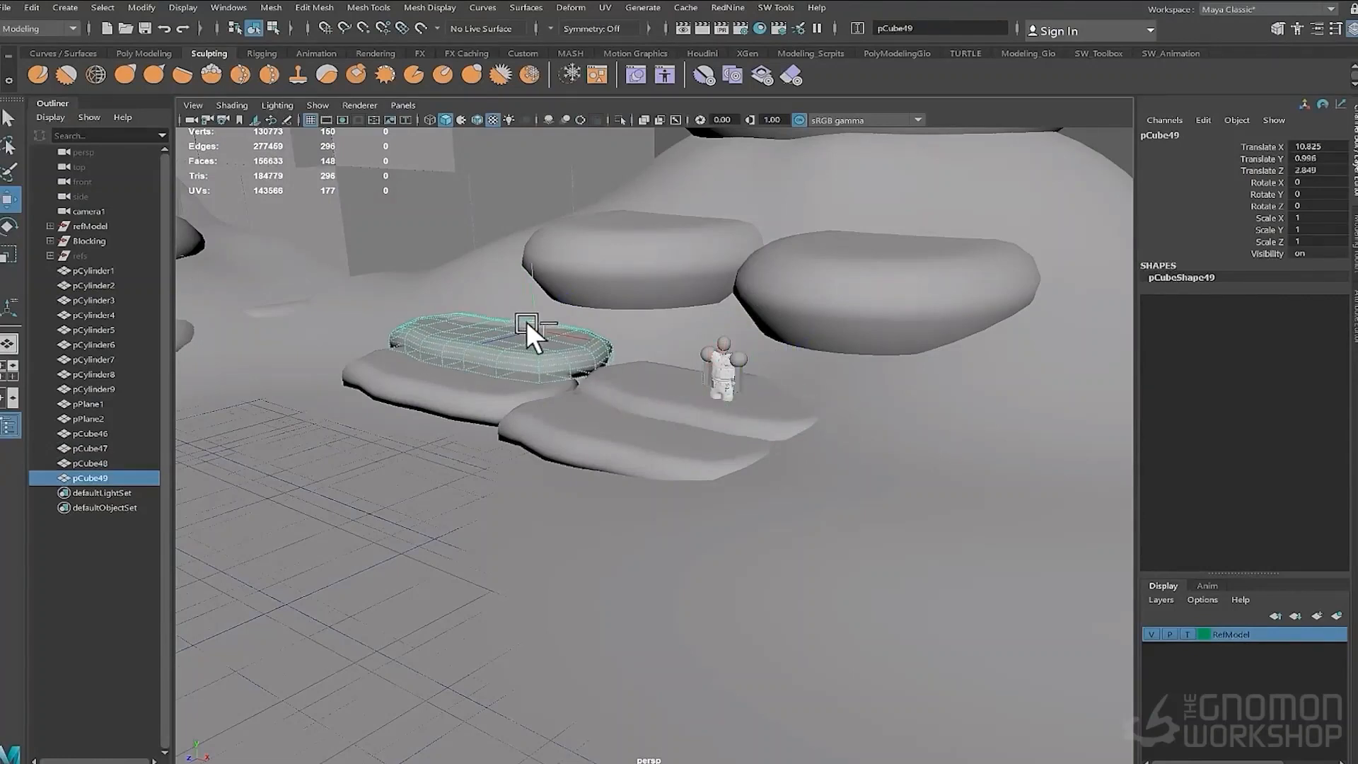
Add one more slab copy to the upper rows and rotate the rear slab about Y to vary its outline
drag(435, 375, 425, 374)
click(473, 347)
drag(499, 350, 397, 358)
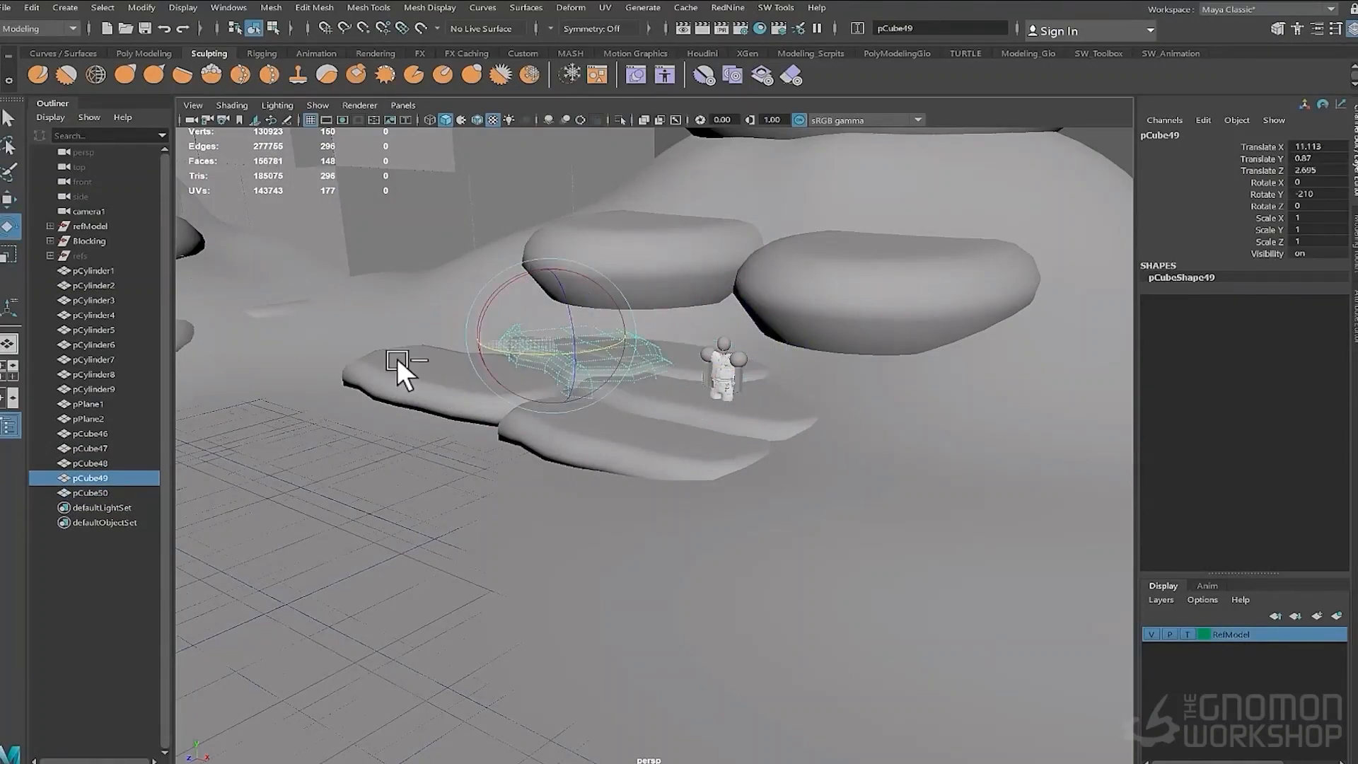
drag(494, 307, 494, 312)
Duplicate a round stone disc at a smaller scale, set two copies side by side behind the slab steps, and rotate the second
click(635, 270)
key(ctrl+d)
key(r)
drag(663, 215, 432, 296)
alt+drag(466, 325, 711, 415)
key(ctrl+d)
drag(522, 365, 706, 350)
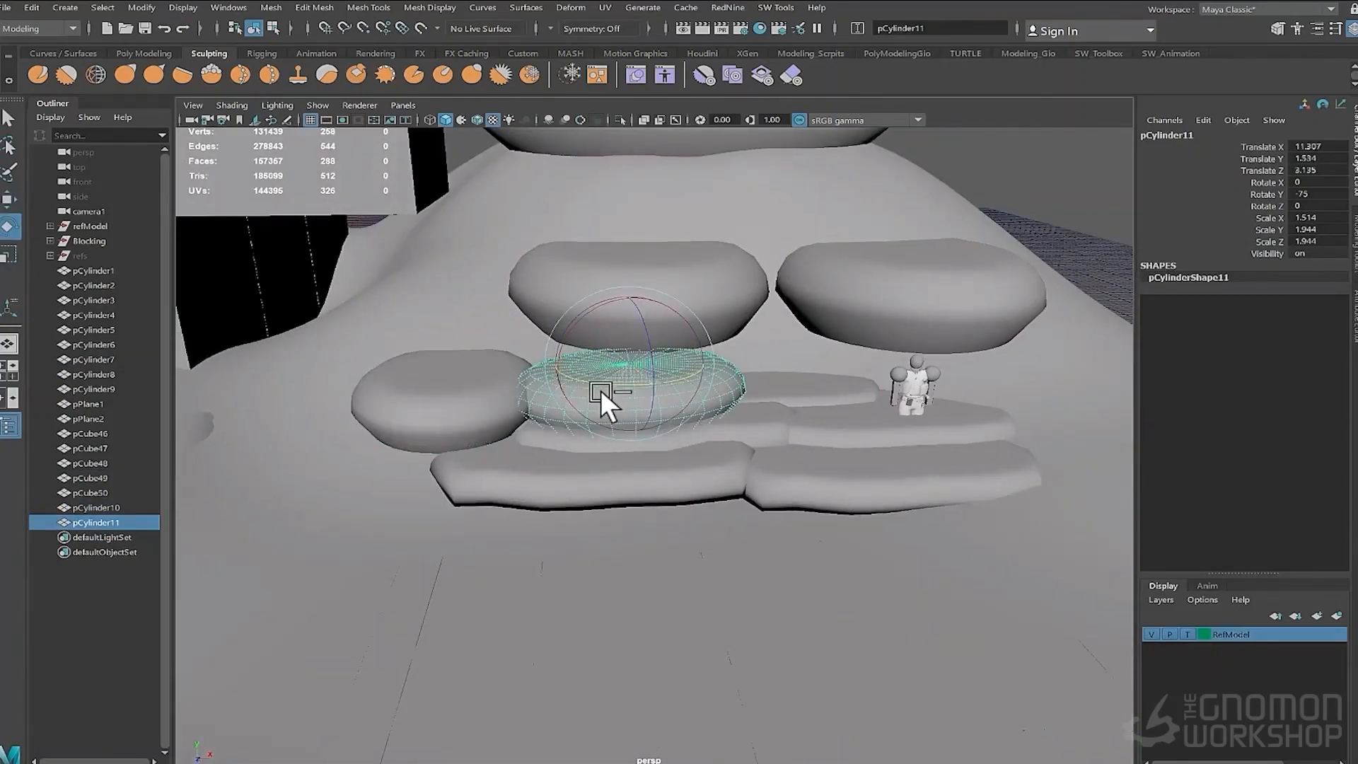
drag(601, 389, 584, 388)
Duplicate a third small disc, place it at the end of the disc row, and rotate it
alt+drag(792, 365, 1008, 412)
key(w)
key(ctrl+d)
alt+middle_drag(718, 511, 530, 536)
drag(679, 457, 785, 470)
click(773, 453)
key(e)
drag(782, 392, 696, 412)
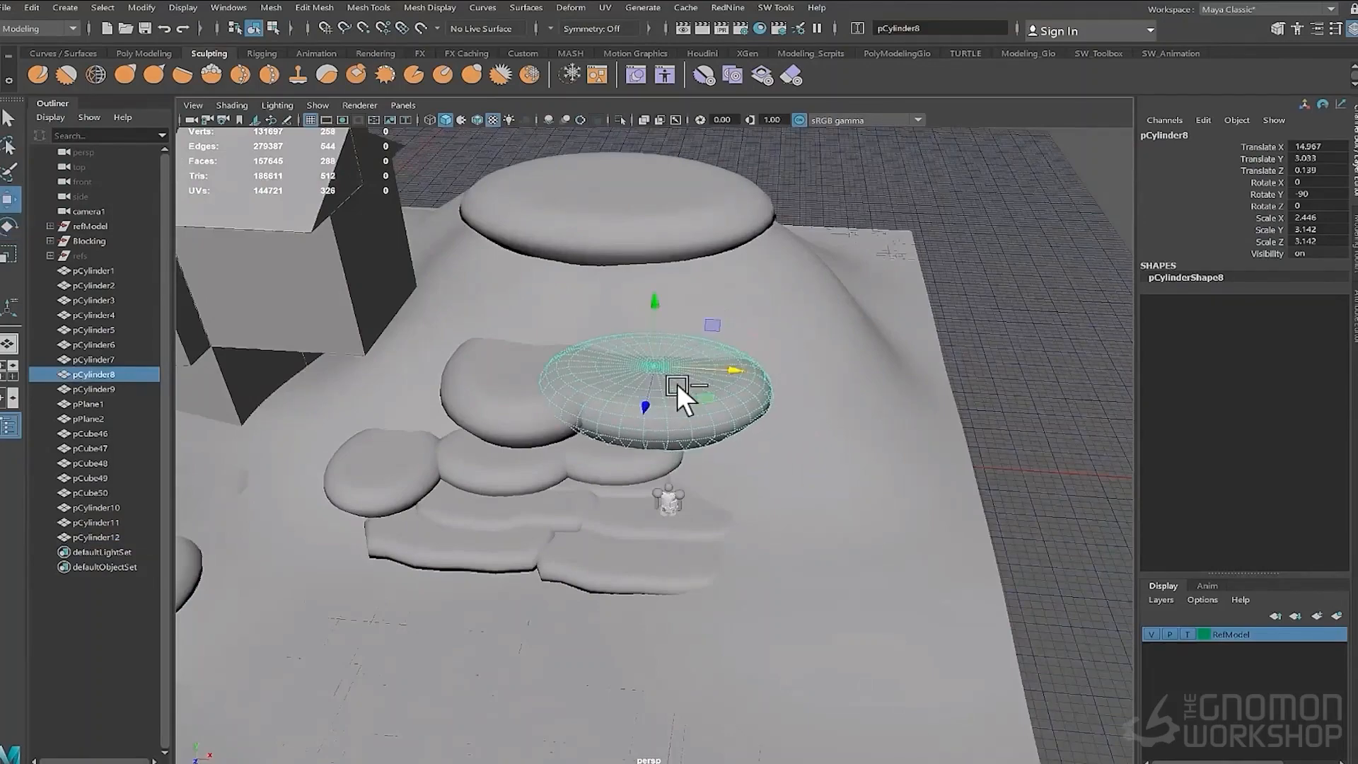
Reposition the larger disc above the row and place a duplicate of it on the mound's outer slope
drag(534, 360, 454, 371)
alt+drag(545, 422, 549, 368)
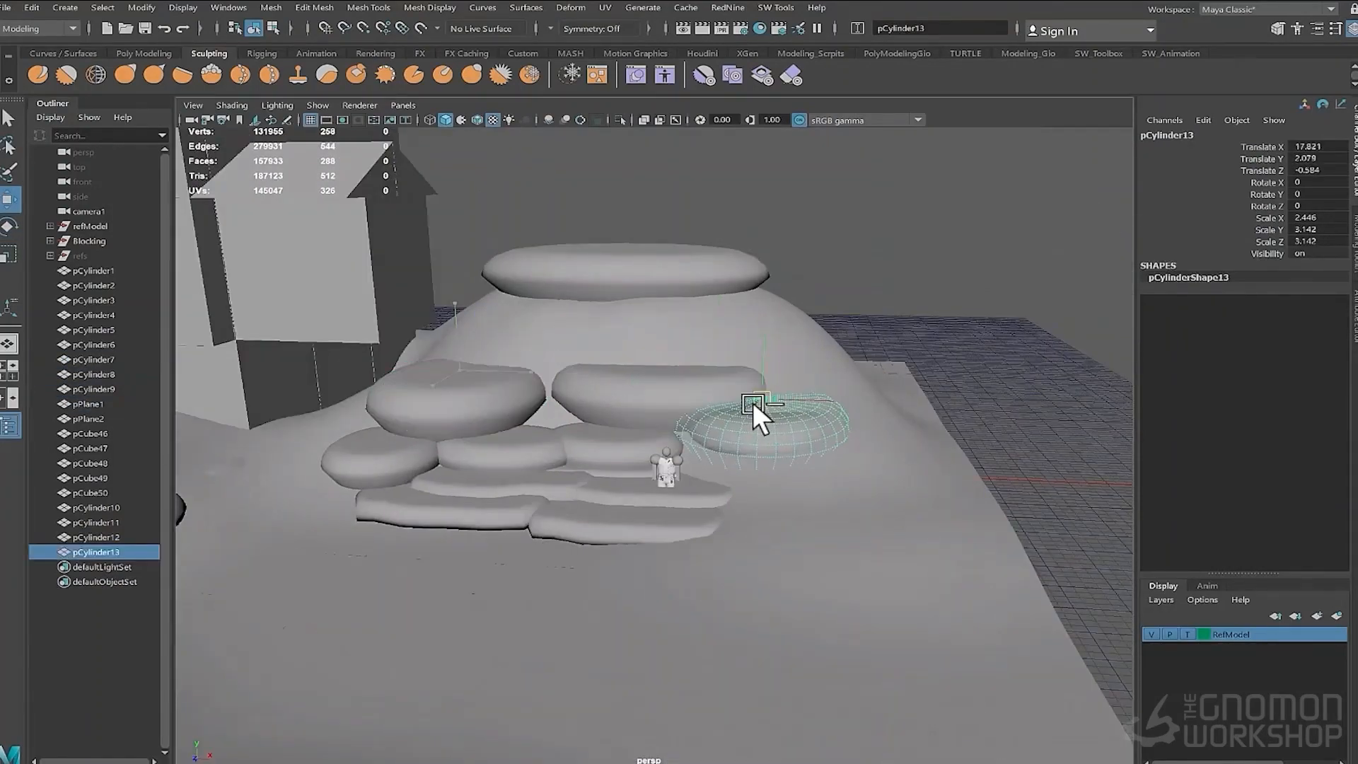
drag(753, 401, 744, 396)
alt+drag(744, 396, 626, 427)
alt+drag(834, 368, 771, 403)
Duplicate a small stone disc and place it among the discs on the slope below the water wheel
click(729, 266)
drag(722, 258, 855, 511)
click(847, 492)
drag(647, 482, 640, 481)
alt+right_drag(640, 481, 856, 508)
alt+drag(856, 507, 658, 421)
drag(658, 421, 724, 411)
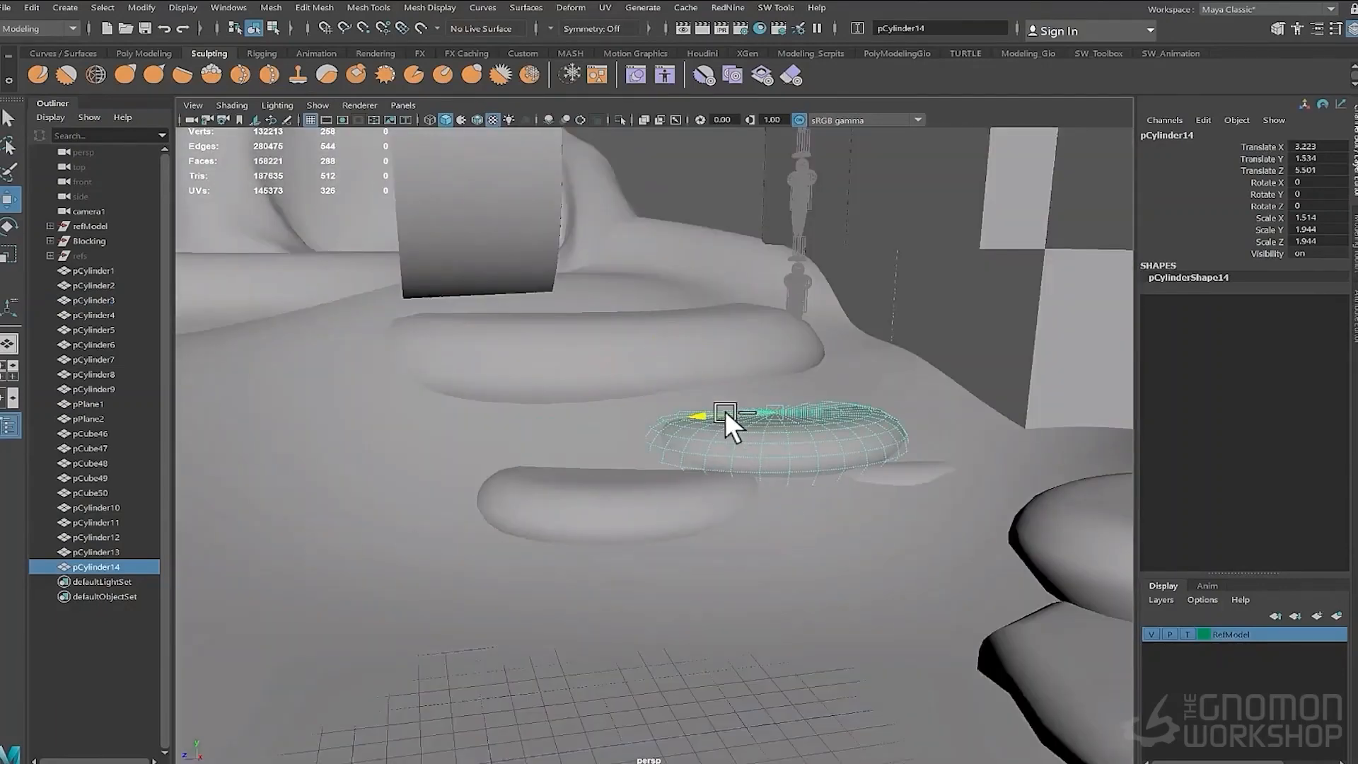
Duplicate the small disc again and offset the copy beside it on the water wheel slope
click(751, 407)
click(807, 439)
alt+drag(807, 440, 841, 432)
key(ctrl+d)
drag(735, 402, 701, 398)
Raise the disc on the house-side mound's outer slope and shift it farther back
alt+drag(701, 398, 290, 336)
alt+drag(290, 335, 551, 313)
click(546, 332)
alt+drag(552, 313, 615, 432)
click(1025, 371)
drag(1043, 372, 1079, 350)
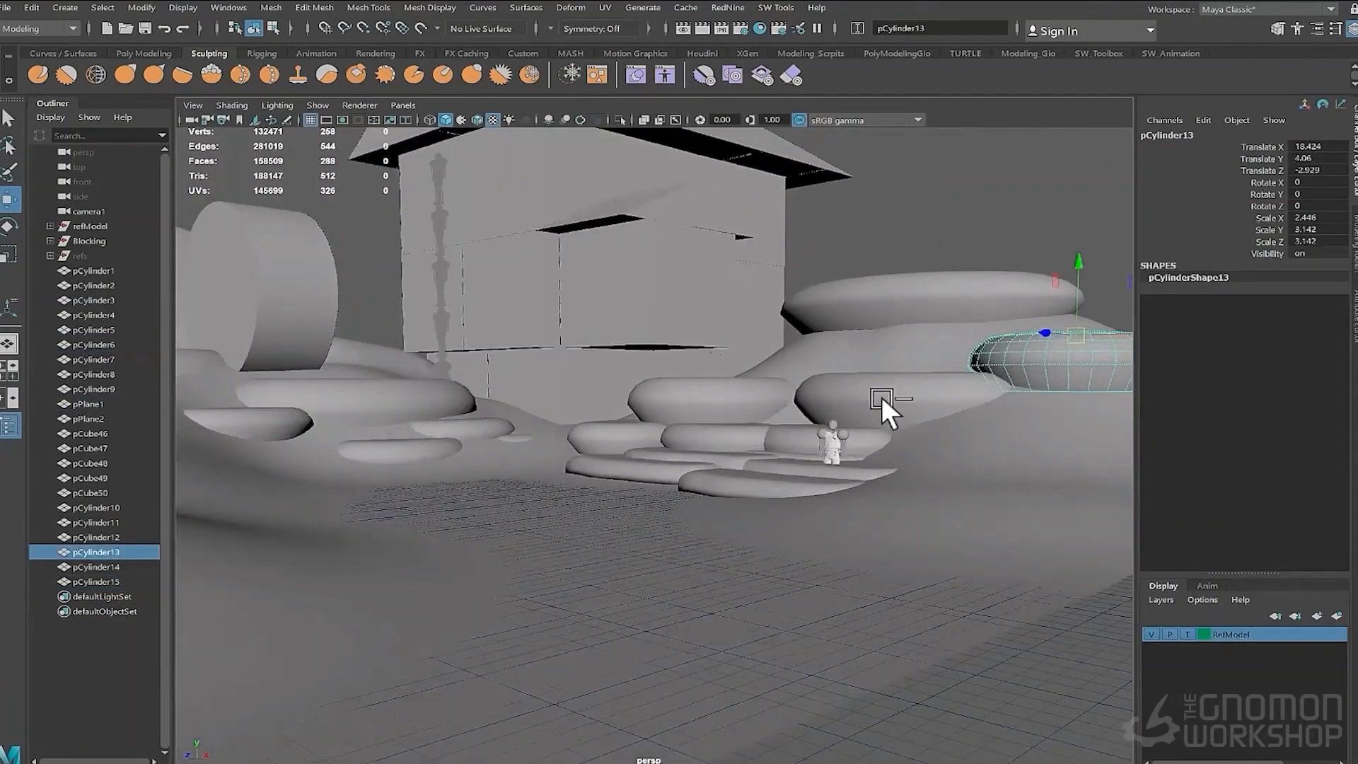
click(881, 396)
alt+drag(881, 397, 824, 370)
Duplicate a slab from the steps and place the copy at the foot of the water wheel slope
alt+drag(863, 386, 693, 493)
click(693, 484)
key(ctrl+d)
drag(693, 484, 658, 470)
alt+drag(462, 447, 396, 385)
drag(520, 426, 417, 452)
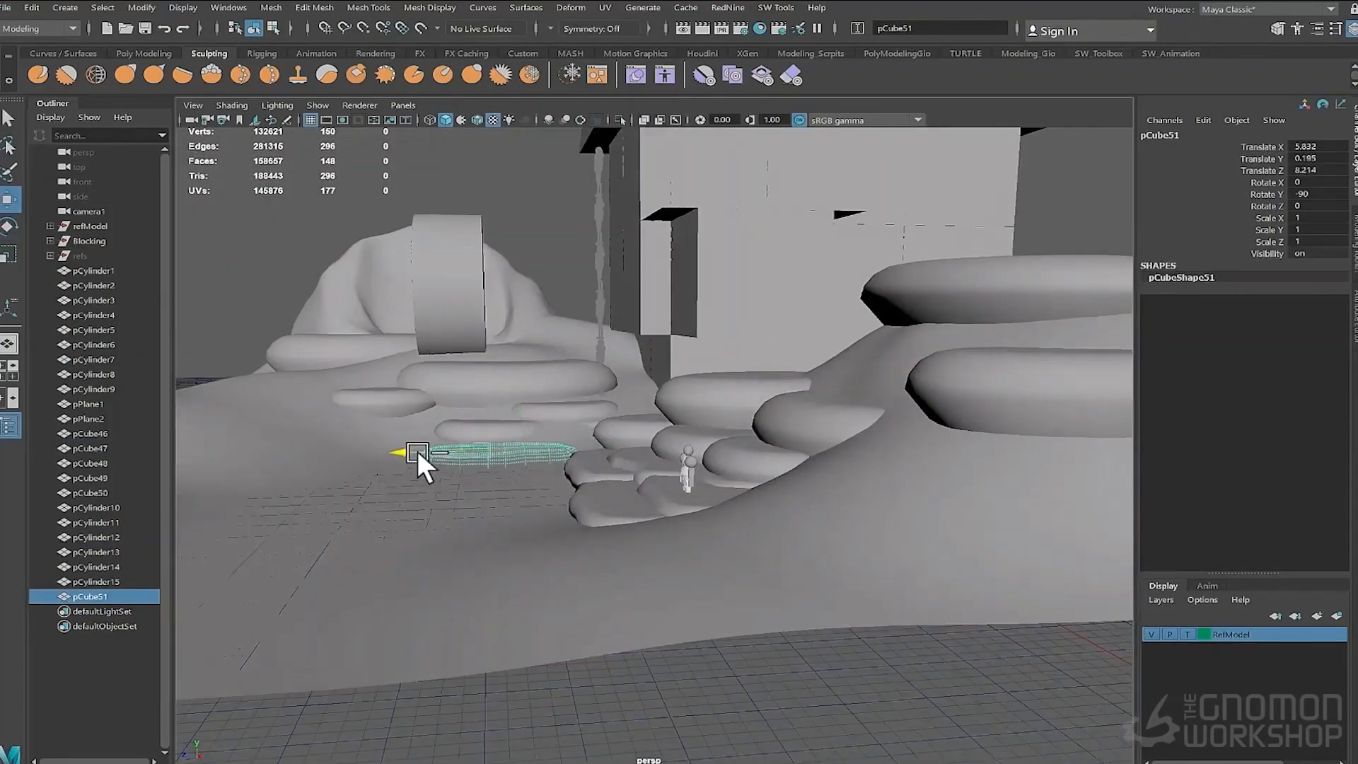
Adjust the new slab's height, then duplicate it next in line along the shore and rotate the copy
alt+drag(554, 469, 594, 534)
drag(720, 337, 720, 330)
alt+drag(806, 432, 828, 396)
key(ctrl+d)
drag(664, 431, 634, 453)
key(e)
drag(624, 407, 642, 394)
alt+drag(554, 446, 540, 386)
Duplicate two more slabs to continue the row toward the foreground, rotating the last one to follow the curved bank
key(ctrl+d)
alt+drag(540, 386, 532, 476)
key(ctrl+d)
key(e)
drag(410, 483, 213, 561)
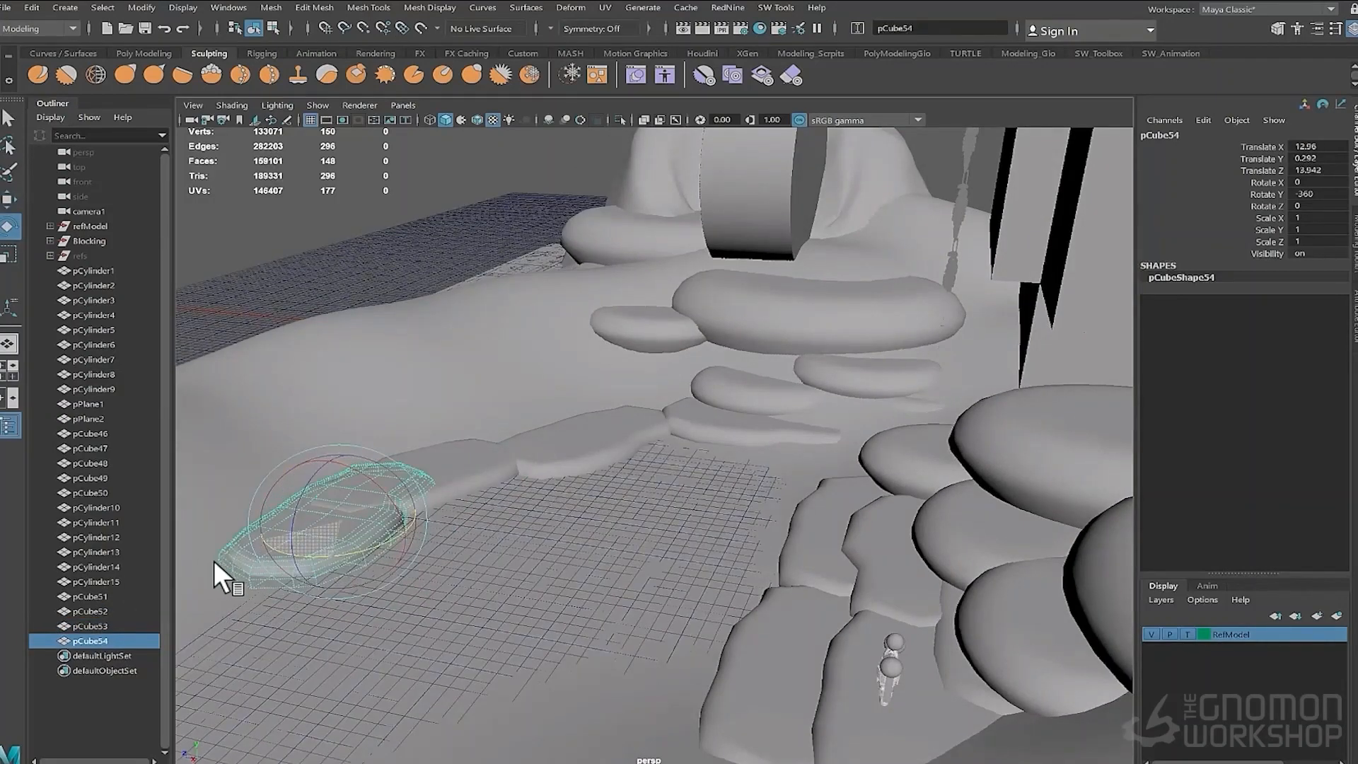
key(w)
Duplicate two slabs to stack a second, higher level behind the shoreline row and vary their rotation
alt+drag(431, 576, 565, 475)
click(660, 435)
click(565, 475)
key(ctrl+d)
drag(495, 505, 552, 400)
key(ctrl+d)
key(e)
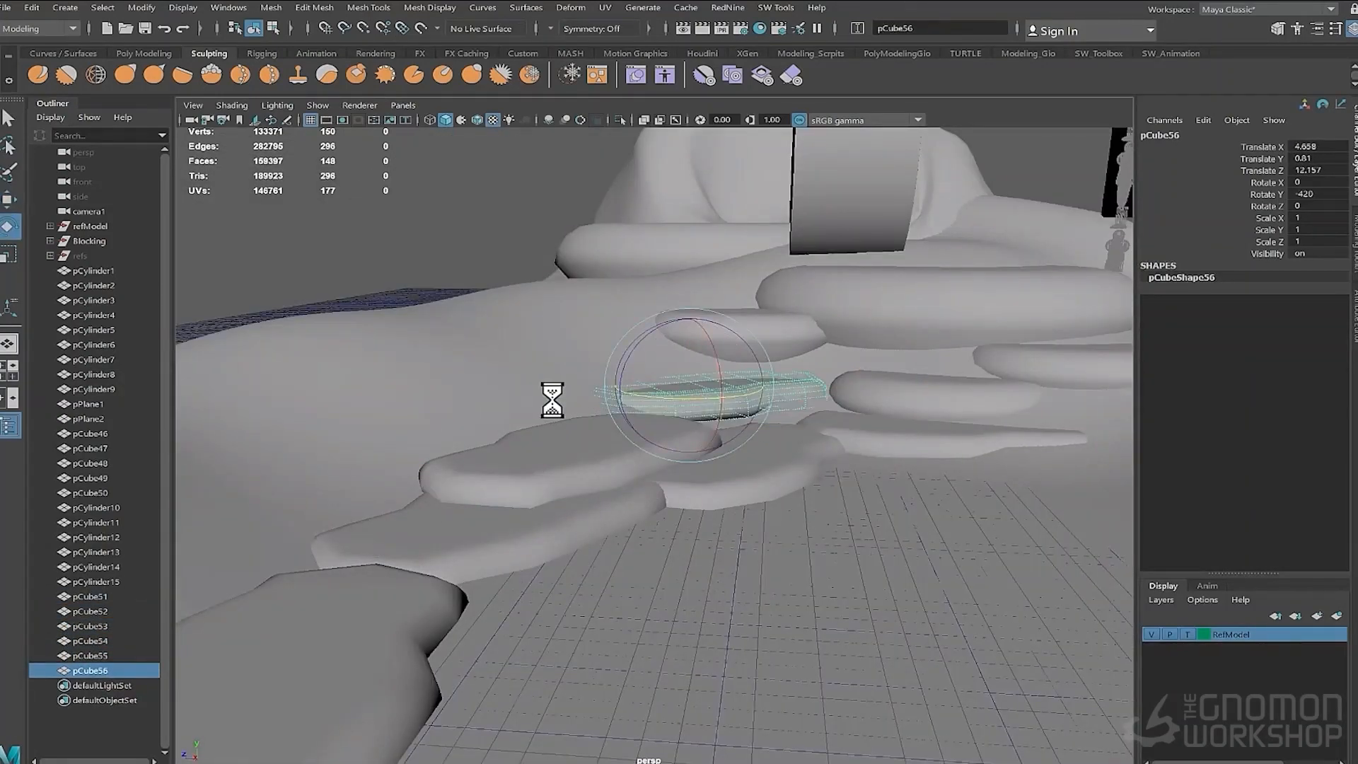
Duplicate a small round disc twice, placing and rotating the copies above the stacked shoreline slabs
click(750, 345)
alt+drag(750, 344, 767, 411)
key(ctrl+d)
drag(757, 375, 654, 423)
key(e)
alt+drag(516, 431, 543, 431)
key(ctrl+d)
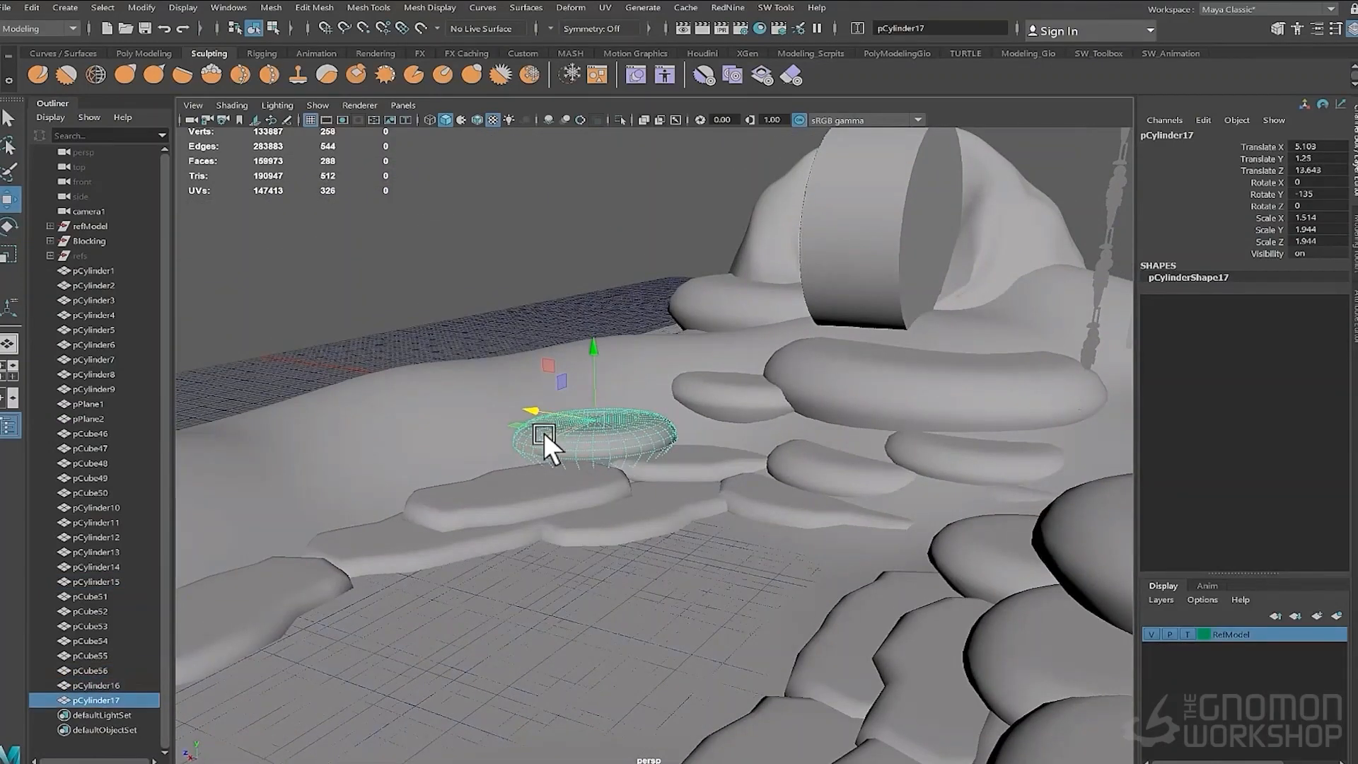
Duplicate the wide stone disc below the water wheel and move the copy along the slope
alt+drag(446, 405, 601, 397)
click(700, 396)
alt+drag(701, 396, 737, 383)
key(ctrl+d)
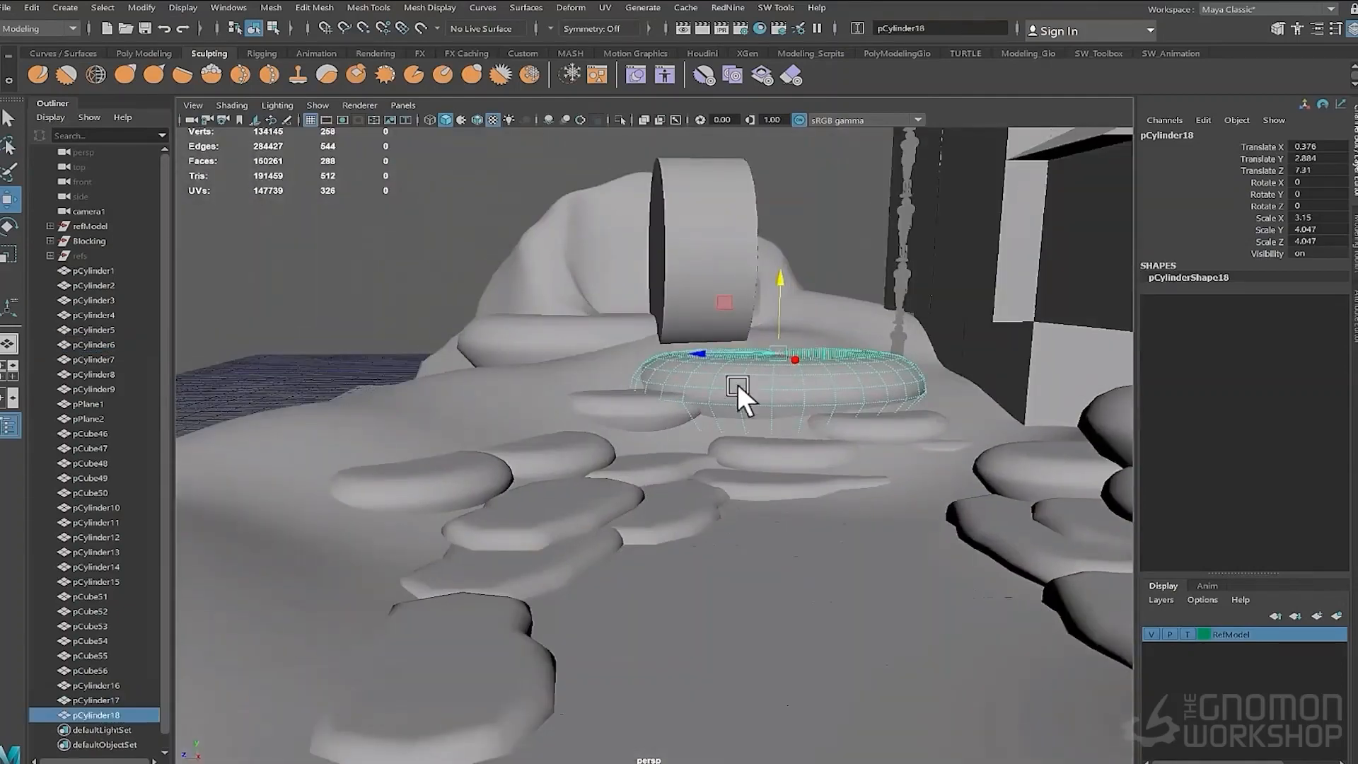
drag(450, 342, 472, 341)
Duplicate the wide disc once more, place it farther along the water wheel slope, and rotate it
alt+drag(689, 432, 608, 445)
key(ctrl+d)
drag(687, 306, 527, 311)
key(e)
key(w)
alt+right_drag(527, 311, 803, 470)
alt+middle_drag(803, 469, 570, 536)
Select vertices on the foreground terrain and adjust their shape with soft selection
click(807, 633)
alt+drag(570, 536, 862, 481)
right_click(922, 417)
right_drag(922, 417, 839, 418)
drag(1022, 667, 912, 442)
alt+drag(1029, 481, 1097, 512)
key(b)
alt+middle_drag(1054, 626, 887, 614)
drag(1018, 667, 778, 420)
alt+drag(848, 509, 926, 495)
mouse_move(934, 490)
mouse_down()
mouse_move(868, 490)
mouse_move(934, 491)
mouse_up()
alt+drag(849, 488, 552, 516)
Look through camera1 and return to object mode
click(403, 105)
click(578, 121)
key(F8)
Duplicate the human reference figure and place copies by the far steps and in the foreground for scale
click(926, 439)
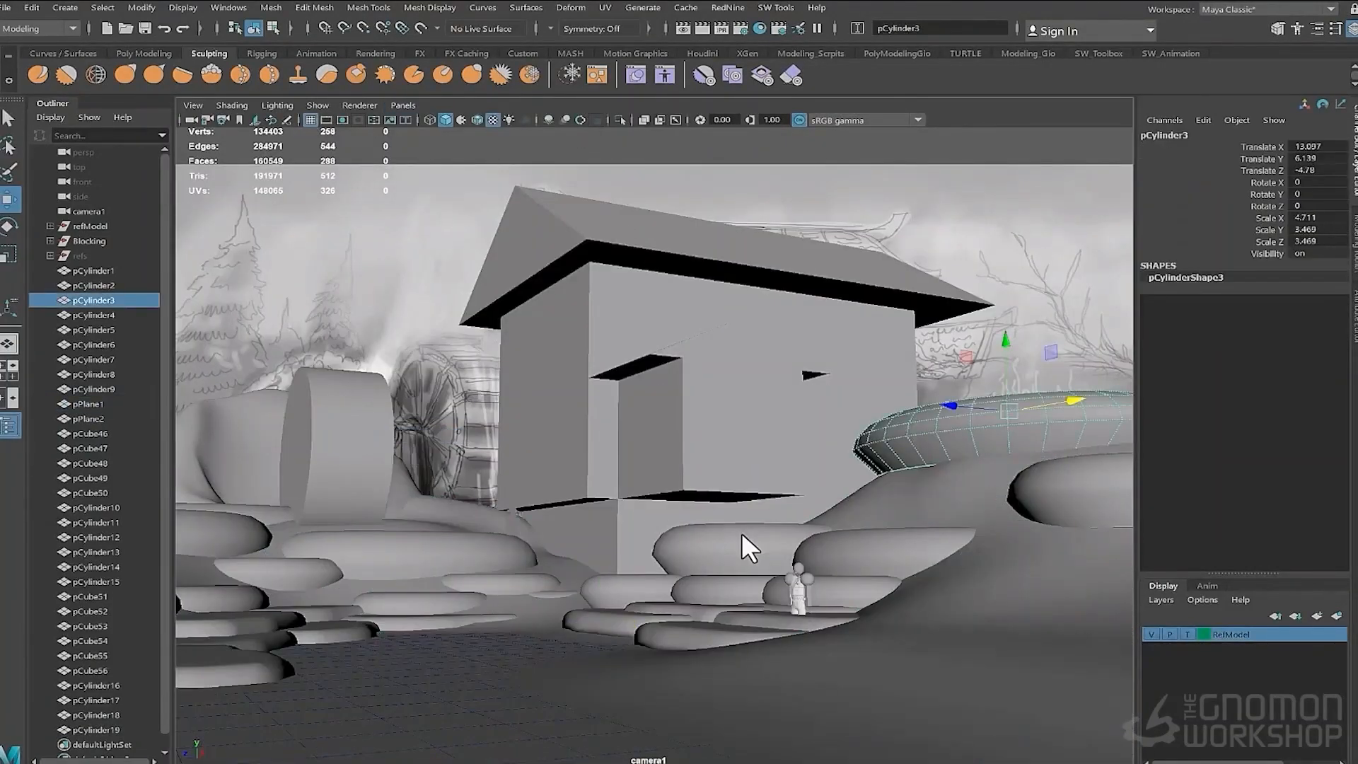
click(797, 587)
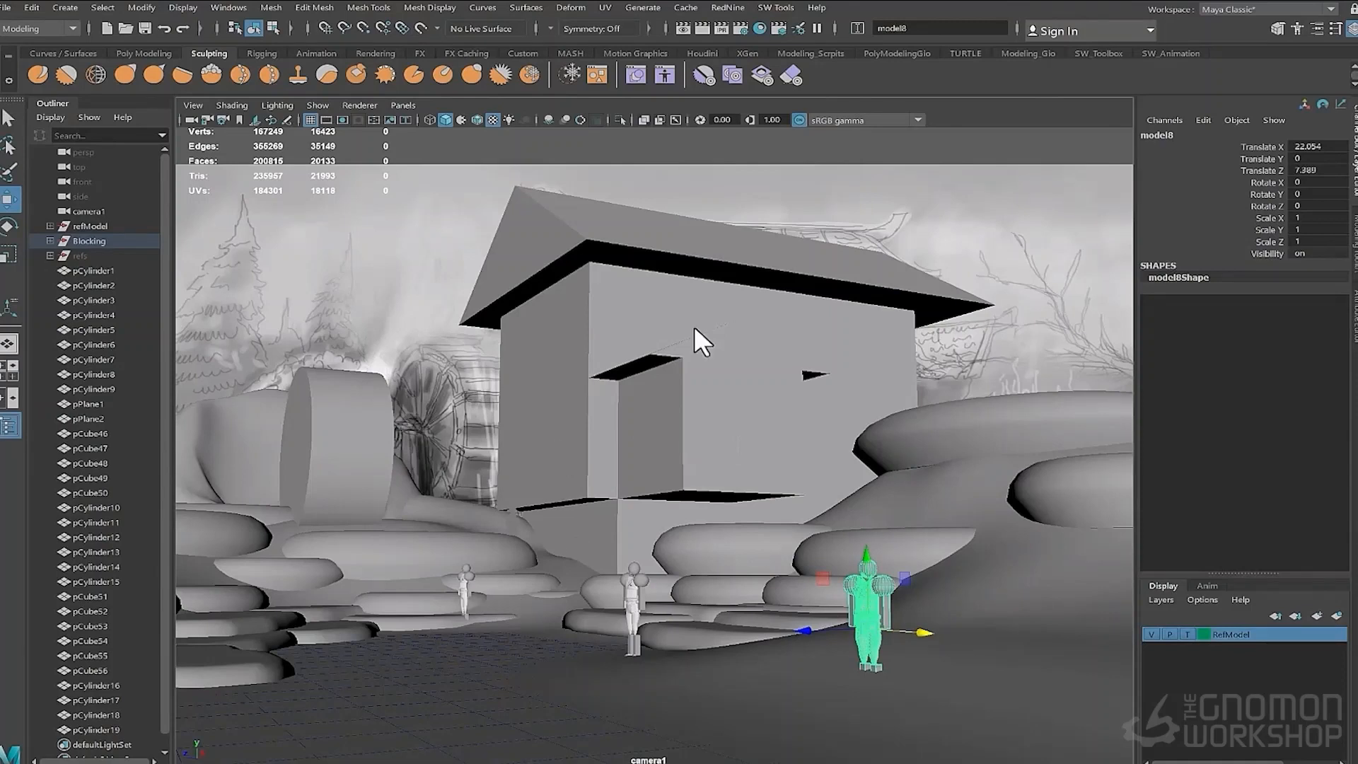
Make the RefModel layer selectable, duplicate a figure from the house corner stack, and stand the copy in the front extension
click(1189, 633)
click(515, 481)
key(ctrl+d)
drag(548, 476, 581, 467)
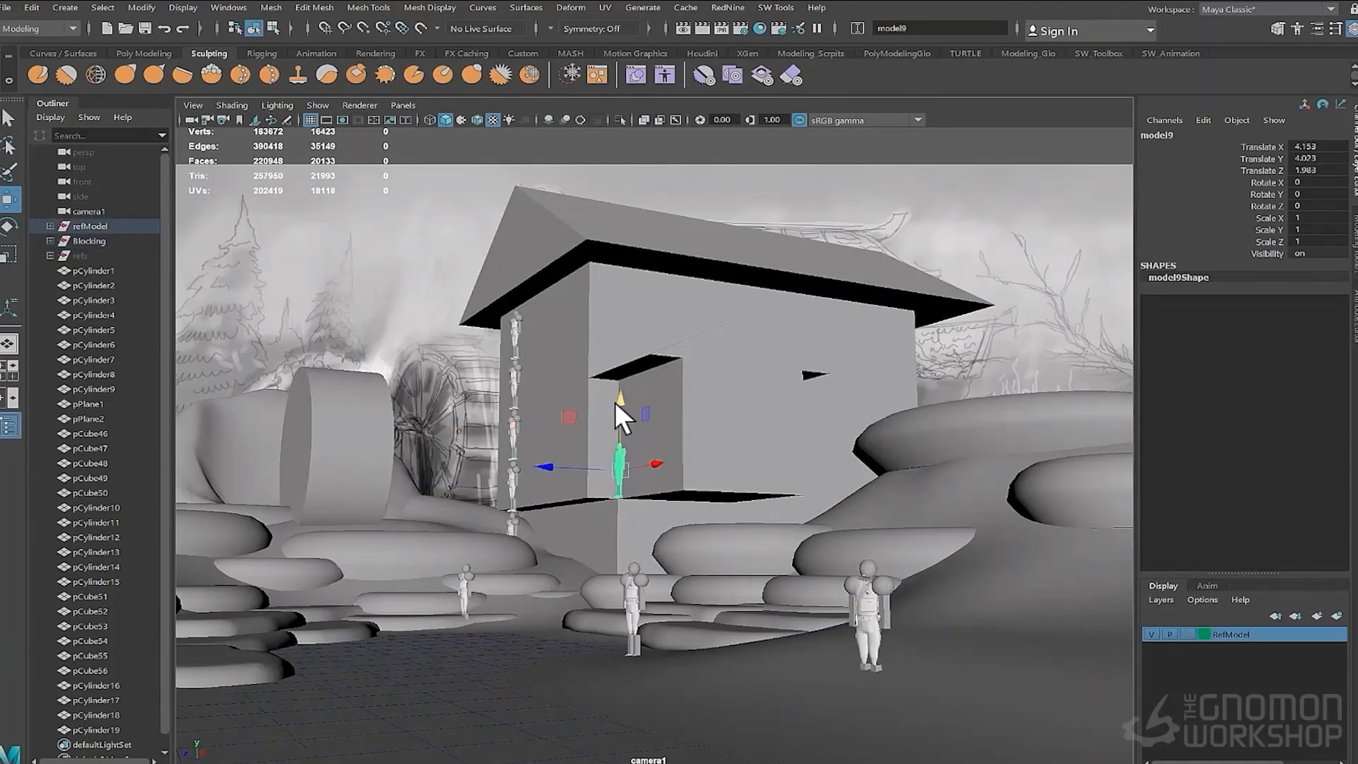
drag(616, 406, 715, 456)
Duplicate the figure across the extension's front and rotate it 90 degrees about Y
key(ctrl+d)
drag(758, 452, 769, 449)
key(e)
drag(770, 448, 832, 447)
key(w)
Duplicate the rotated figure up to the upper storey above the extension roof and show wireframe on shaded
key(ctrl+d)
drag(737, 390, 737, 269)
click(477, 120)
drag(783, 322, 729, 331)
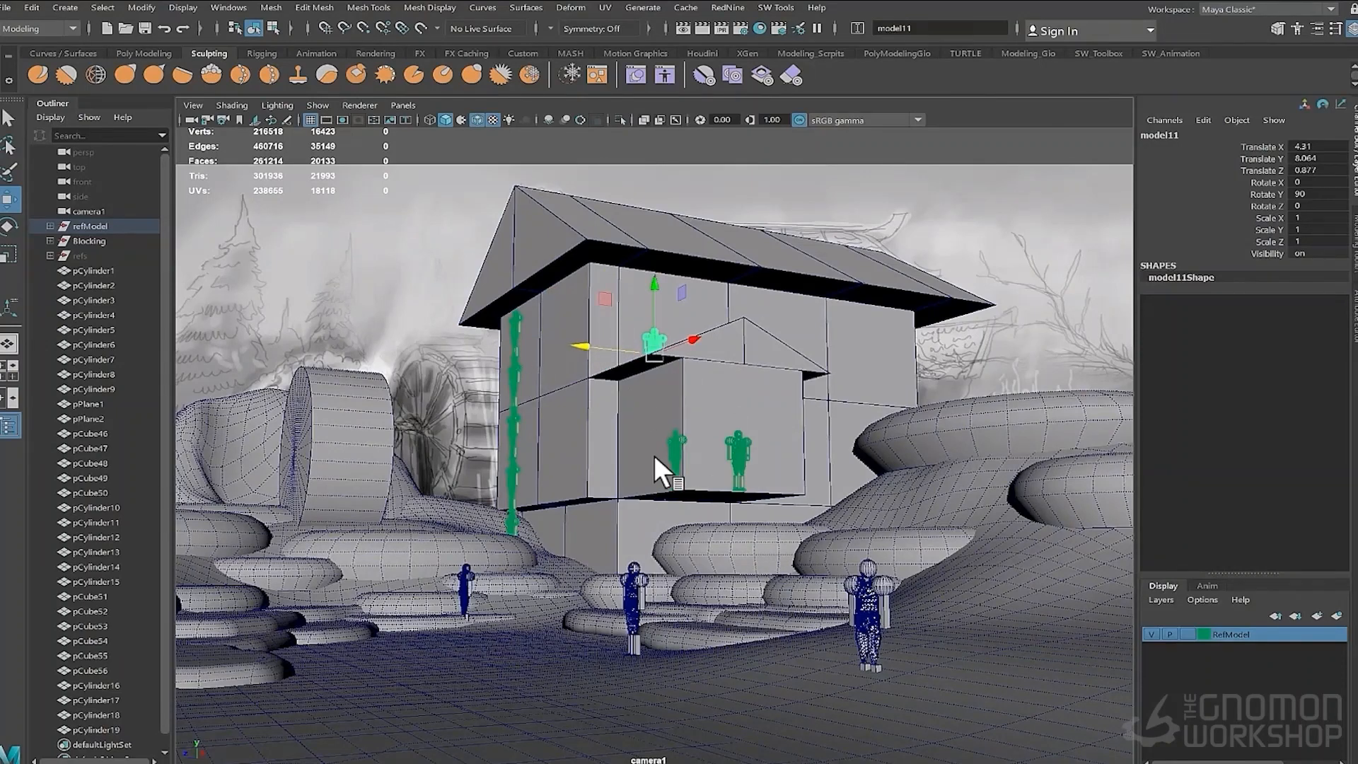
Save the scene as BlockOut_rough_2 in the VikingHouse BlockOut folder
click(6, 7)
click(50, 80)
click(51, 458)
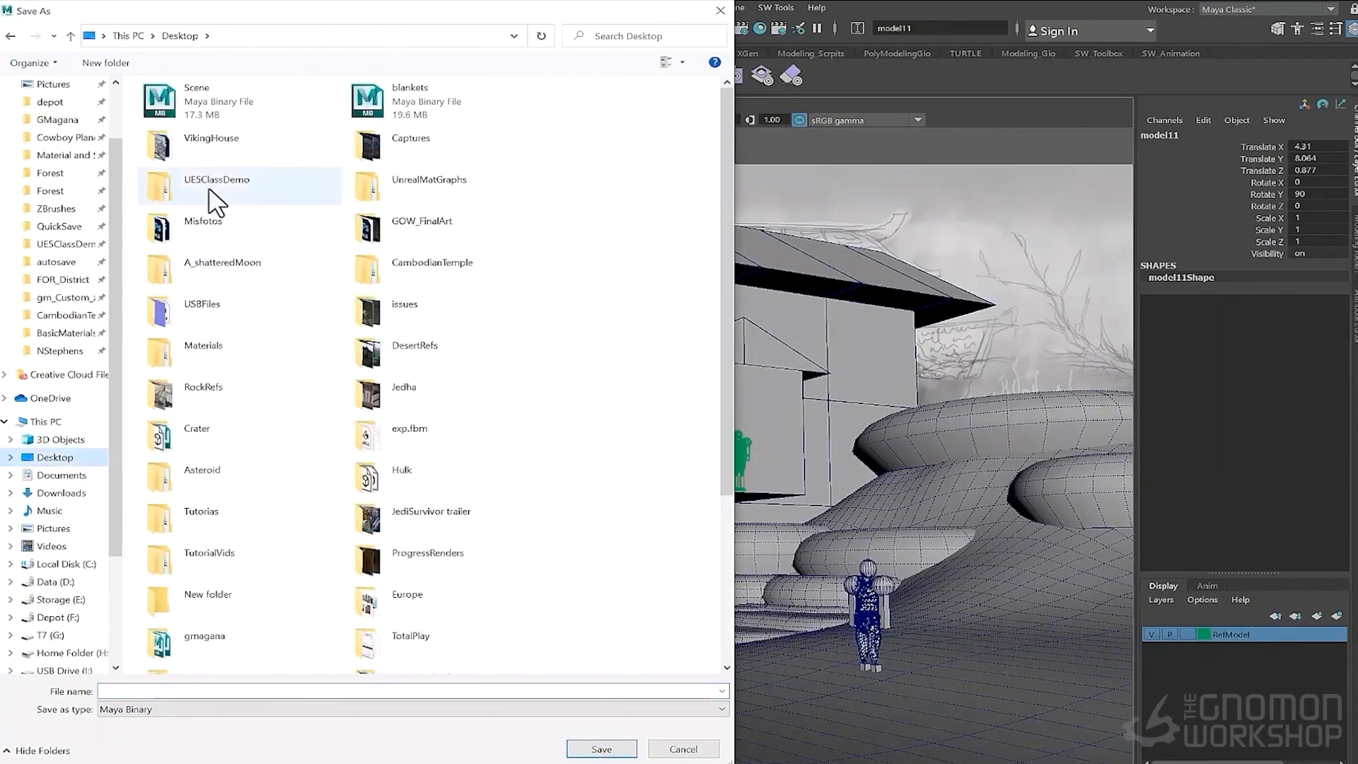
double_click(211, 142)
click(205, 108)
double_click(206, 107)
click(191, 171)
click(182, 690)
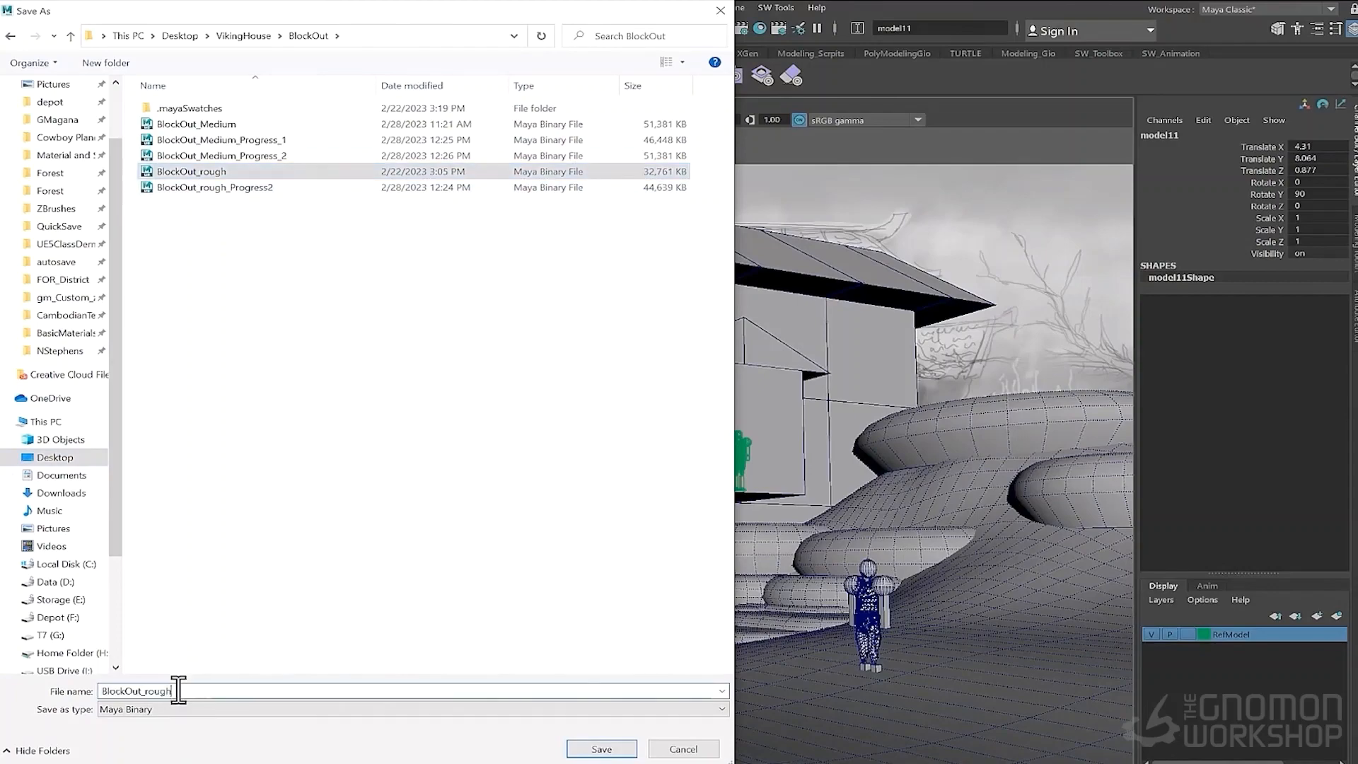
text(_2)
click(608, 748)
Switch to the perspective view and set the RefModel layer back to template display
key(space)
drag(600, 269, 607, 231)
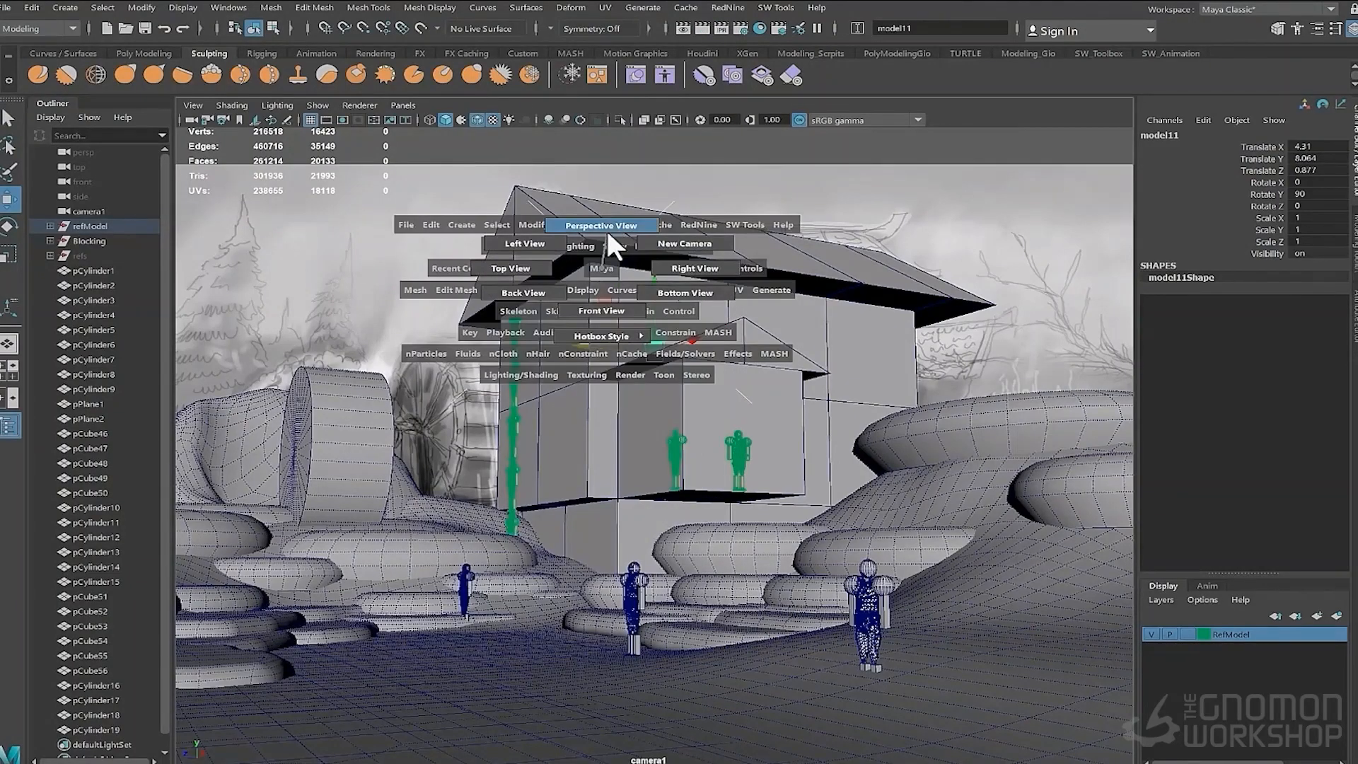
alt+drag(601, 382, 630, 513)
click(1187, 635)
alt+right_drag(631, 514, 750, 552)
Select the three reference figures standing on the ground, unparent them, and move them into the refModel group
click(583, 559)
shift+click(375, 473)
shift+click(791, 617)
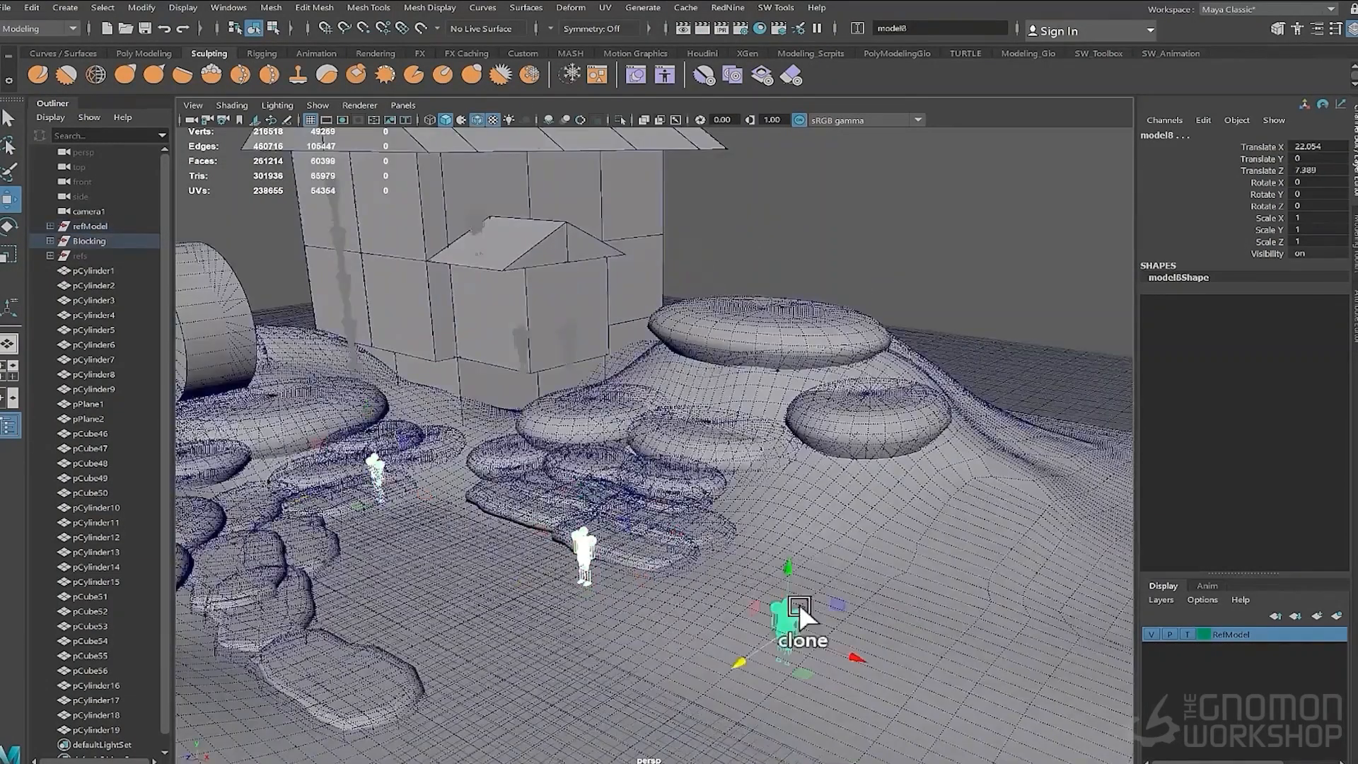
alt+right_drag(800, 607, 580, 577)
scroll(134, 481, down, 1)
scroll(138, 477, up, 1)
key(shift+p)
scroll(103, 684, down, 2)
middle_drag(102, 685, 102, 168)
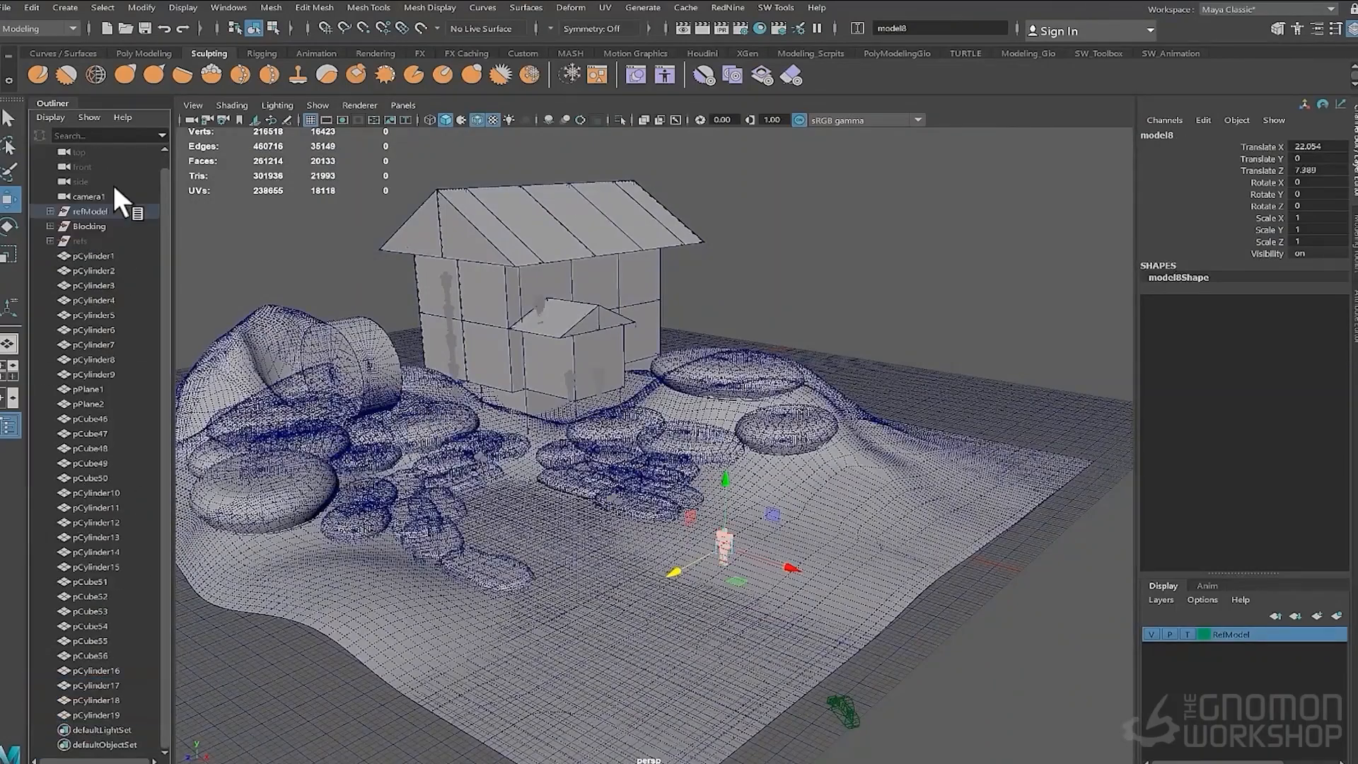
Group all loose terrain, stone and slab meshes from pCylinder1 to pCylinder19 and name the group Organic
click(106, 211)
alt+right_drag(354, 396, 430, 423)
alt+drag(430, 423, 346, 400)
click(73, 257)
shift+click(98, 715)
alt+right_drag(679, 452, 601, 466)
alt+drag(601, 467, 601, 444)
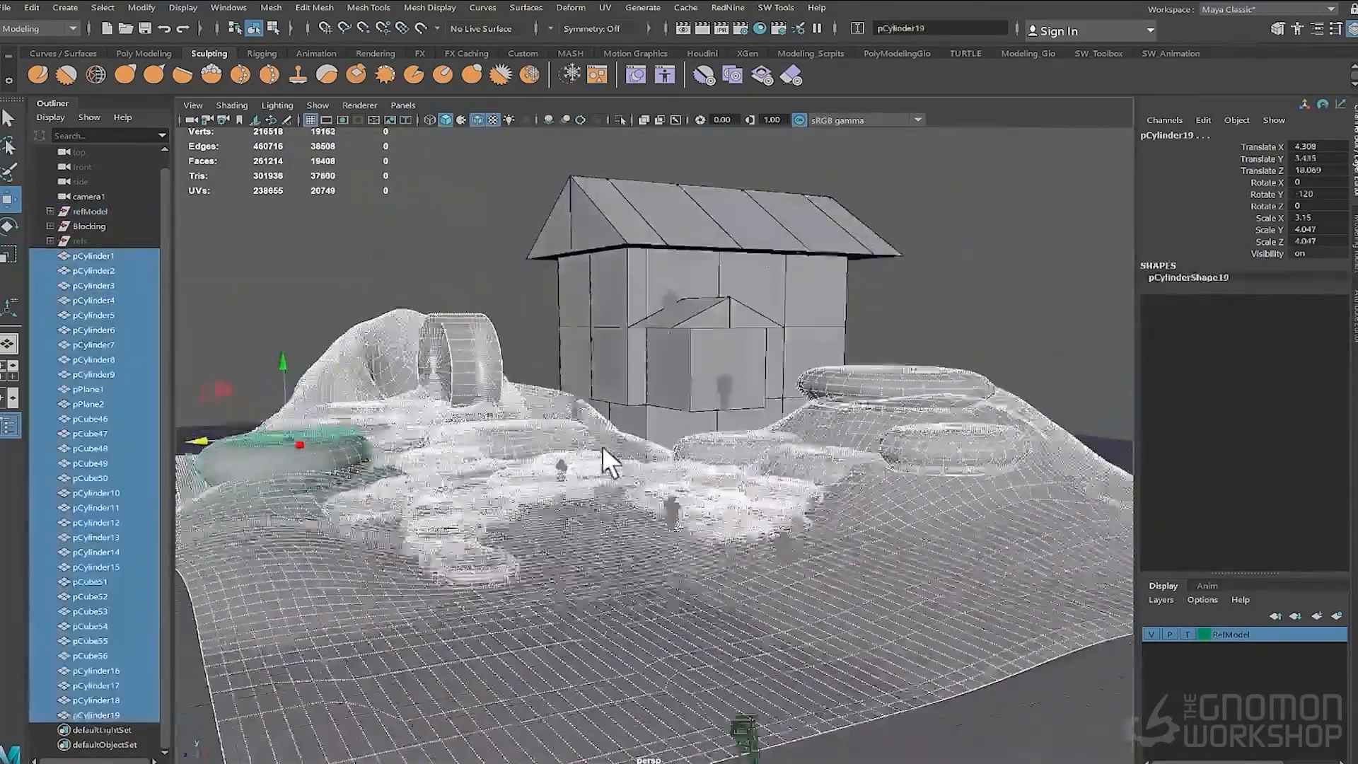
key(ctrl+g)
double_click(81, 269)
text(Organic)
key(Return)
Move the Organic group directly below the Blocking group in the scene hierarchy
alt+right_drag(576, 353, 577, 495)
alt+drag(576, 496, 552, 467)
middle_drag(80, 270, 82, 248)
Select the Blocking and Organic groups together and start exporting the selection
click(88, 241)
click(96, 221)
click(87, 240)
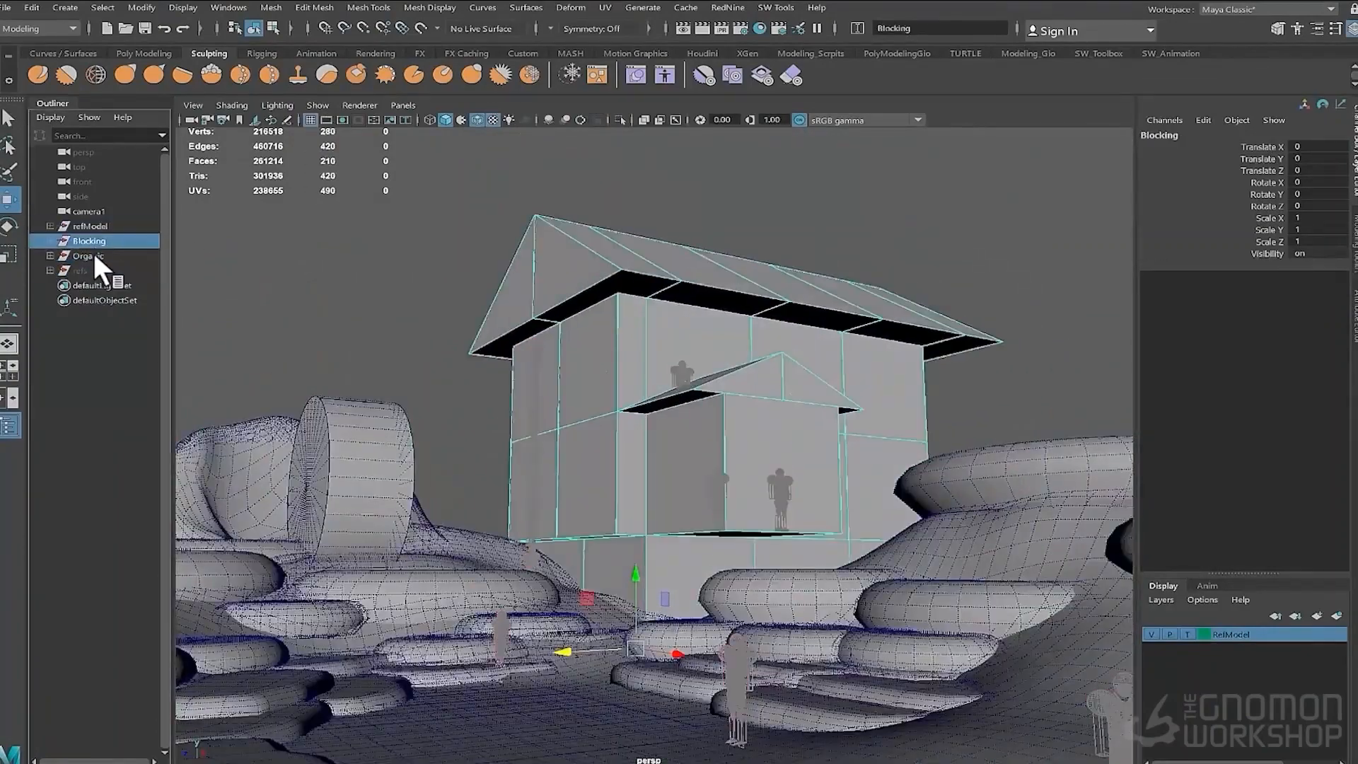
shift+click(92, 255)
click(6, 7)
click(72, 210)
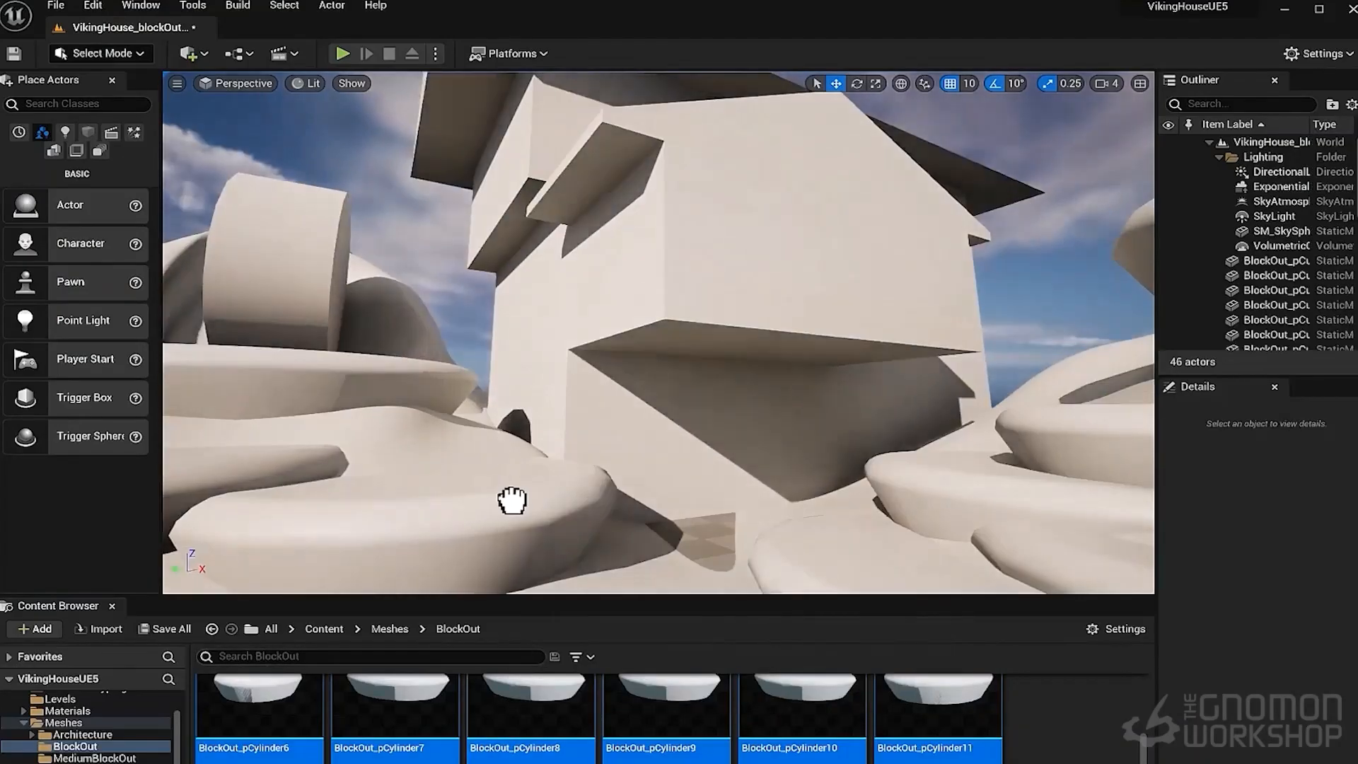
Switch to Unreal Engine and place the selected BlockOut meshes together in the level
drag(509, 501, 546, 472)
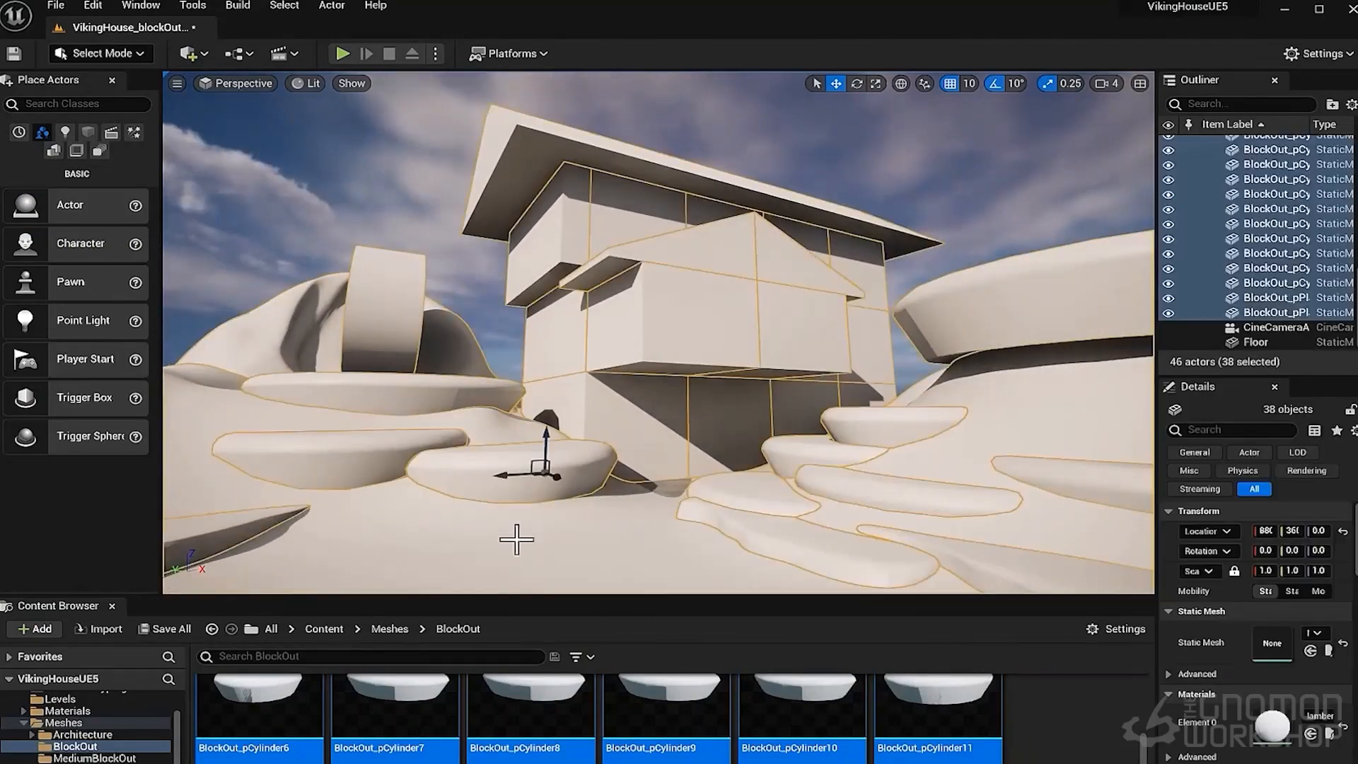
Play-test the level by running and jumping the character around the terrain before the house, and stop the session
click(466, 536)
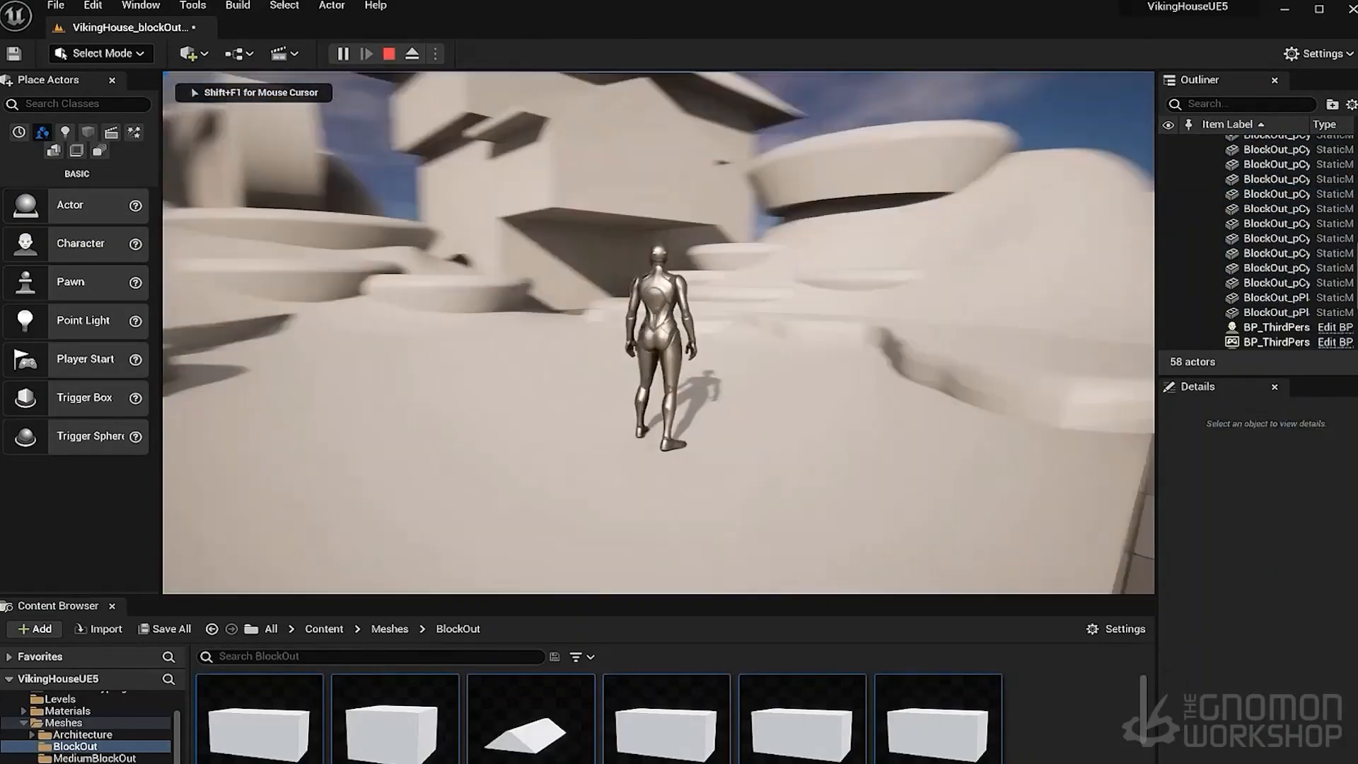
key(w)
key(w)
key(space)
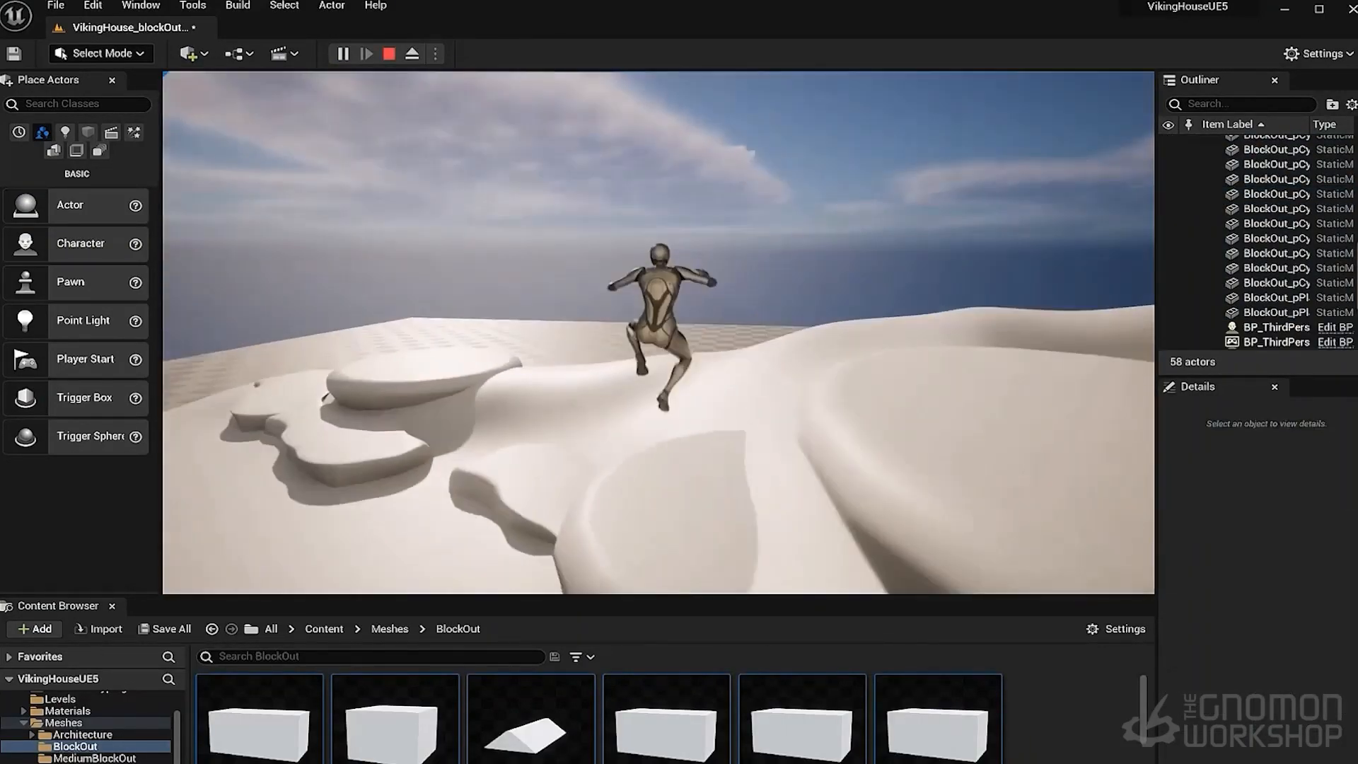
key(w)
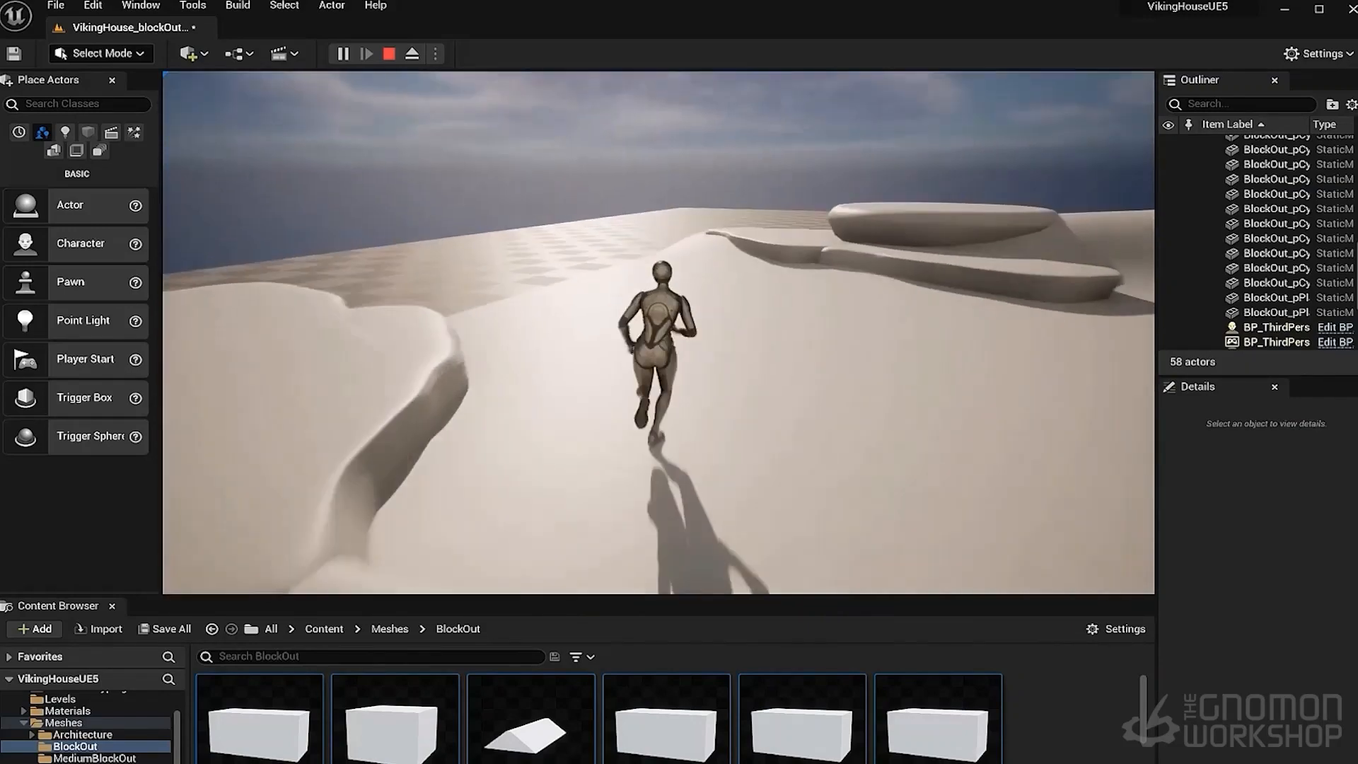
key(w)
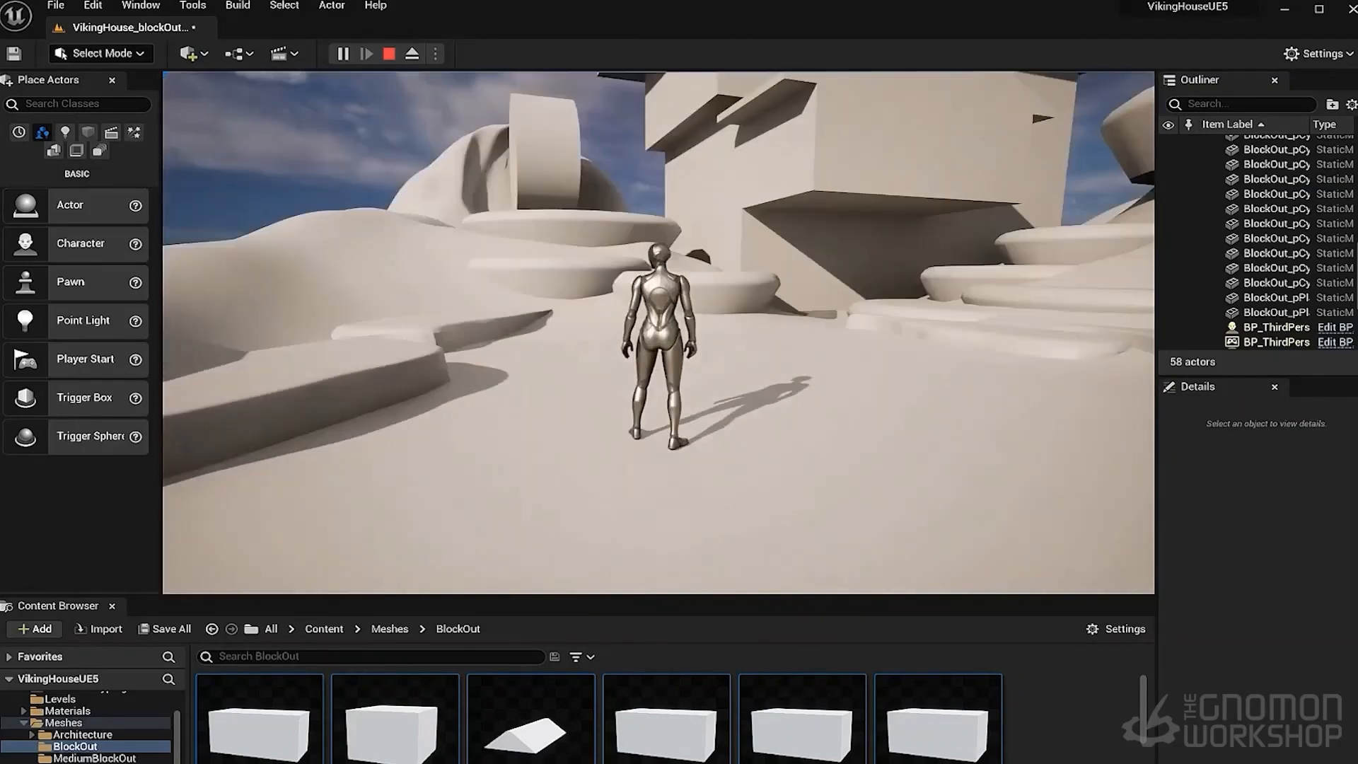
key(Escape)
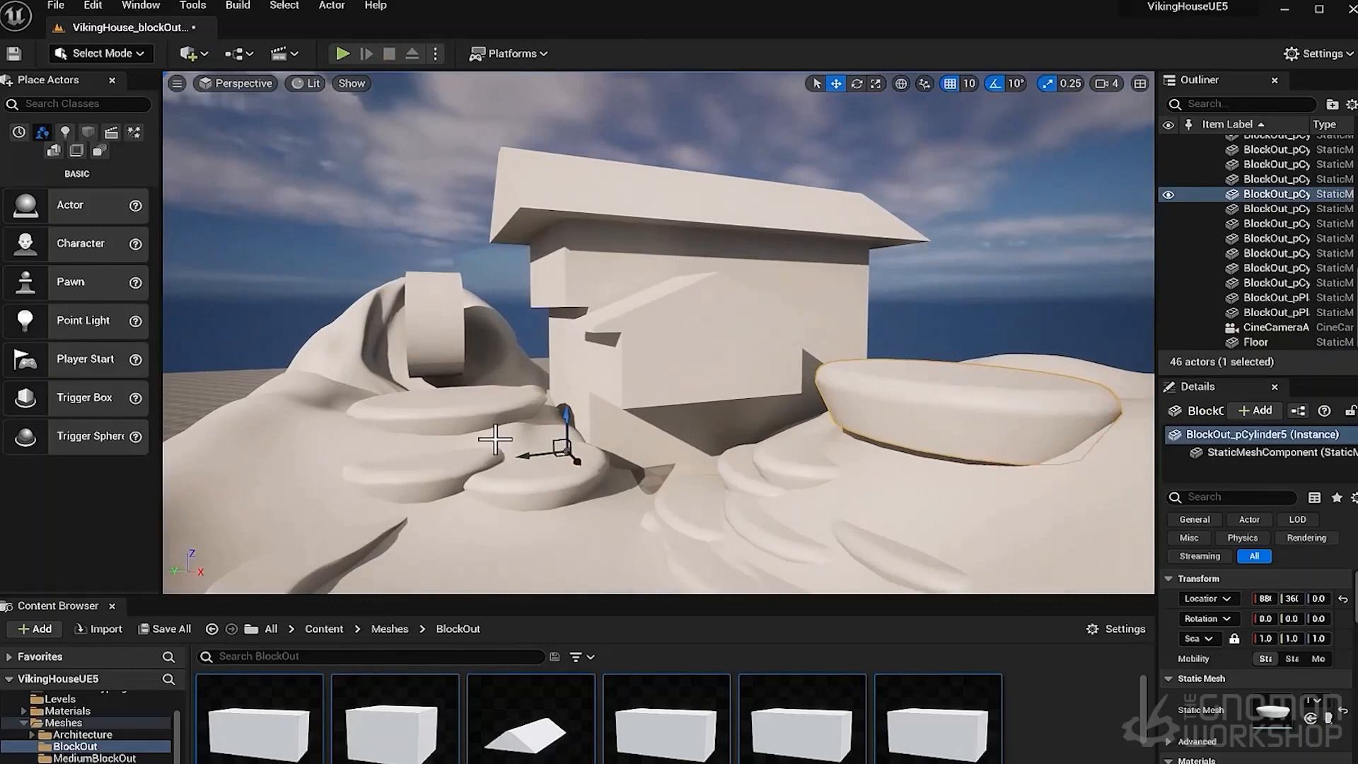
Open the static mesh of the BlockOut_pCylinder2 stone disc and filter its details by "col"
click(495, 438)
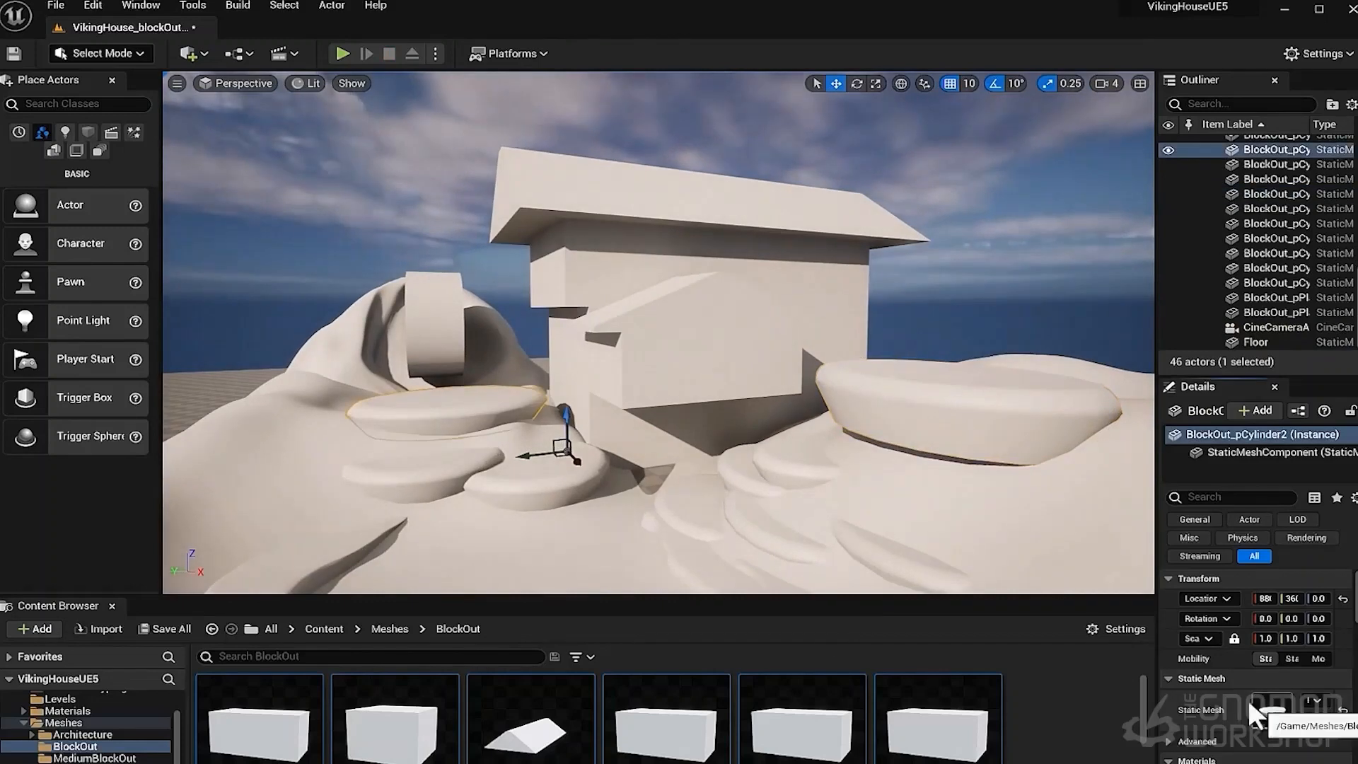
double_click(1272, 711)
drag(985, 482, 1092, 483)
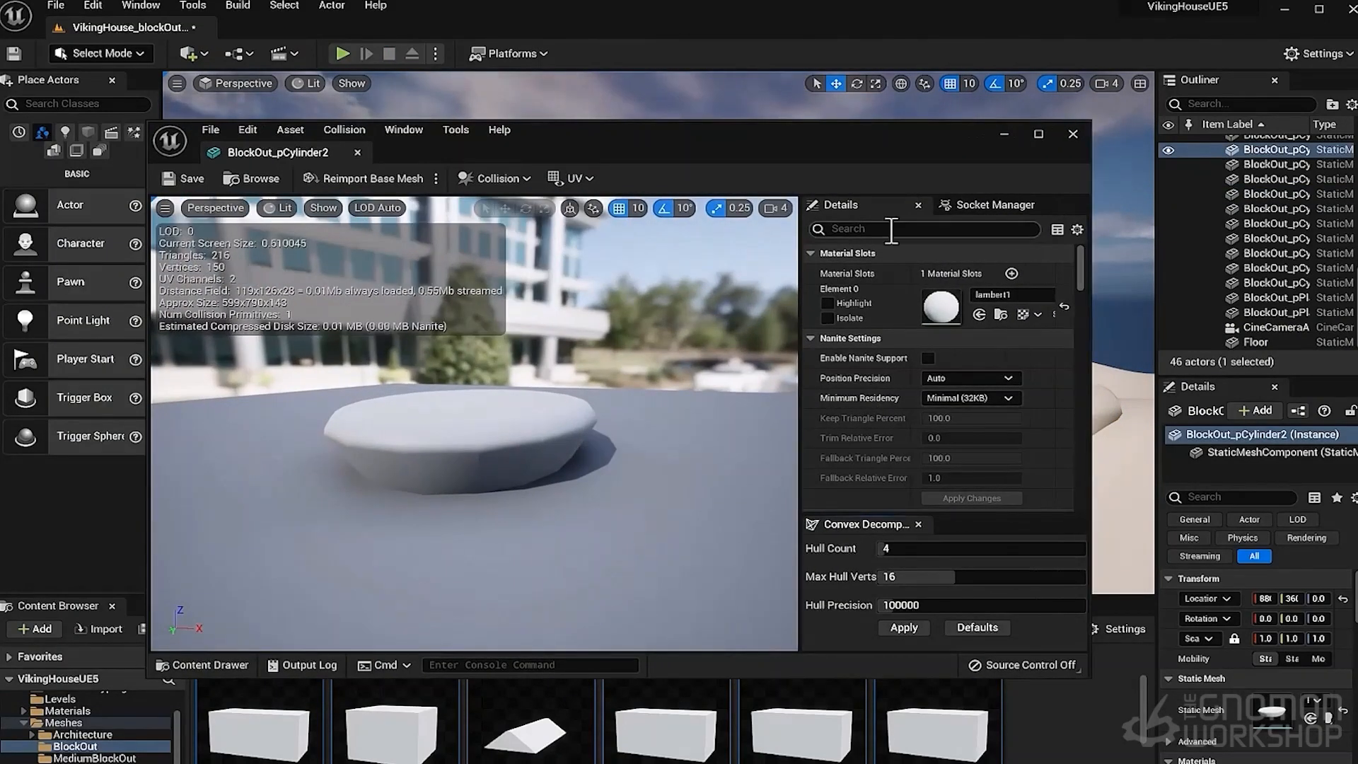
scroll(1024, 392, down, 5)
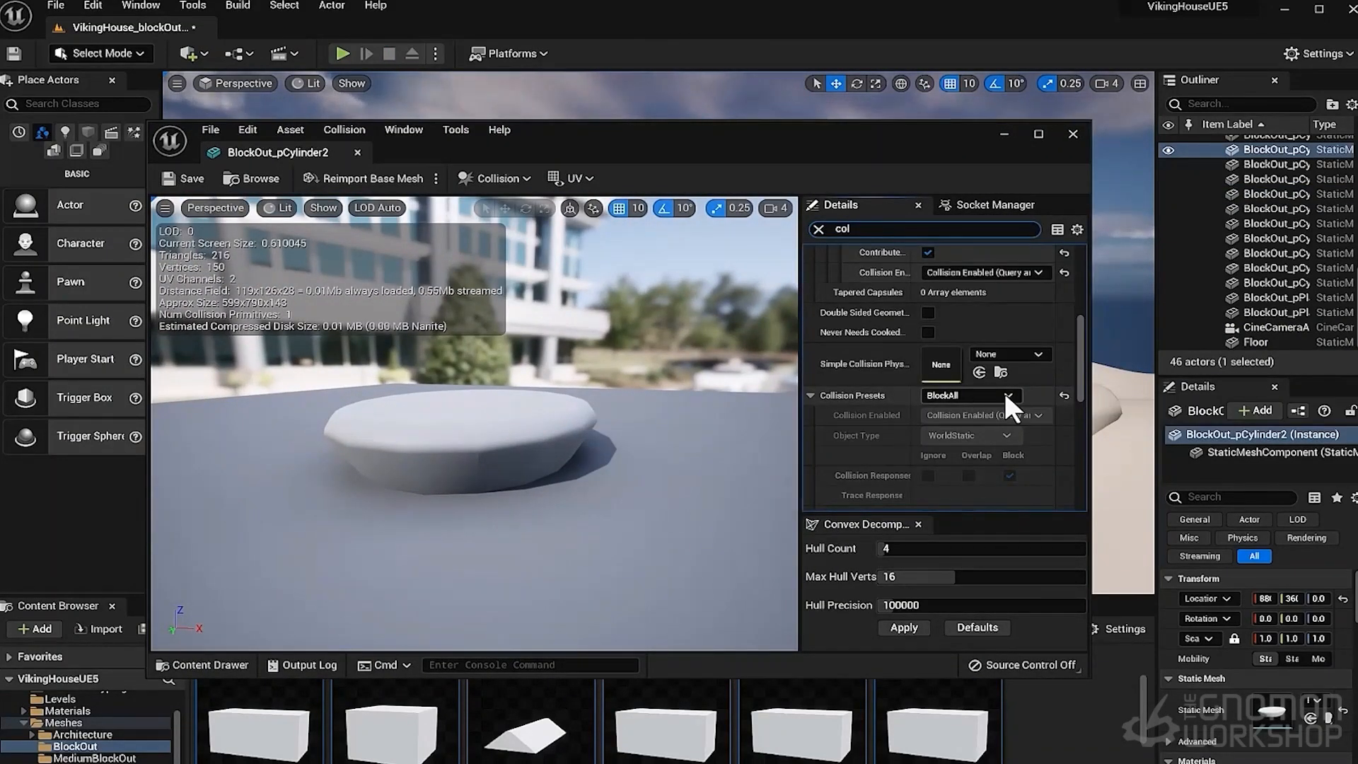
Set the stone disc's Collision Complexity to Use Complex Collision As Simple and close its mesh editor
click(1008, 395)
click(1007, 389)
scroll(998, 375, down, 8)
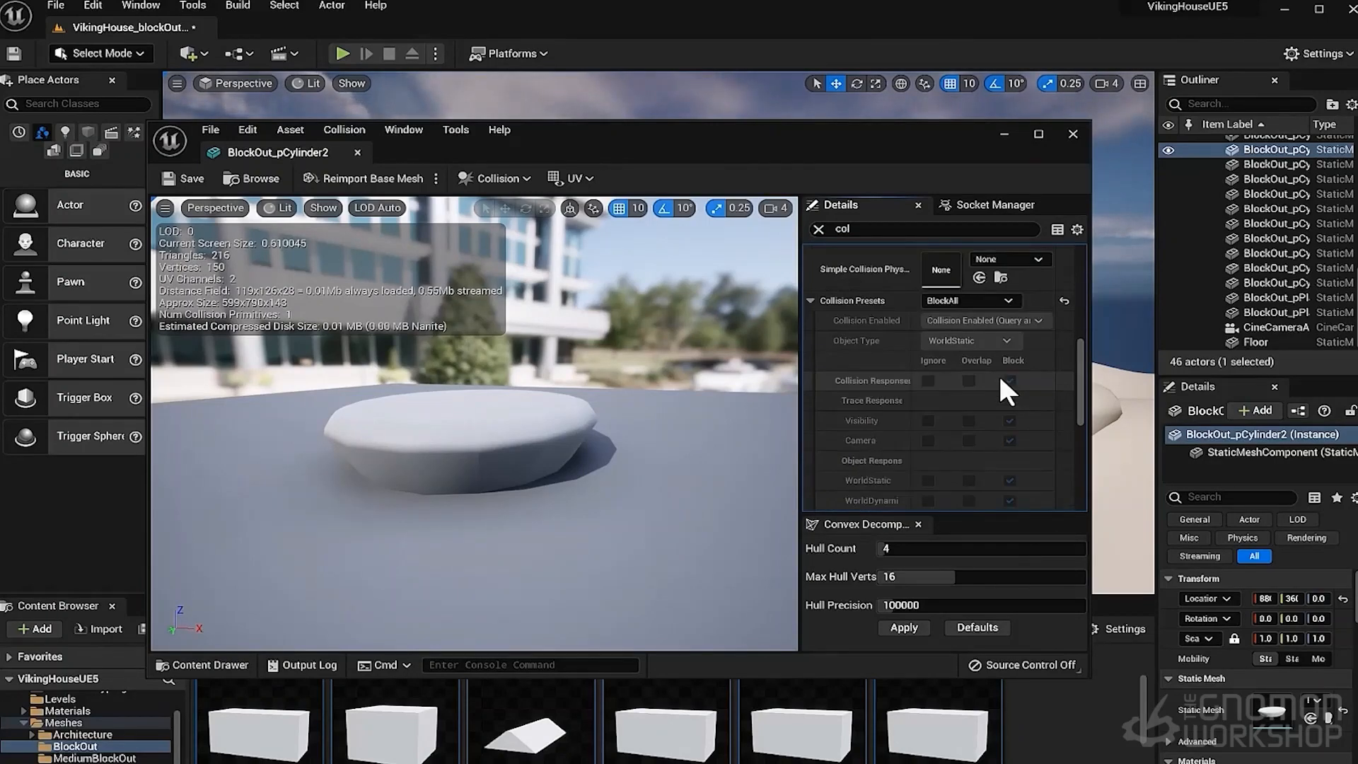
scroll(999, 378, up, 3)
click(997, 357)
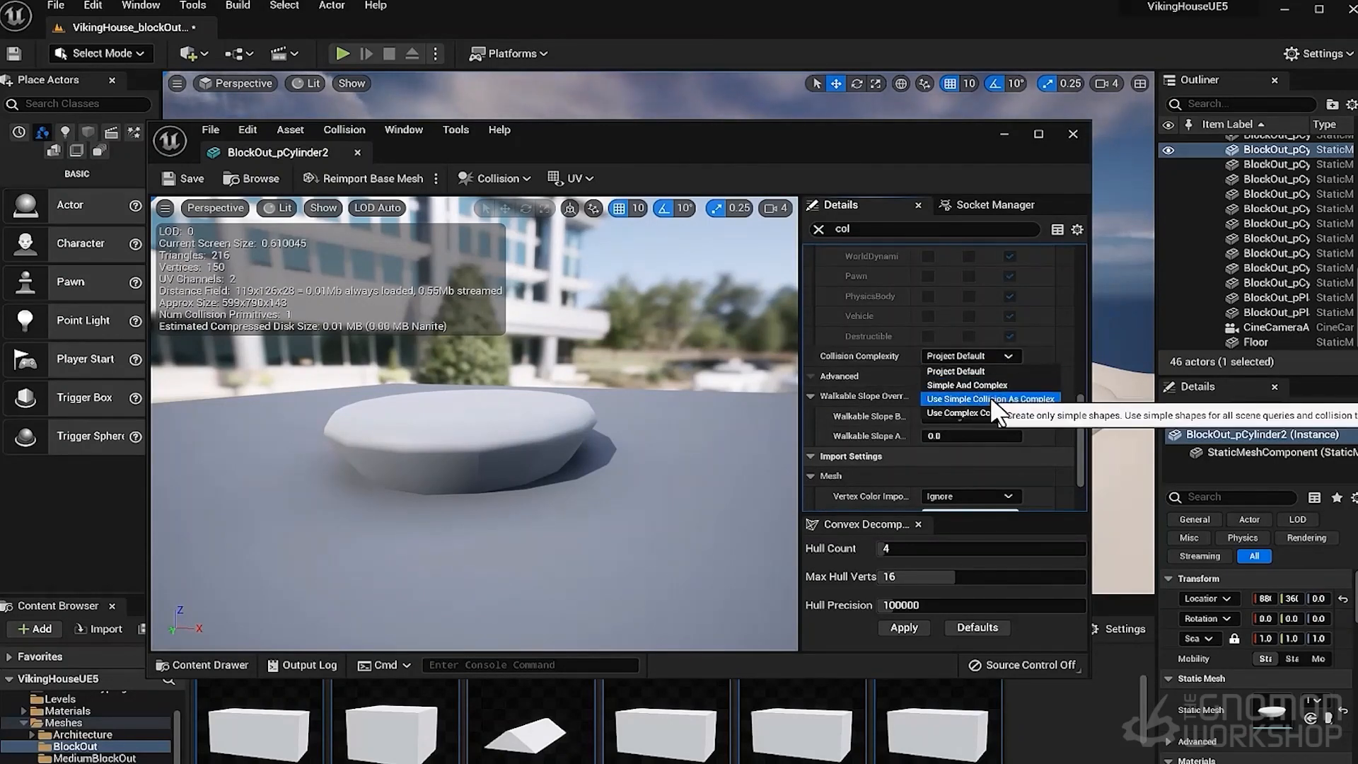
click(982, 410)
click(1073, 134)
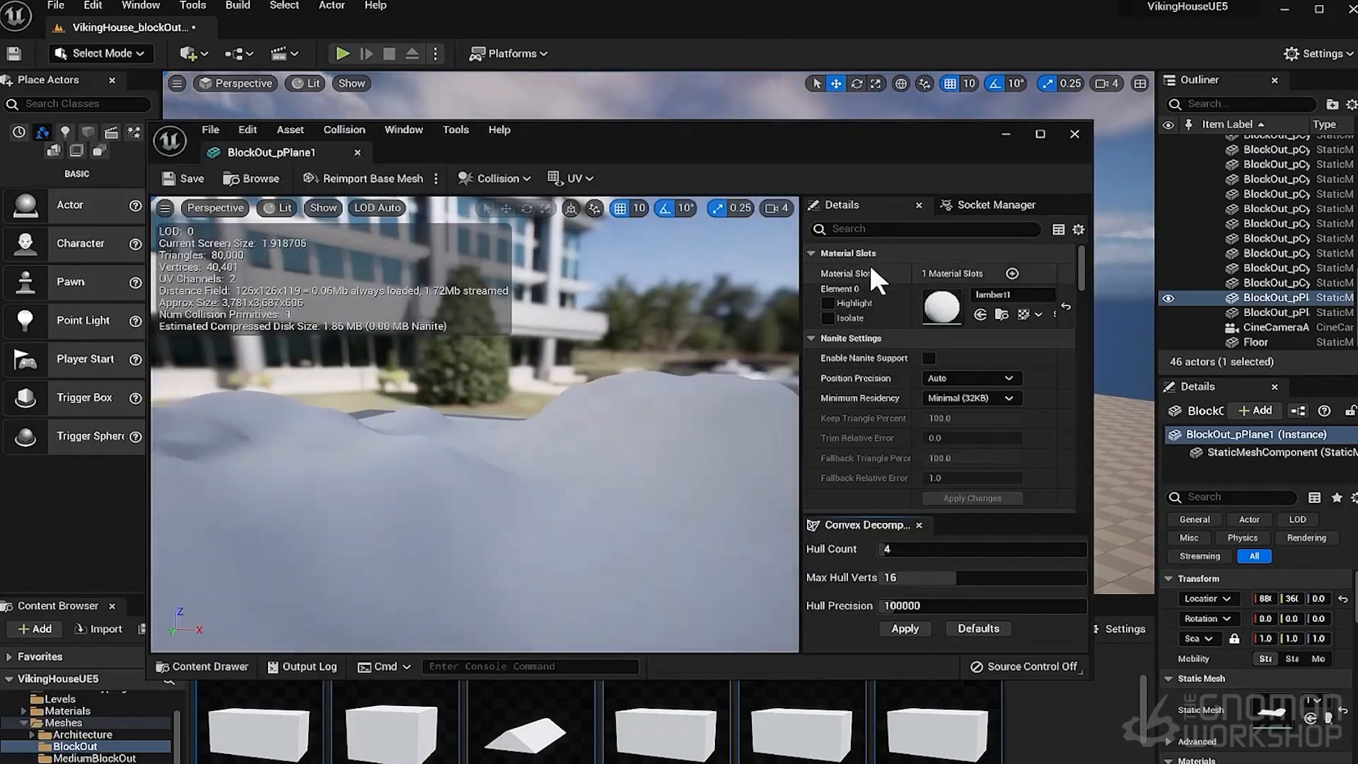
Filter the BlockOut_pPlane1 terrain mesh's details by "col" and check its Collision Complexity option
click(873, 225)
text(col)
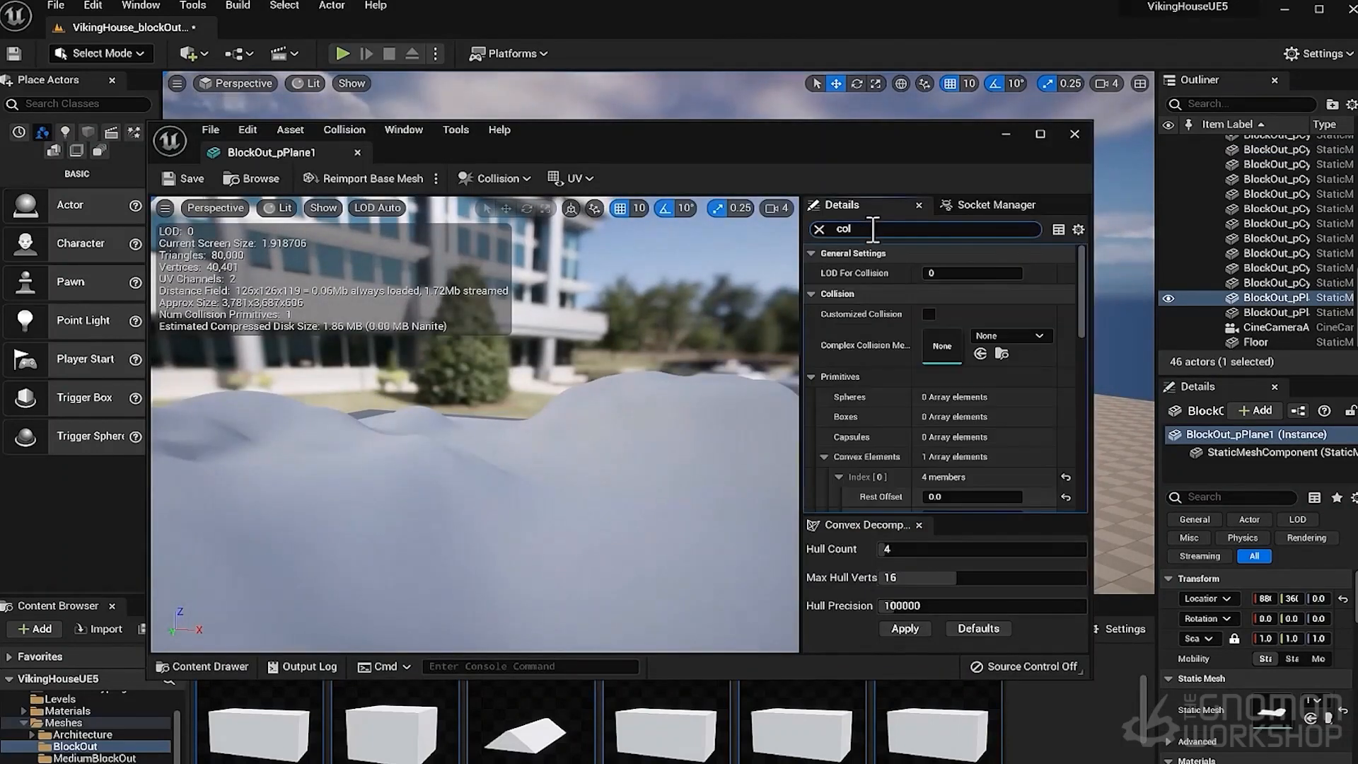
scroll(974, 375, down, 8)
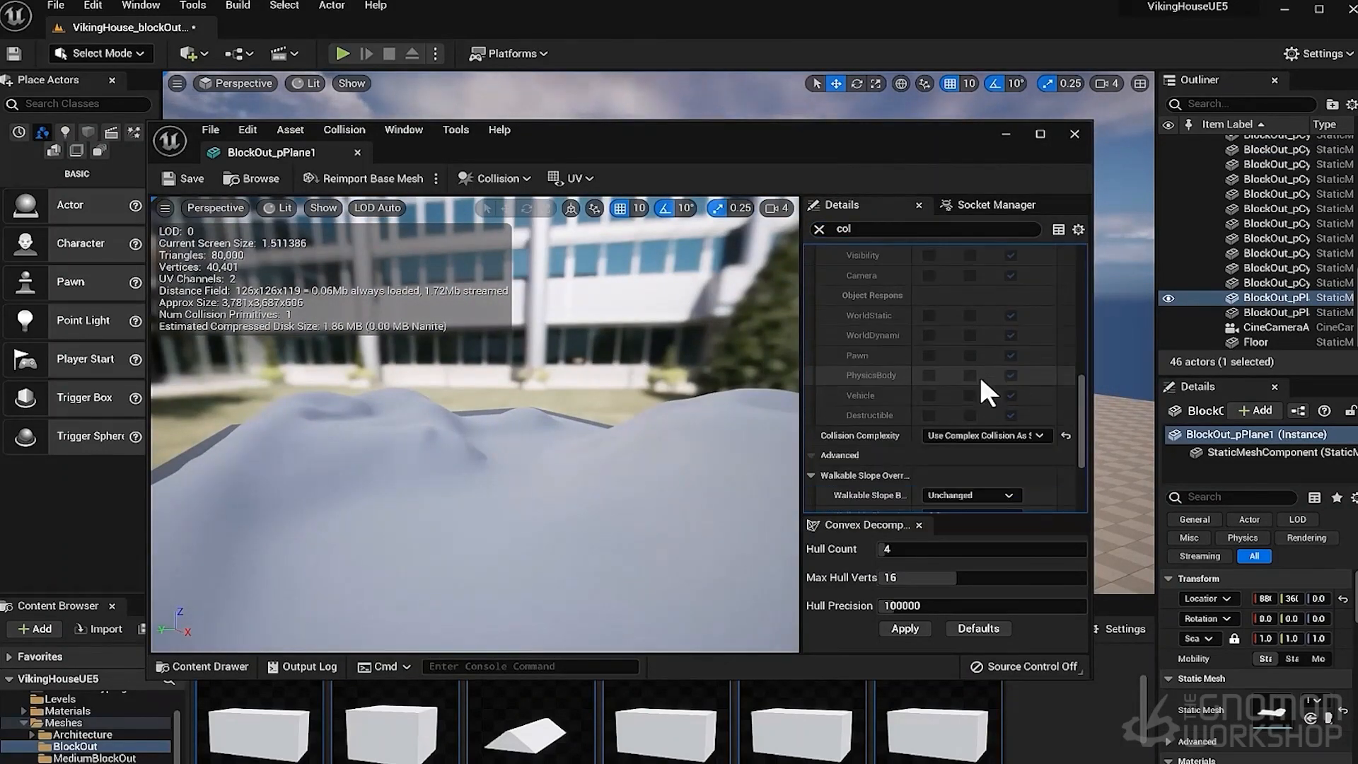
click(983, 411)
click(957, 413)
Display both simple and complex collision on the terrain mesh and inspect them from several angles
click(323, 207)
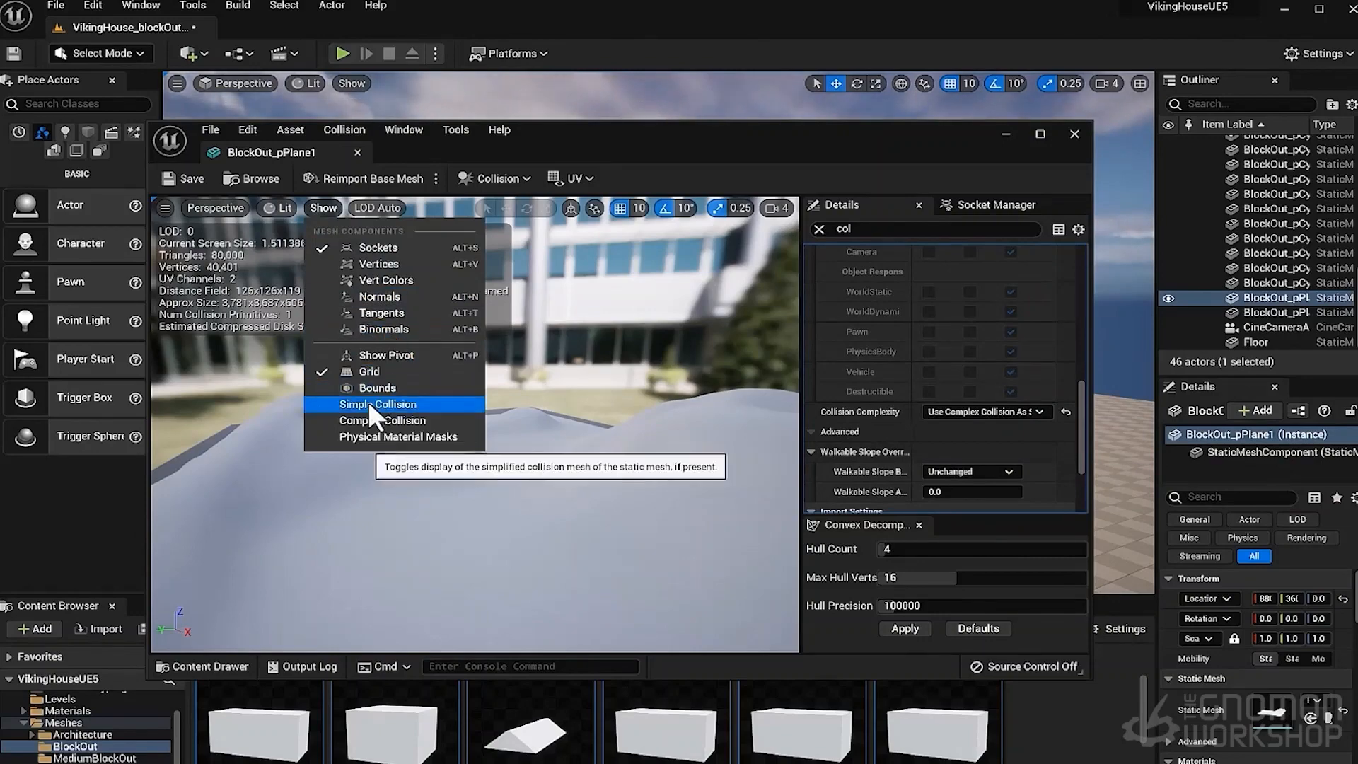
click(386, 404)
click(321, 206)
click(444, 432)
alt+drag(592, 440, 715, 438)
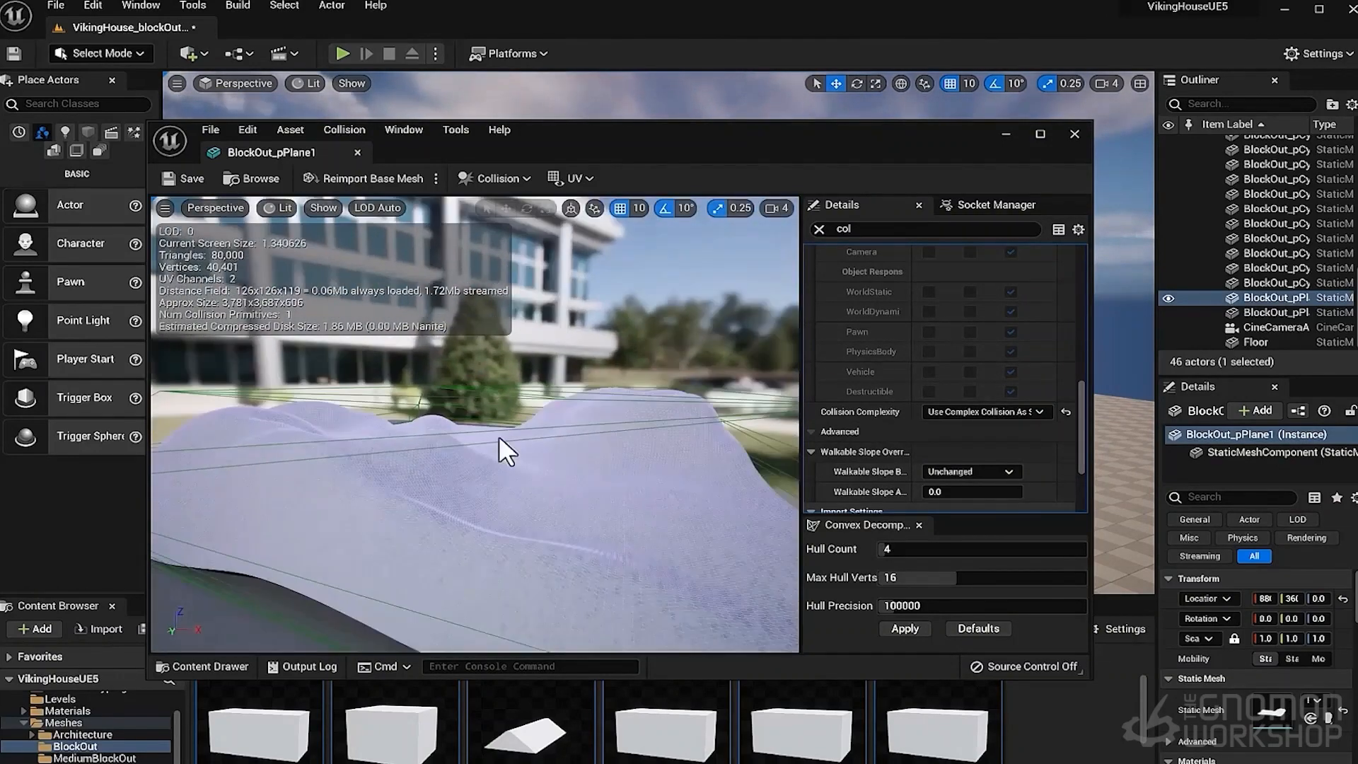
alt+drag(500, 437, 382, 446)
alt+drag(488, 485, 410, 483)
Hide the terrain mesh's simple collision display, inspect the remaining complex collision, and close the mesh editor
click(323, 208)
click(385, 403)
alt+drag(539, 408, 637, 449)
click(1075, 134)
Play-test the level again from a viewpoint close to the ground, moving and jumping the character, and stop
click(343, 54)
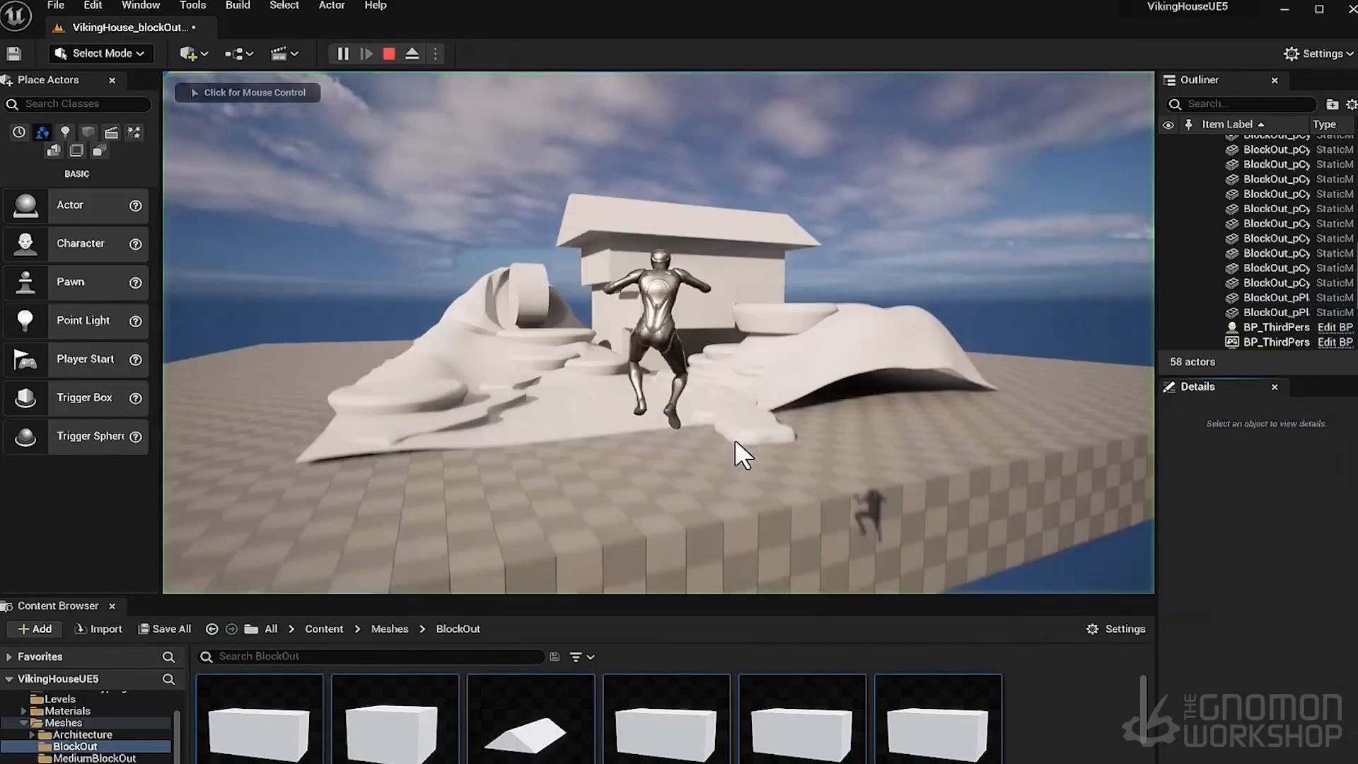
key(Escape)
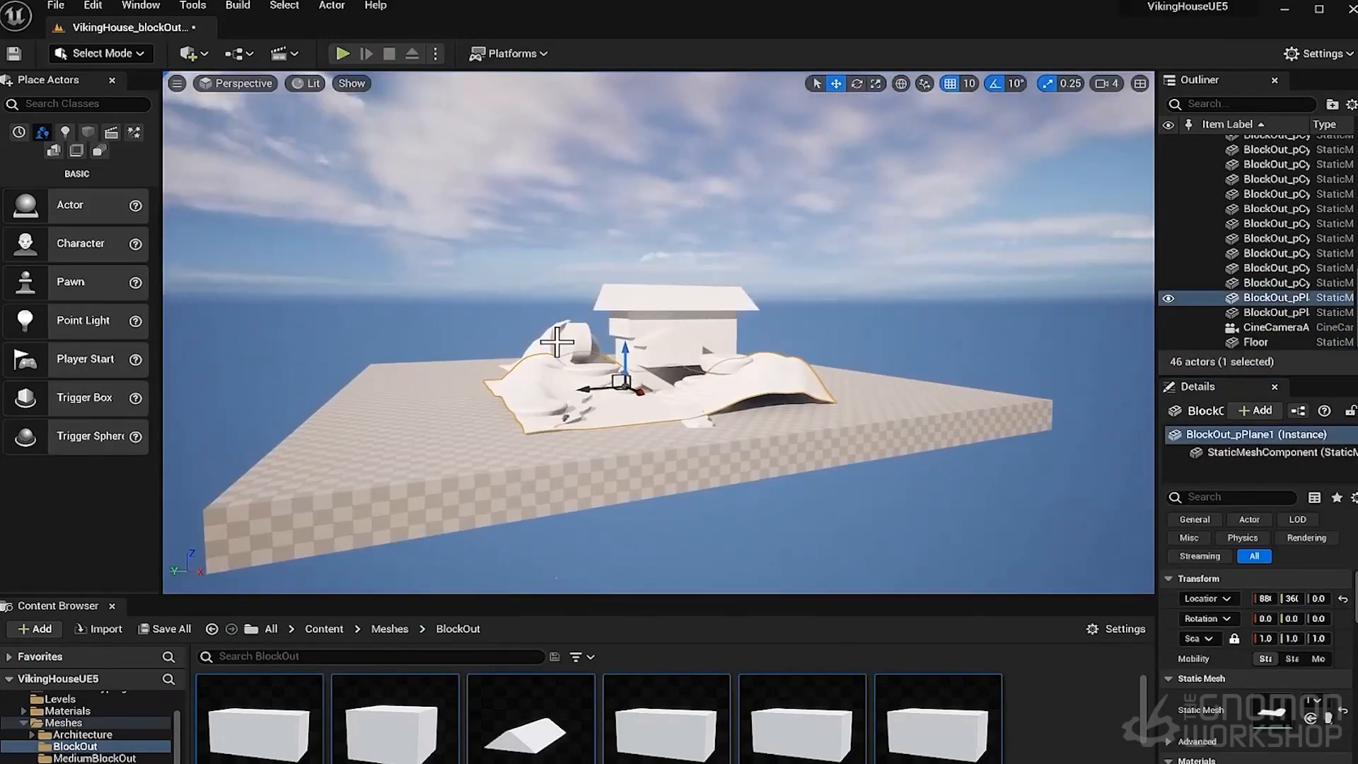
scroll(622, 424, up, 10)
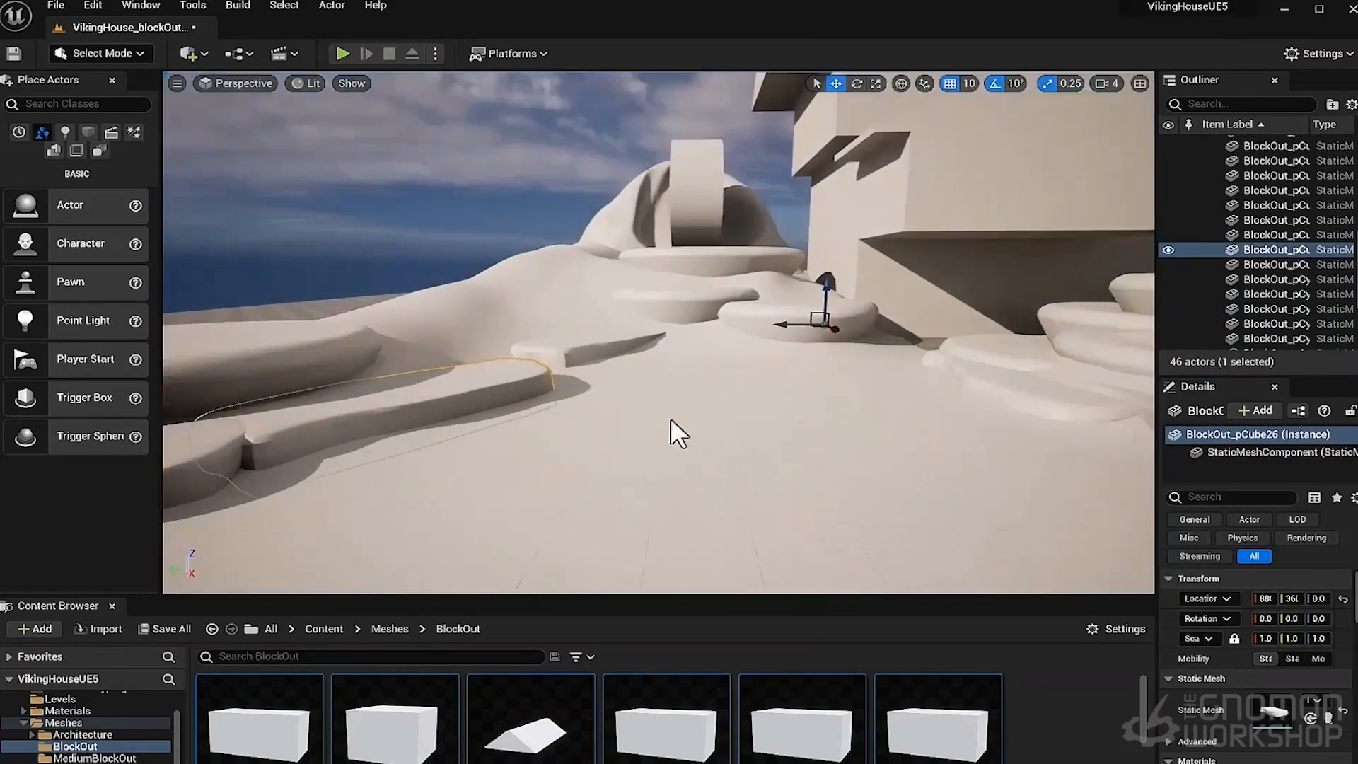
click(343, 54)
click(691, 322)
key(w)
key(space)
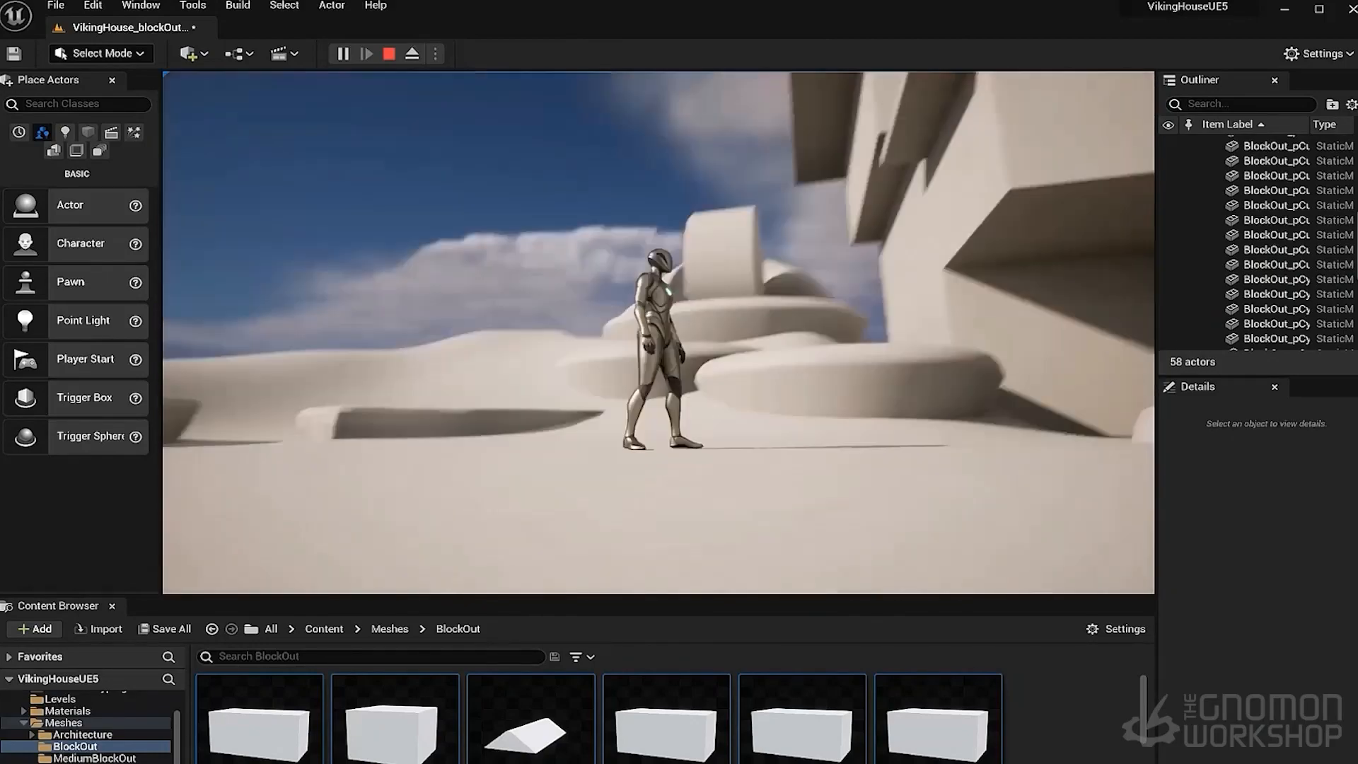
key(Escape)
right_drag(657, 332, 778, 329)
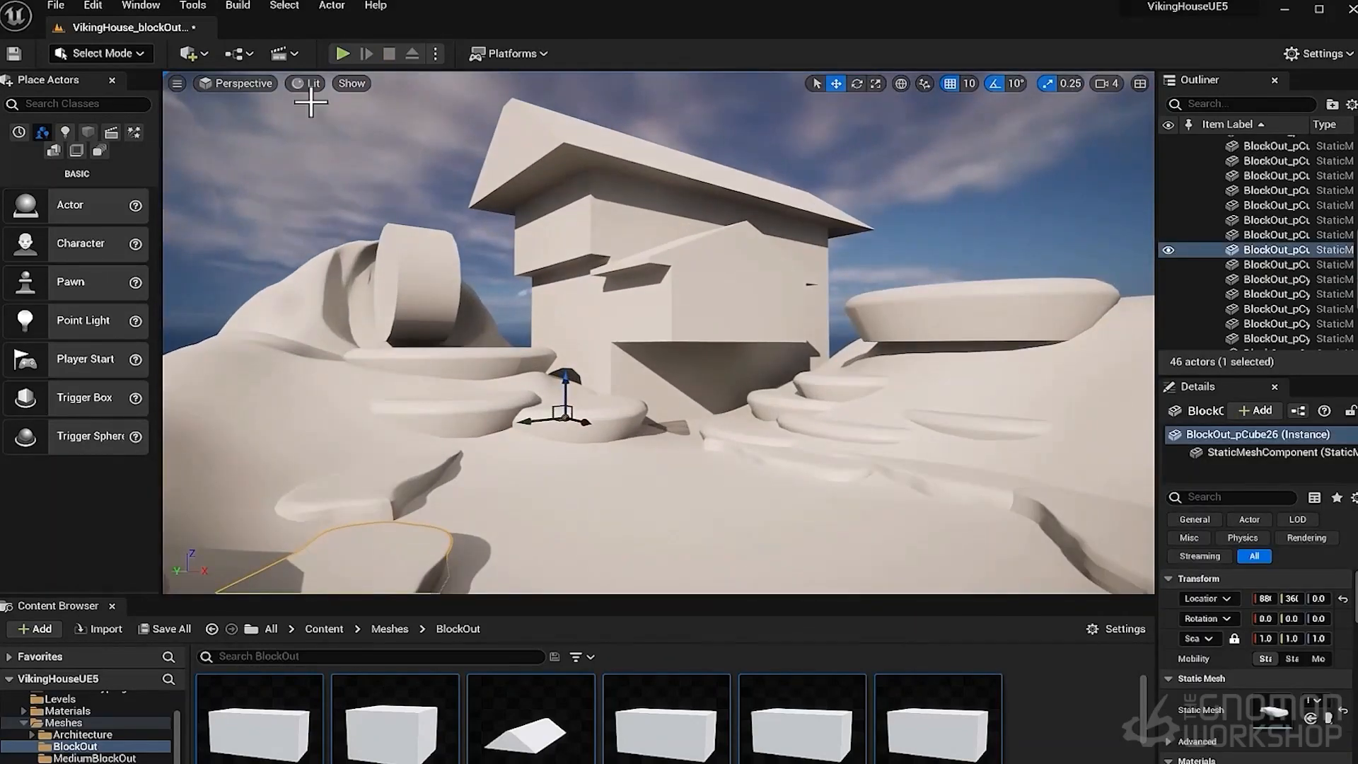
click(219, 84)
click(176, 84)
click(241, 431)
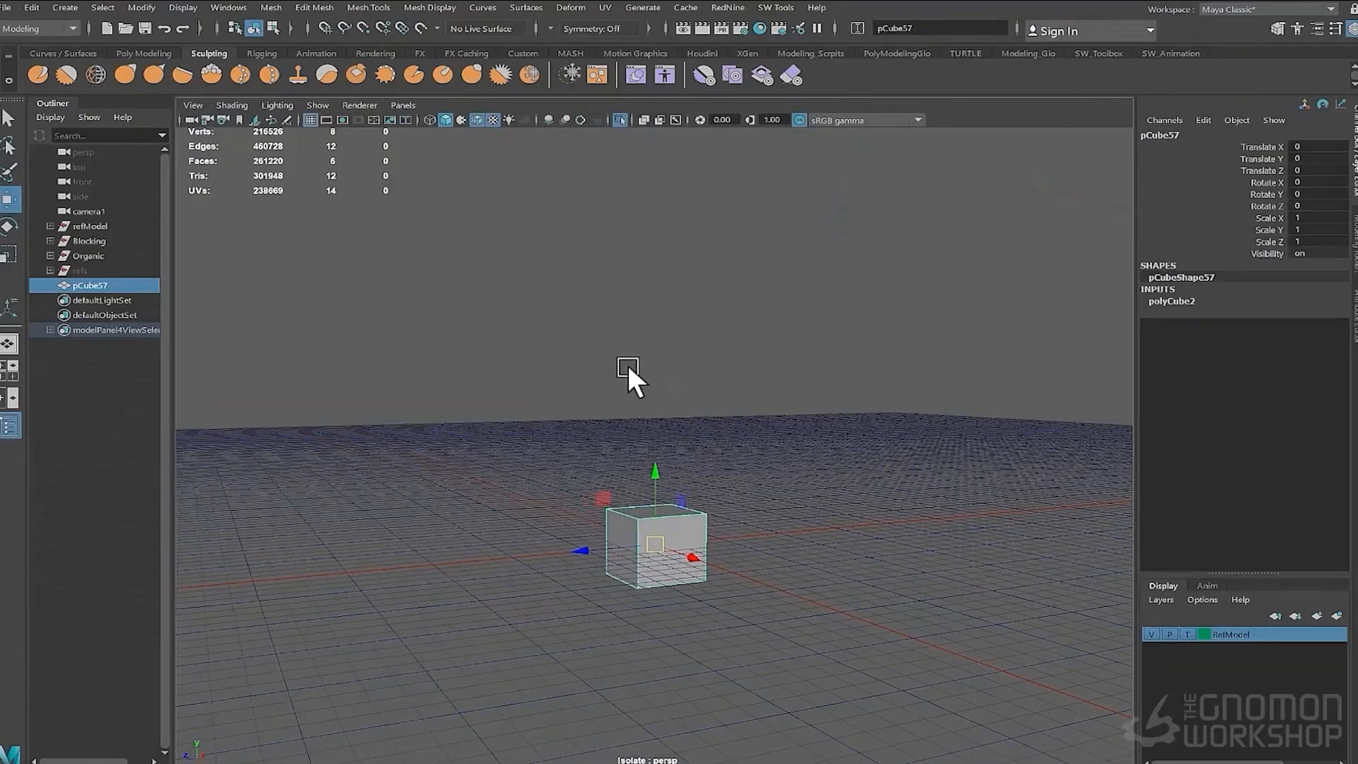
Switch to Maya and export the selected cube as an FBX file named cubetest in the VikingHouse BlockOut folder
click(9, 9)
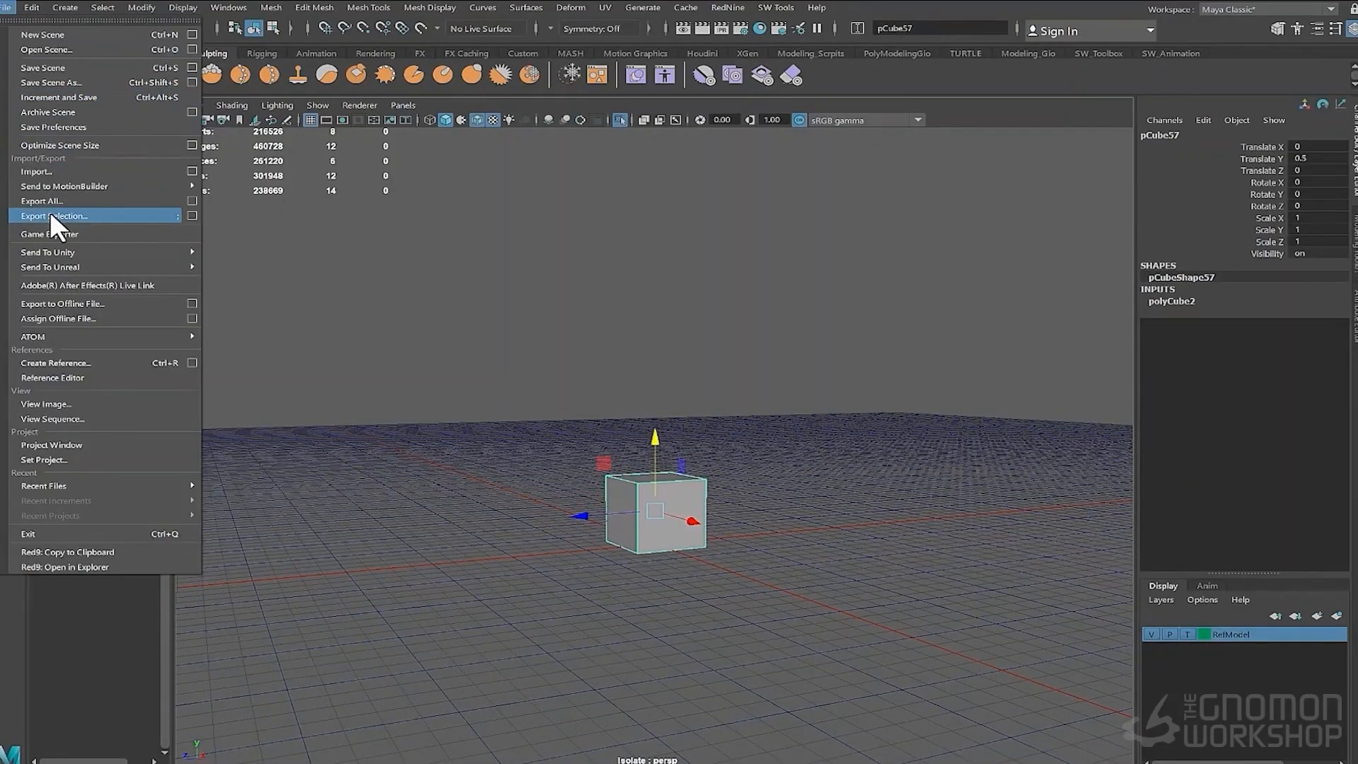
click(49, 212)
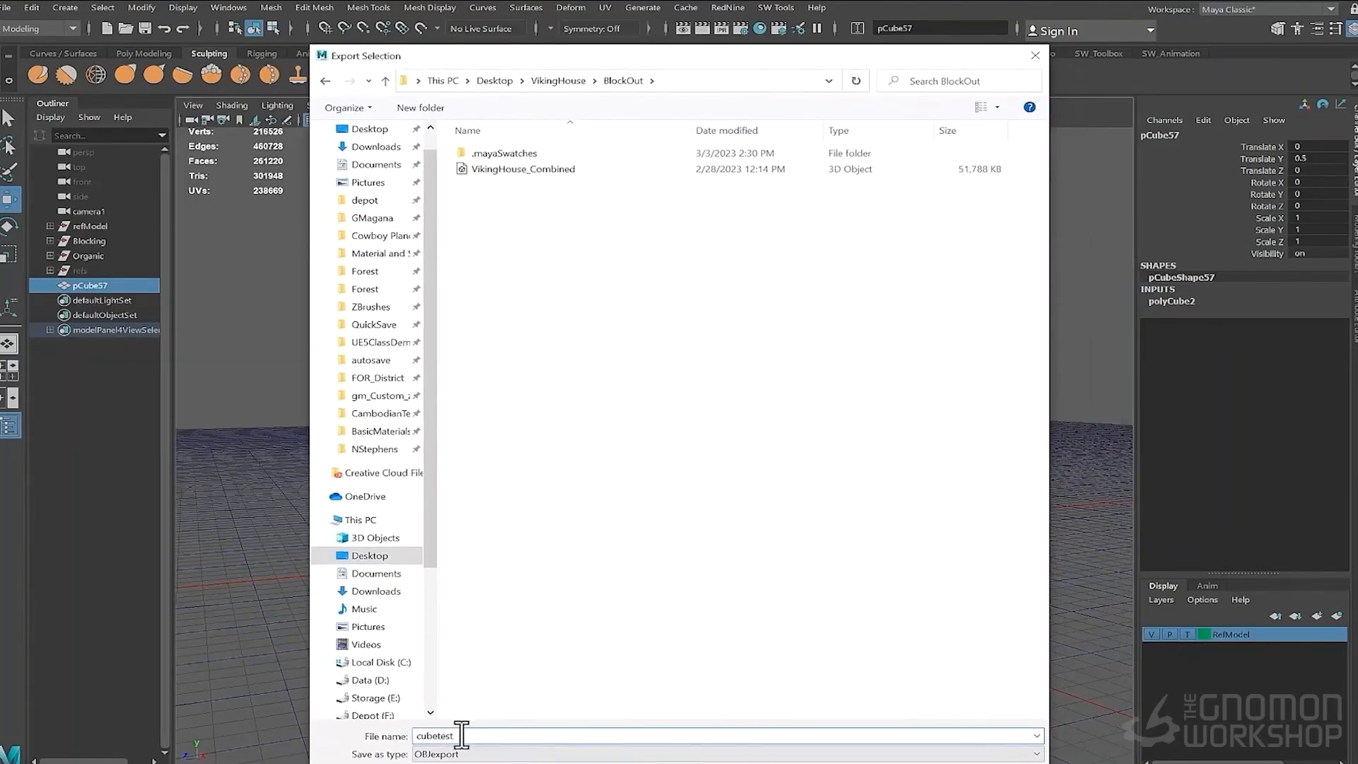
click(481, 754)
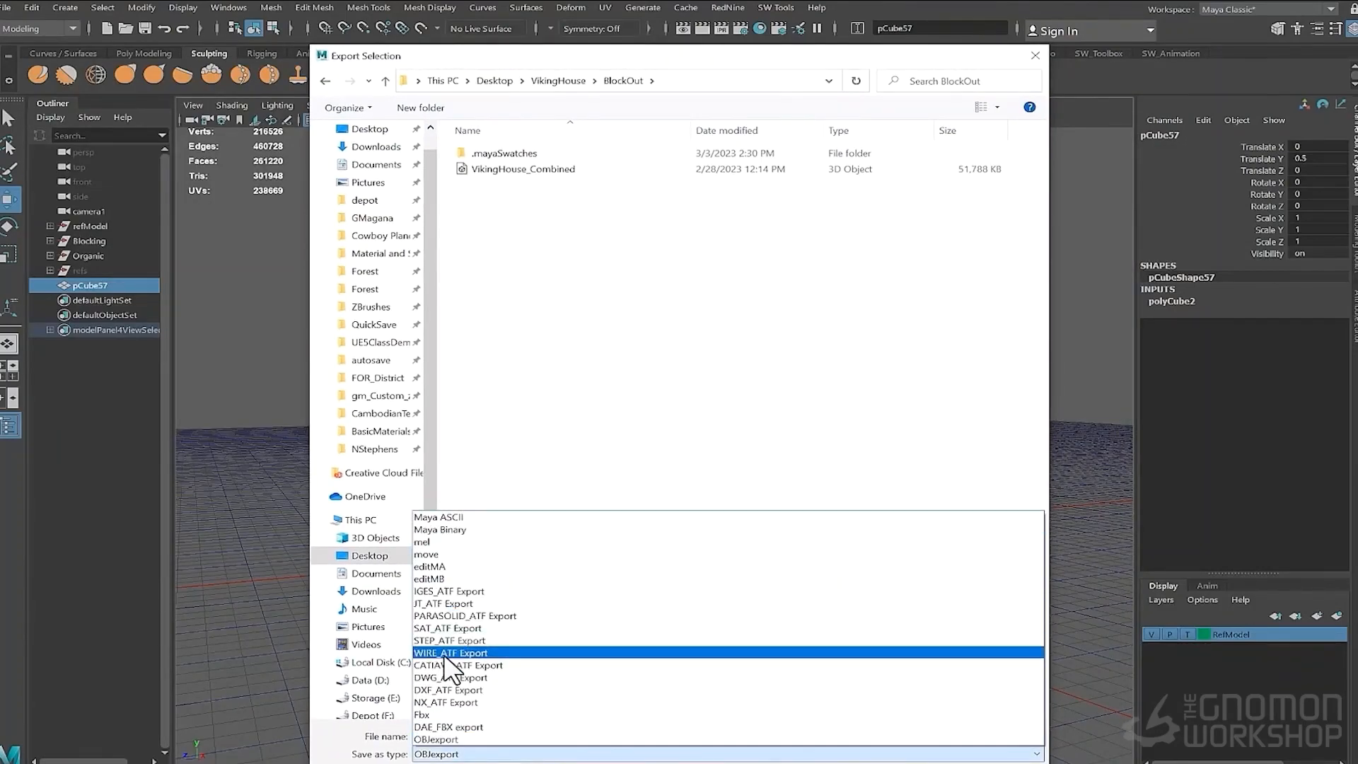
click(499, 655)
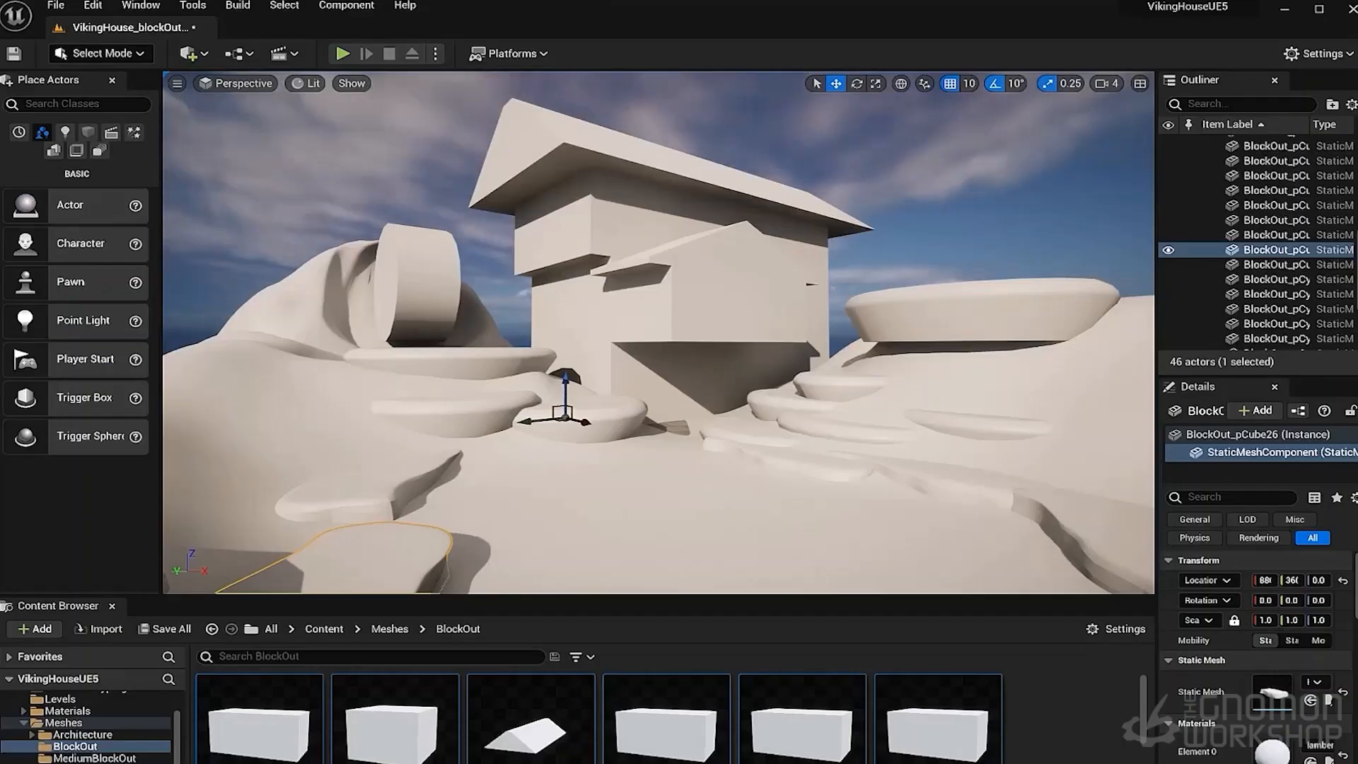
Switch to Unreal Engine and start importing cubetest into the Meshes folder with Generate Lightmap UVs turned off
click(389, 628)
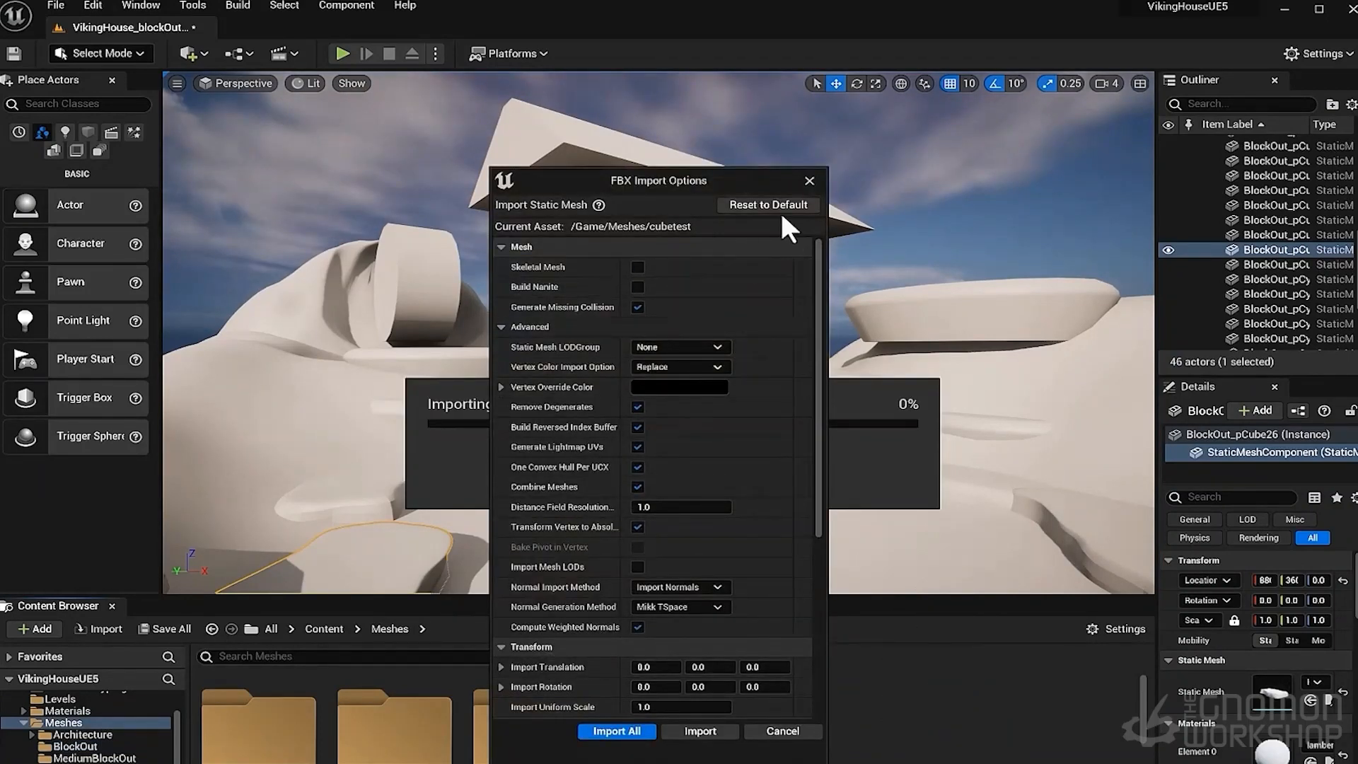
drag(648, 172, 576, 54)
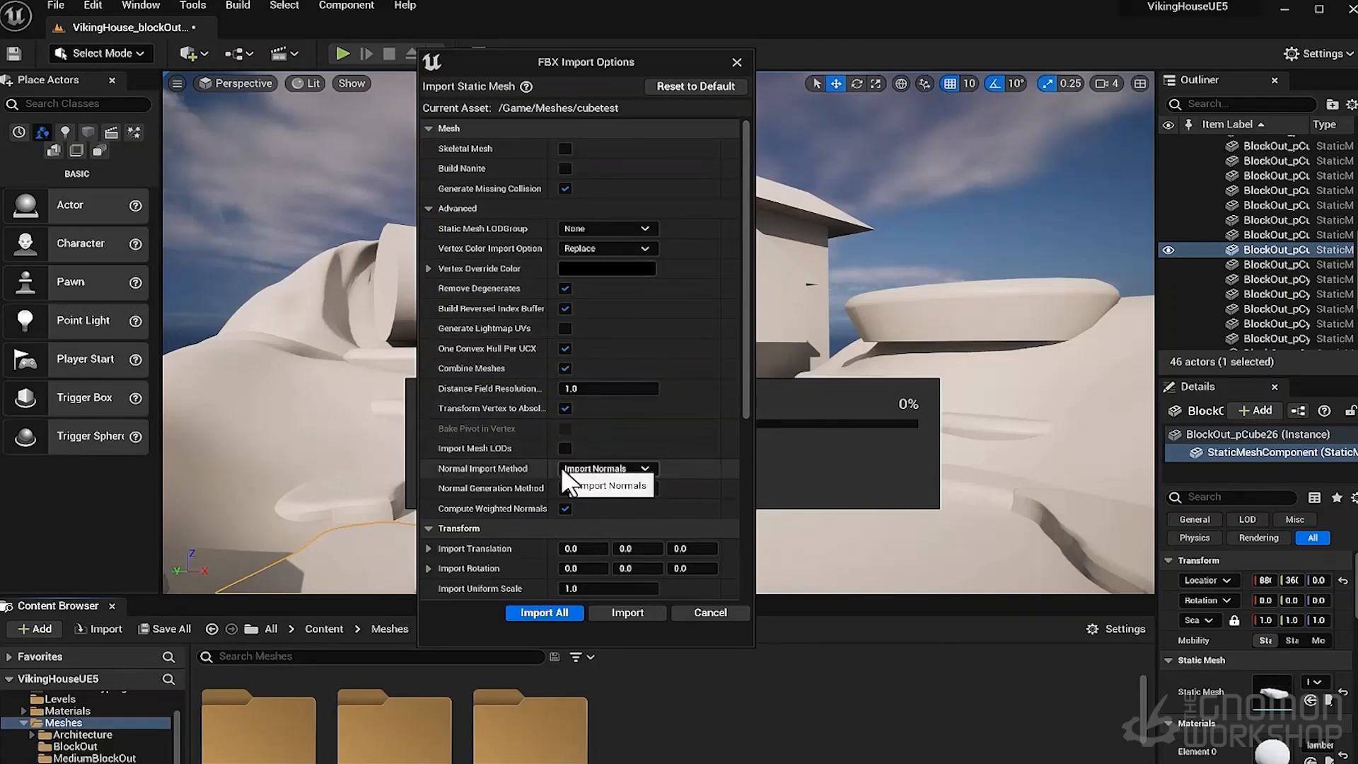
Import the cubetest mesh with Convert Scene and Convert Scene Unit enabled and the material import method at Do Not Create Material
scroll(564, 471, down, 2)
scroll(565, 461, down, 4)
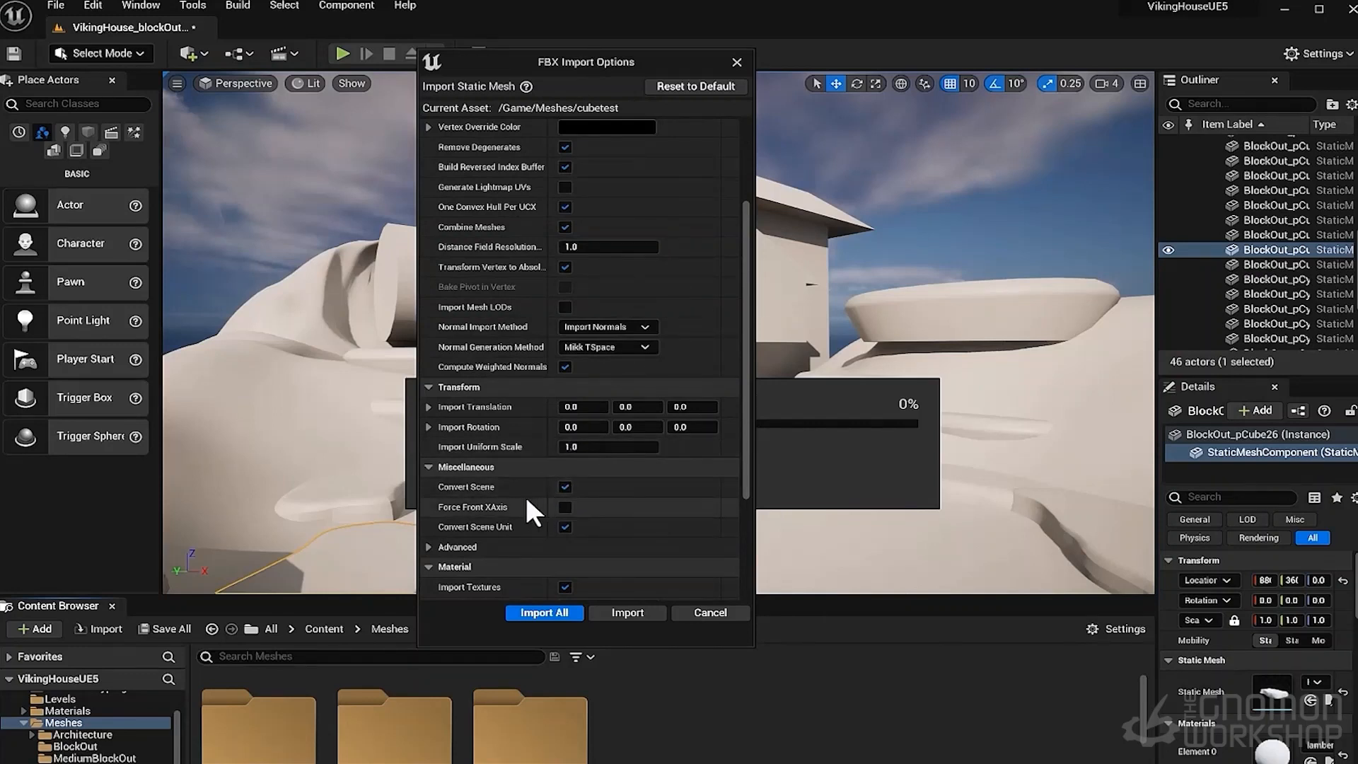
scroll(519, 488, down, 1)
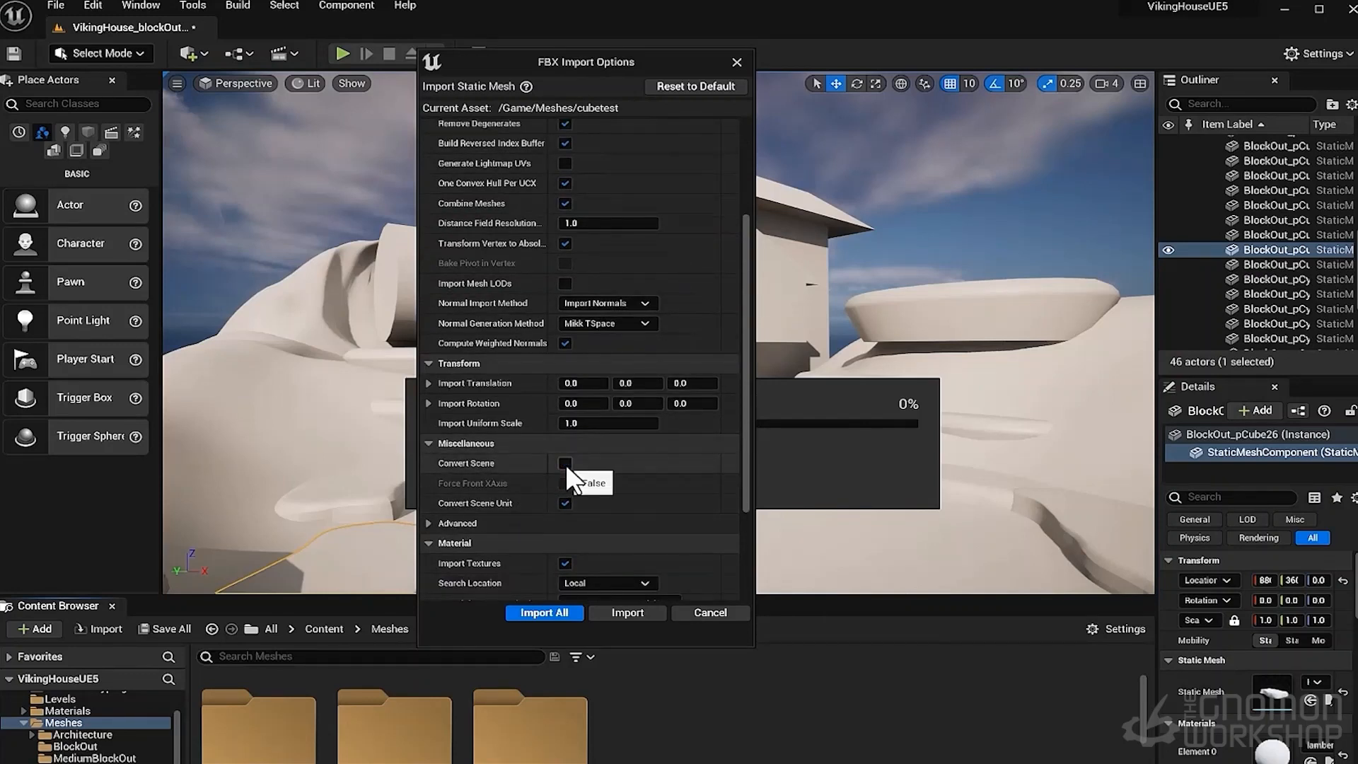
click(564, 503)
click(564, 502)
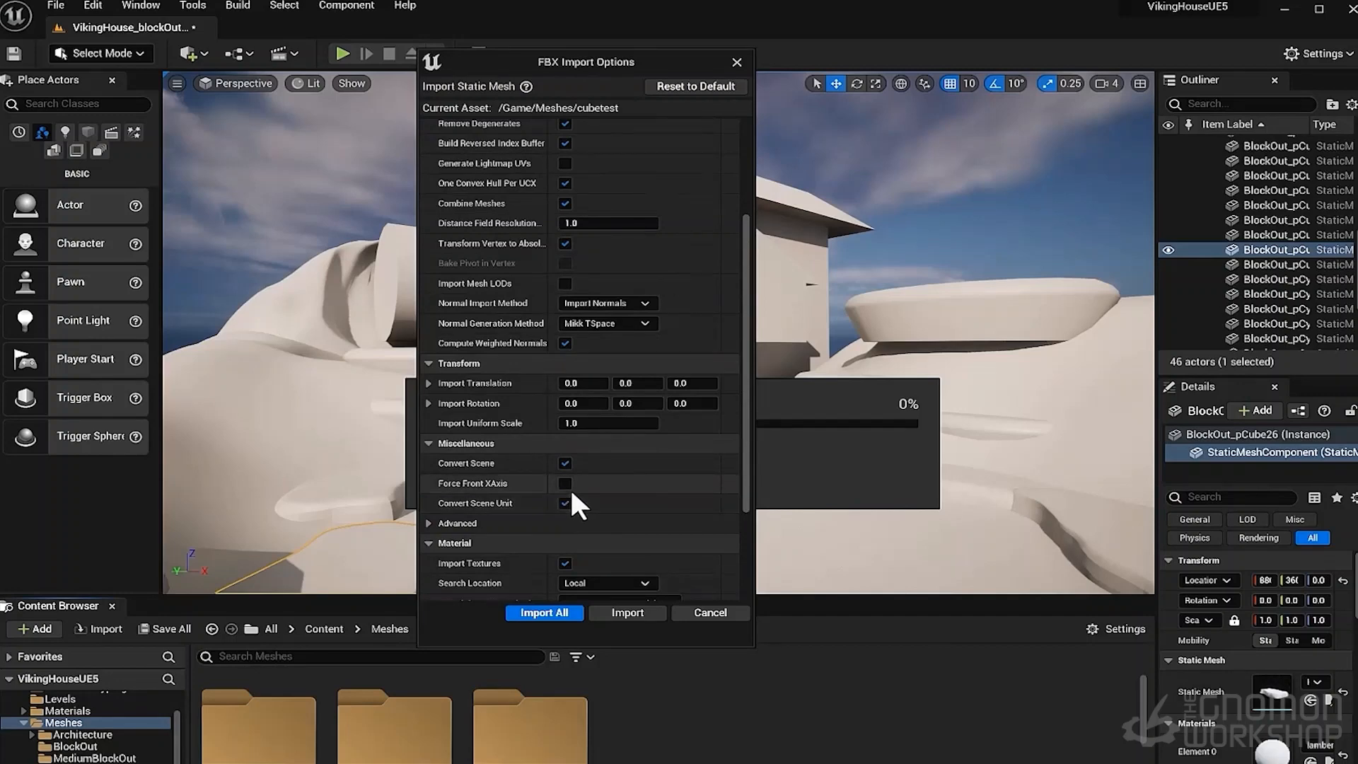
scroll(580, 485, down, 6)
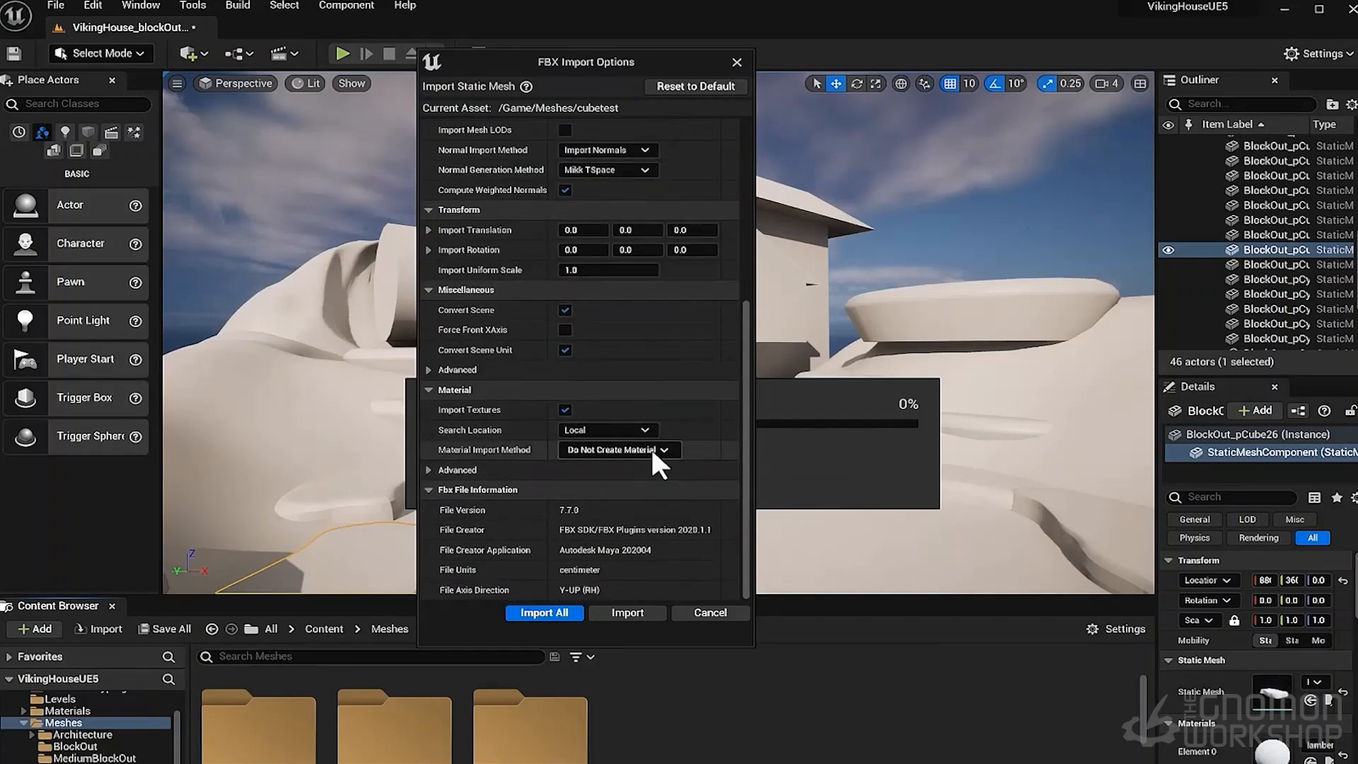
click(559, 609)
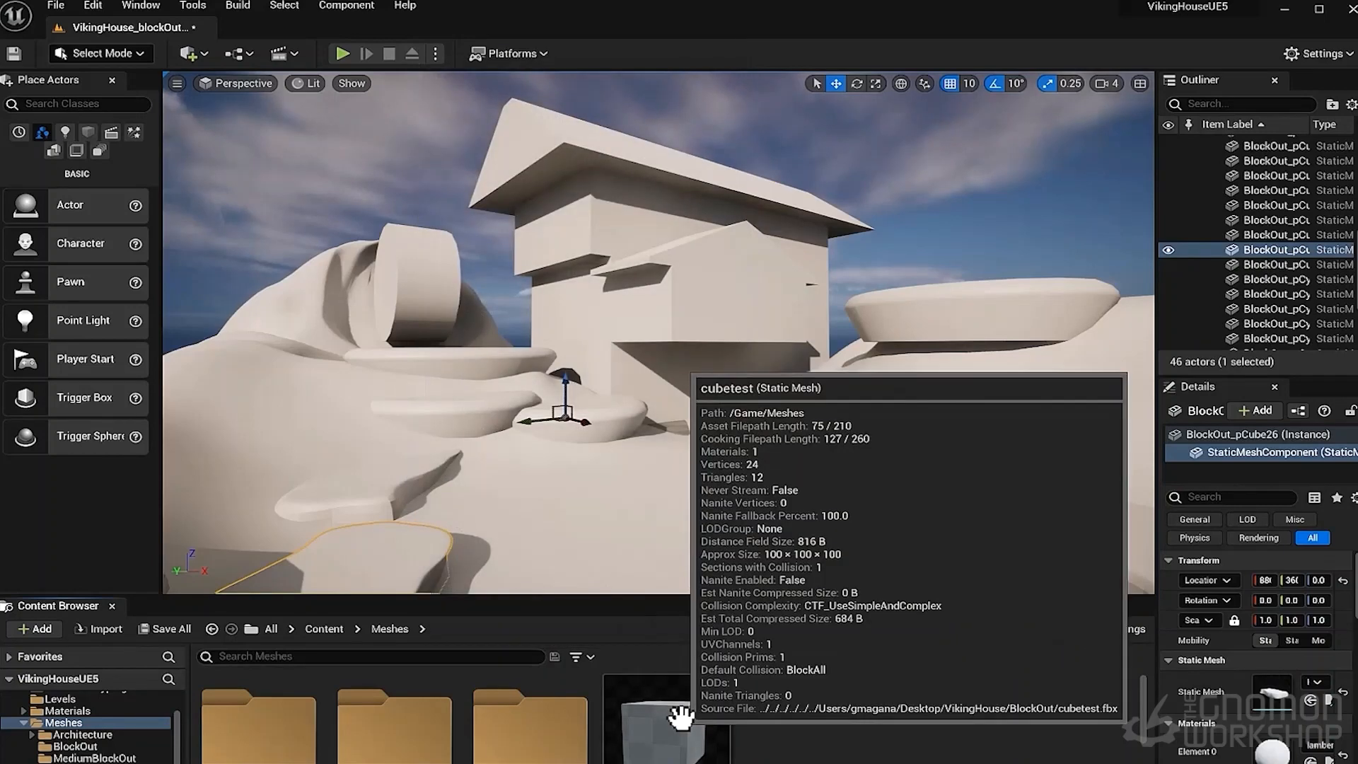
Place the imported cubetest mesh in the level on the ground in front of the Viking house
click(680, 715)
drag(661, 650, 630, 494)
scroll(640, 476, up, 2)
mouse_move(635, 480)
right_down()
mouse_move(665, 470)
mouse_move(632, 481)
right_up()
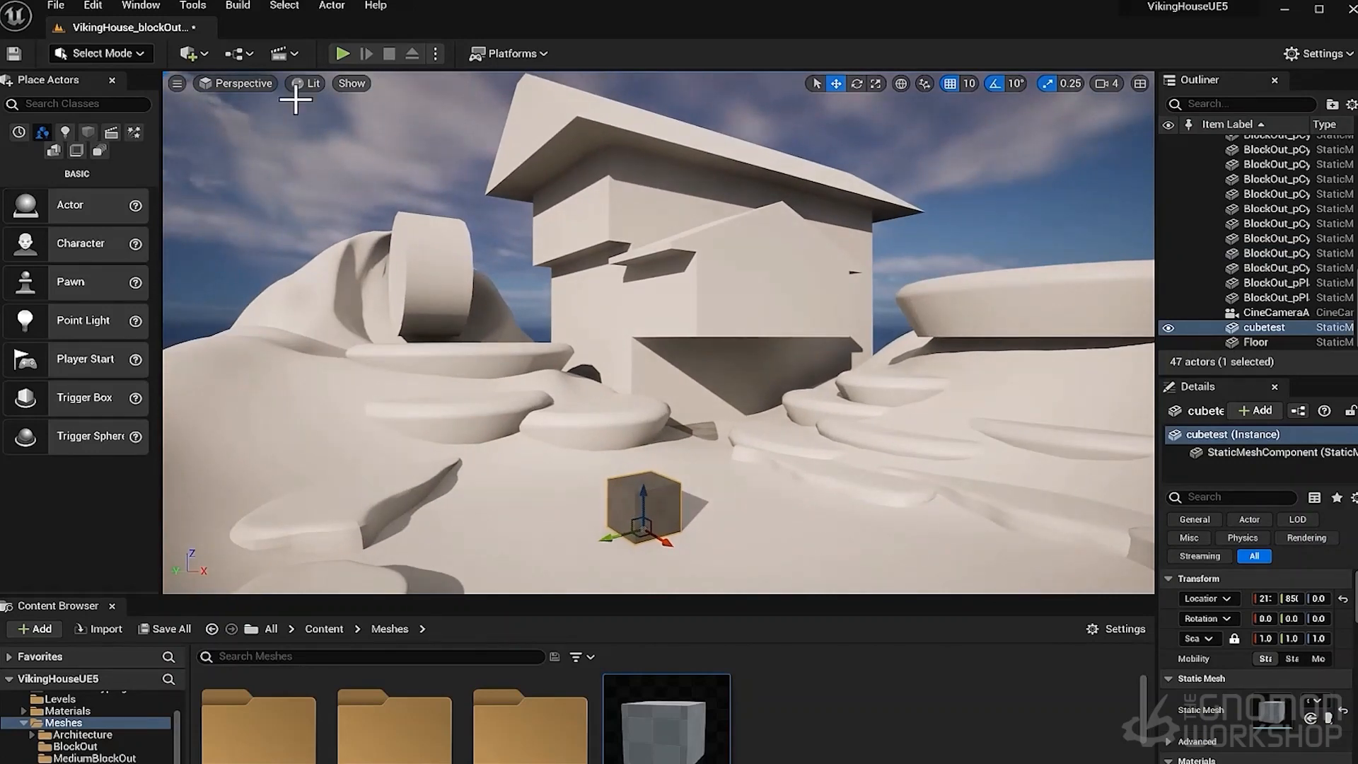
Play-test the level by running the character up to the cubetest mesh to check its size and collision, and stop
click(342, 54)
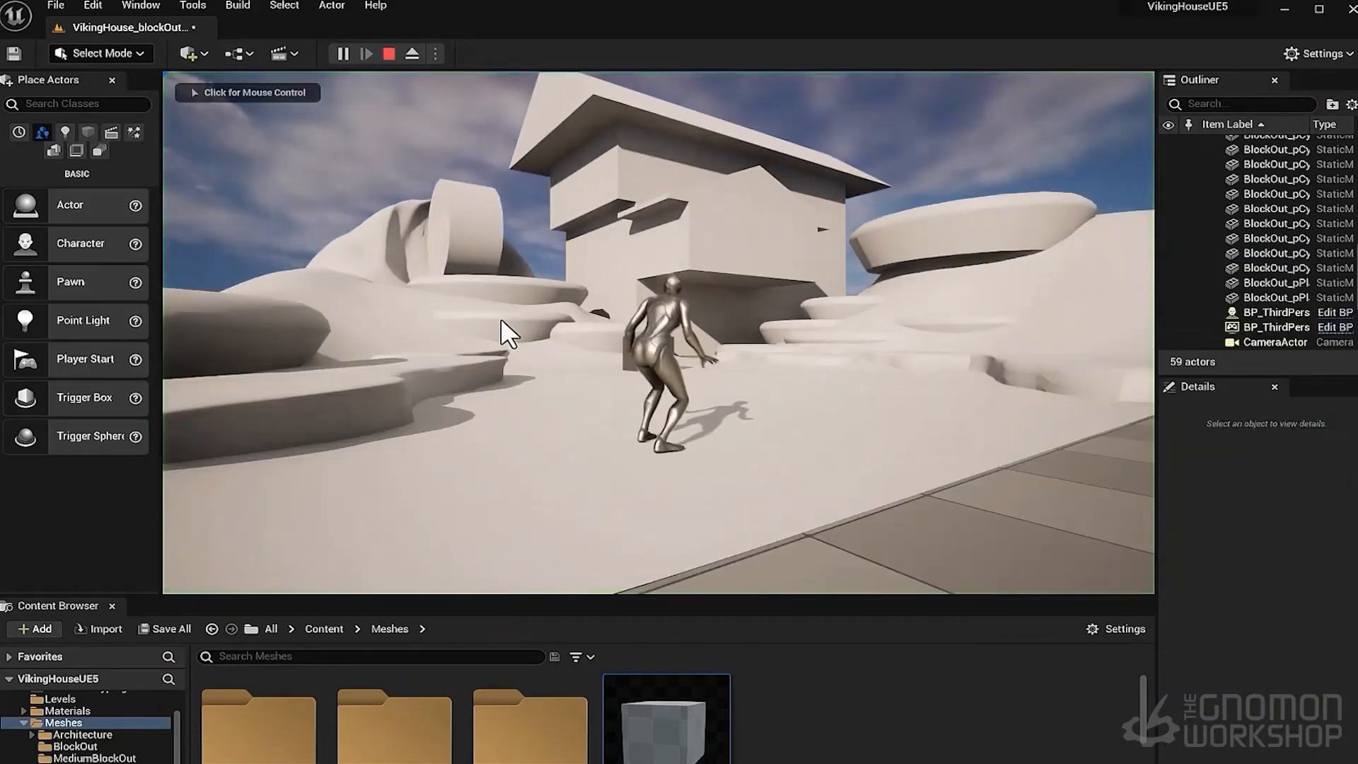
click(690, 360)
key(w)
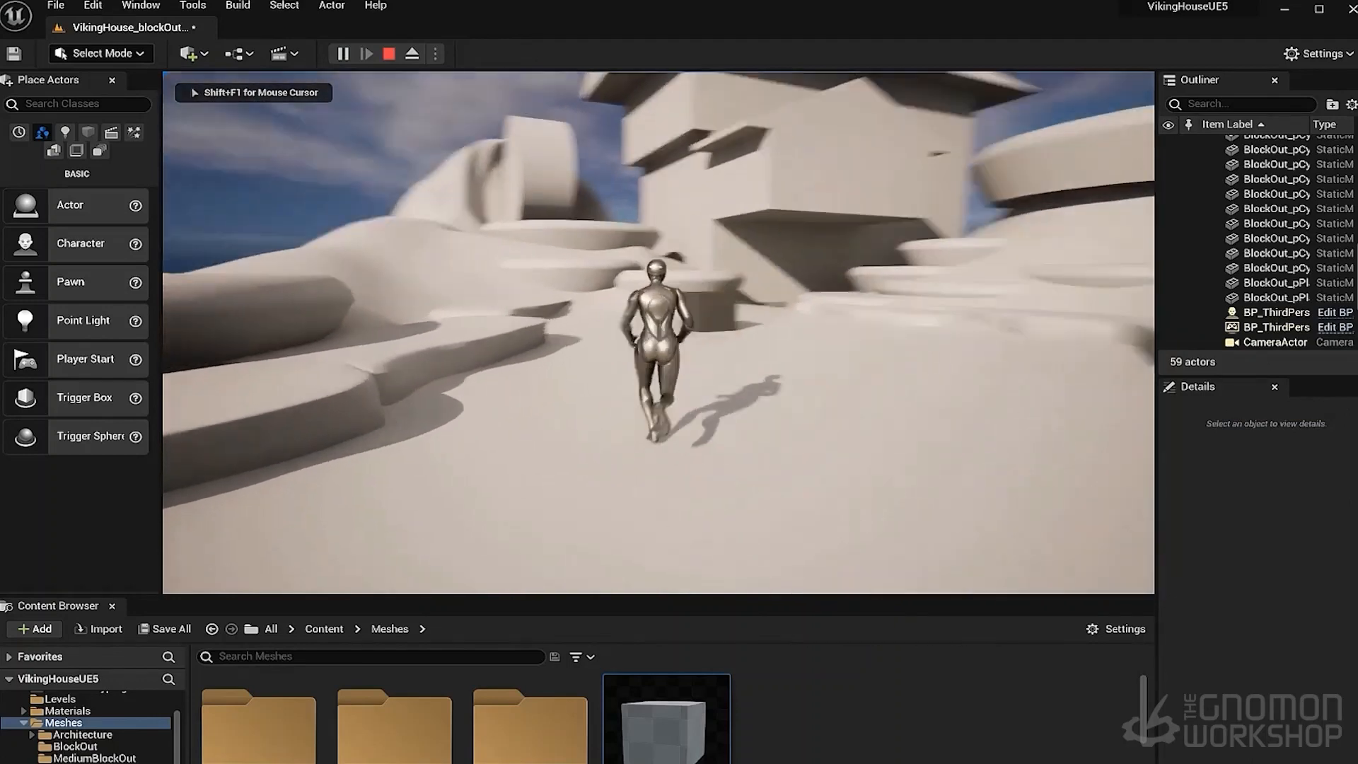
key(w)
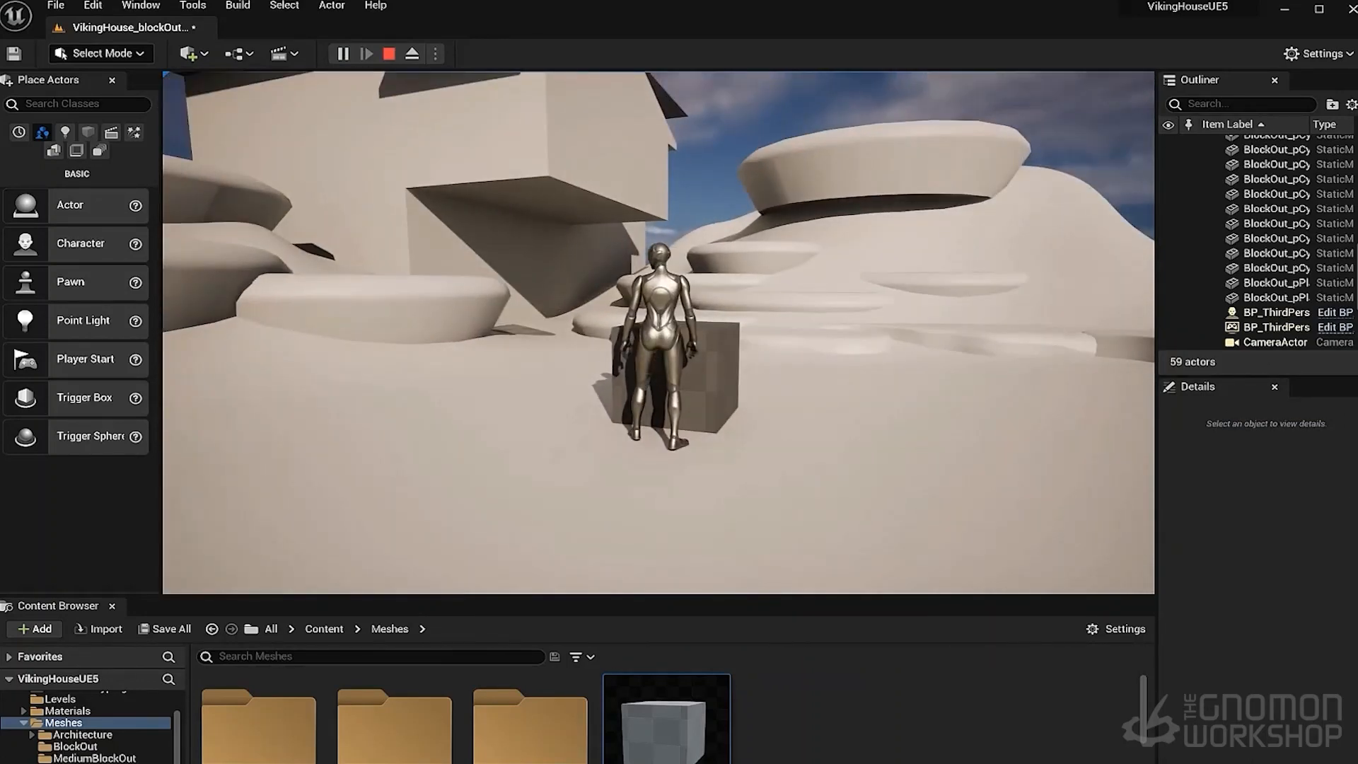
key(Escape)
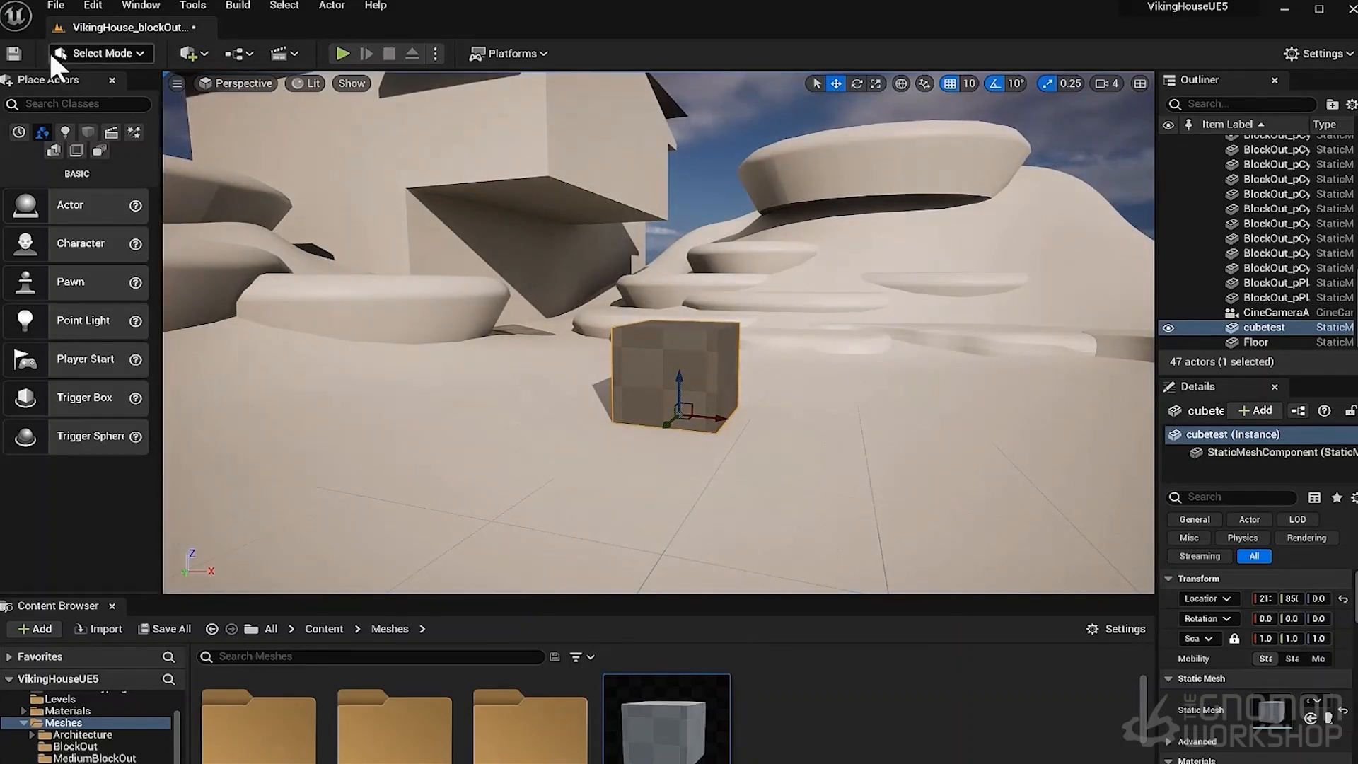
Frame the house and the test cube from farther back and save the level
scroll(591, 354, down, 3)
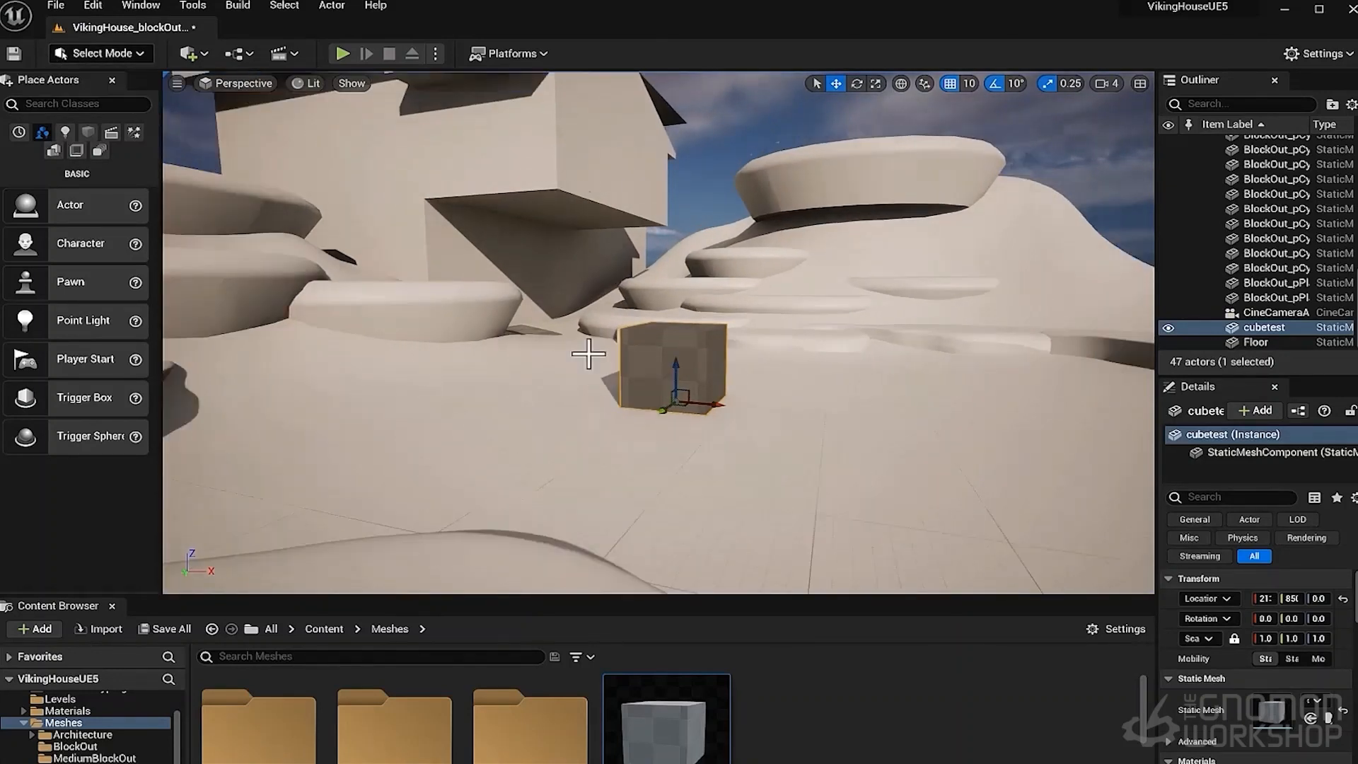
alt+drag(639, 424, 453, 368)
right_drag(658, 340, 750, 311)
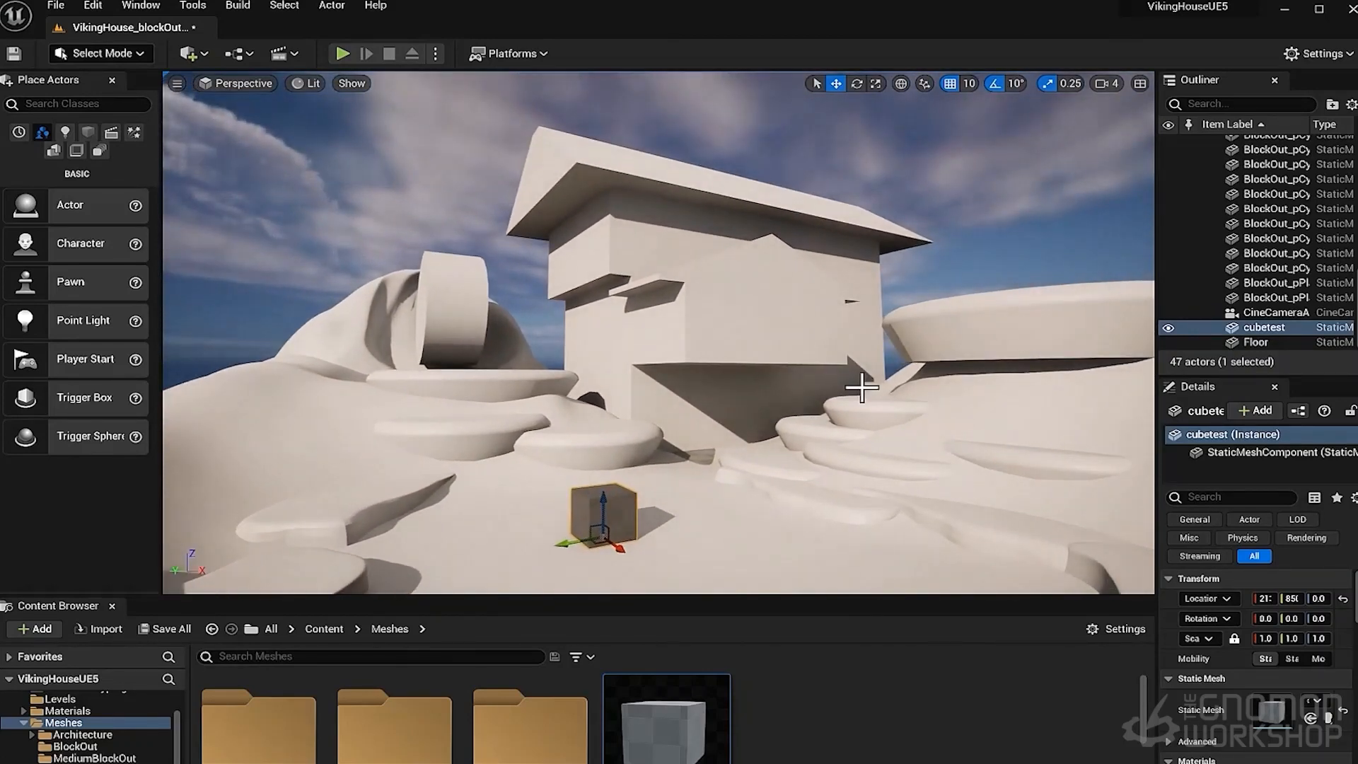
click(23, 51)
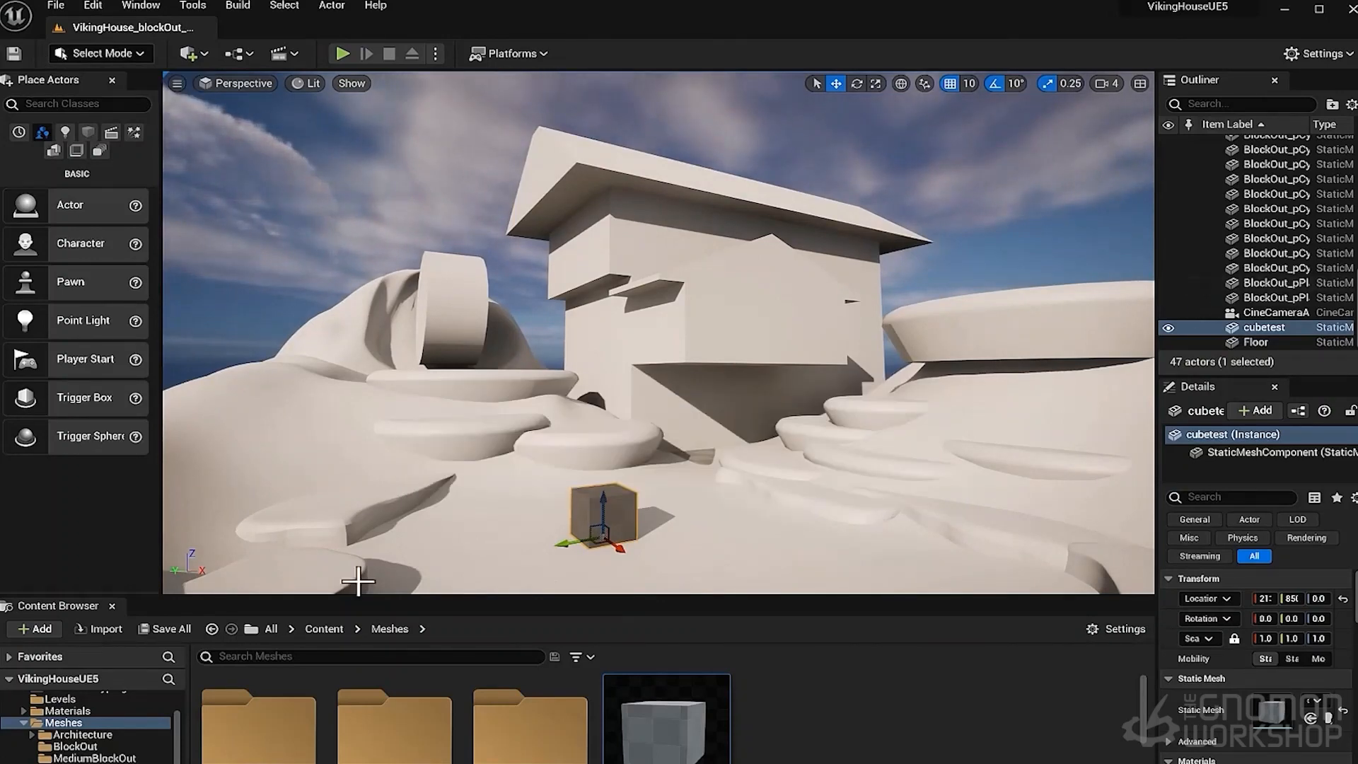